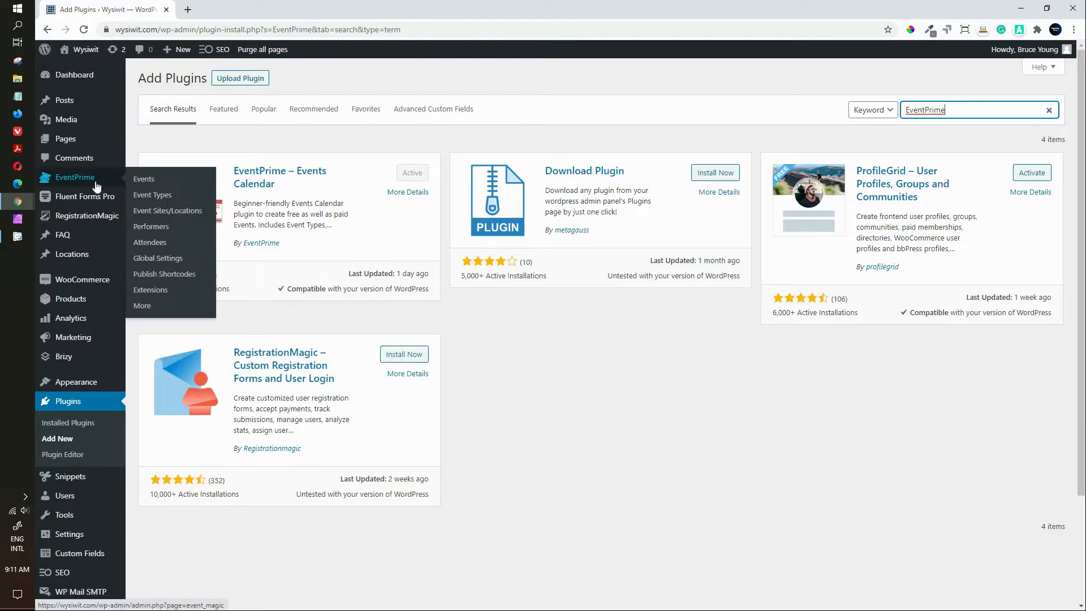
# Step: Open EventPrime's Event Manager calendar, which shows an empty August 2020 month
pyautogui.click(68, 179)
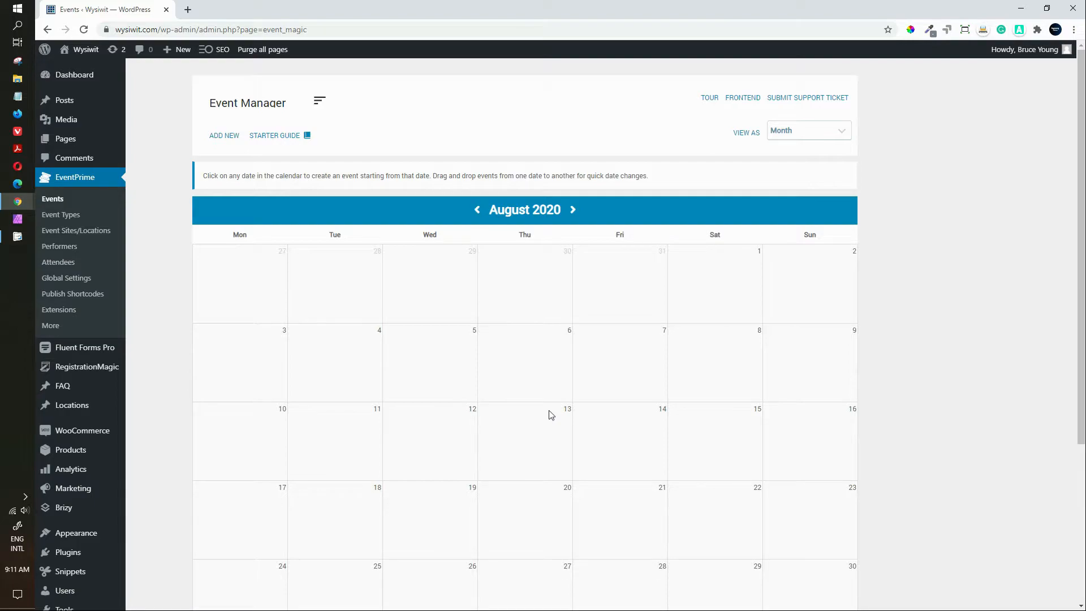
pyautogui.scroll(-3, 549, 409)
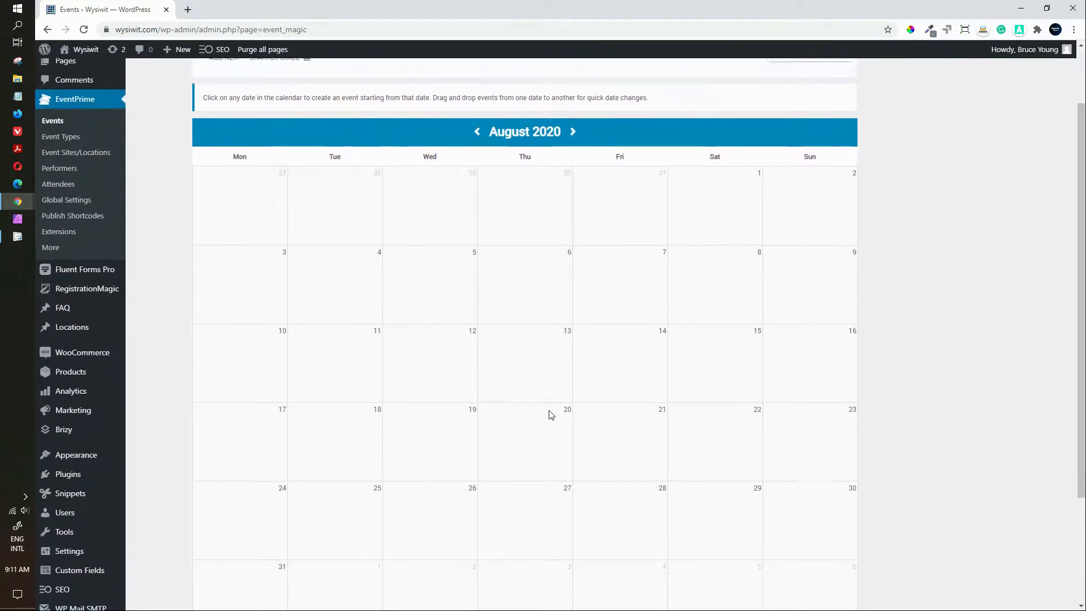
pyautogui.scroll(3, 548, 410)
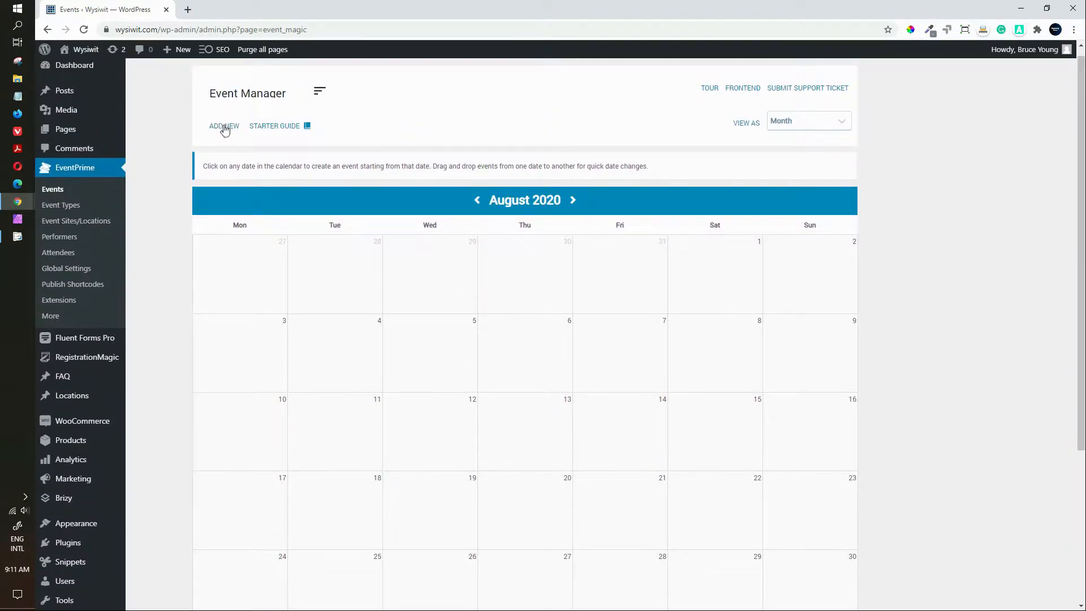
# Step: Dismiss the new event form, start a quick event, and advance the calendar to September 2020
pyautogui.click(225, 127)
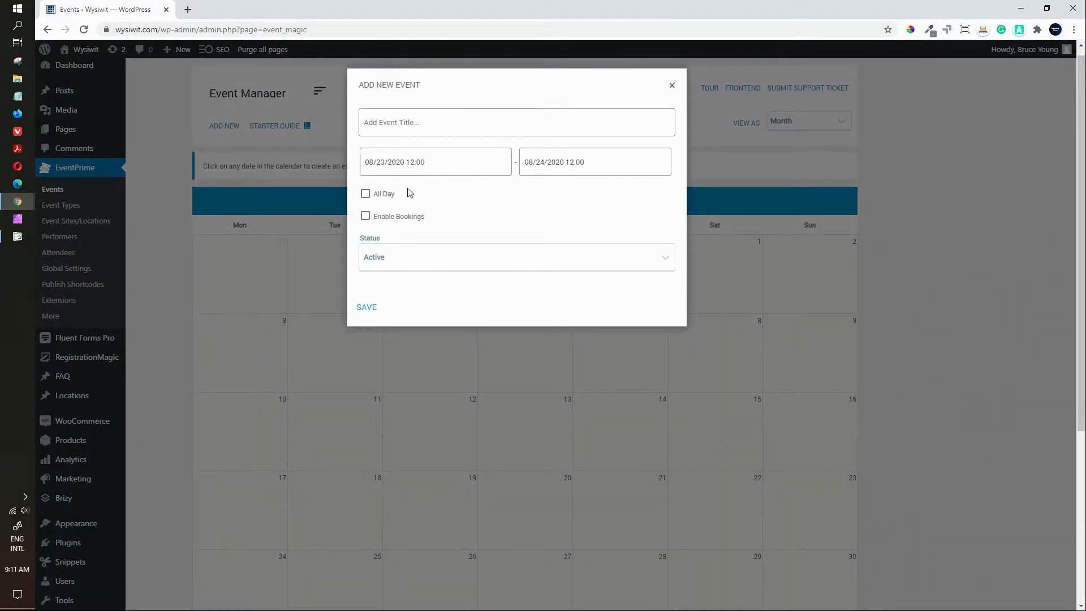
pyautogui.click(672, 86)
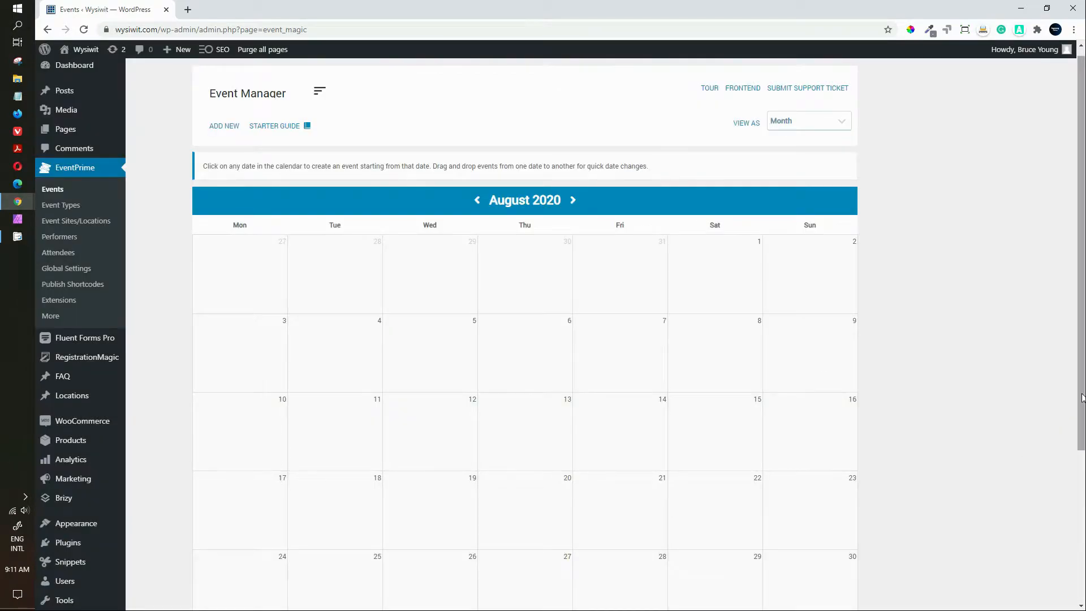
pyautogui.scroll(-2, 927, 486)
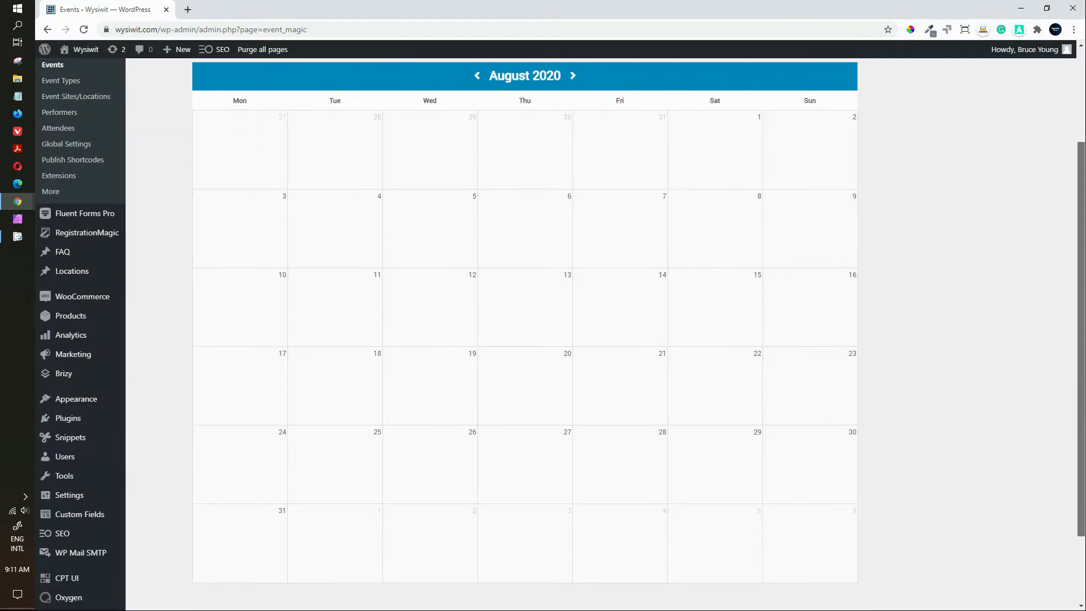
pyautogui.click(813, 452)
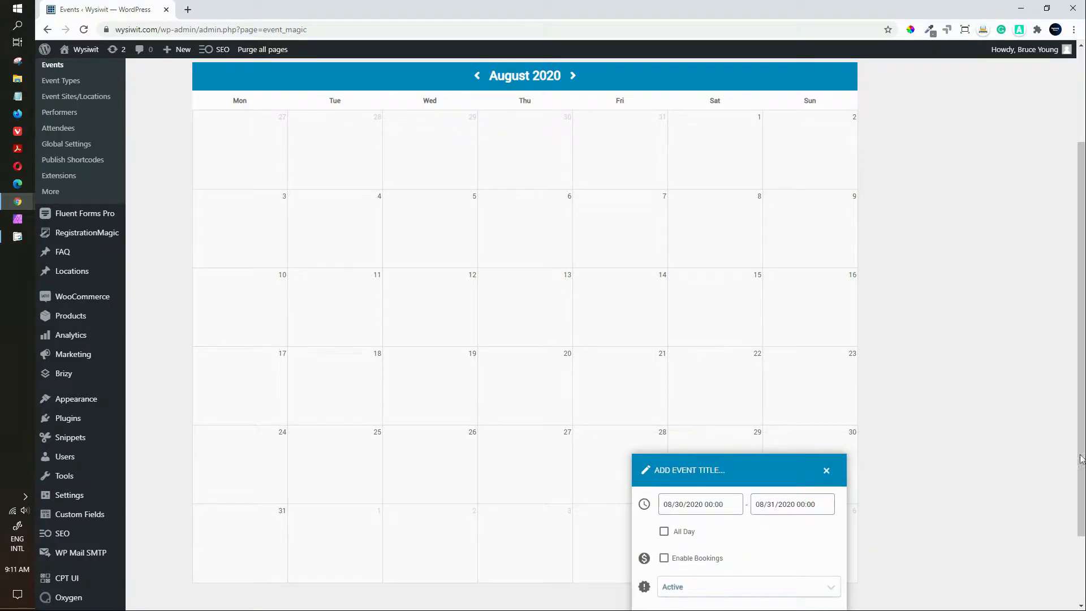
pyautogui.scroll(-2, 1082, 461)
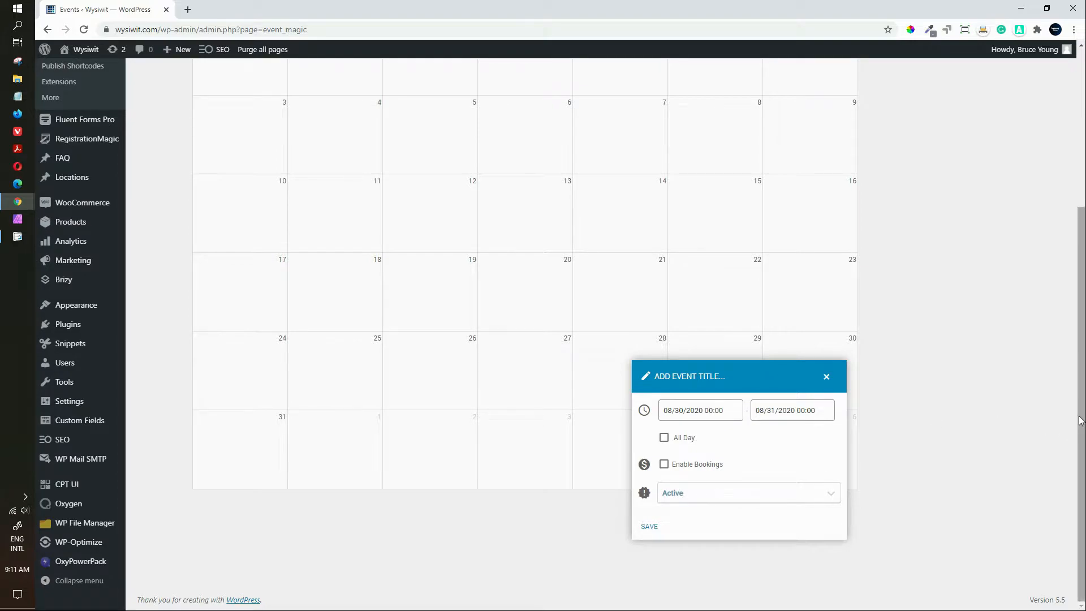
pyautogui.moveTo(1081, 421); pyautogui.dragTo(1079, 262)
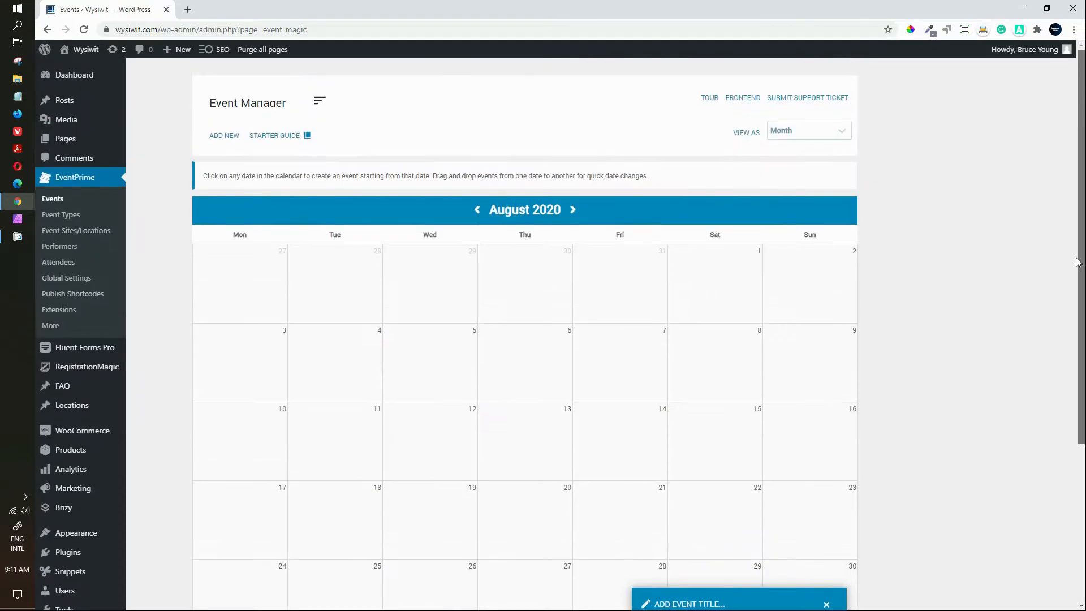
pyautogui.click(573, 210)
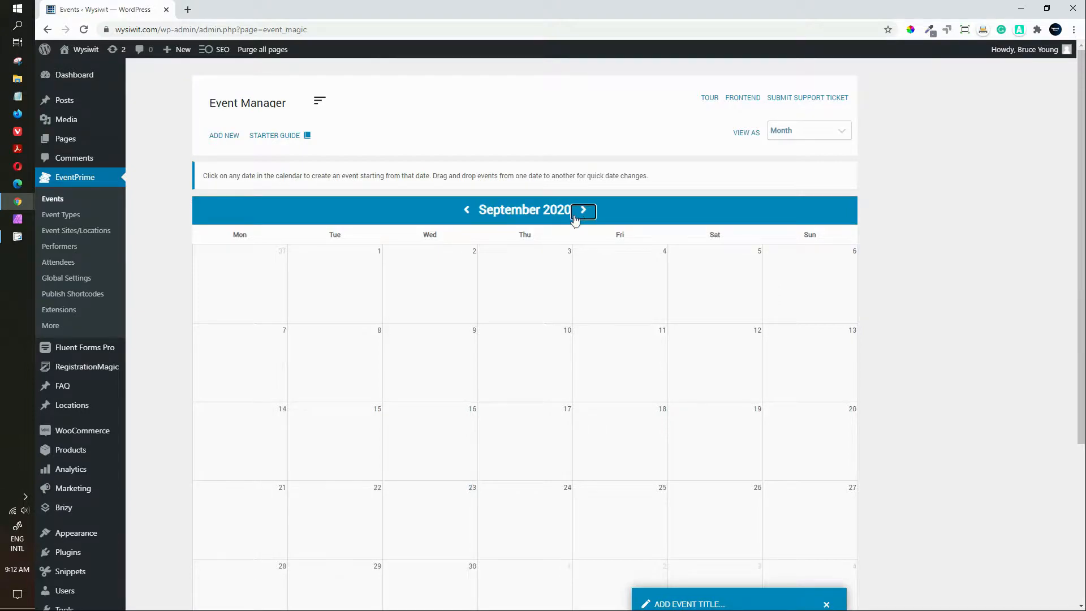
pyautogui.scroll(-1, 567, 359)
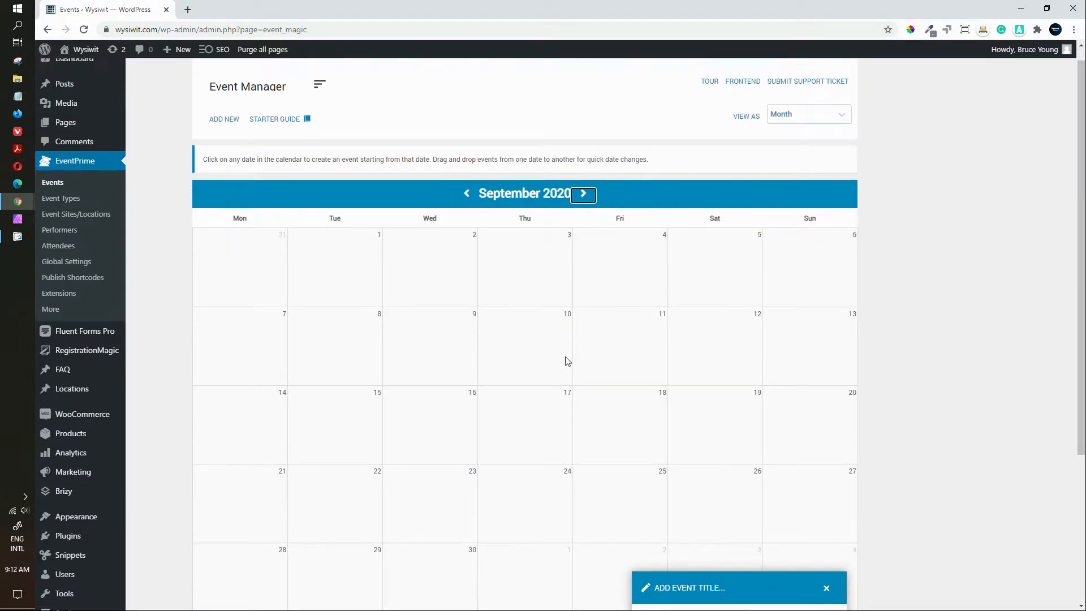
# Step: Start a quick event on 3 September with a 10:00 start time
pyautogui.click(547, 234)
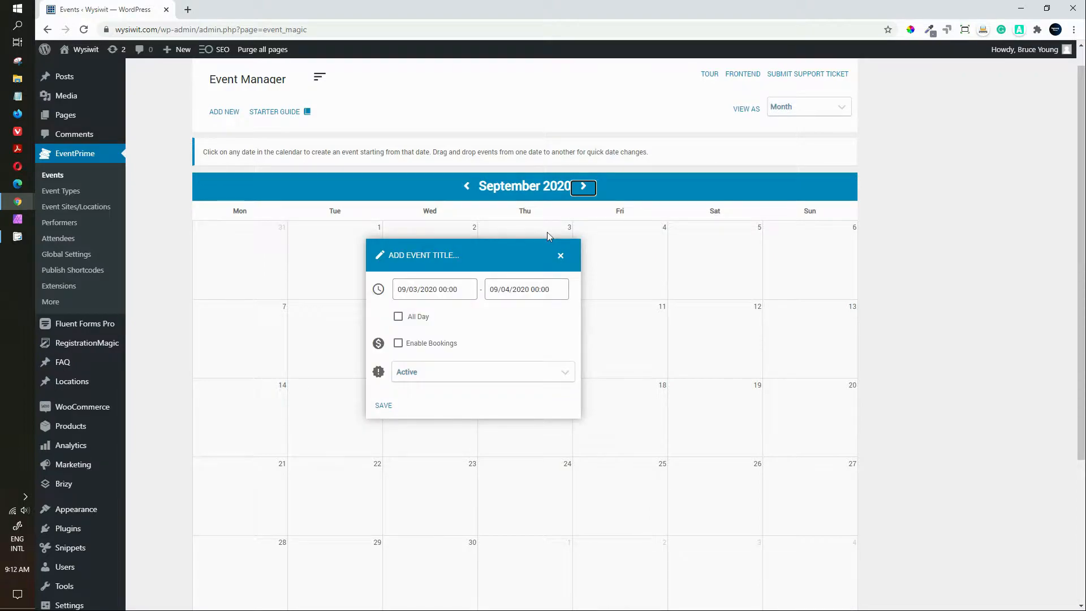
pyautogui.click(460, 290)
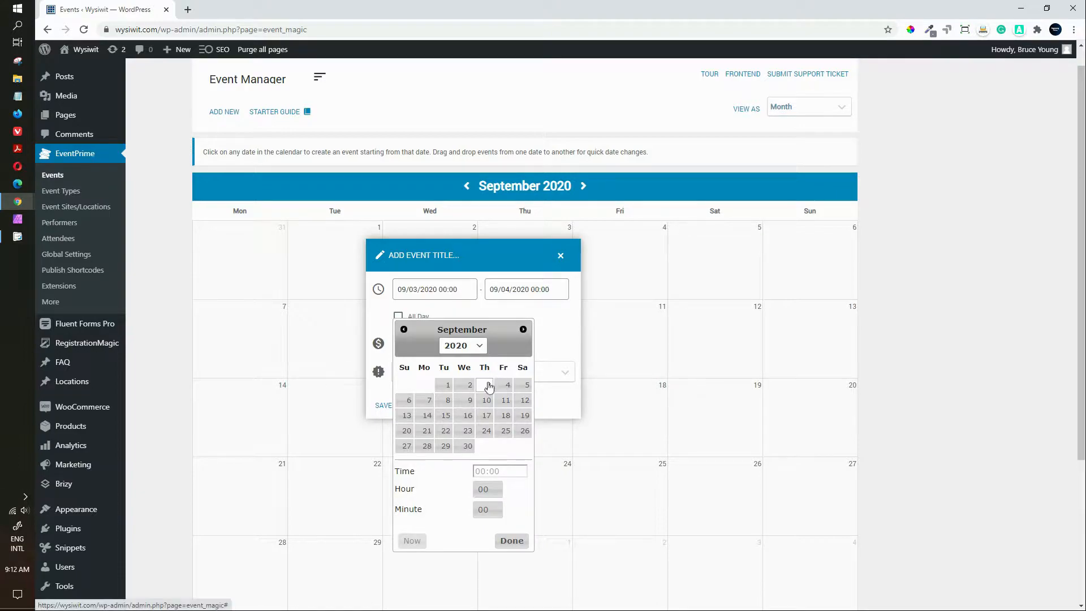
pyautogui.click(486, 490)
pyautogui.click(486, 384)
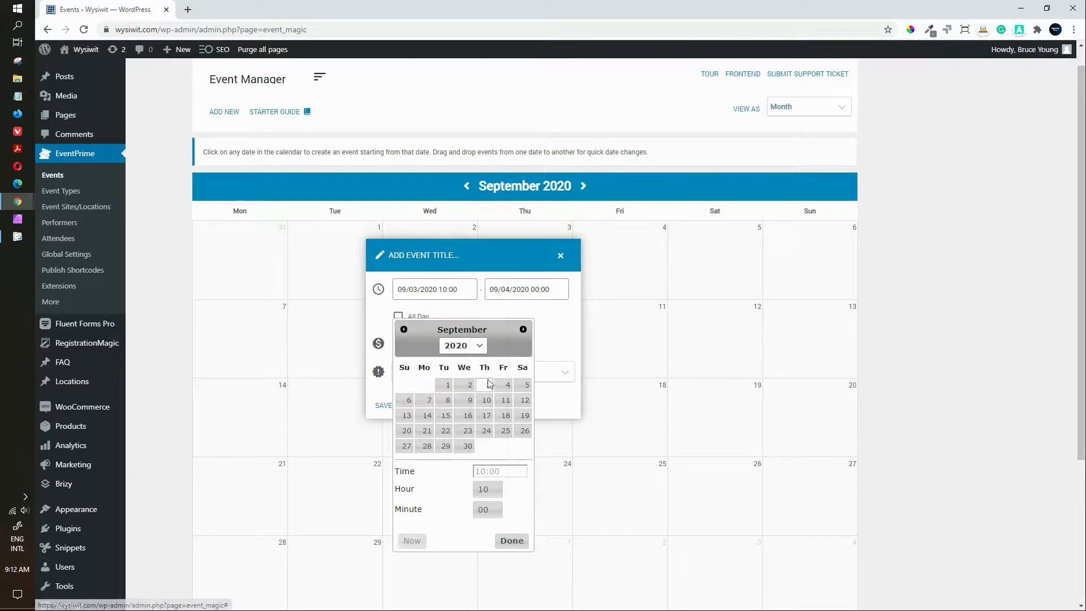
pyautogui.click(512, 543)
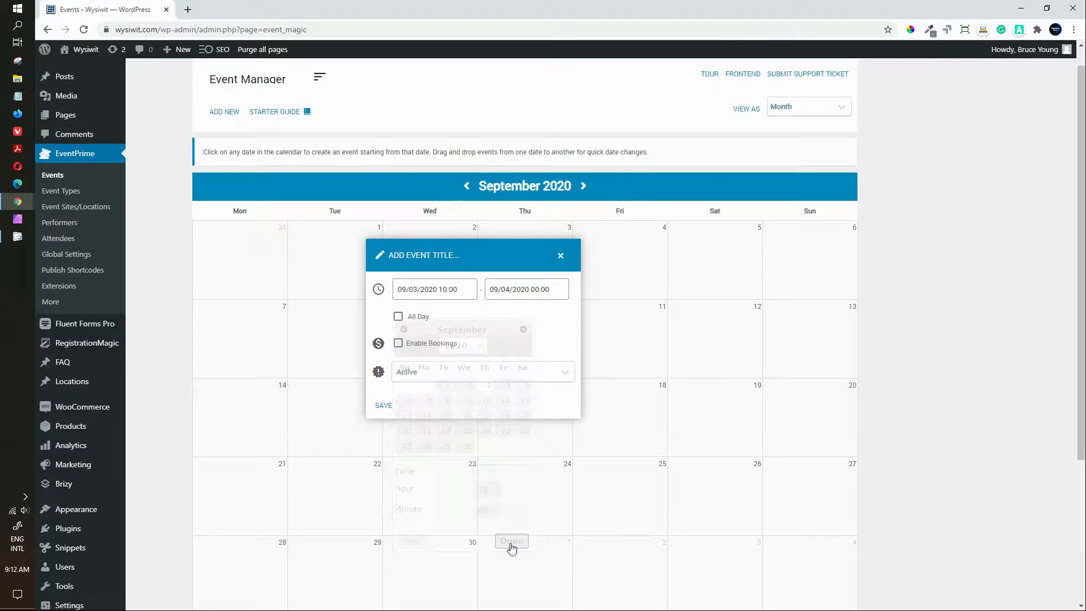
# Step: Set the event to end on 3 September at 14:00
pyautogui.click(533, 289)
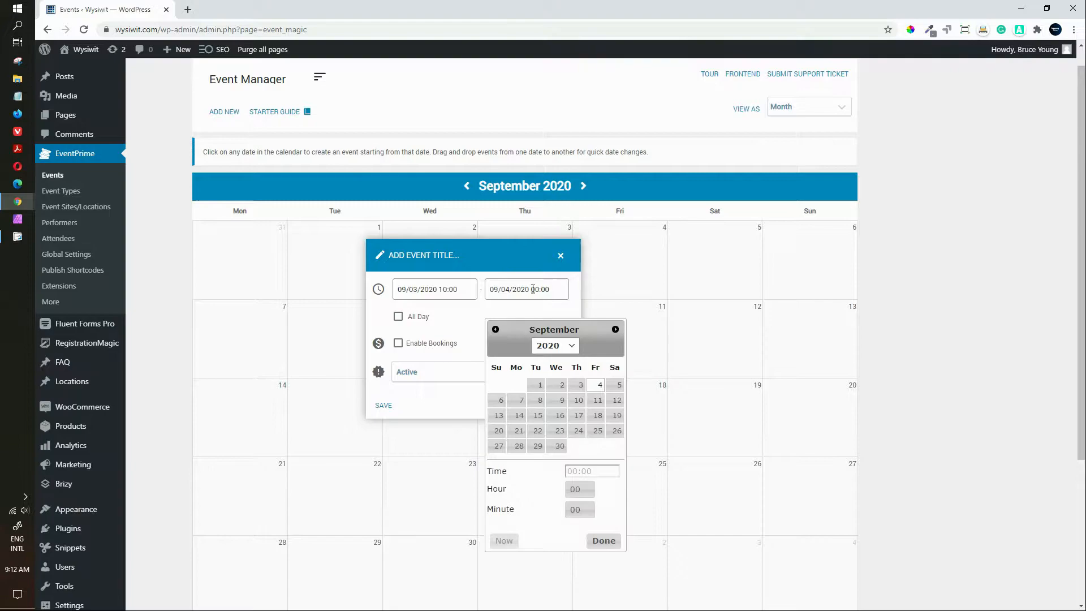
pyautogui.click(579, 386)
pyautogui.click(581, 490)
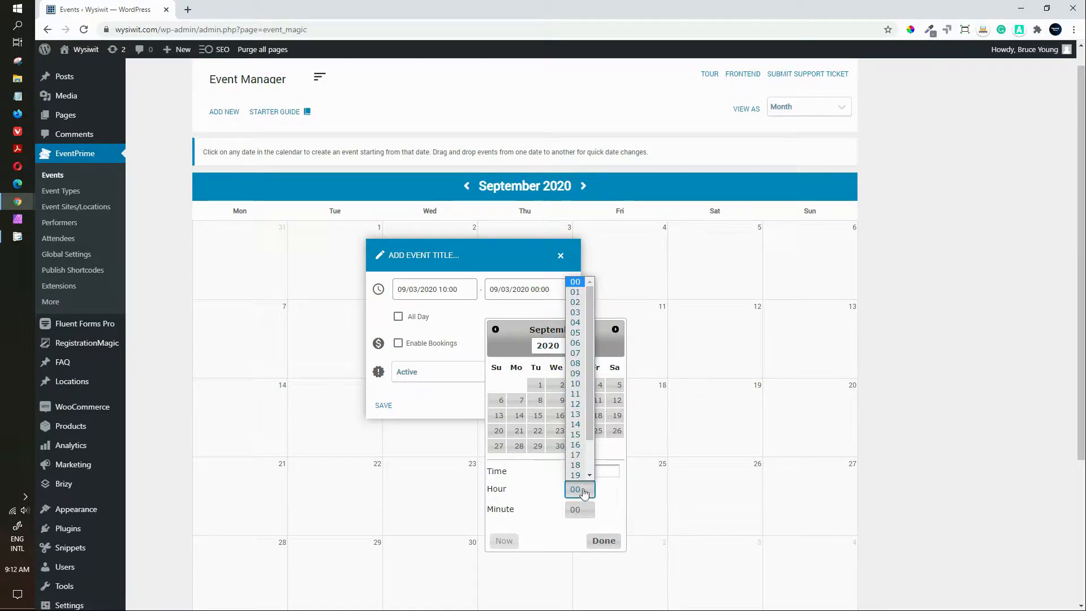
pyautogui.click(575, 424)
pyautogui.click(603, 540)
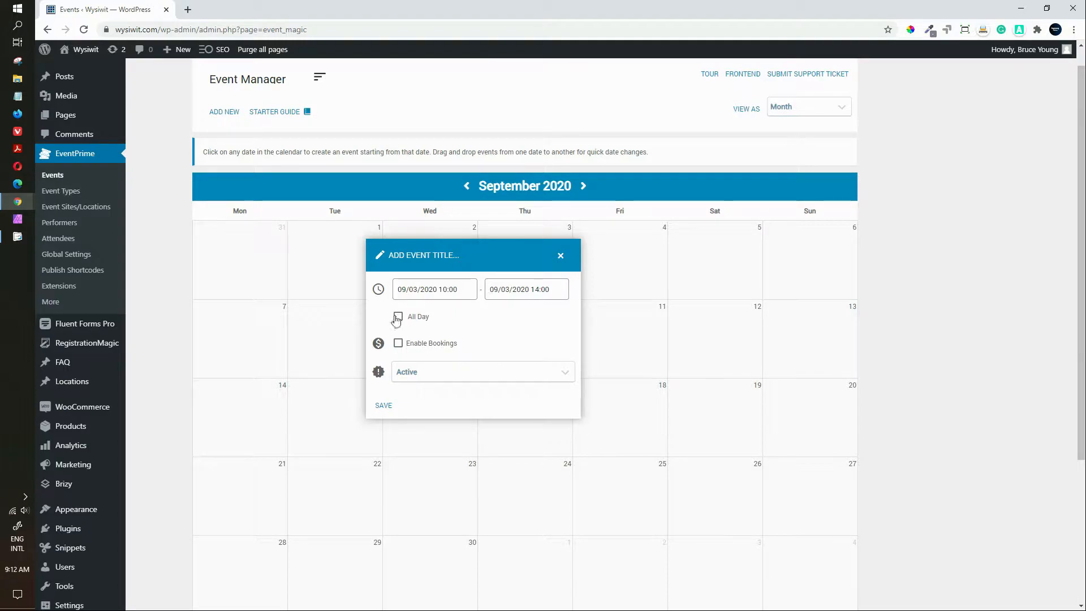
# Step: Enable bookings for the event, keep its status Active, and try saving
pyautogui.click(399, 344)
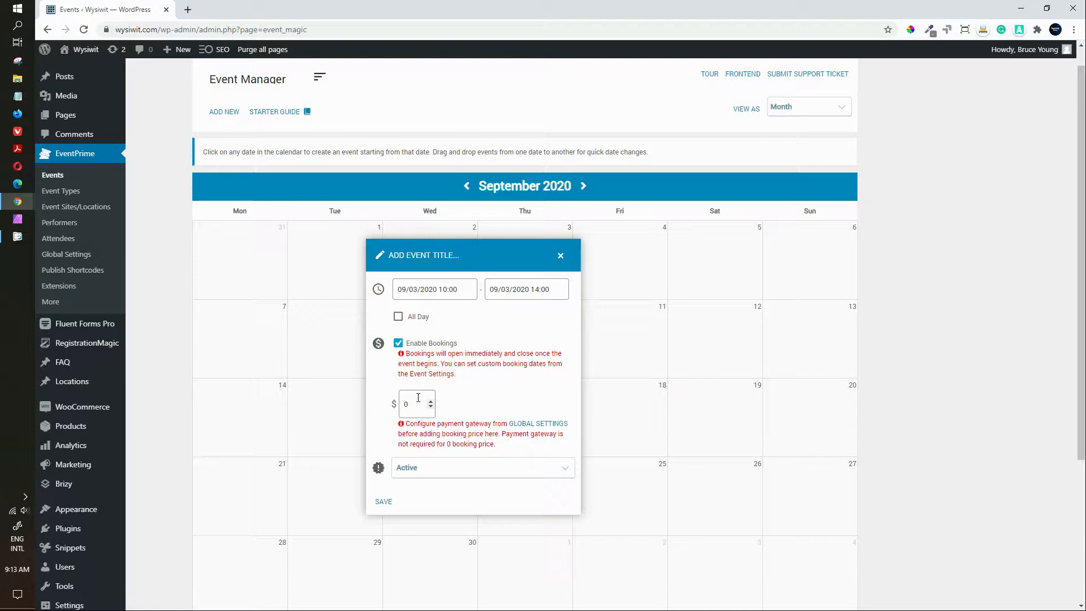
pyautogui.click(568, 473)
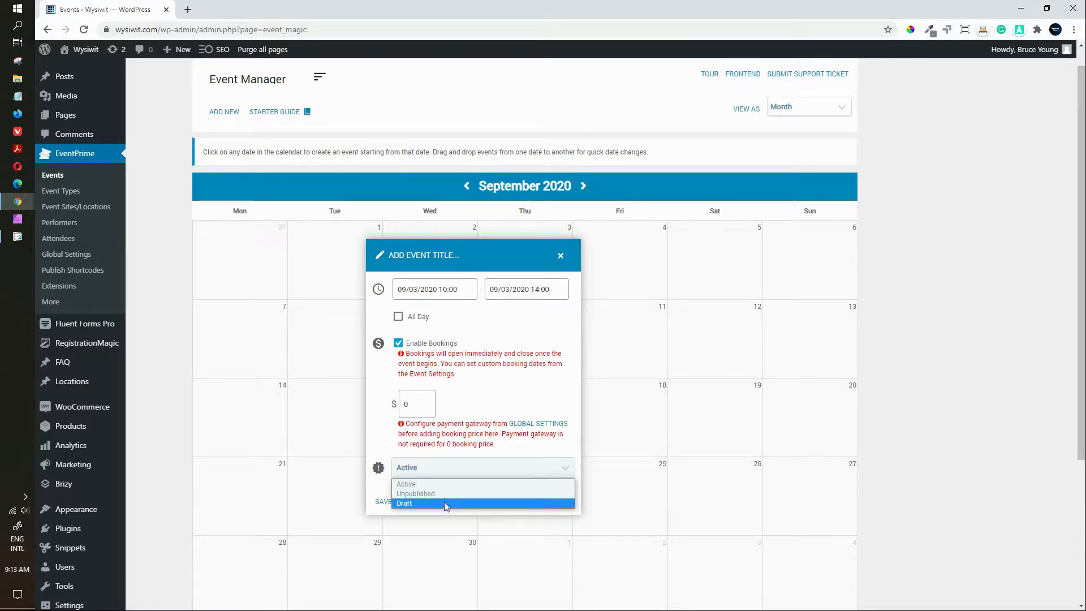
pyautogui.click(553, 452)
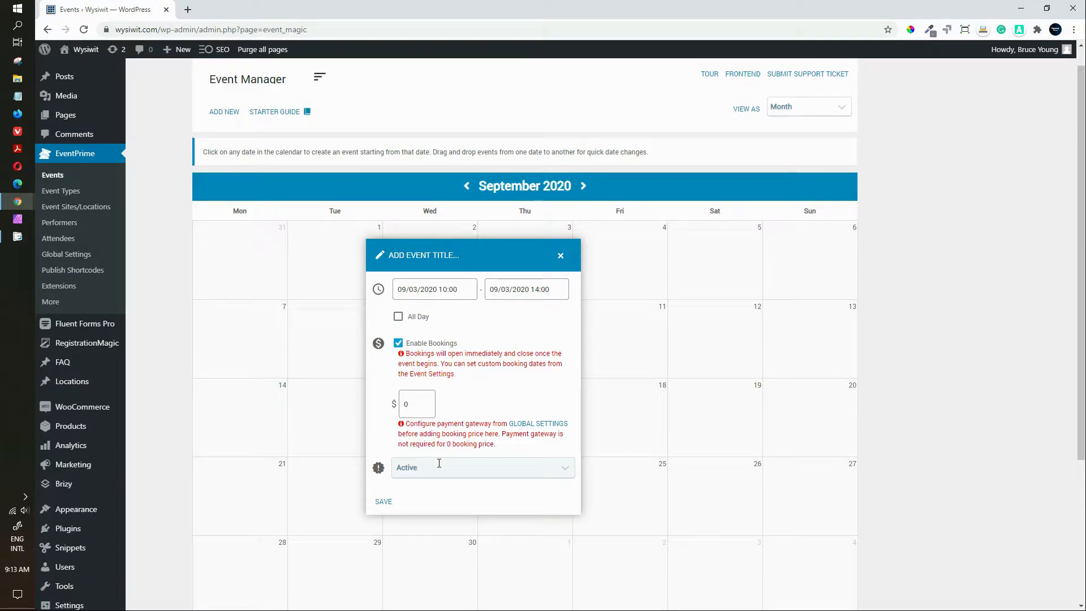
pyautogui.click(384, 502)
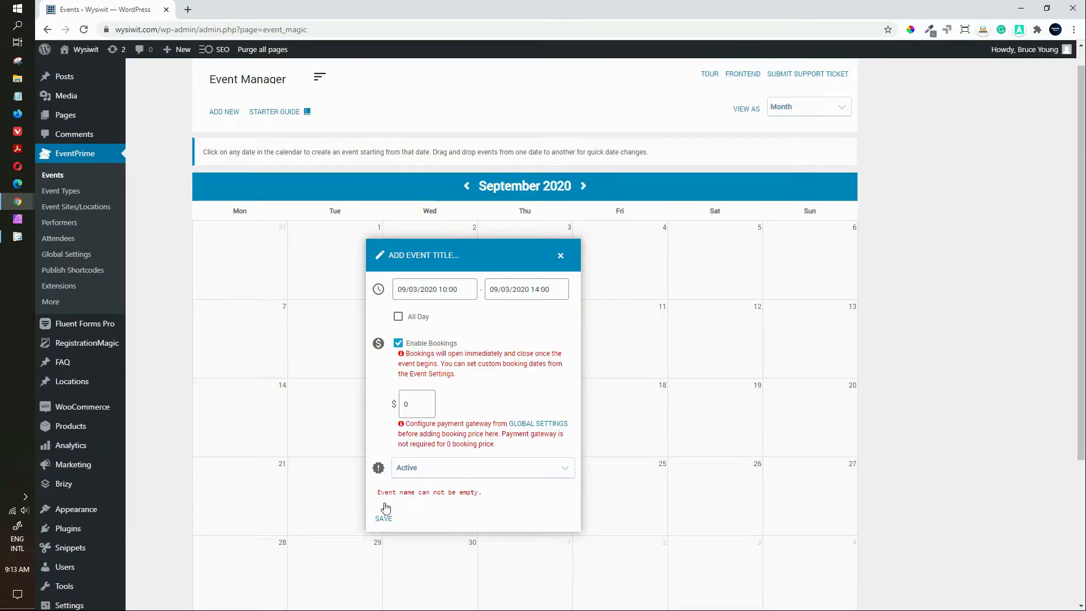
# Step: Title the event 'DEMO EVENT' and save it to 3 September at 10:00
pyautogui.click(411, 257)
pyautogui.scroll(-4, 411, 258)
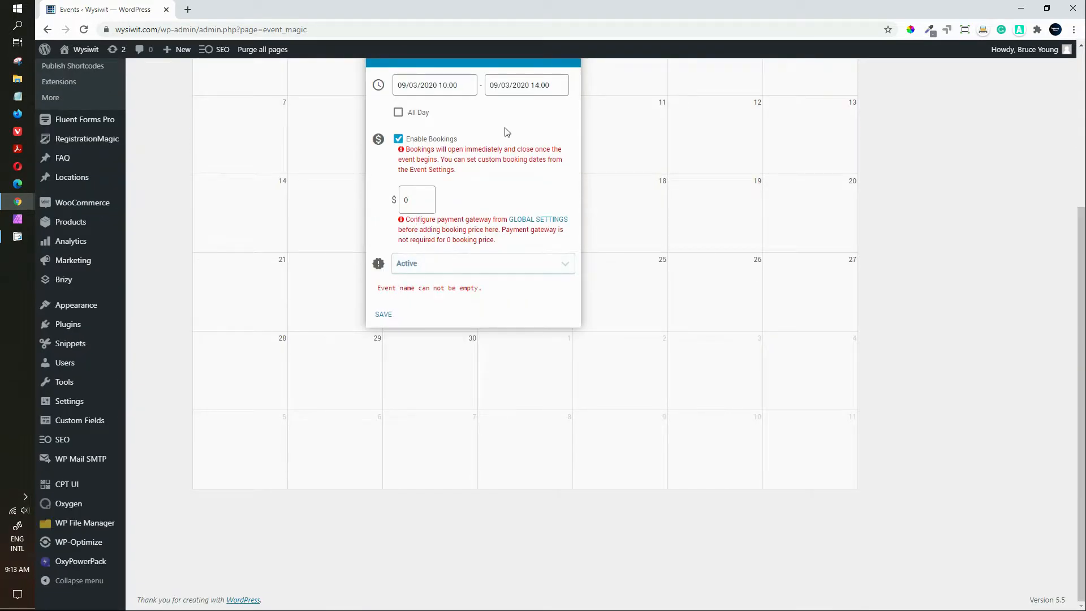
pyautogui.scroll(1, 459, 194)
pyautogui.scroll(1, 459, 193)
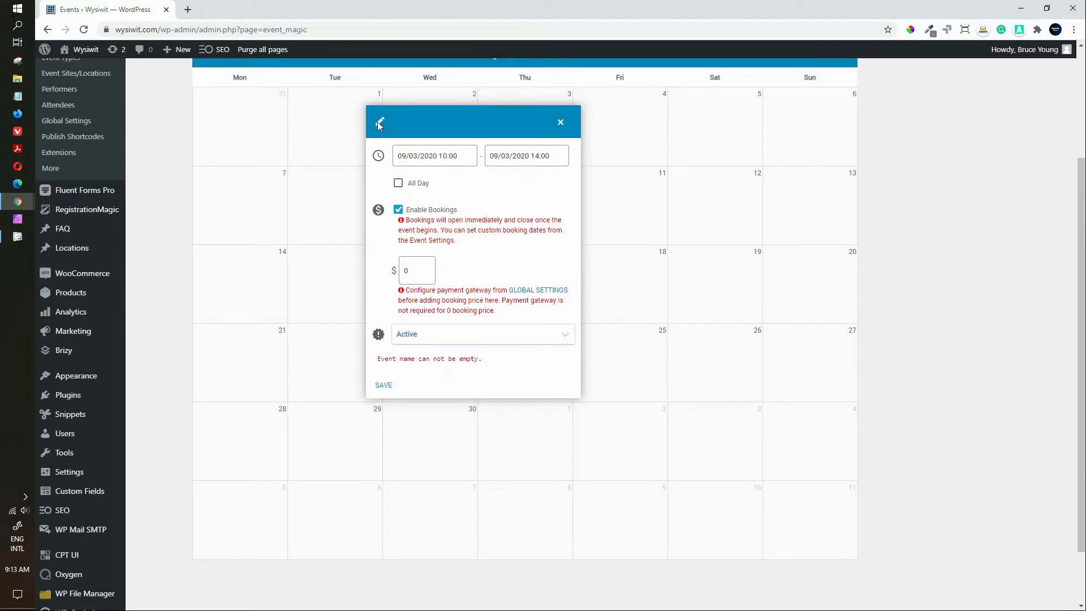
pyautogui.write('DEMO EVENT')
pyautogui.click(381, 387)
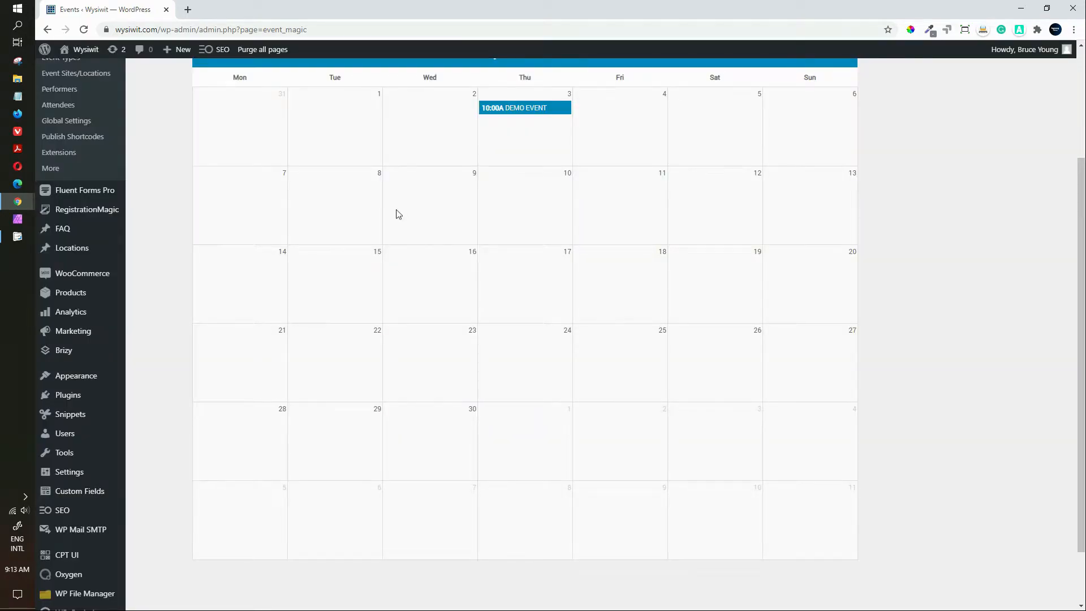
pyautogui.scroll(1, 398, 212)
pyautogui.scroll(2, 398, 213)
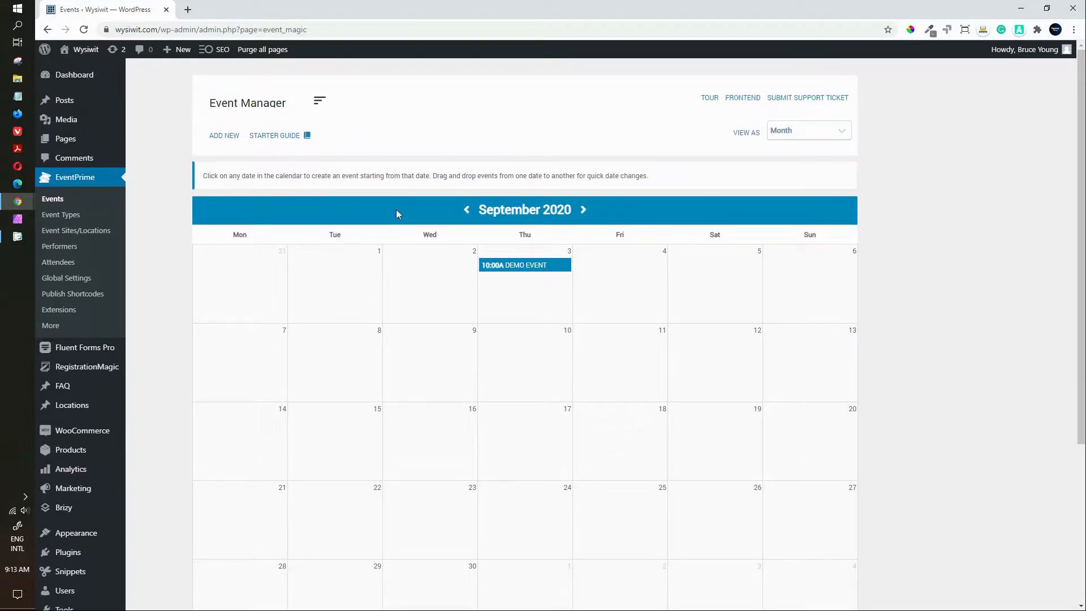
# Step: Open All Pages in a new tab and view the site's public Events page
pyautogui.rightClick(72, 140)
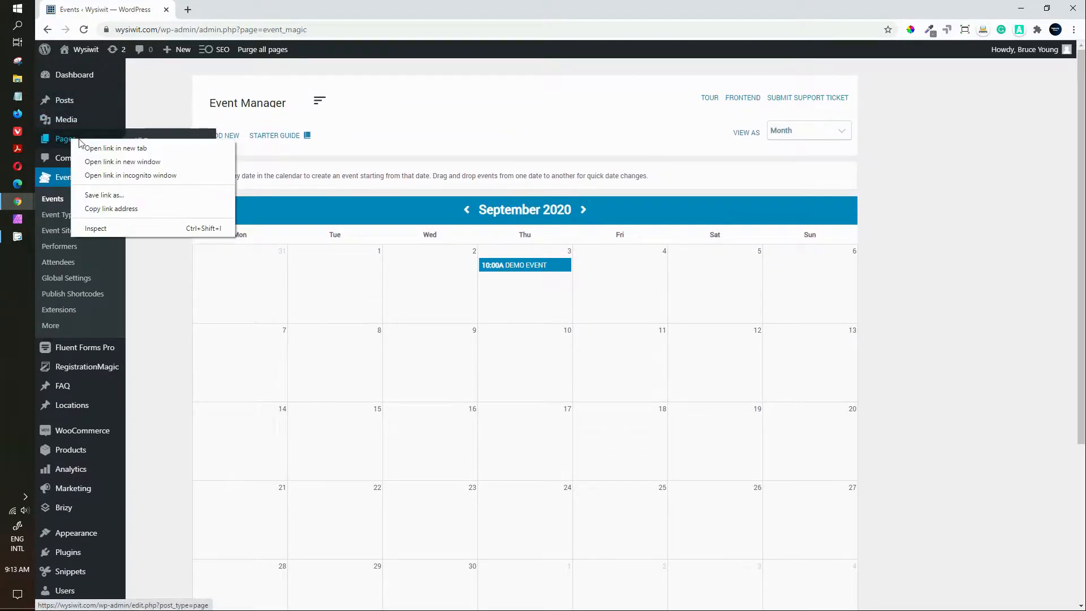
pyautogui.click(103, 149)
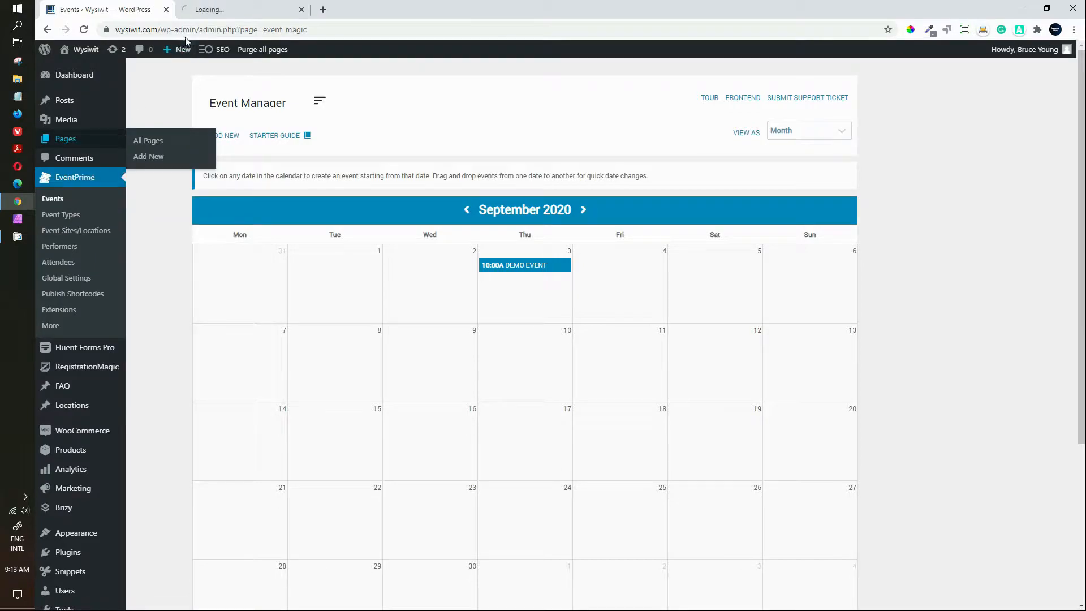
pyautogui.click(231, 12)
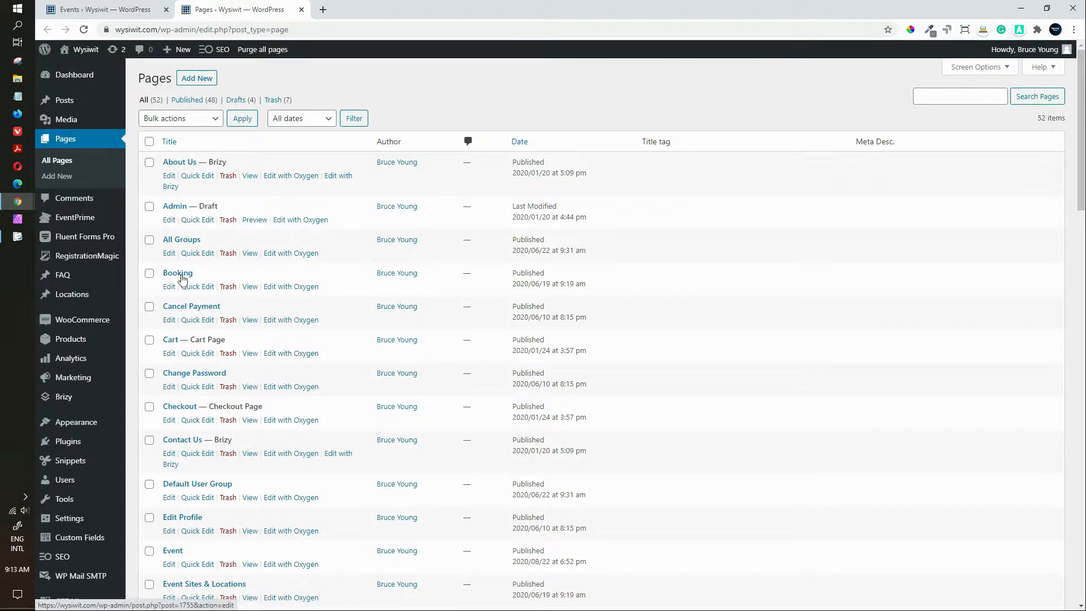
pyautogui.scroll(-2, 273, 325)
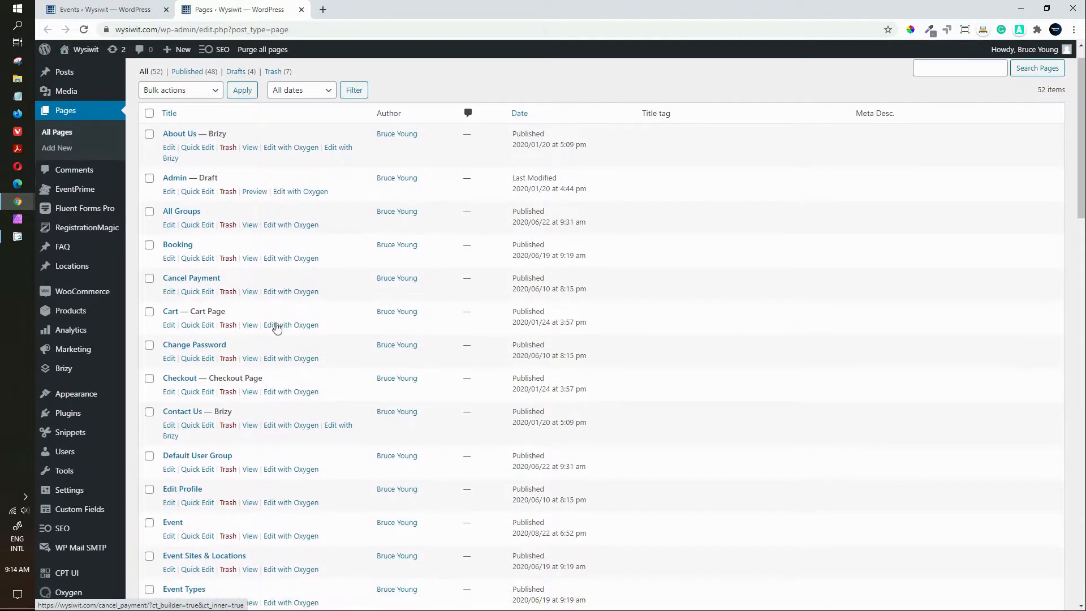
pyautogui.scroll(-4, 277, 326)
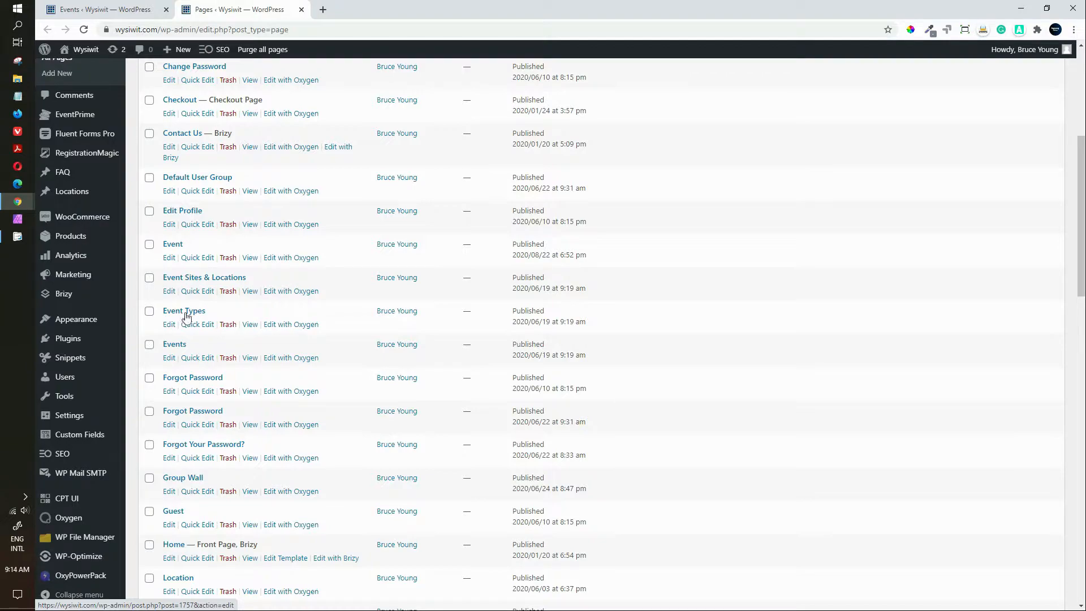
pyautogui.click(251, 359)
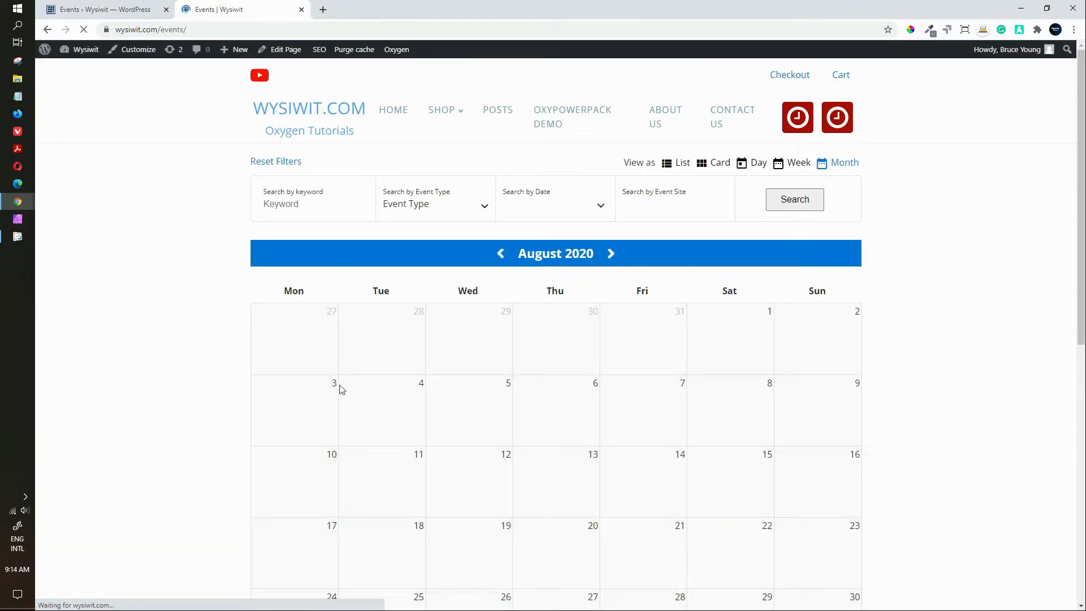
# Step: Choose Book Now on the Demo Event entry for 3 September
pyautogui.moveTo(1075, 129); pyautogui.dragTo(1073, 214)
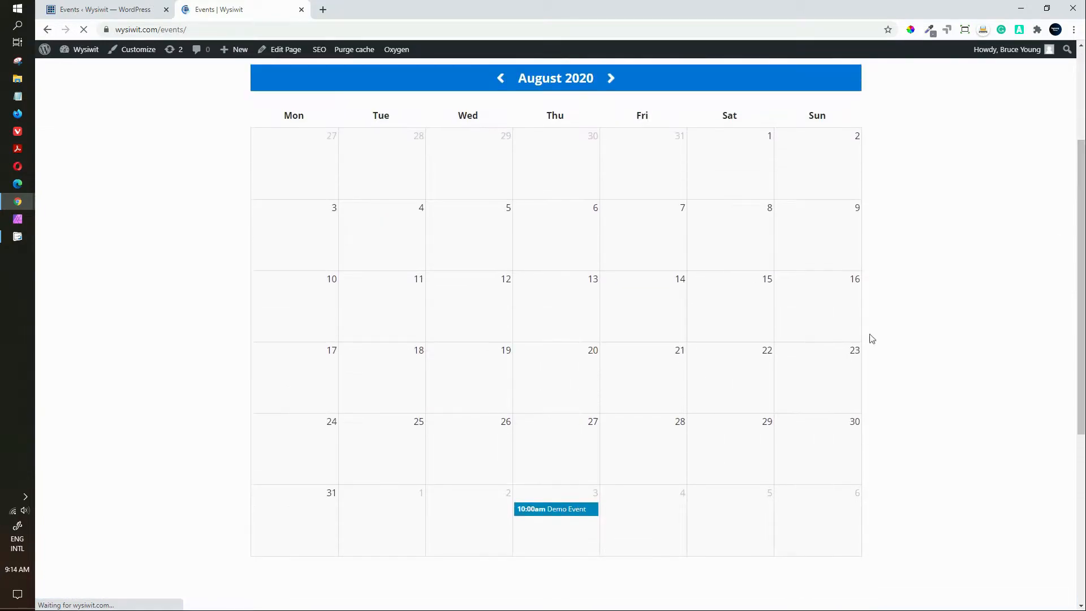
pyautogui.moveTo(541, 519)
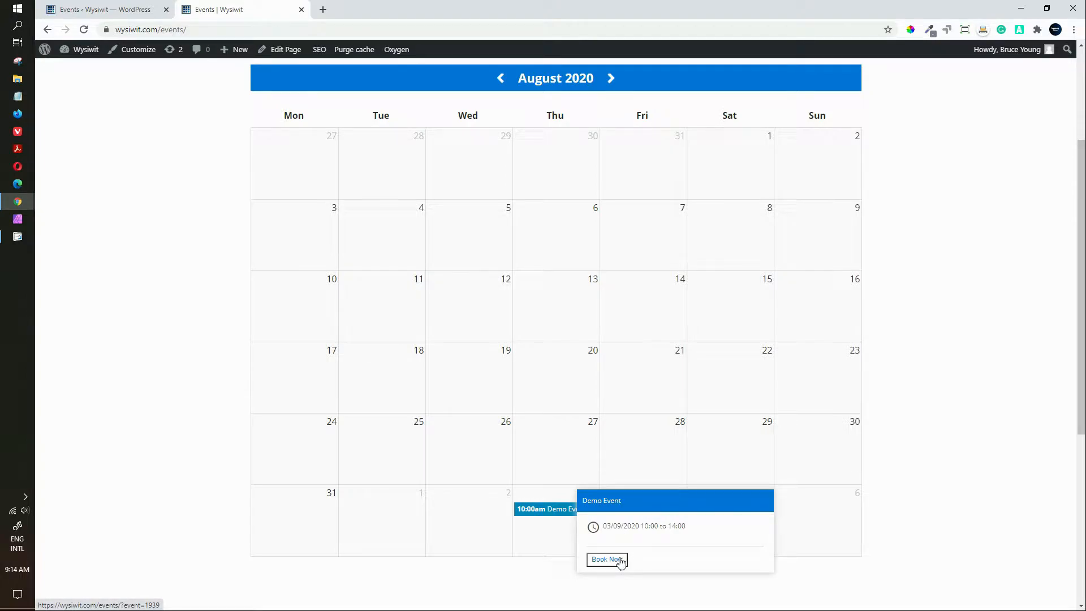
pyautogui.click(620, 560)
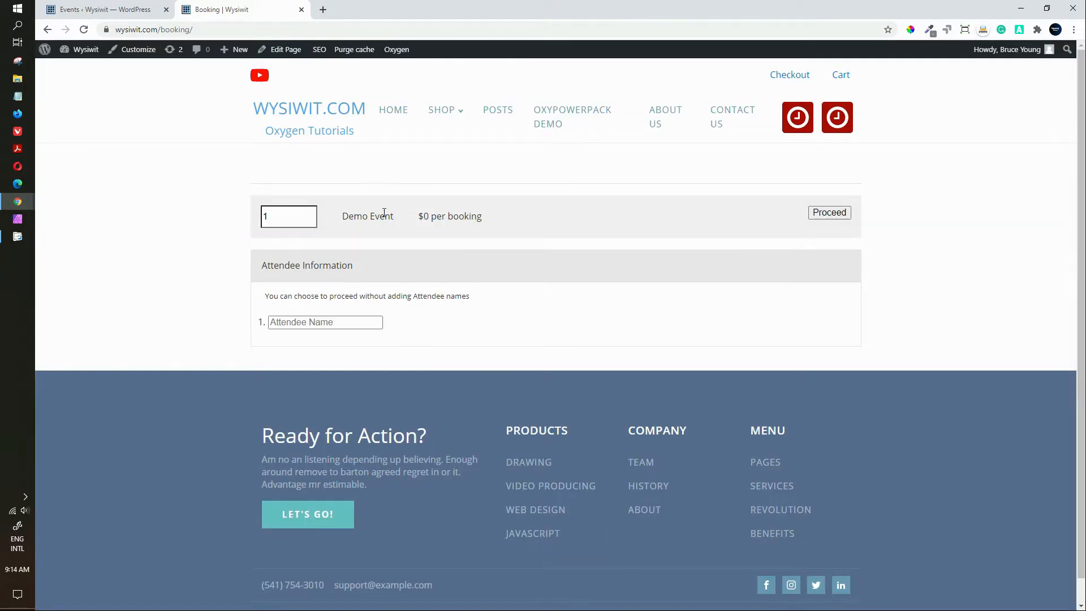
# Step: Click into the booking quantity field, then go back to the events calendar
pyautogui.click(284, 215)
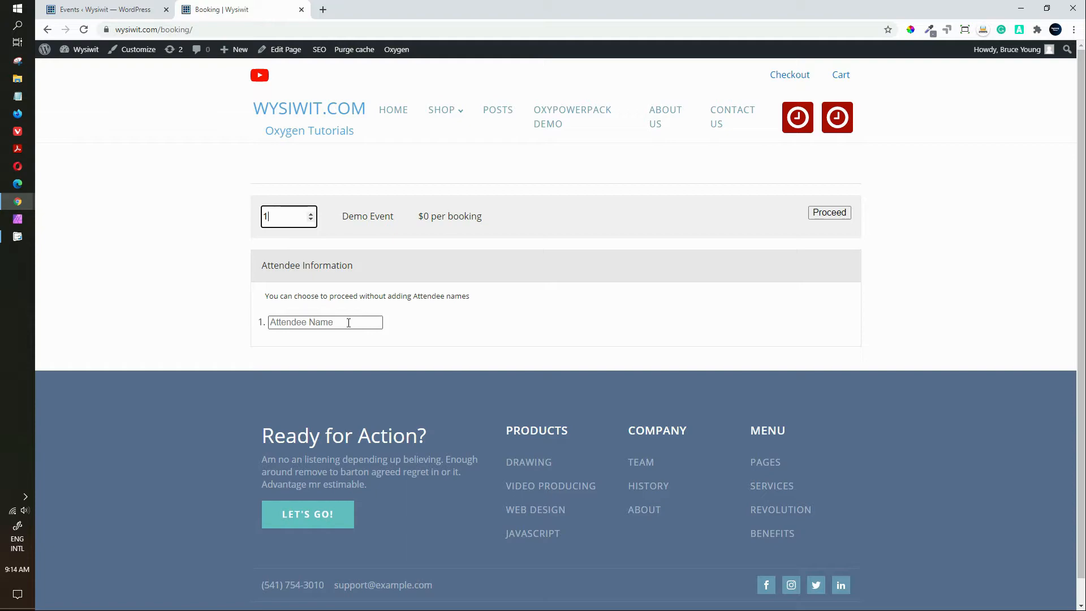
pyautogui.click(47, 31)
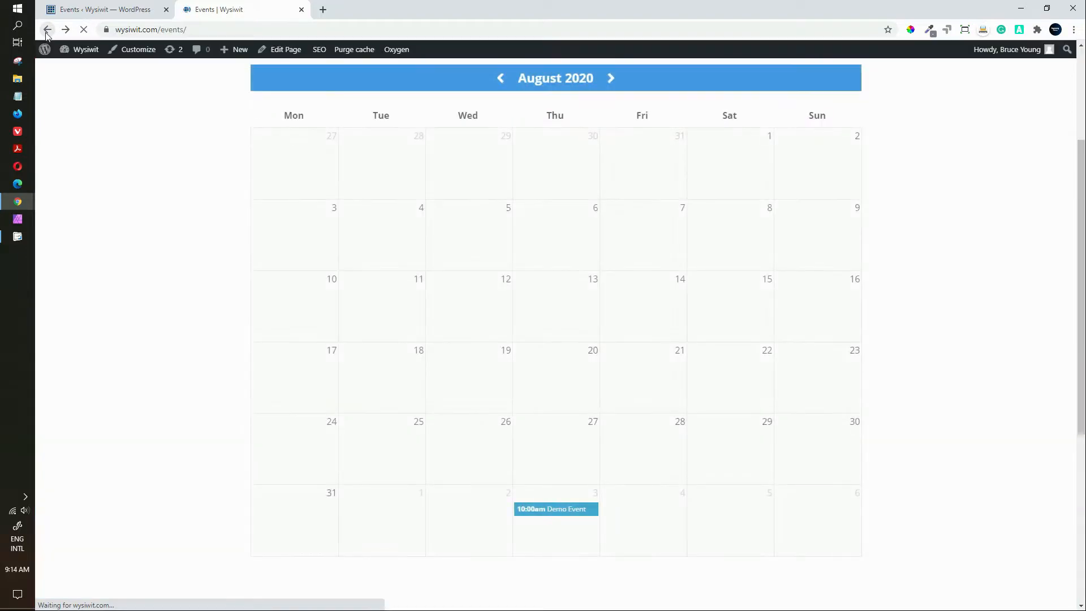
# Step: Open the Demo Event details page, scroll through it, and choose BOOK NOW
pyautogui.moveTo(528, 511)
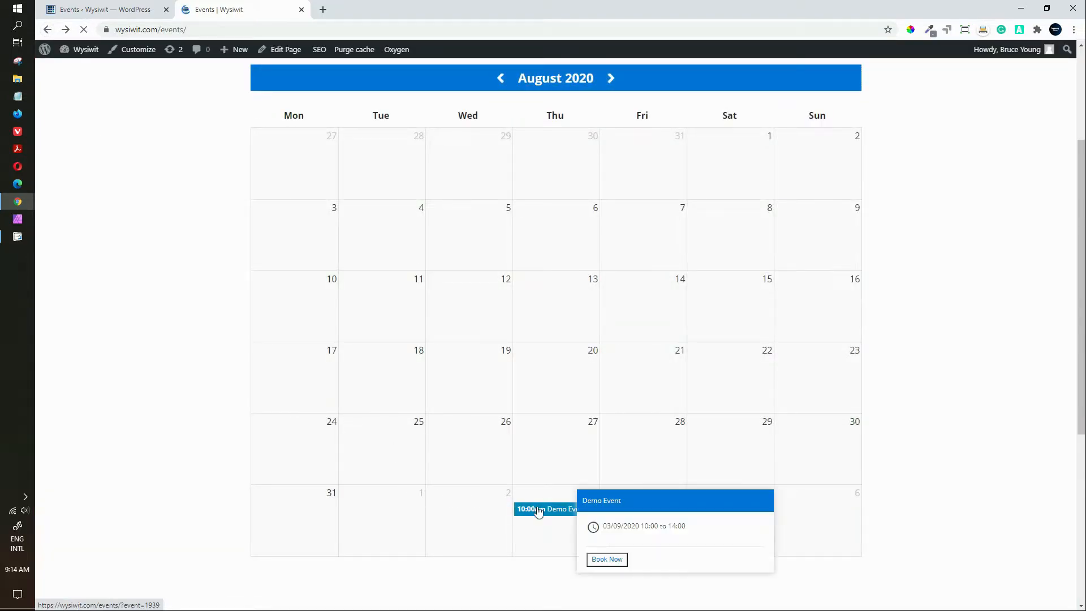
pyautogui.click(537, 511)
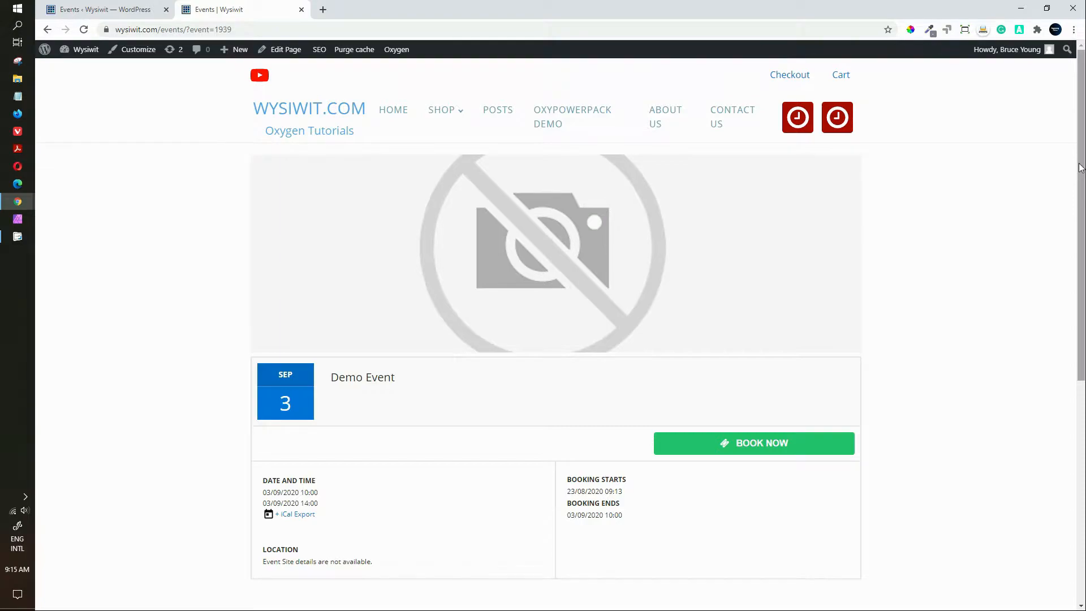
pyautogui.moveTo(1080, 171); pyautogui.dragTo(1071, 304)
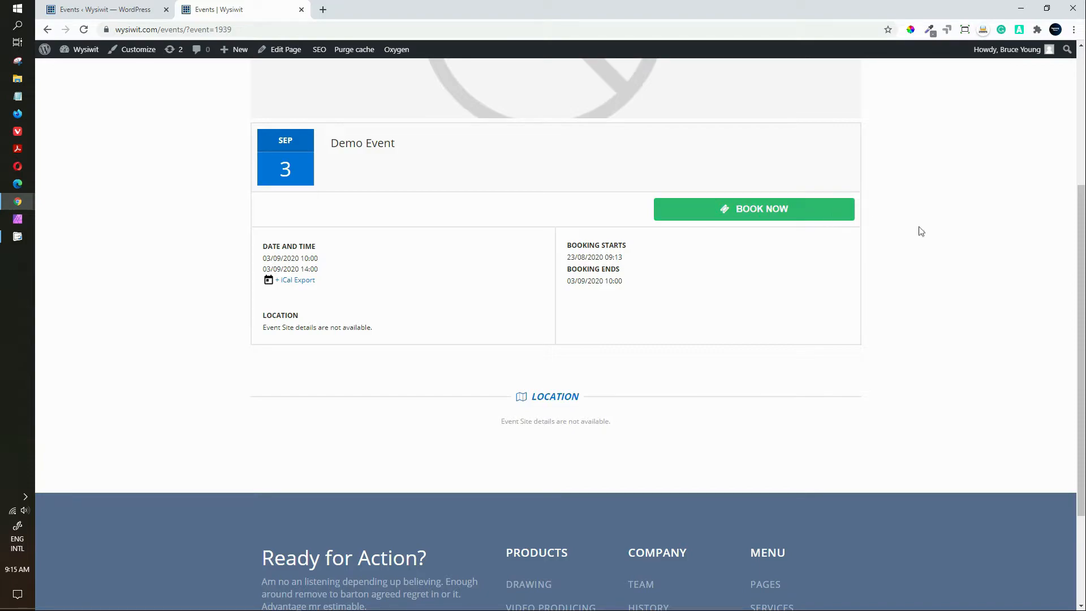
pyautogui.moveTo(1081, 252); pyautogui.dragTo(1081, 157)
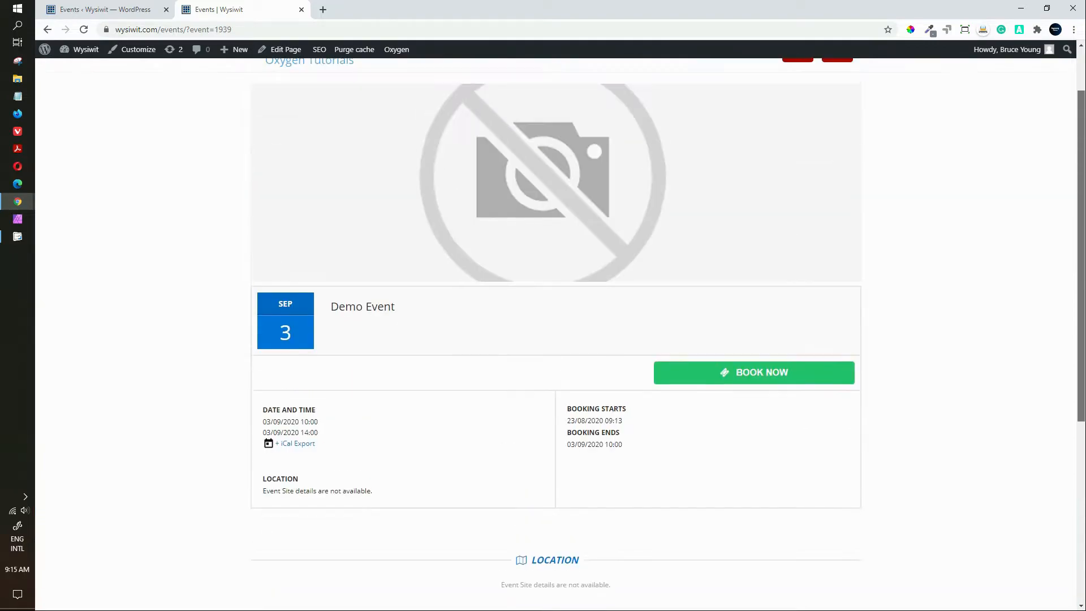
pyautogui.click(772, 376)
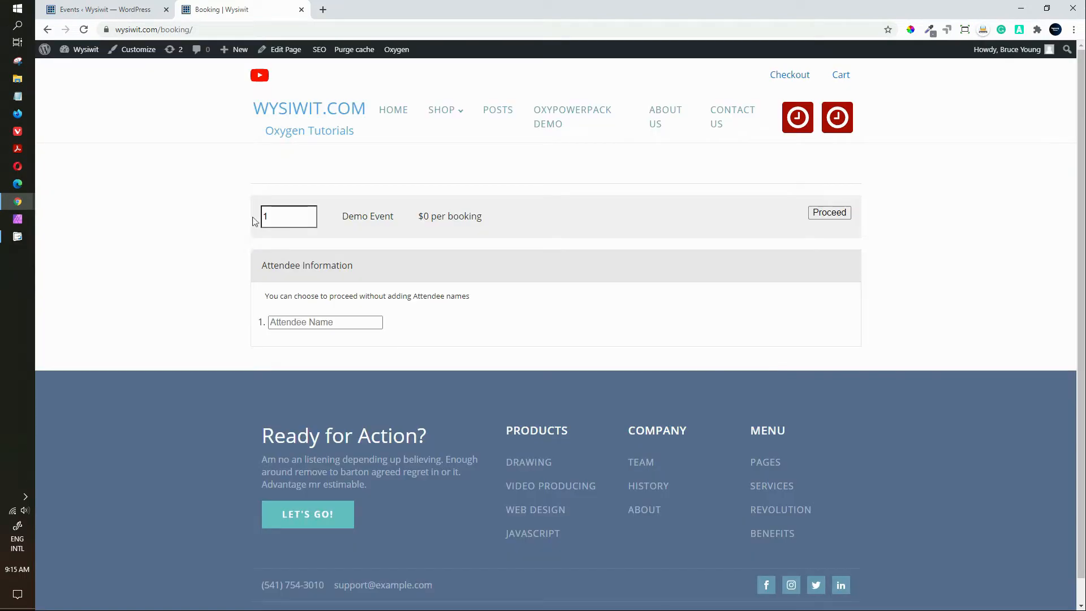
# Step: Enter the attendee's name and proceed through both pages to confirm the free booking
pyautogui.click(350, 324)
pyautogui.write('Number O')
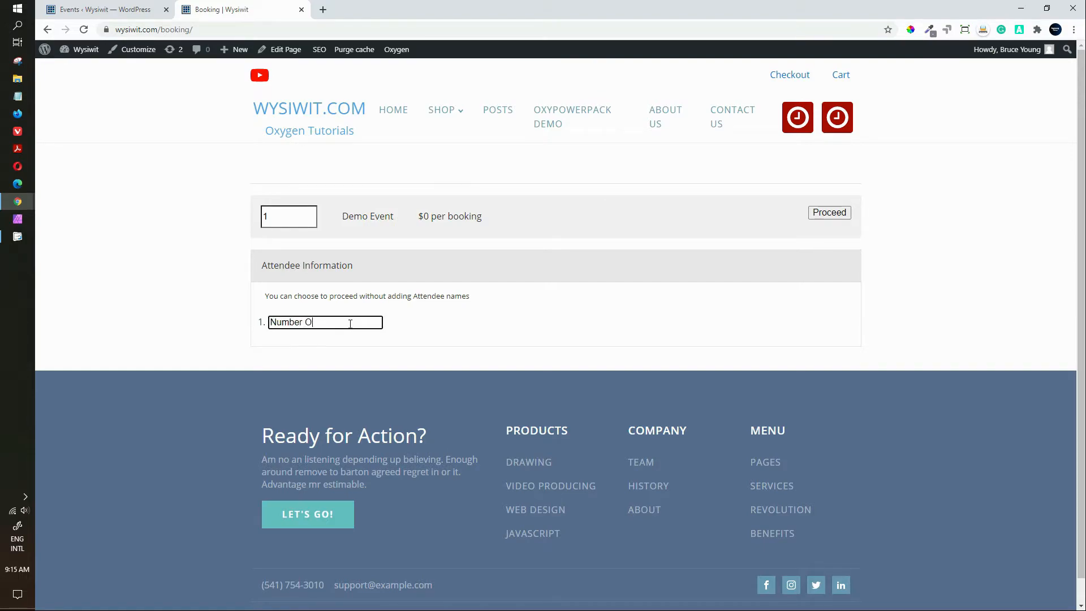
pyautogui.write('ne')
pyautogui.click(830, 213)
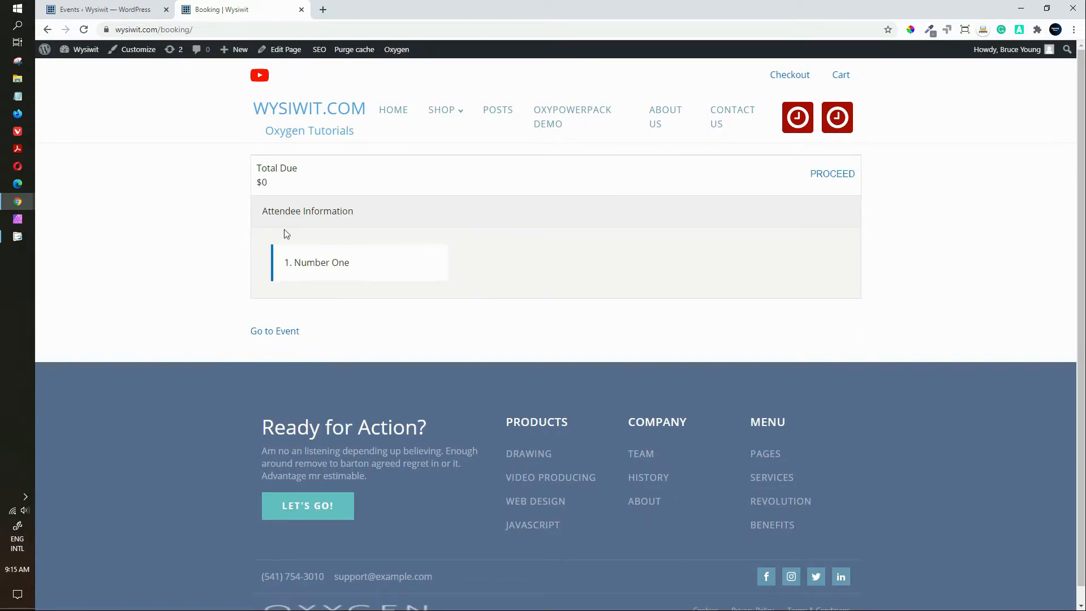
pyautogui.click(825, 174)
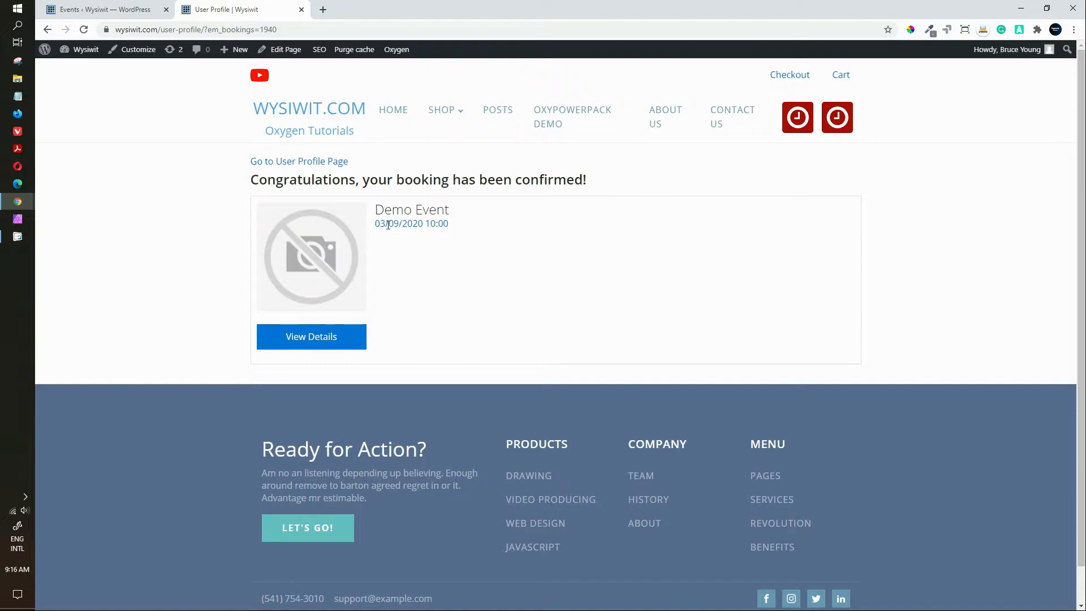
# Step: Review the confirmed booking's details, close them, and go to the user profile page
pyautogui.click(312, 345)
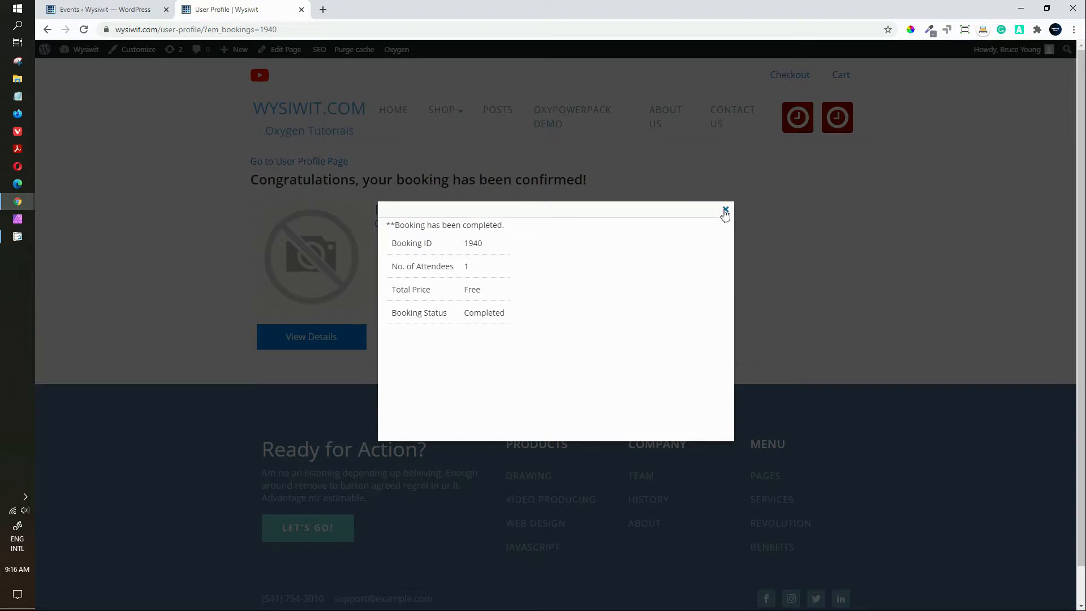
pyautogui.click(725, 211)
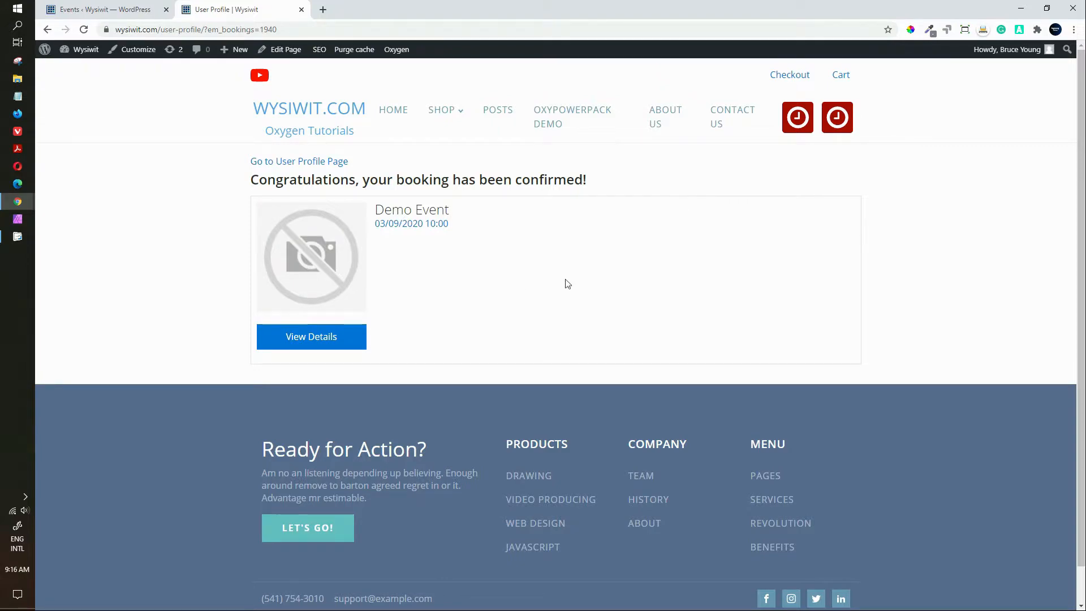
pyautogui.click(306, 164)
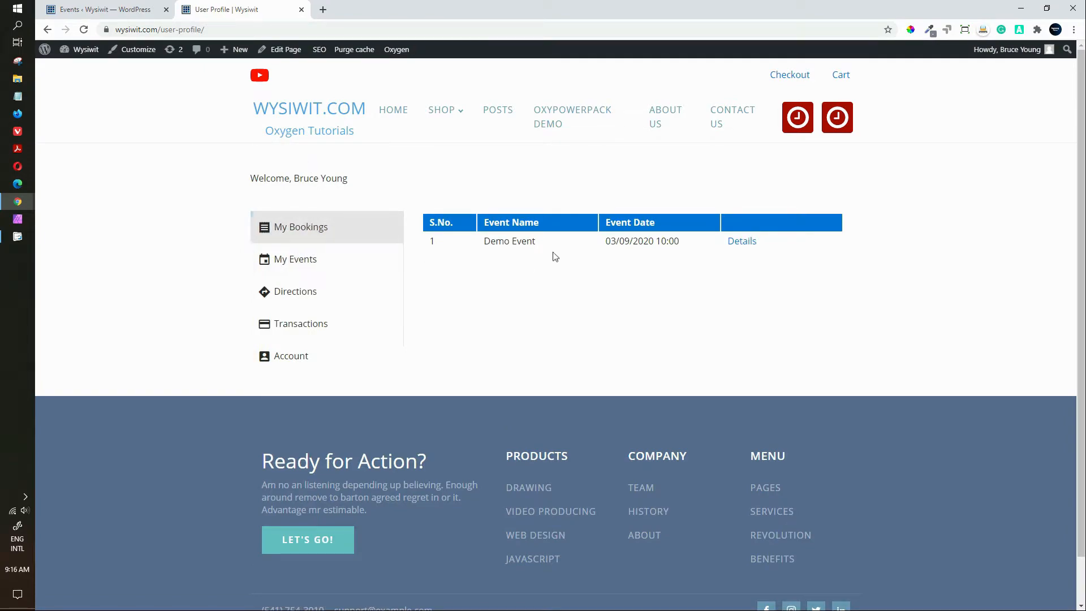
# Step: Browse the profile's My Events, Directions, Transactions, Account and My Bookings sections
pyautogui.click(308, 267)
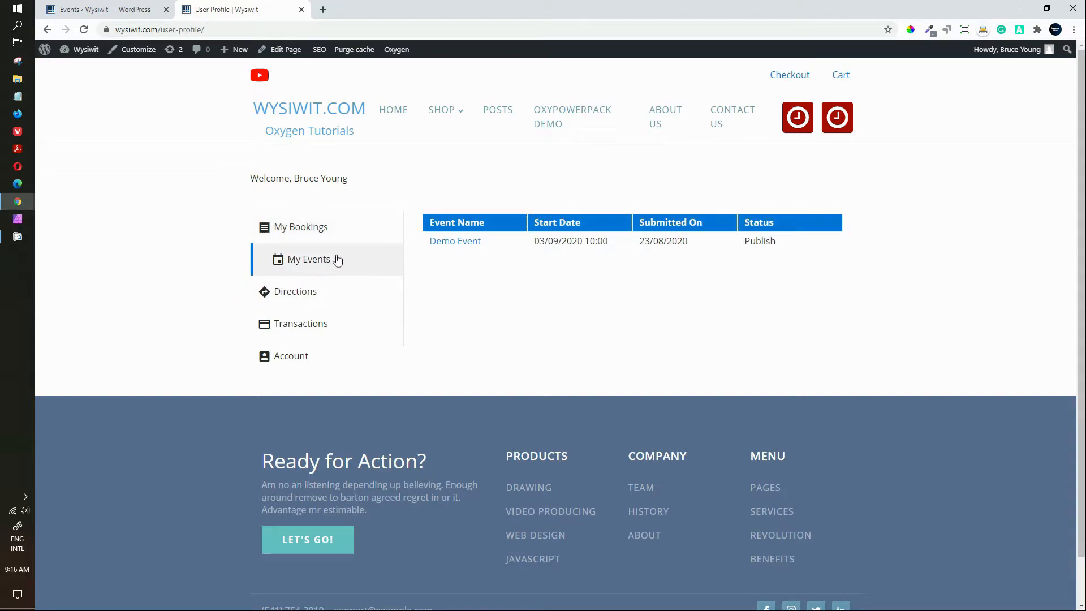
pyautogui.click(306, 302)
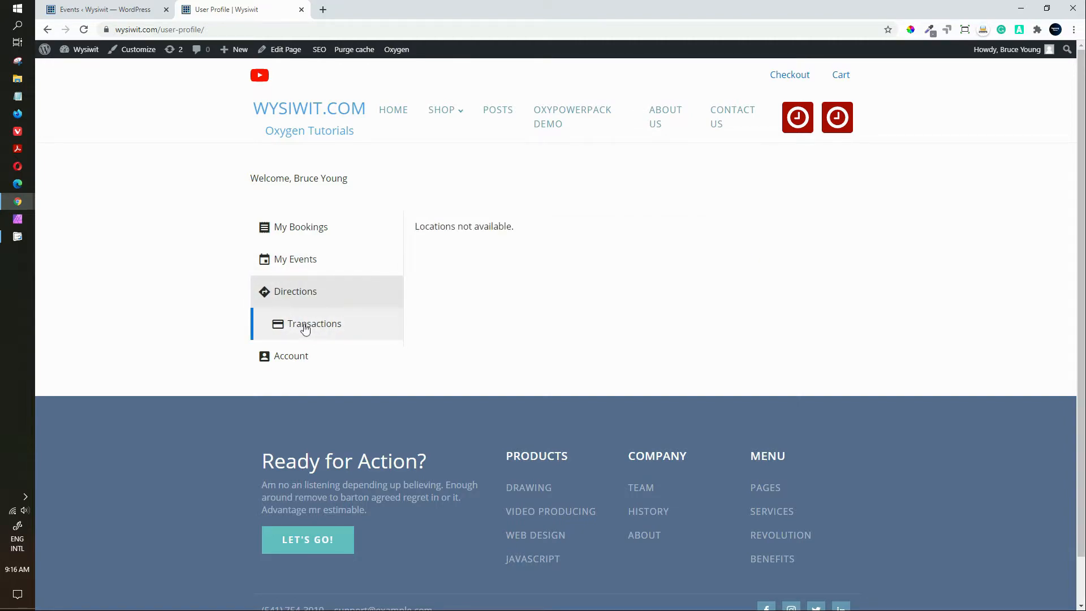
pyautogui.click(305, 328)
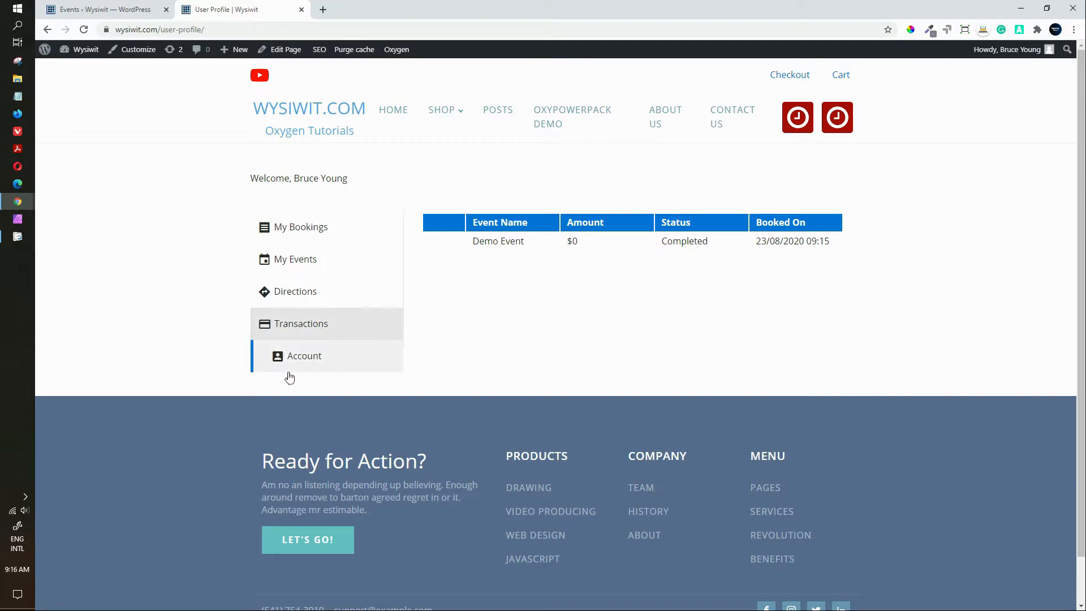
pyautogui.click(301, 360)
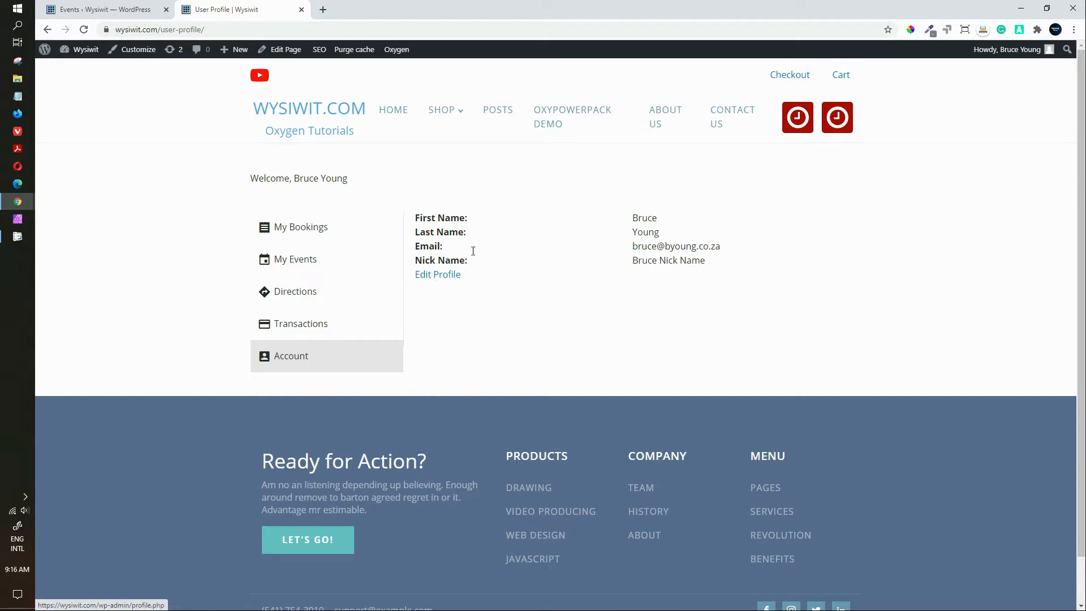
pyautogui.click(334, 227)
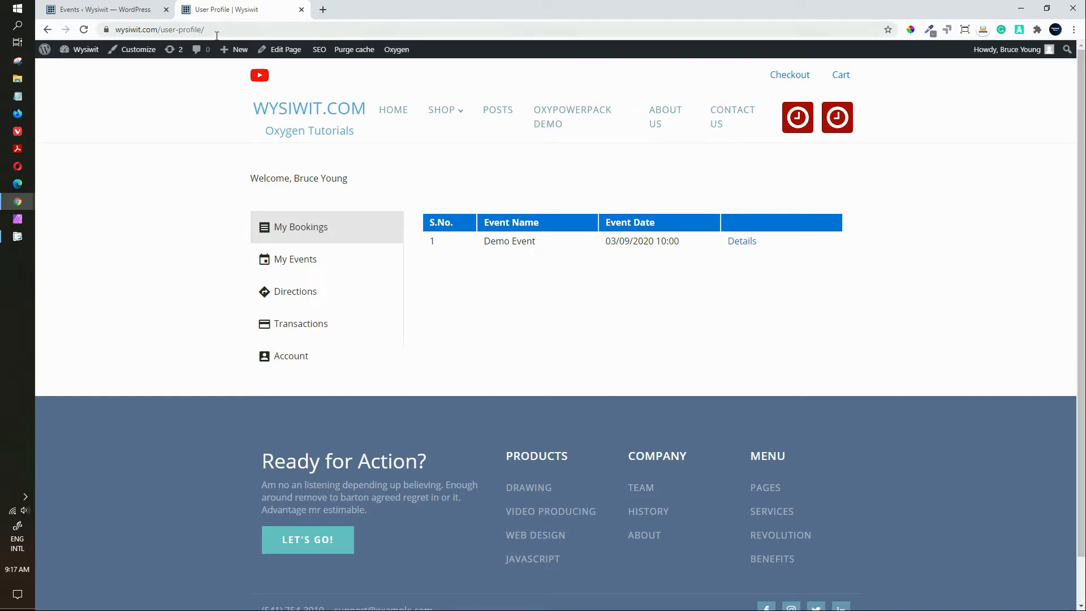
# Step: View the Demo Event booking's details, then open the Demo Event page in a new tab
pyautogui.click(742, 242)
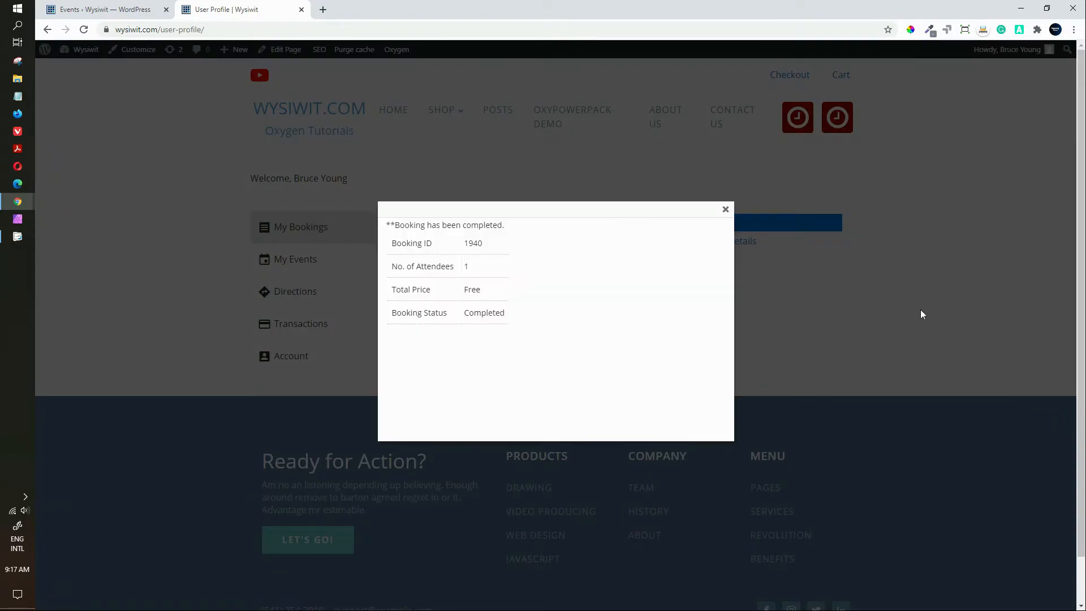
pyautogui.click(920, 309)
pyautogui.click(296, 265)
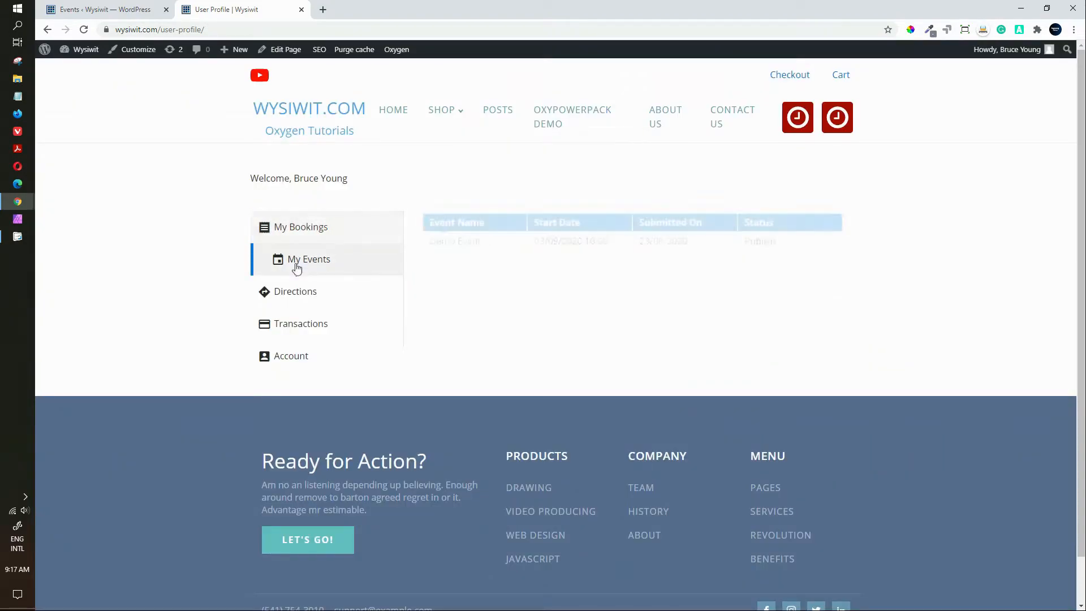
pyautogui.click(446, 243)
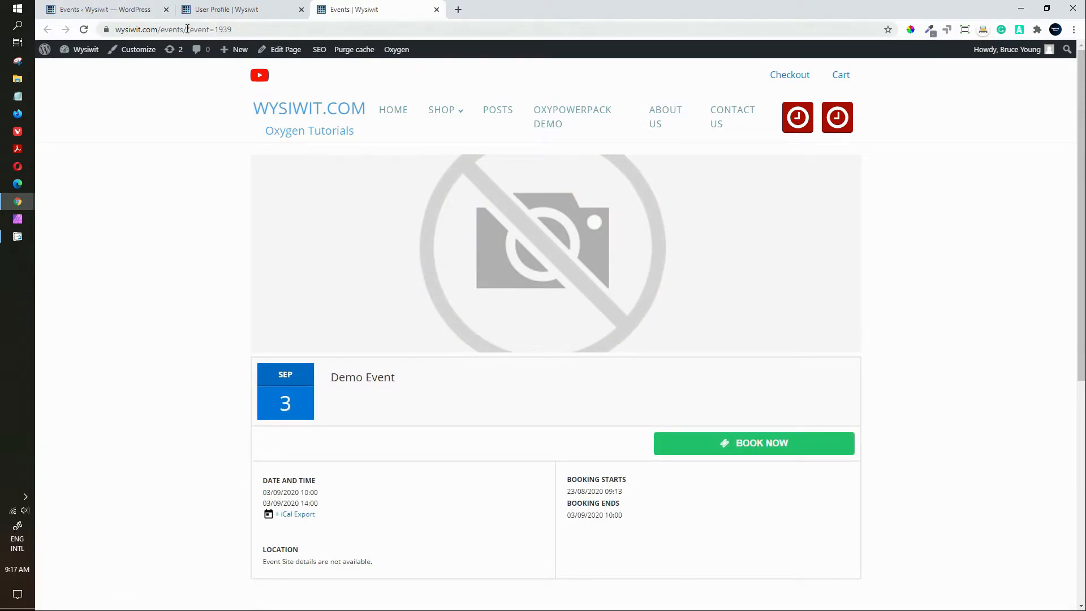
# Step: Remove ?event=1939 to load the Events calendar, copy its address, and launch Opera
pyautogui.moveTo(187, 29); pyautogui.dragTo(326, 38)
pyautogui.press('BackSpace')
pyautogui.press('Return')
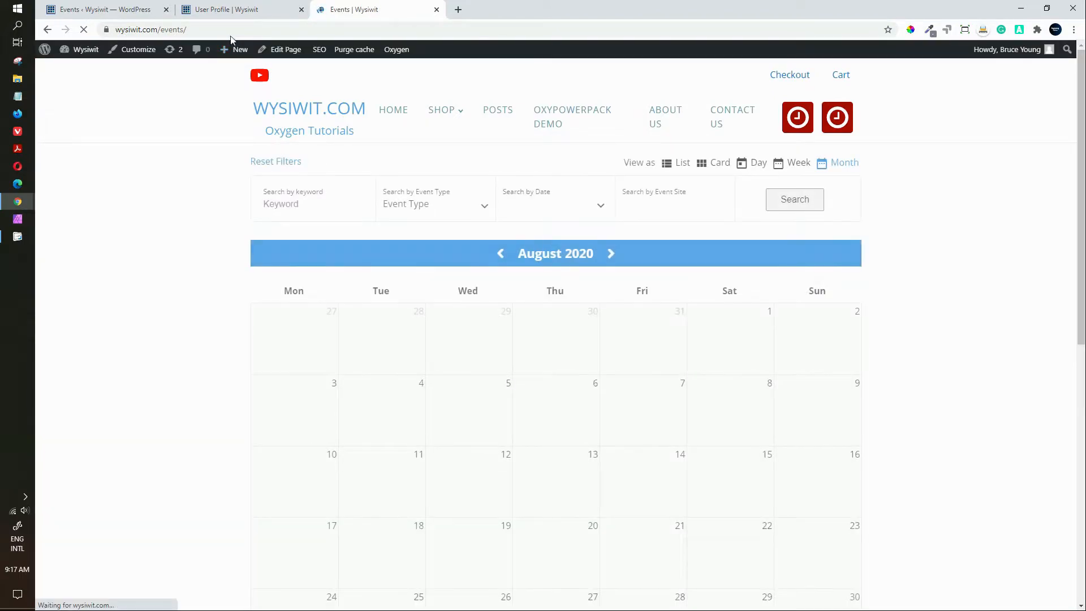
pyautogui.click(233, 30)
pyautogui.hotkey('ctrl', 'c')
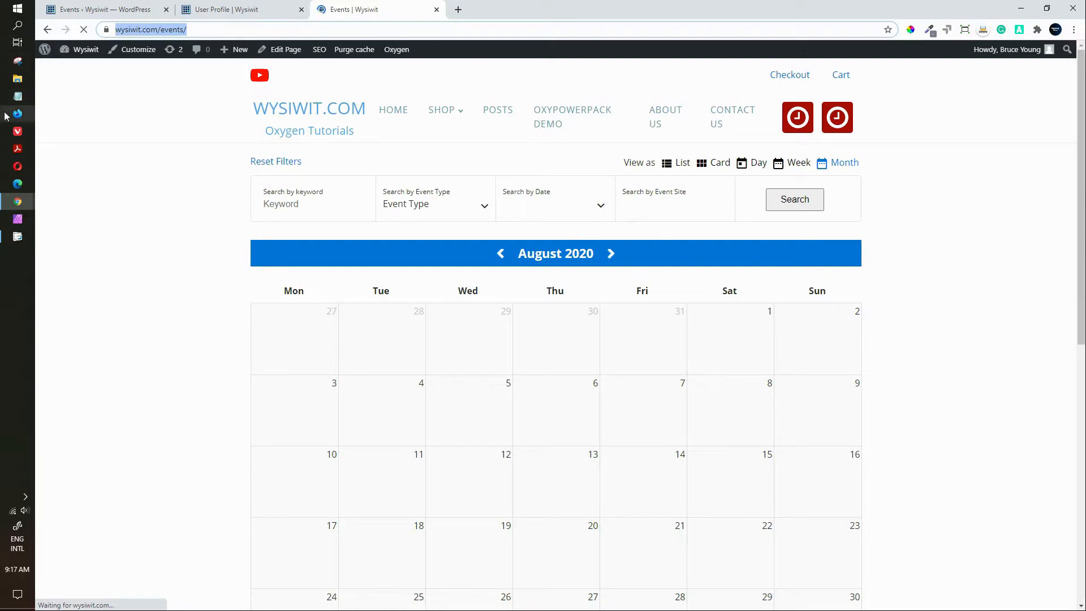
pyautogui.click(18, 168)
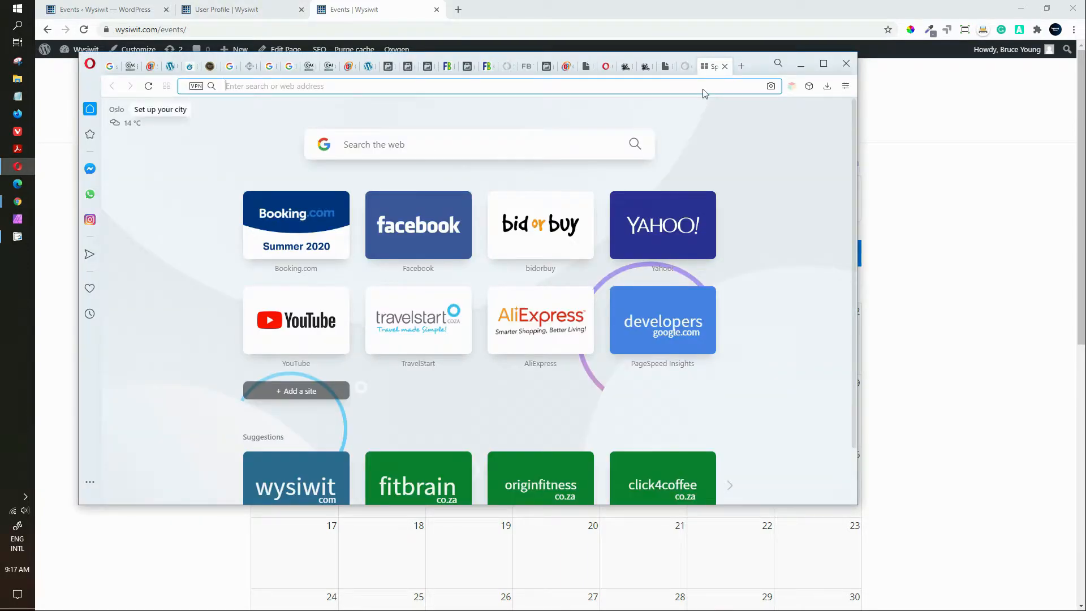
# Step: Load the copied events page address in Opera in its own window
pyautogui.hotkey('ctrl', 'v')
pyautogui.press('Return')
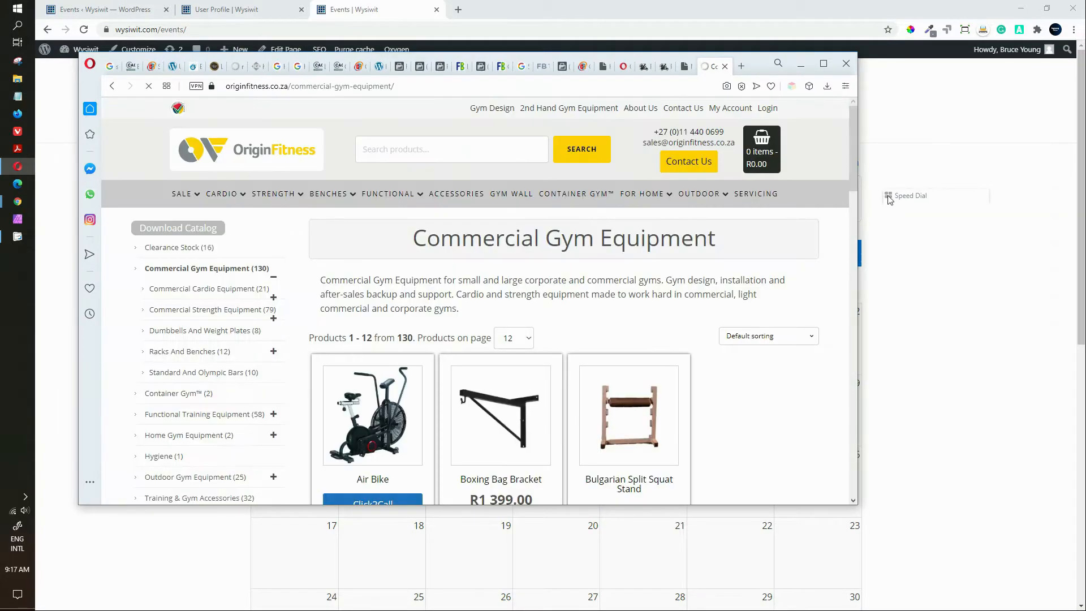
pyautogui.moveTo(815, 206); pyautogui.dragTo(714, 93)
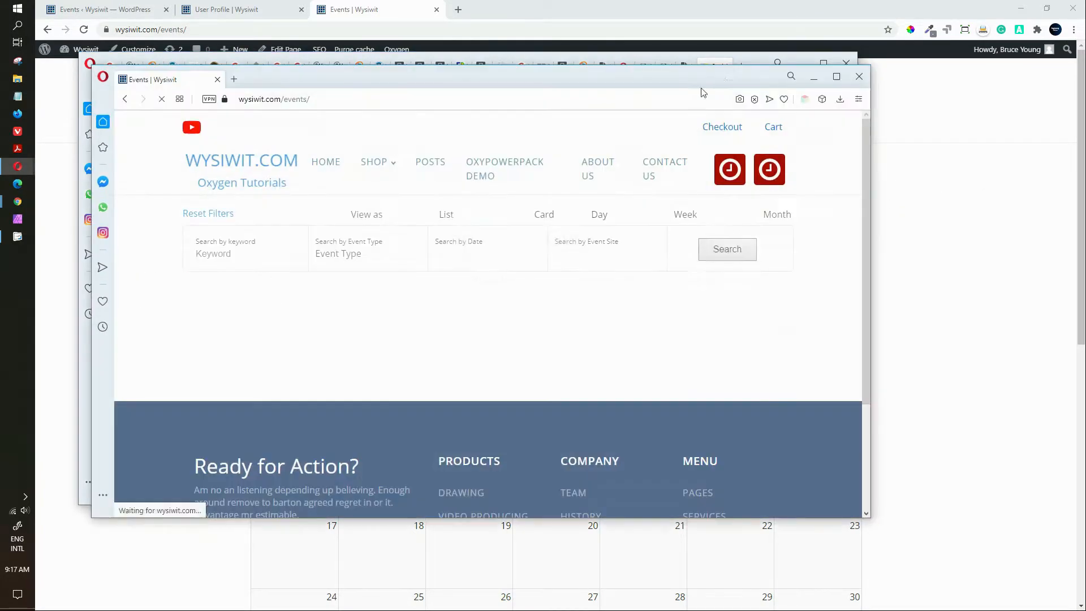
# Step: Close the 30-tab window, maximize the events page, dismiss the Mystery Offer banner, and scroll to Demo Event
pyautogui.click(846, 63)
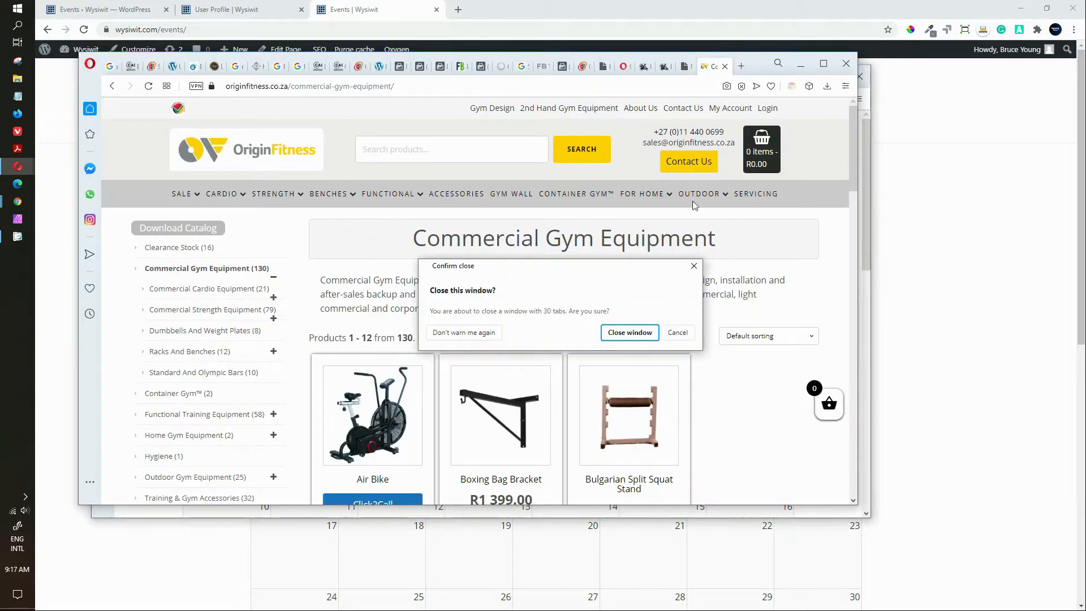
pyautogui.click(638, 329)
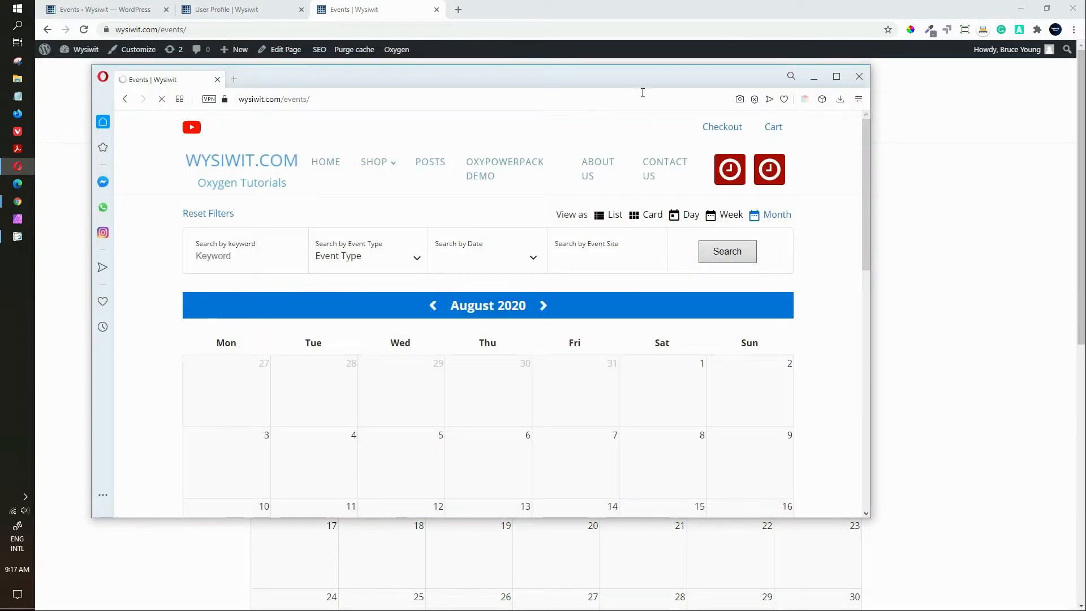
pyautogui.click(836, 74)
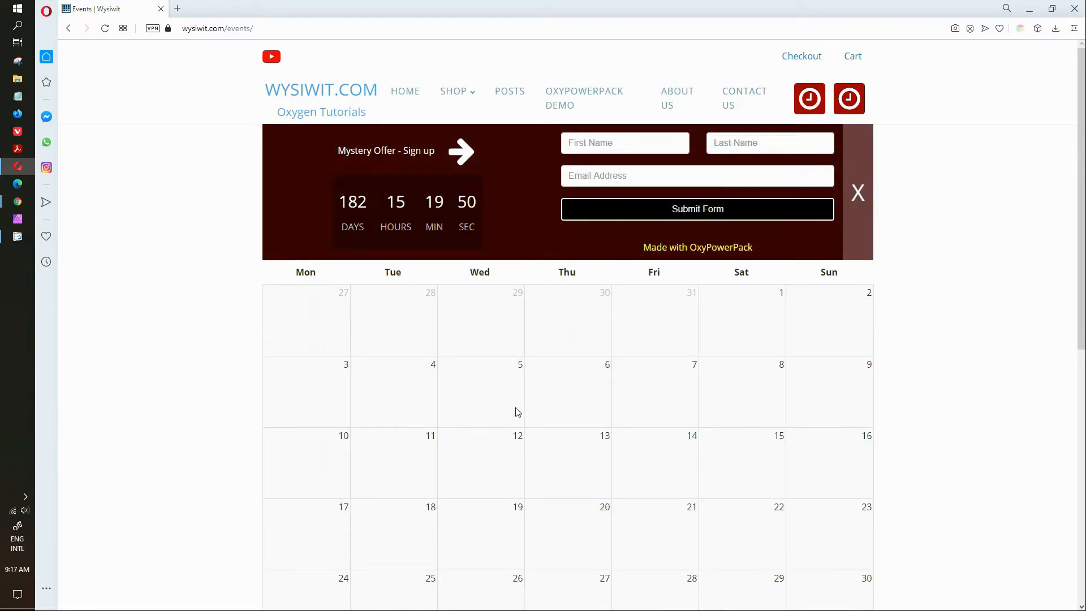
pyautogui.click(857, 192)
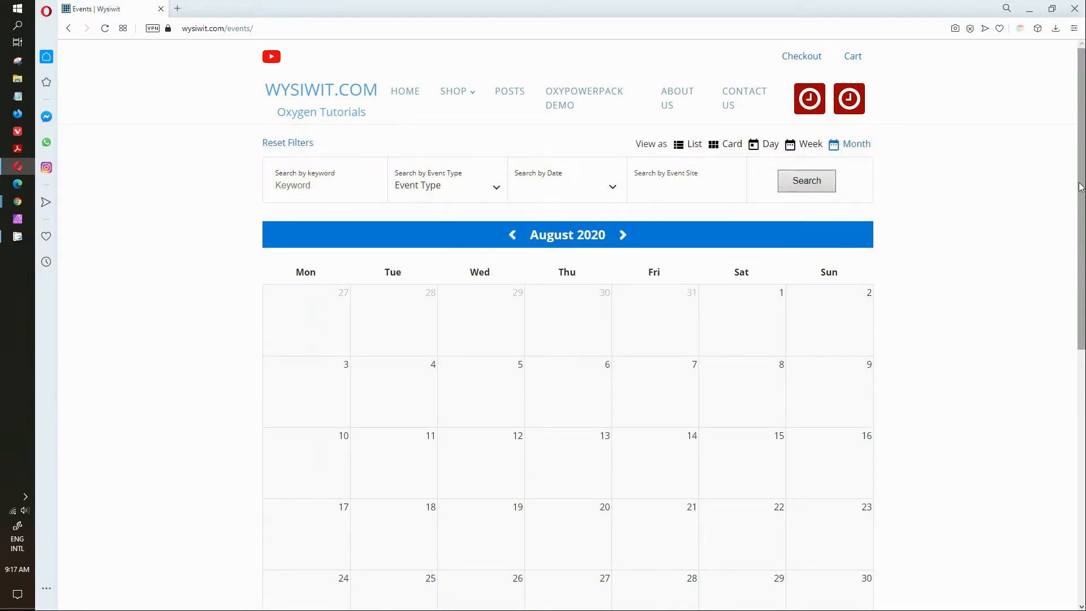
pyautogui.moveTo(1081, 188); pyautogui.dragTo(1081, 305)
# Step: Open the Demo Event from the calendar and choose REGISTER FOR BOOKING
pyautogui.moveTo(531, 445)
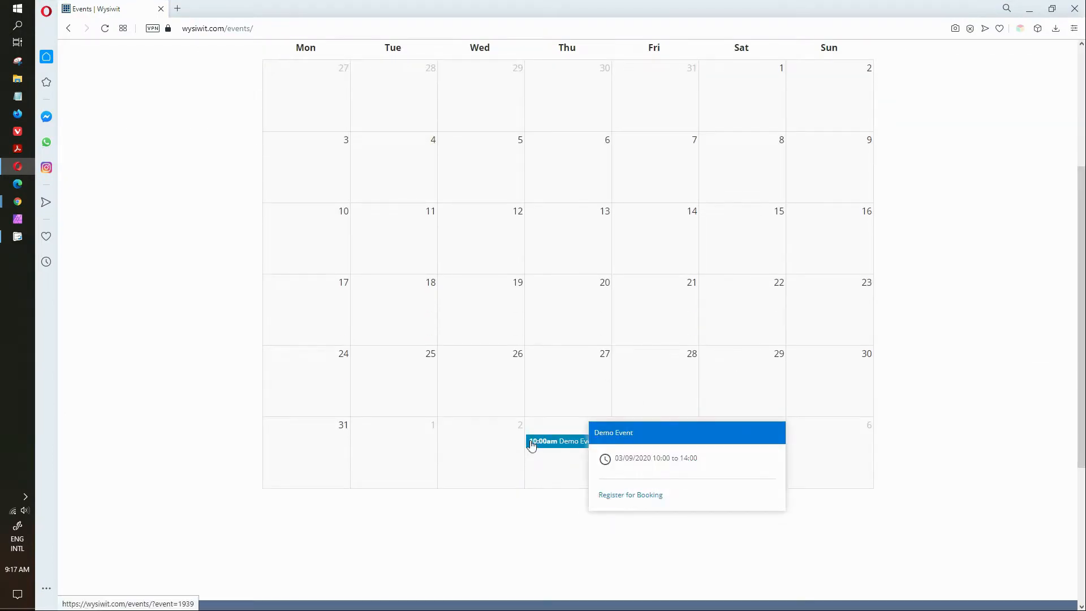
pyautogui.click(535, 445)
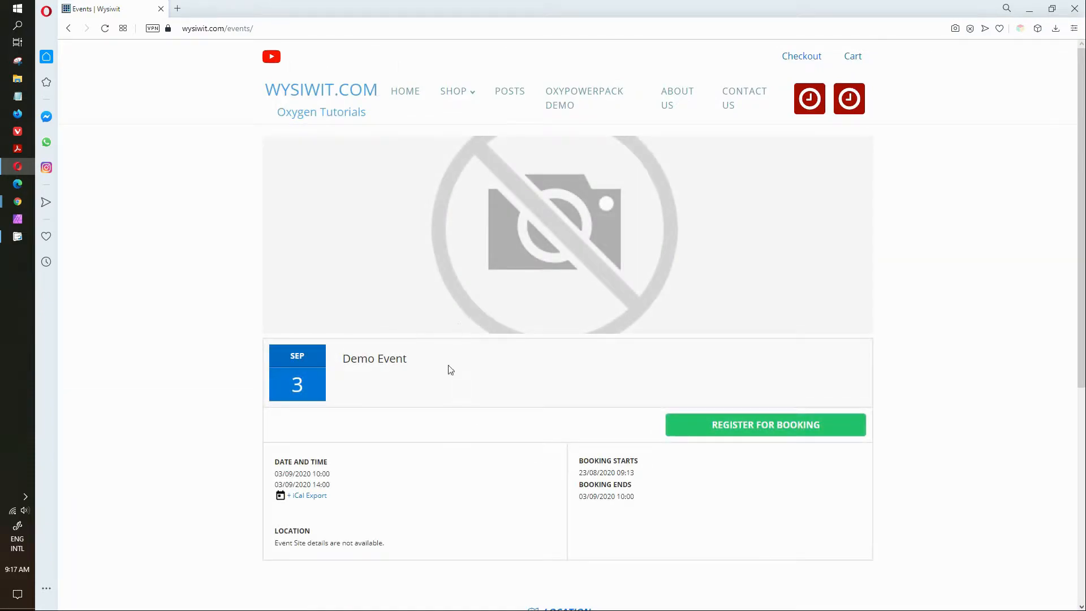
pyautogui.click(738, 431)
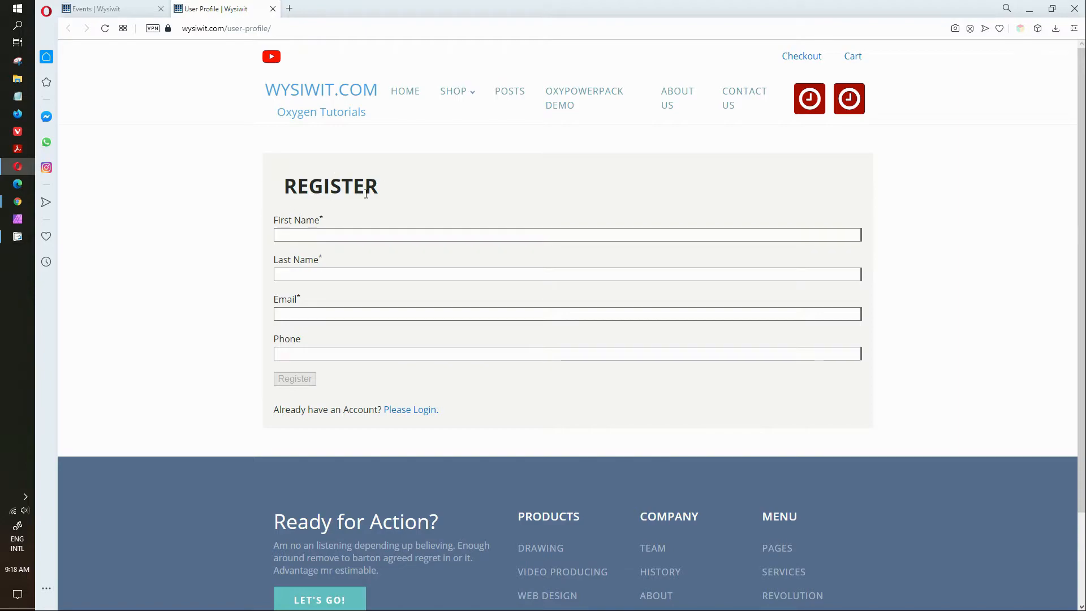
# Step: Enter the user's first name, last name and e-mail, and fill the phone number from a saved suggestion
pyautogui.click(299, 233)
pyautogui.click(299, 234)
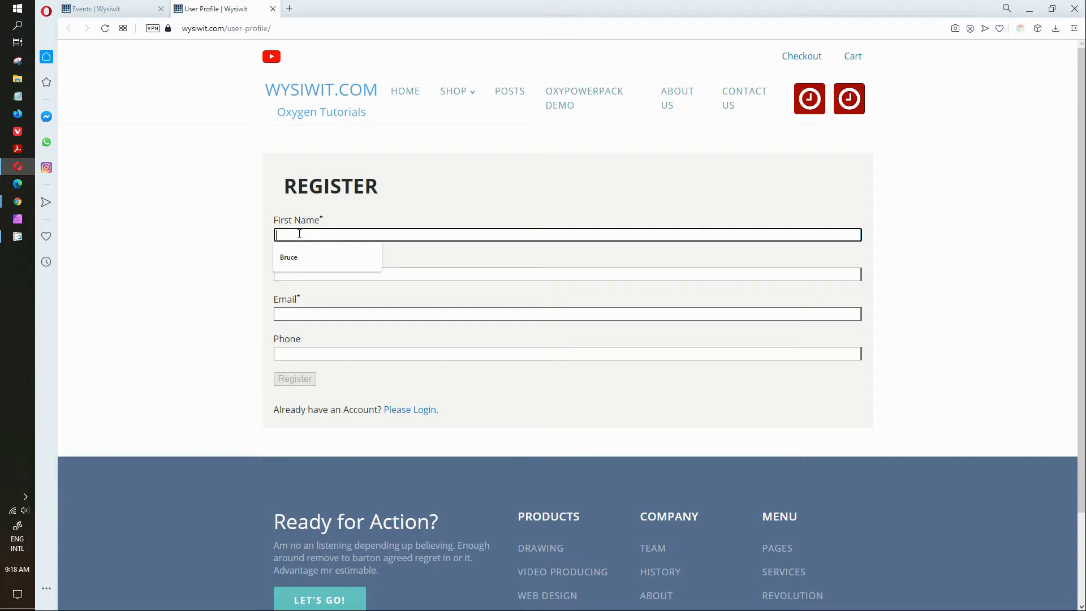
pyautogui.write('Demo')
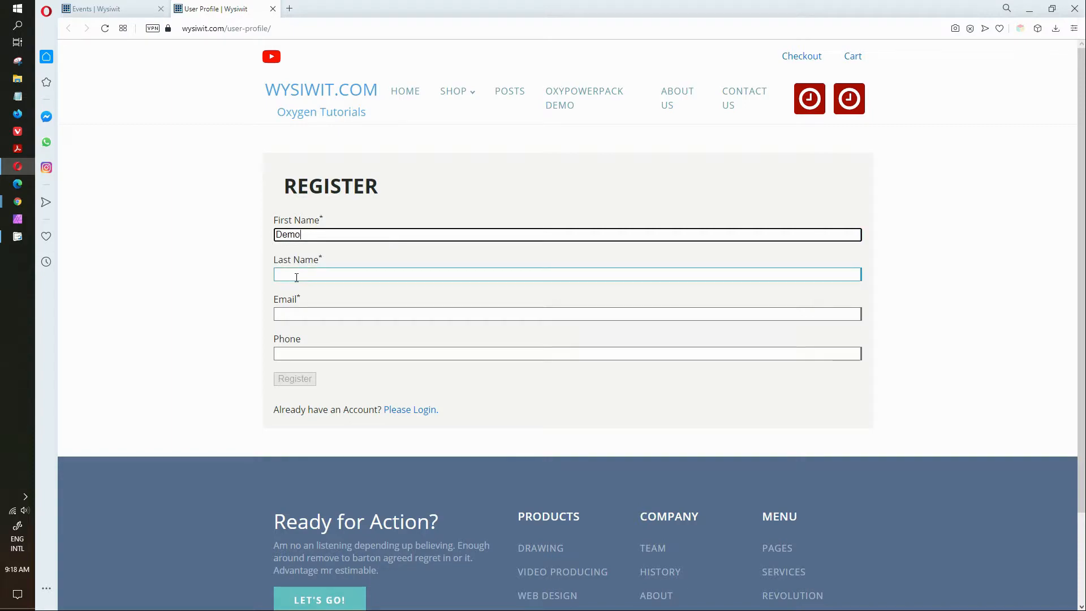
pyautogui.click(296, 276)
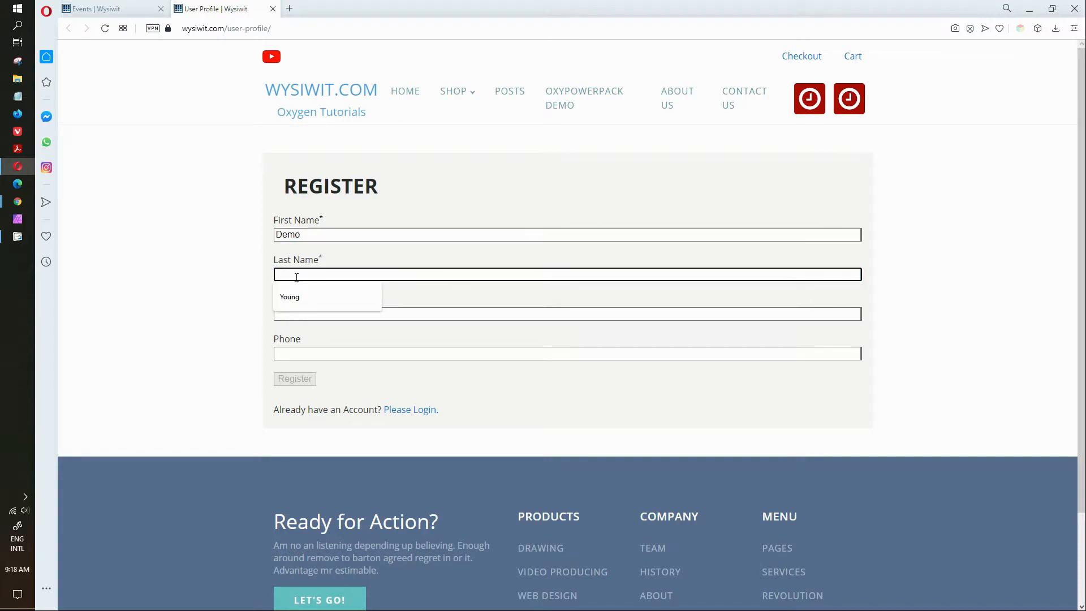
pyautogui.write('User')
pyautogui.click(310, 314)
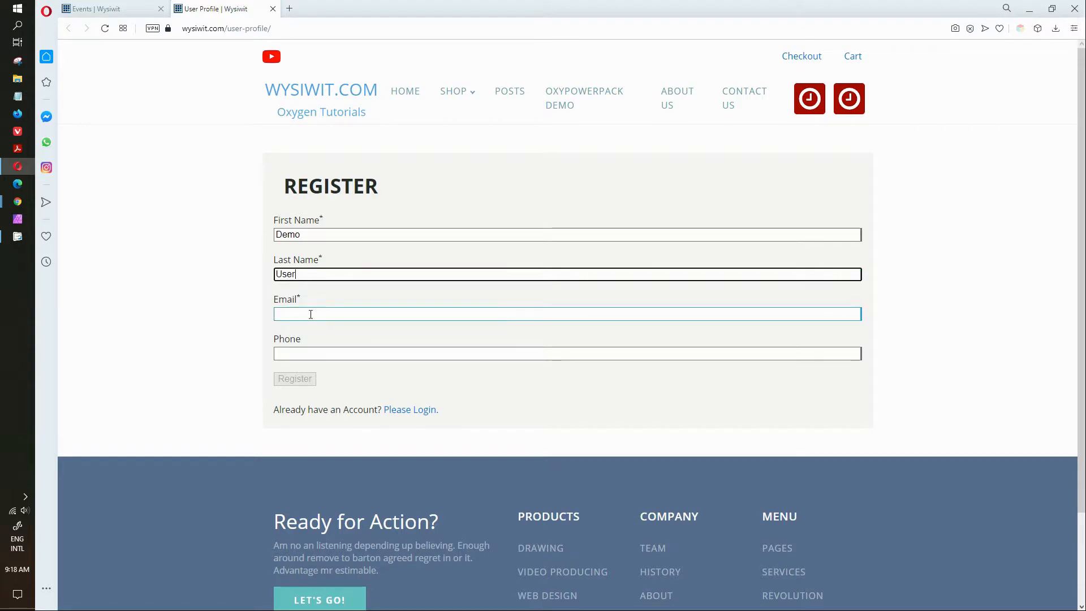
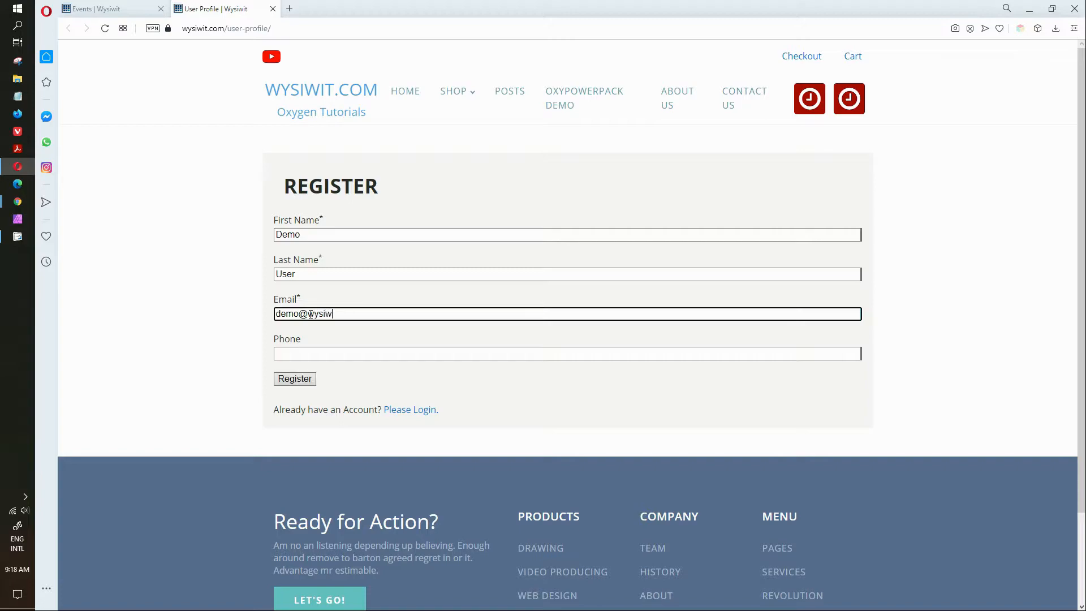
pyautogui.click(303, 355)
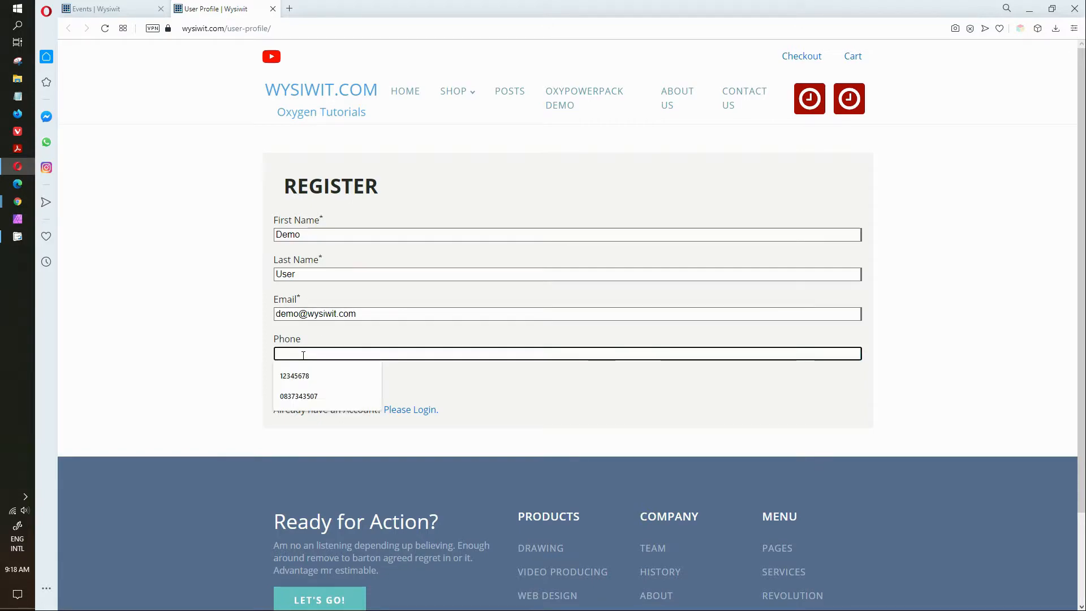
pyautogui.click(295, 376)
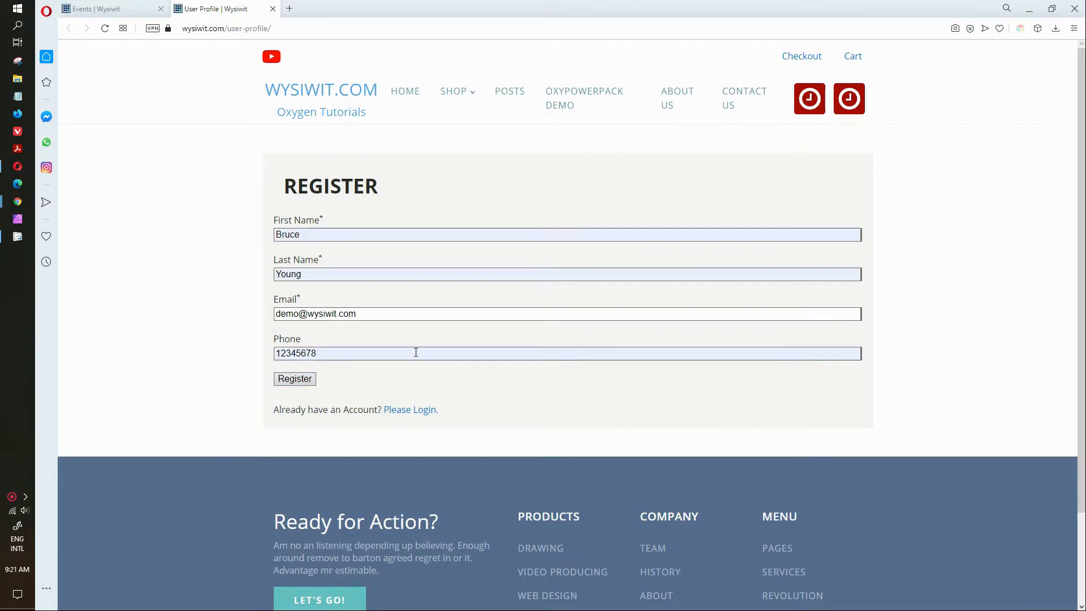
# Step: Submit the Register form and bring the Gmail 'New User Registered' e-mail into view
pyautogui.click(285, 381)
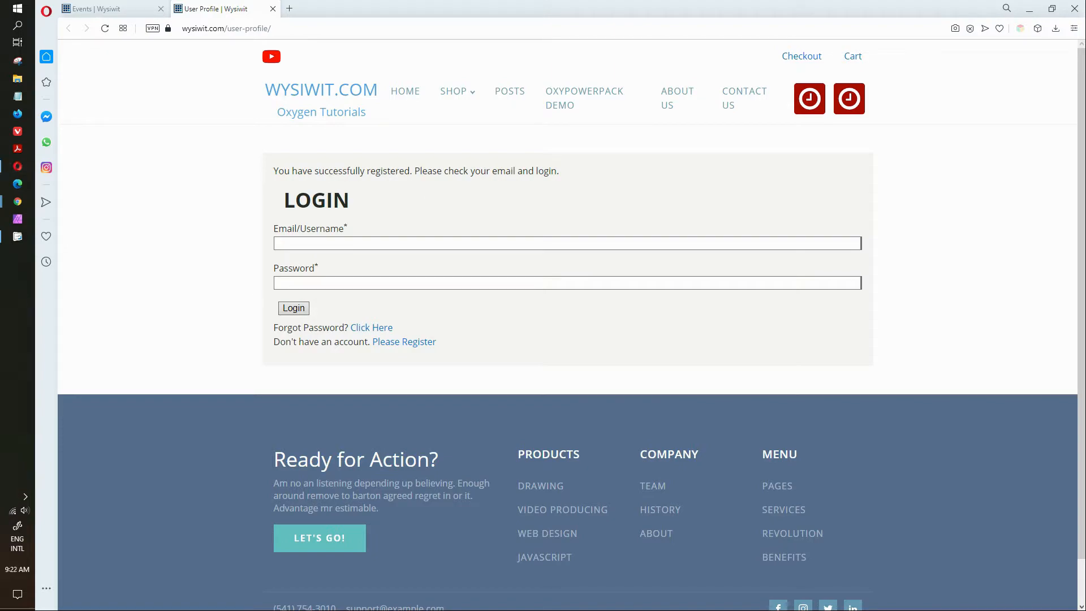
pyautogui.moveTo(0, 301); pyautogui.dragTo(493, 124)
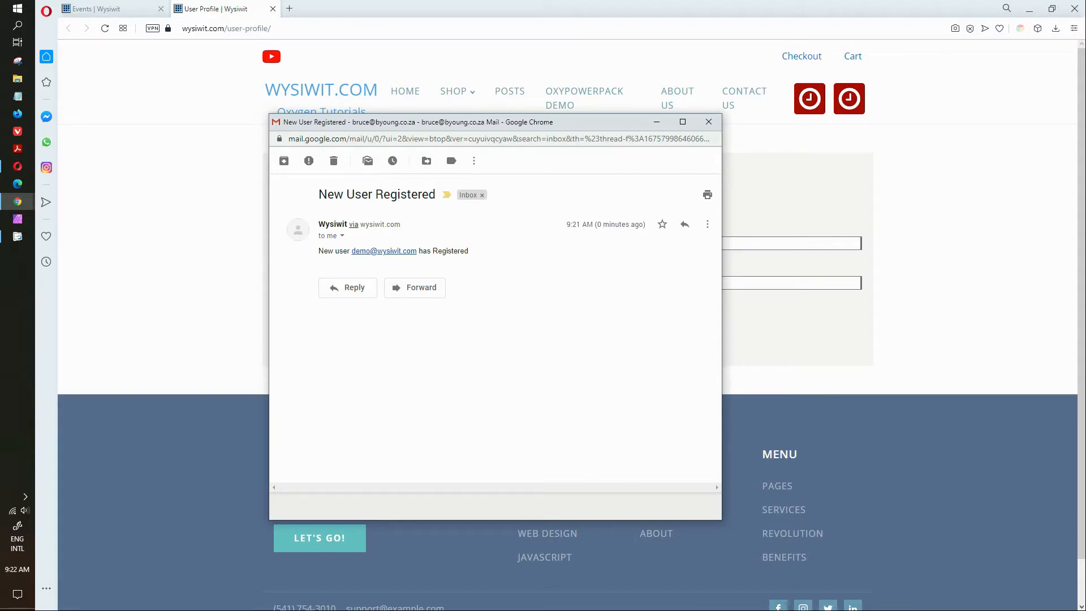
# Step: Switch to the 'Thank you for registering.' e-mail and read the new account's login details
pyautogui.press('ctrl+super+Left')
pyautogui.press('ctrl+super+Right')
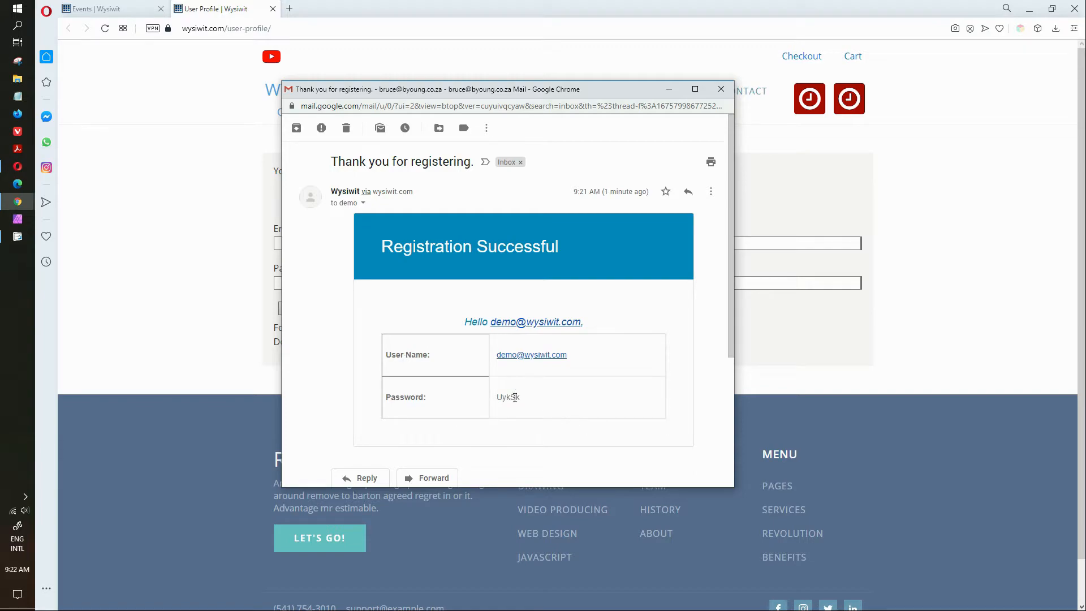
pyautogui.scroll(-3, 729, 286)
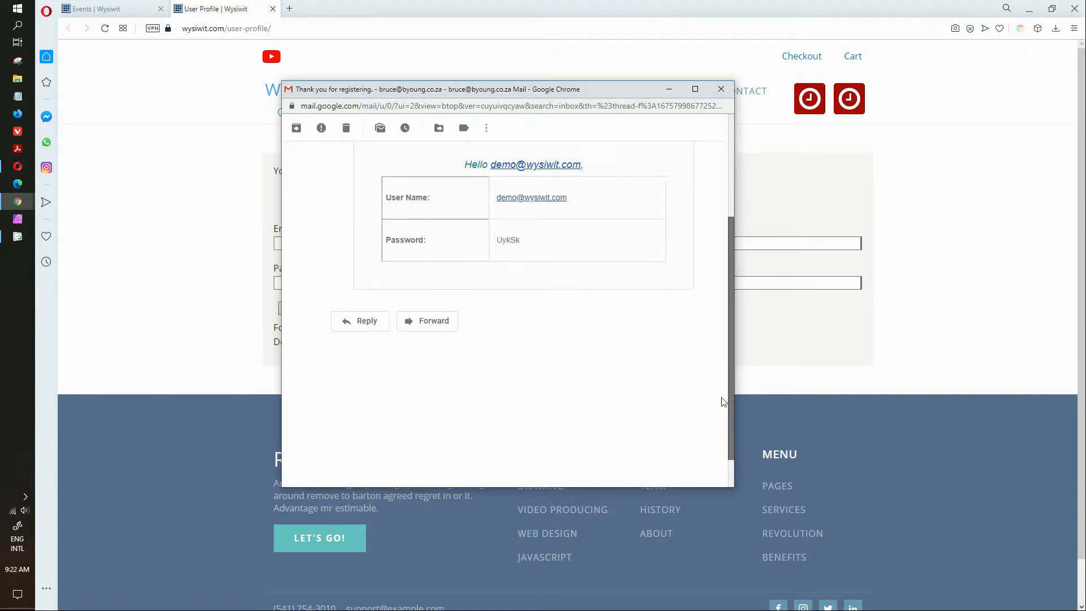
pyautogui.scroll(3, 731, 287)
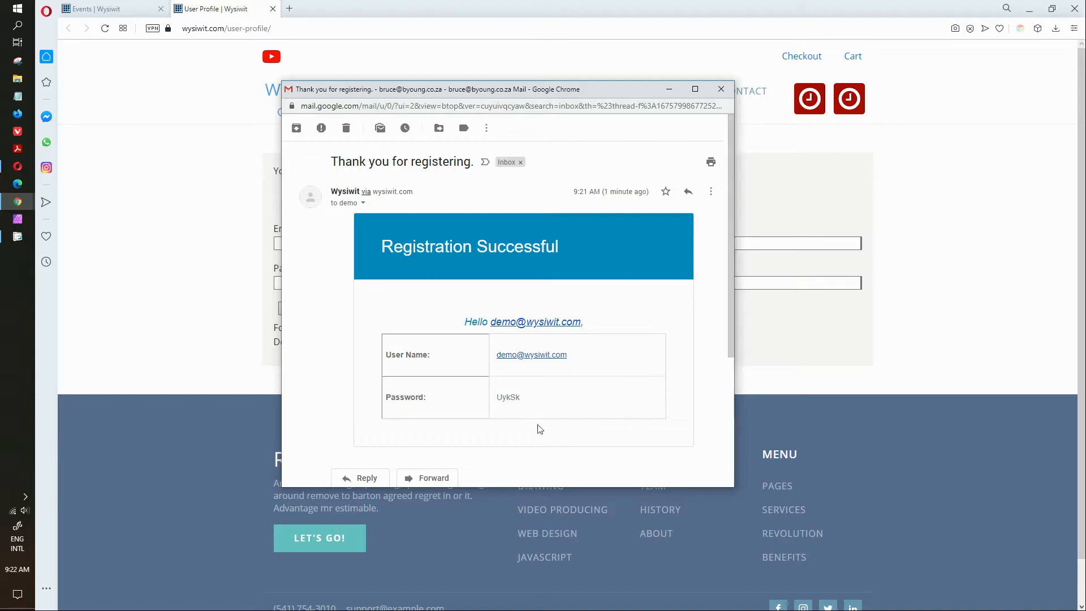
# Step: Log in with the new account's e-mail username and password
pyautogui.moveTo(521, 398); pyautogui.dragTo(495, 400)
pyautogui.moveTo(606, 92); pyautogui.dragTo(0, 237)
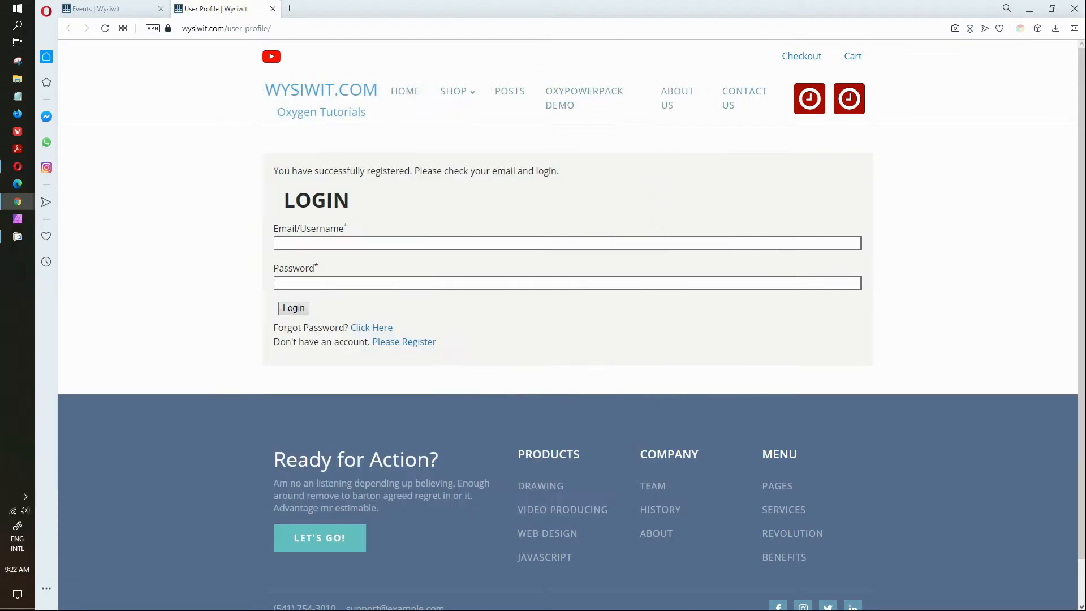
pyautogui.click(330, 243)
pyautogui.click(330, 243)
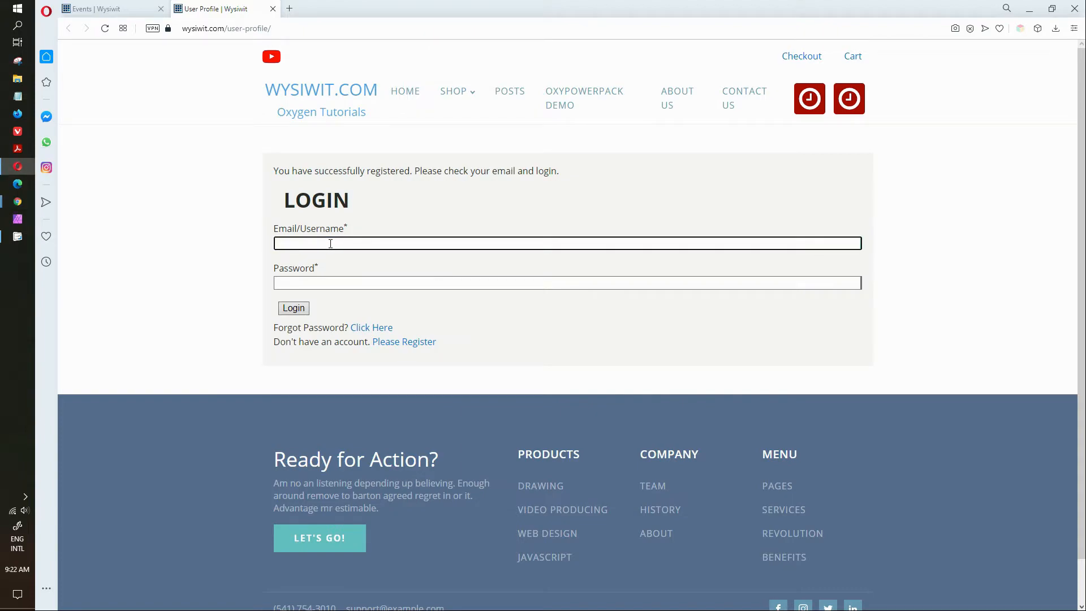
pyautogui.click(299, 285)
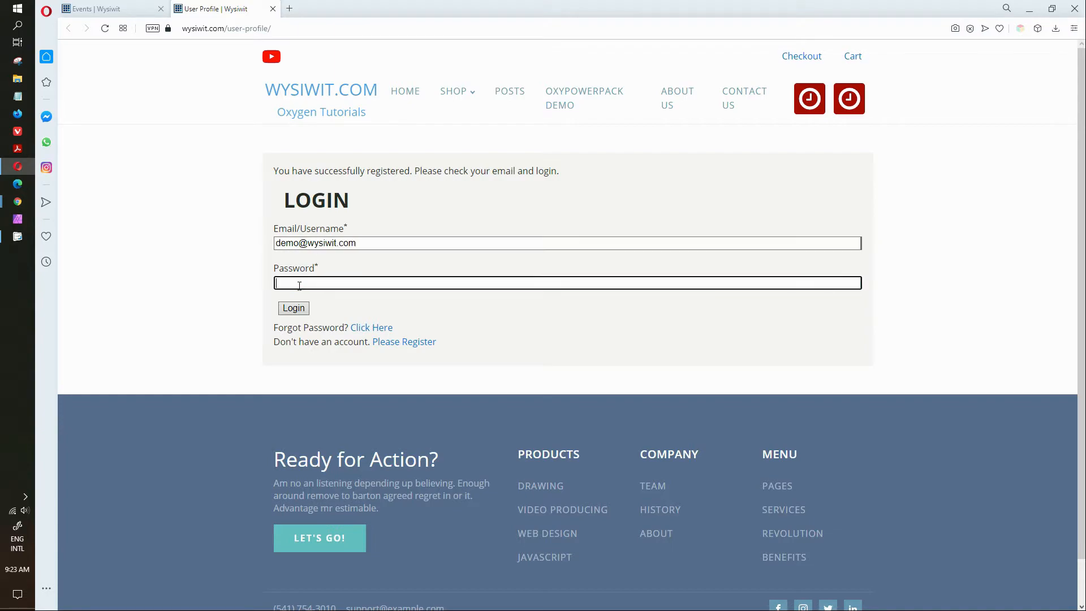
pyautogui.write('12345')
pyautogui.click(292, 308)
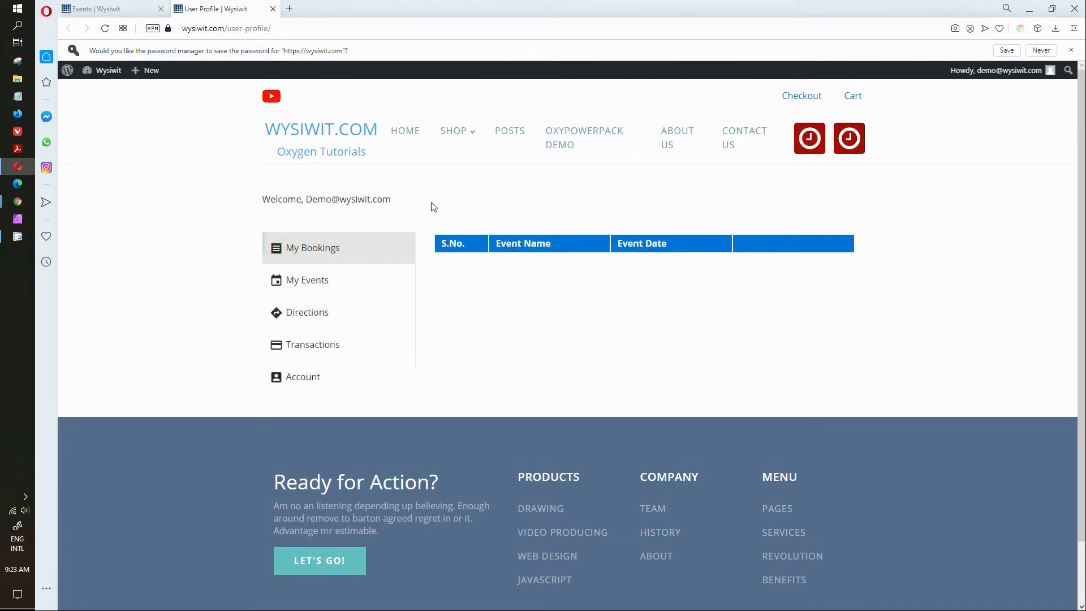
# Step: Browse My Events, Directions, My Bookings and My Events, ending on the empty Transactions table
pyautogui.click(312, 285)
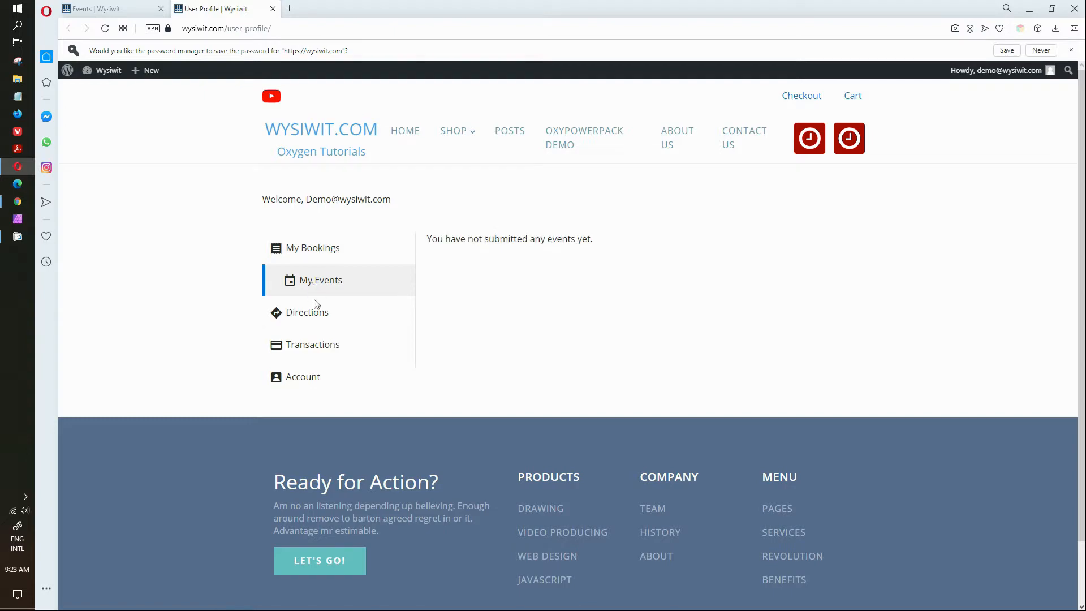
pyautogui.click(311, 314)
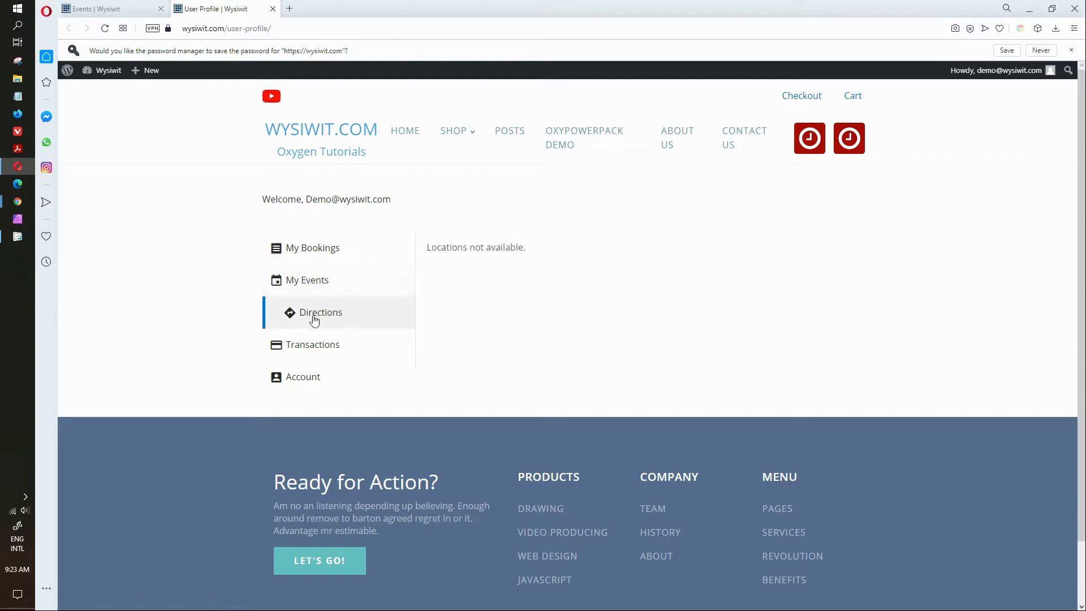
pyautogui.click(321, 249)
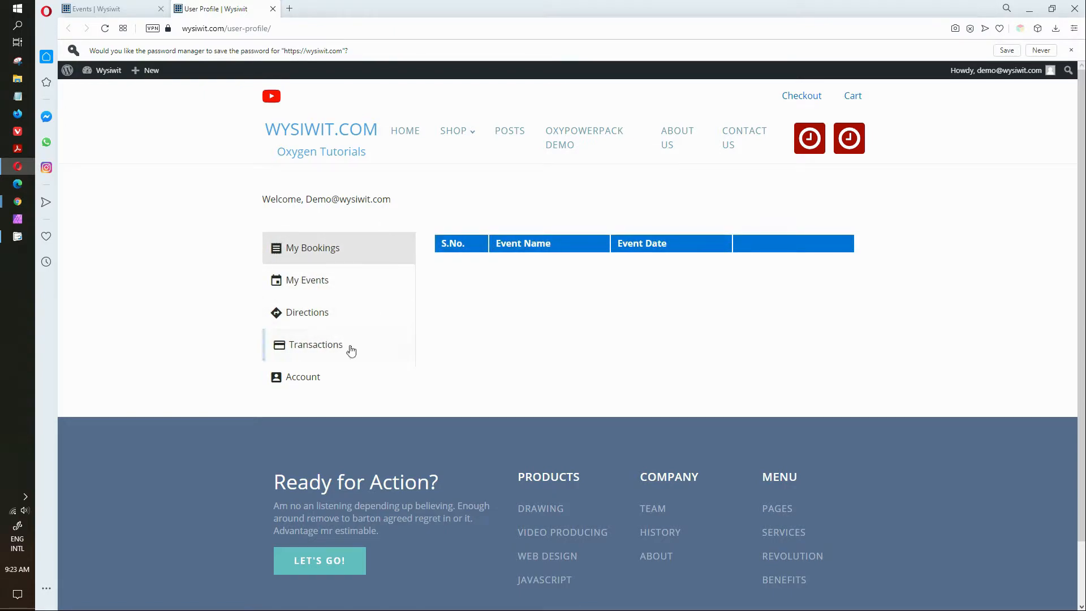
pyautogui.click(307, 279)
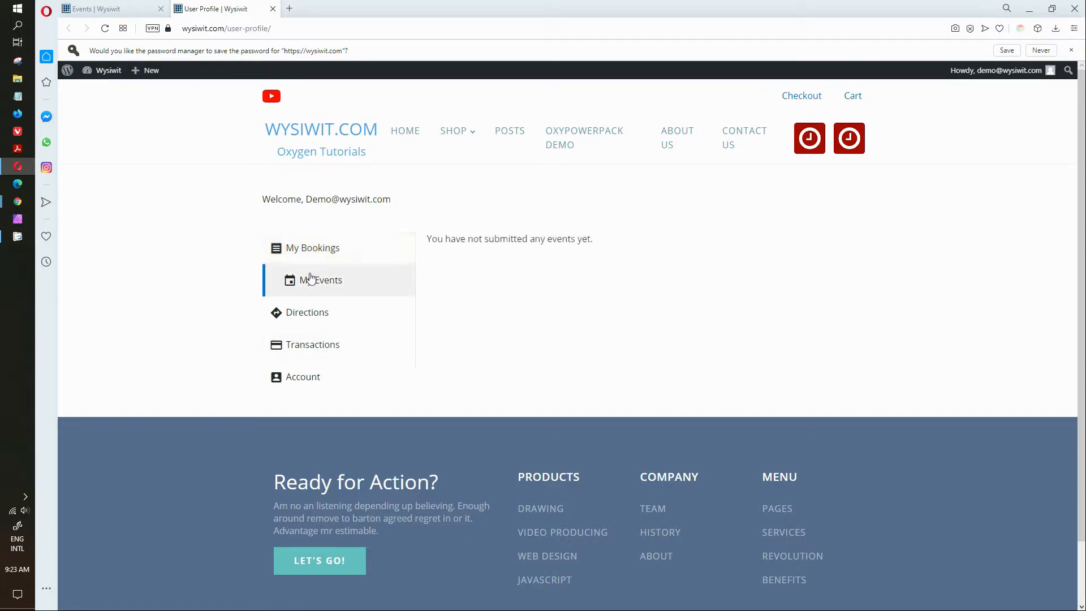
pyautogui.click(316, 341)
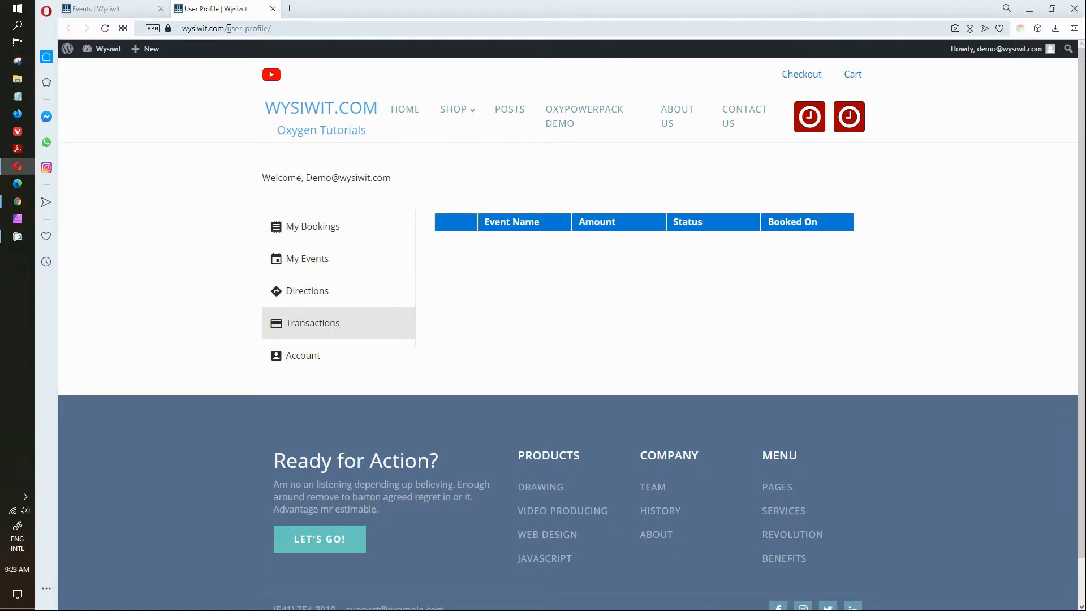
# Step: Go to wysiwit.com/events/ in the address bar
pyautogui.moveTo(228, 28); pyautogui.dragTo(359, 31)
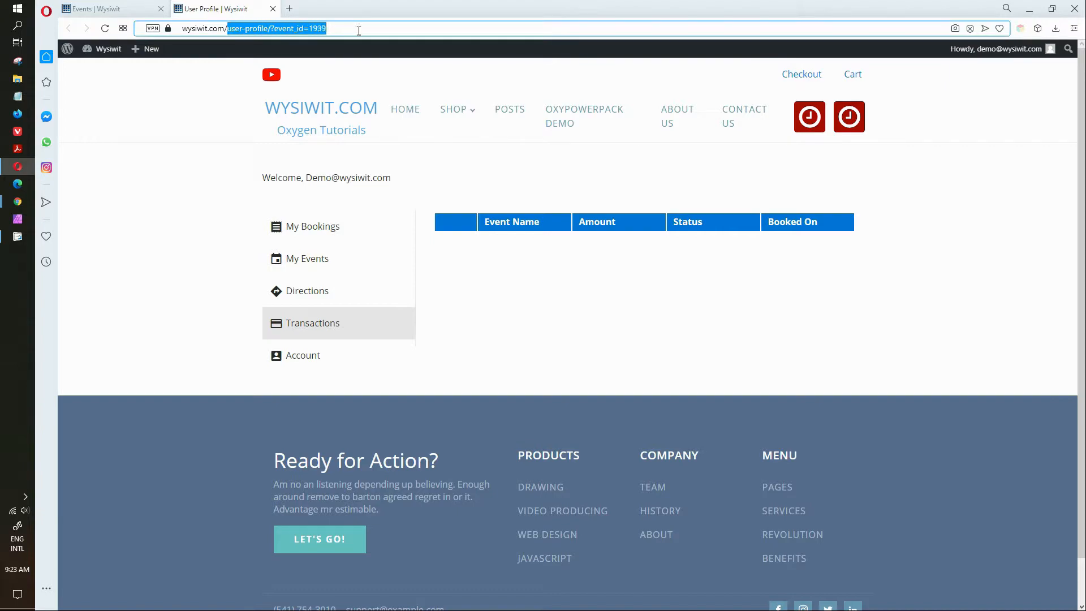
pyautogui.write('ecve')
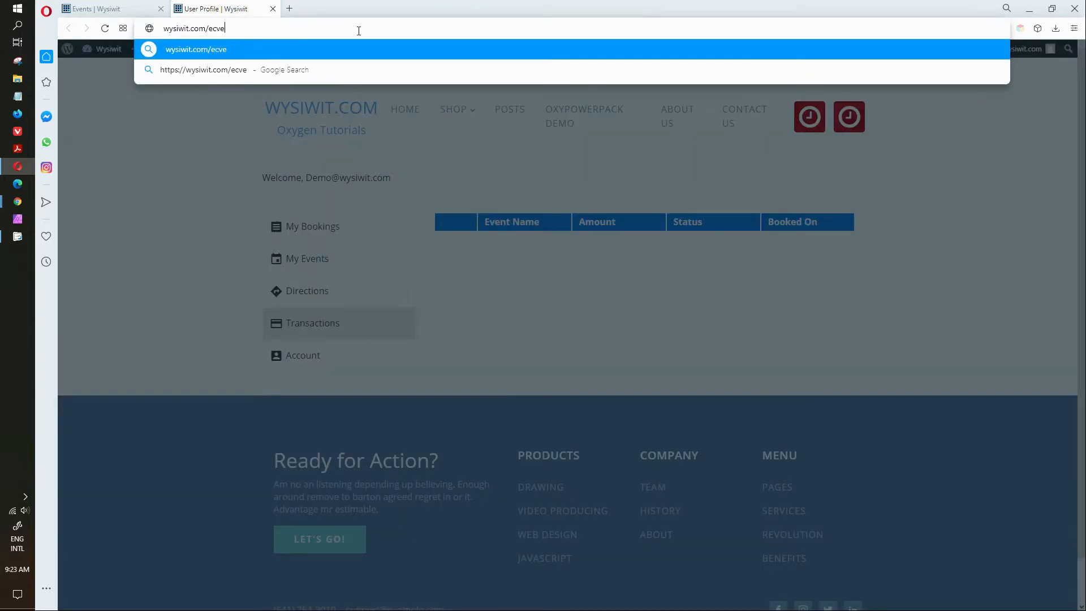
pyautogui.press('BackSpace')
pyautogui.press('BackSpace')
pyautogui.press('BackSpace')
pyautogui.write('vents/')
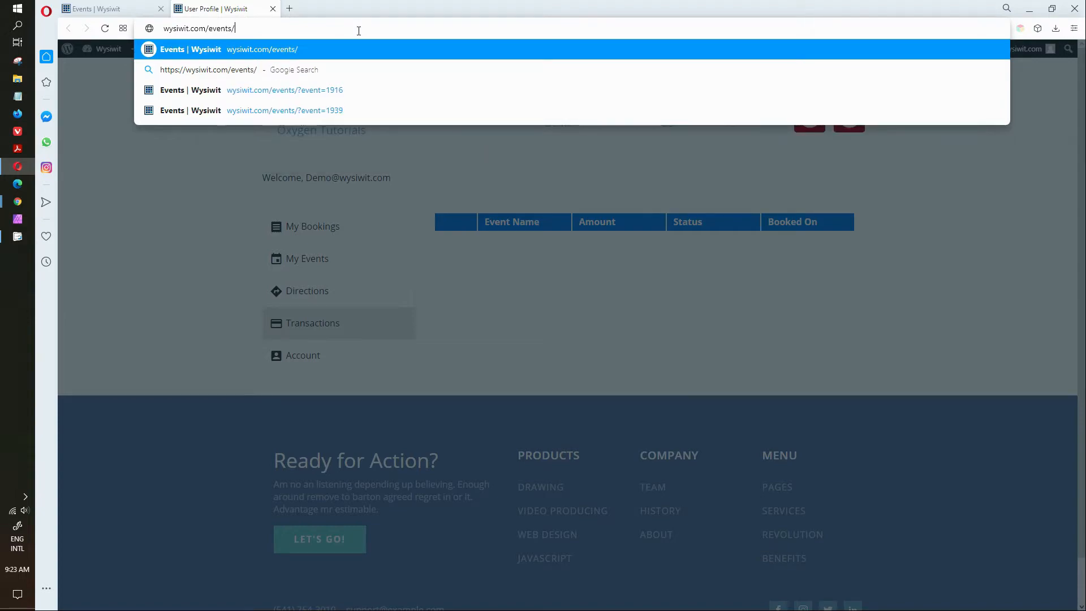
pyautogui.press('Return')
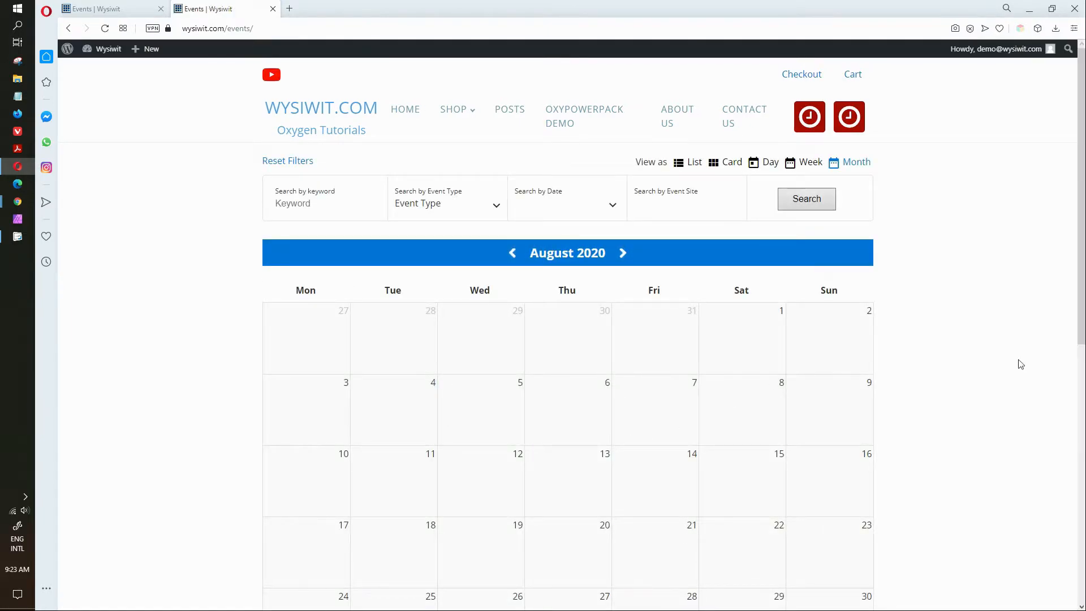
# Step: Scroll to the Demo Event on 03/09/2020 and choose Book Now
pyautogui.scroll(-9, 1018, 361)
pyautogui.moveTo(569, 192)
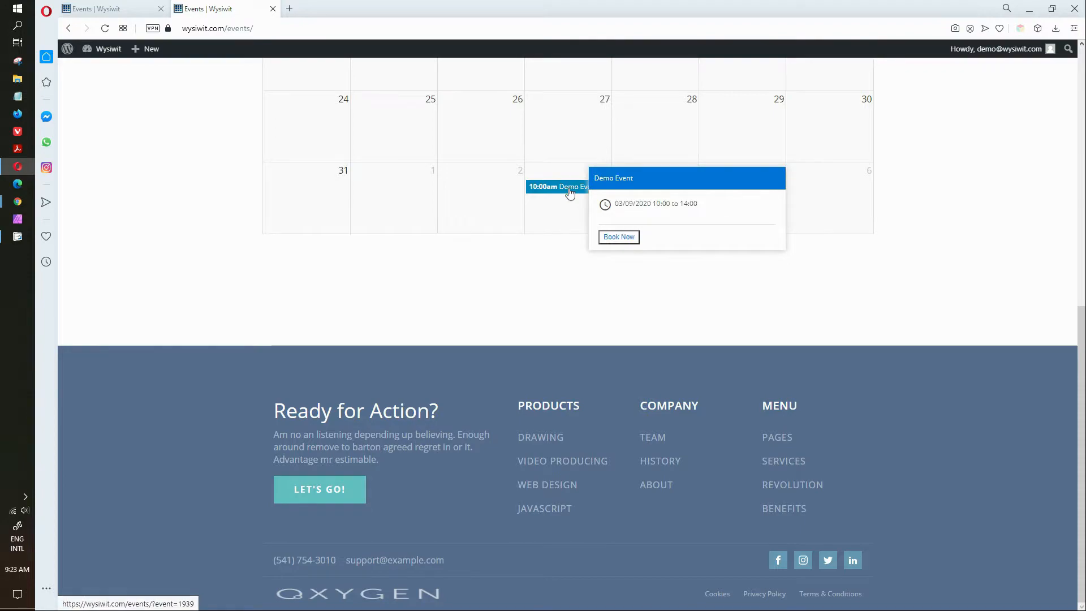
pyautogui.click(620, 237)
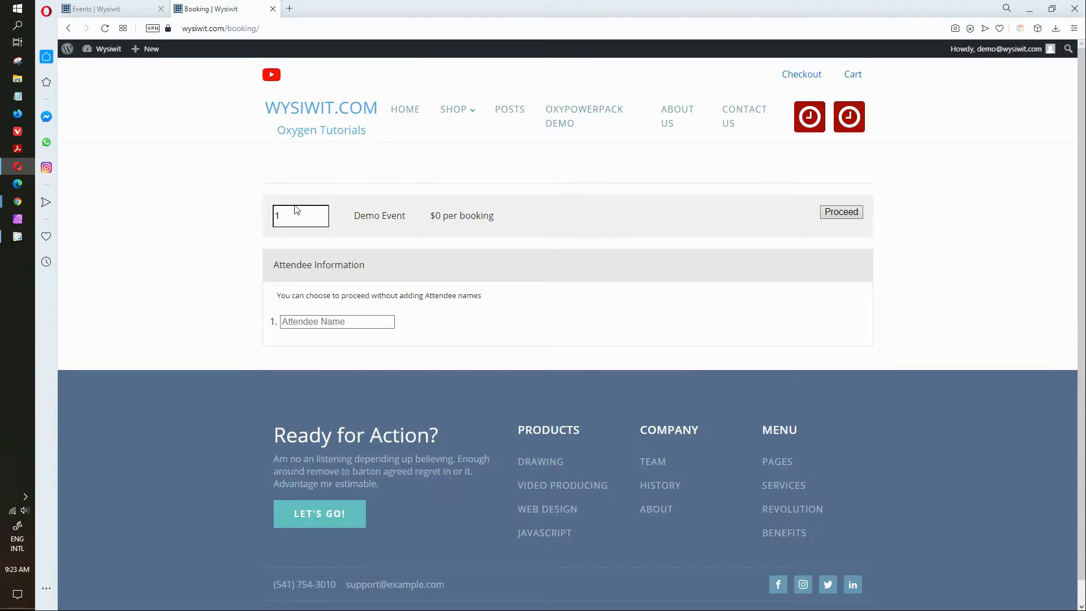
# Step: Enter the attendee's name and proceed to confirm the Demo Event booking for 03/09/2020 10:00
pyautogui.click(358, 320)
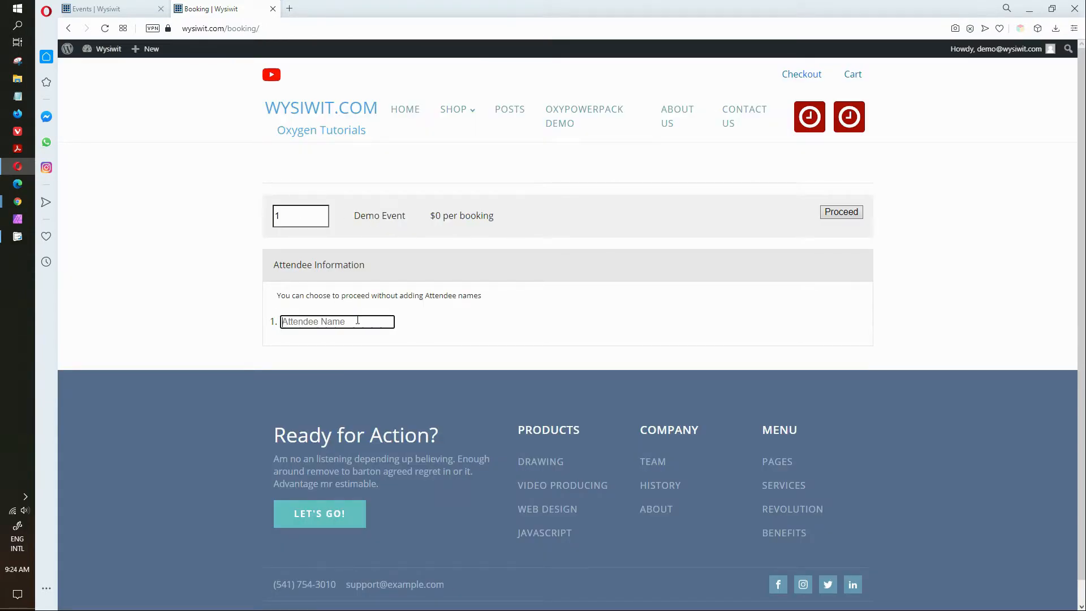
pyautogui.write('Demo Ue')
pyautogui.press('BackSpace')
pyautogui.write('ser')
pyautogui.click(838, 212)
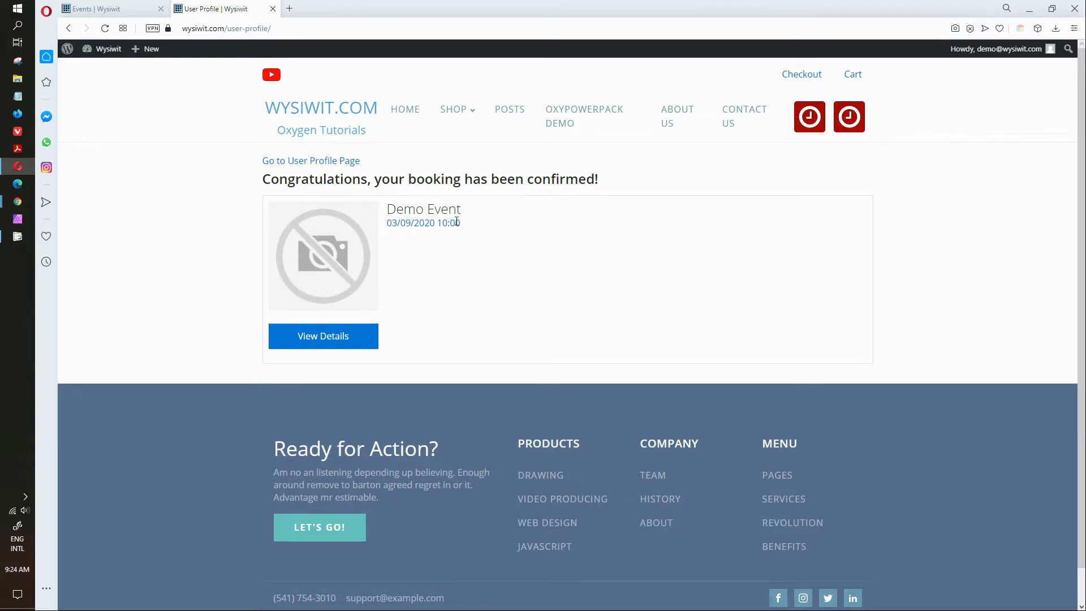
# Step: Review the confirmed booking's details, then return to the user profile's My Bookings list
pyautogui.click(323, 338)
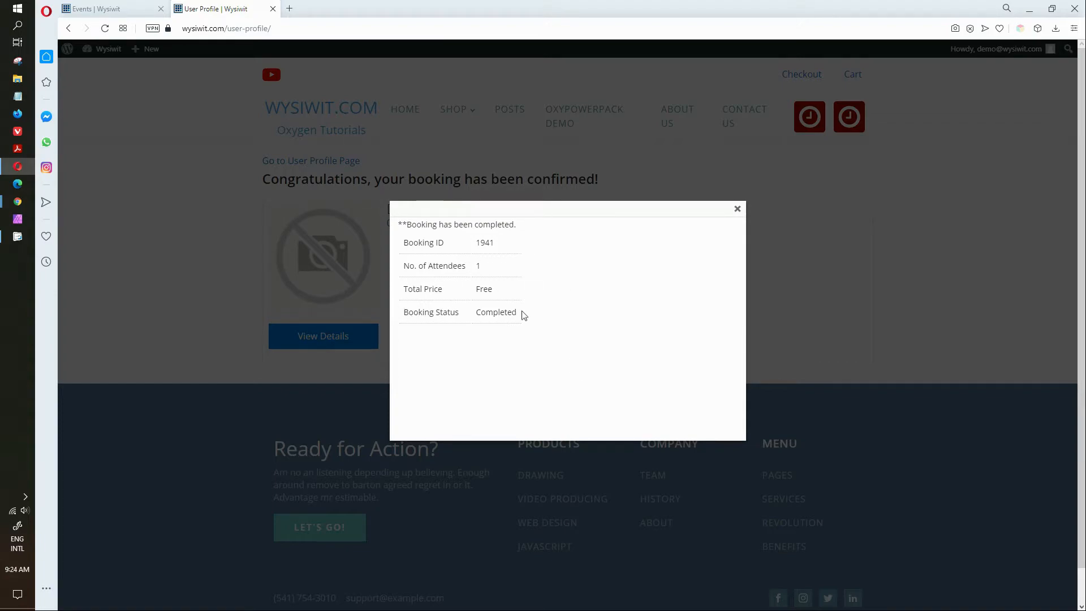
pyautogui.click(738, 209)
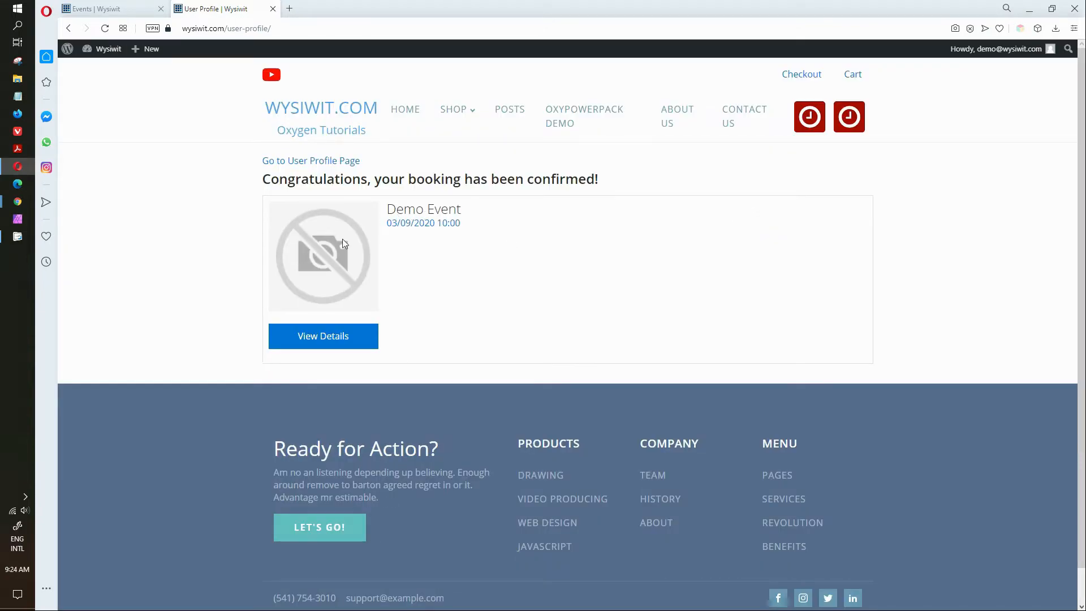
pyautogui.click(334, 165)
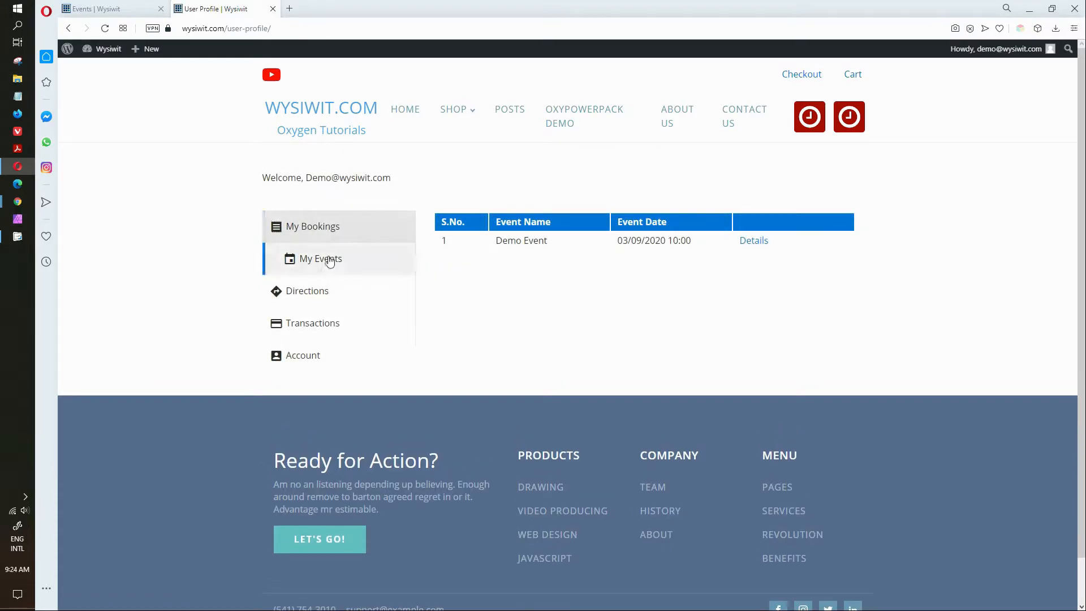
pyautogui.click(330, 261)
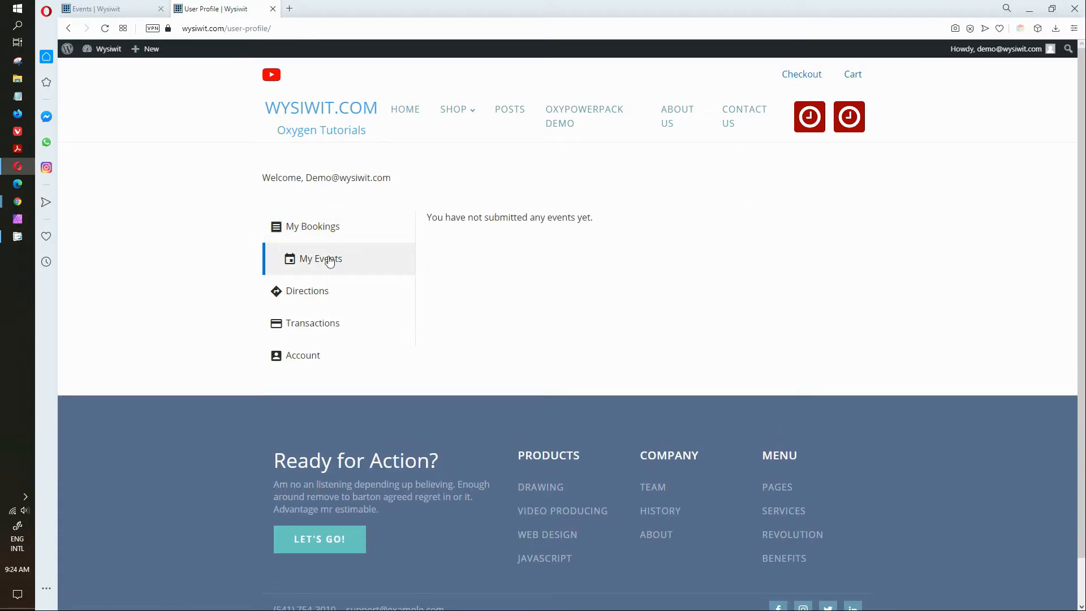
pyautogui.click(317, 227)
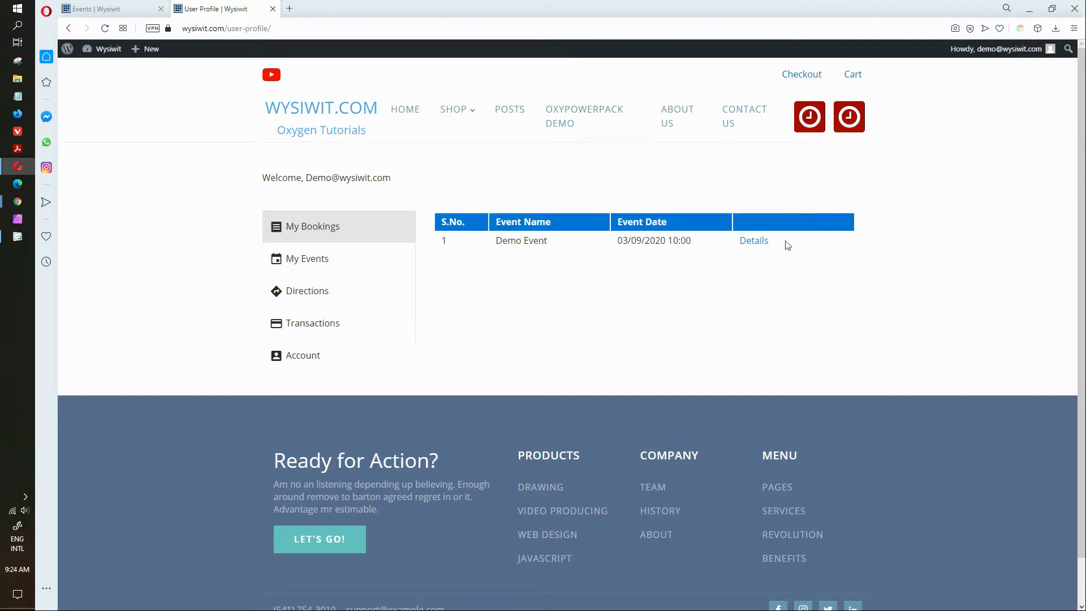
pyautogui.click(756, 242)
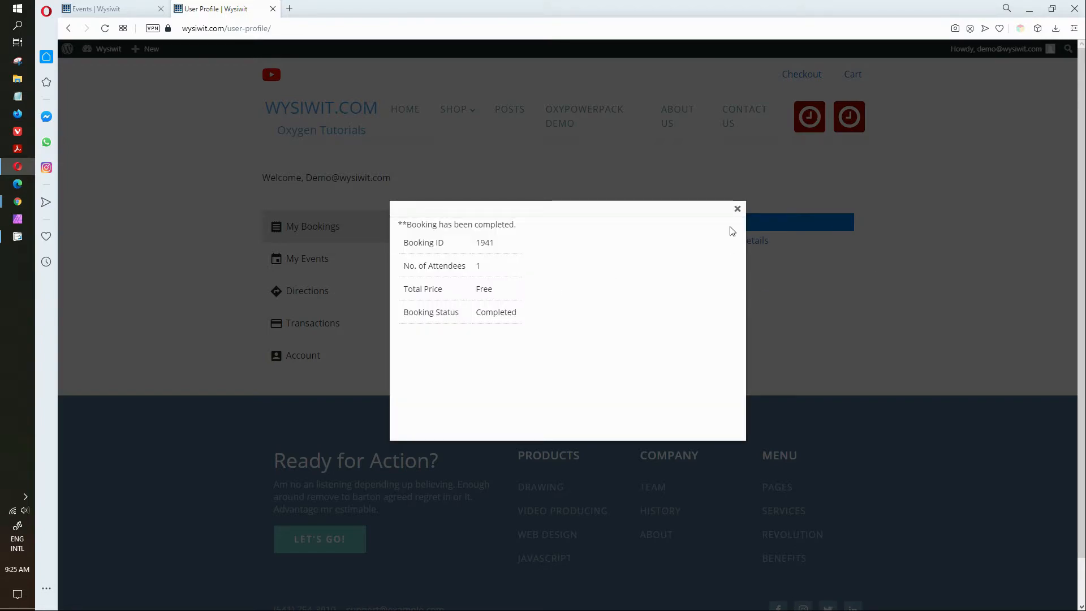
pyautogui.click(738, 209)
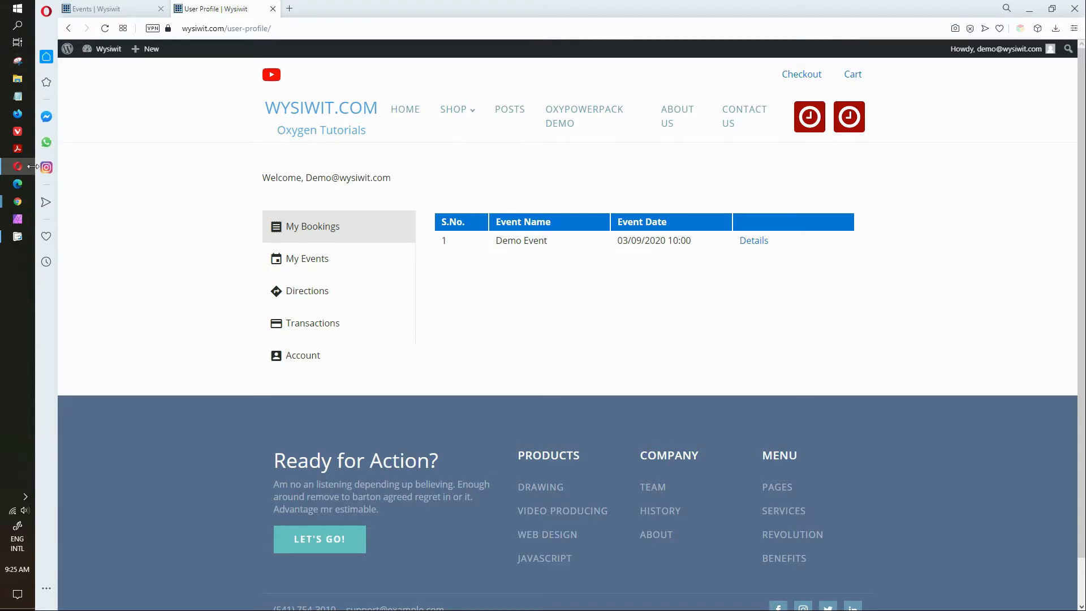
pyautogui.moveTo(18, 201)
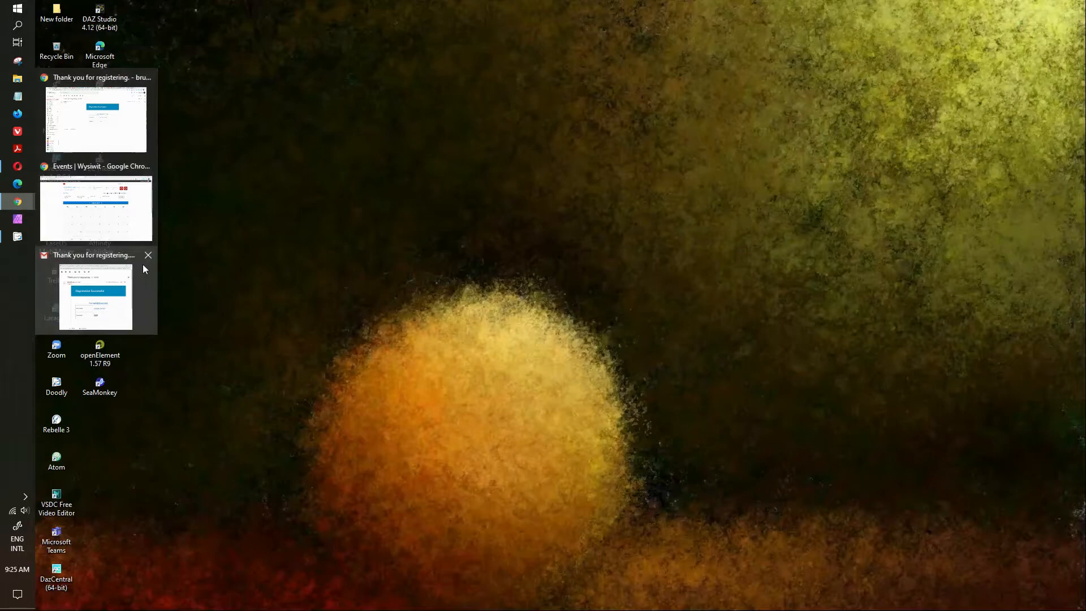
# Step: Switch to the WordPress admin tab and open EventPrime's Event Sites/Locations manager
pyautogui.click(129, 225)
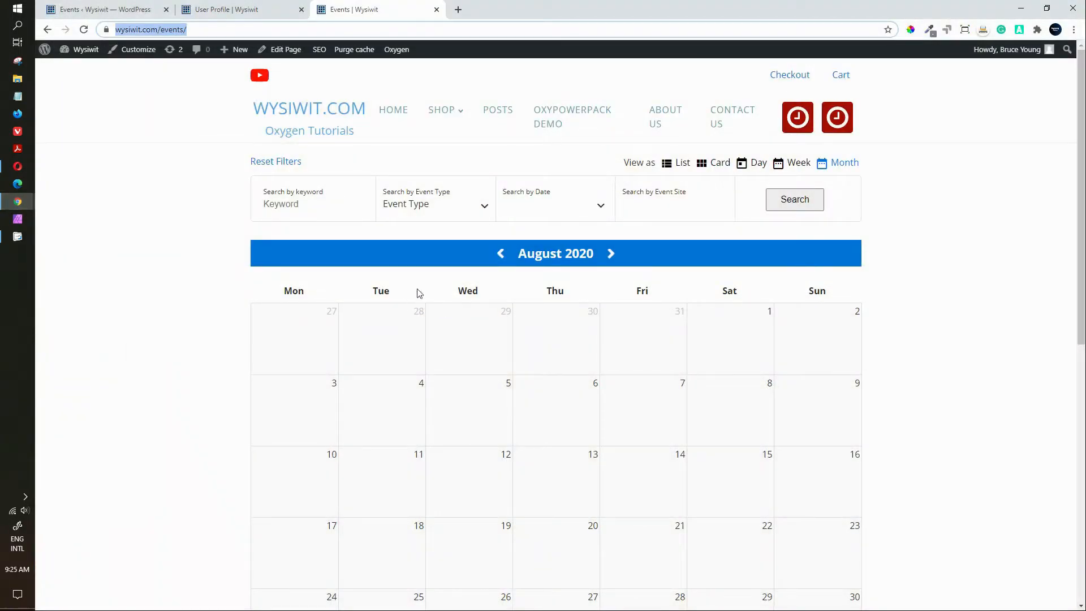
pyautogui.click(111, 10)
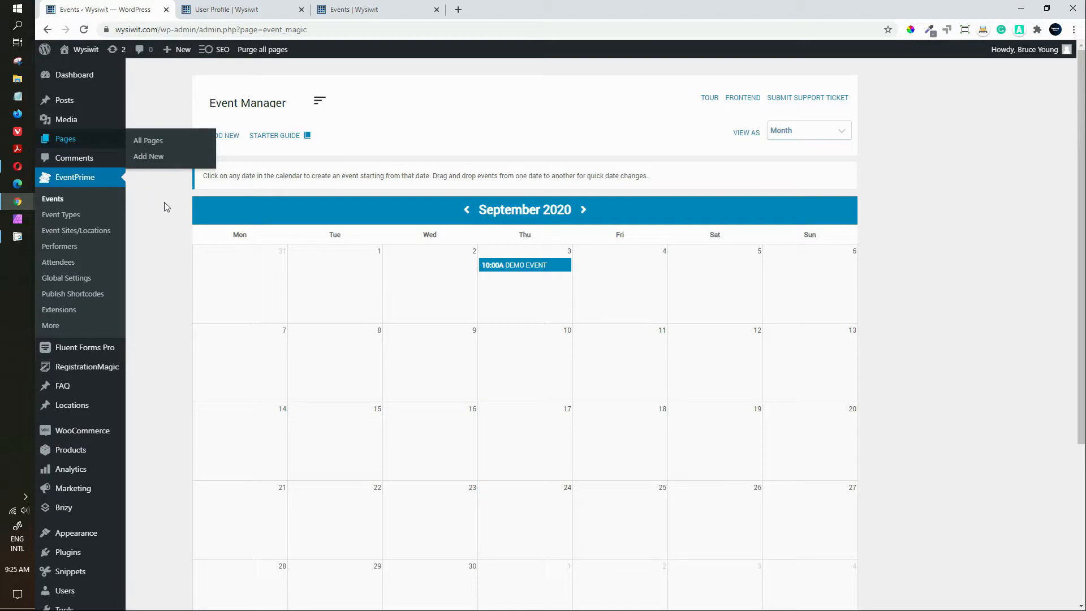
pyautogui.click(60, 238)
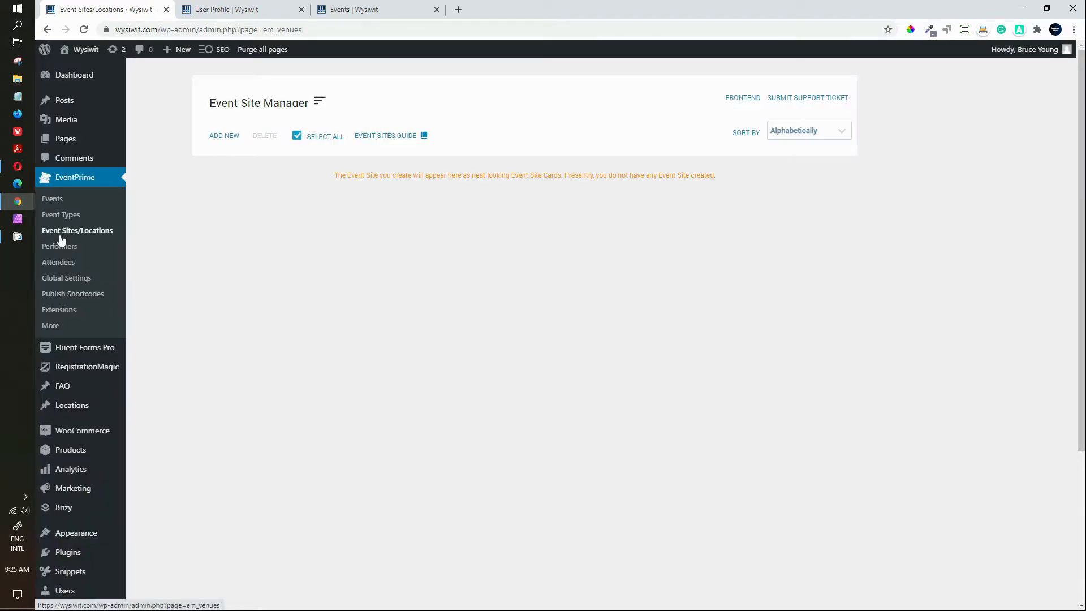
# Step: Add a new event site and name it DemoVenue
pyautogui.click(231, 139)
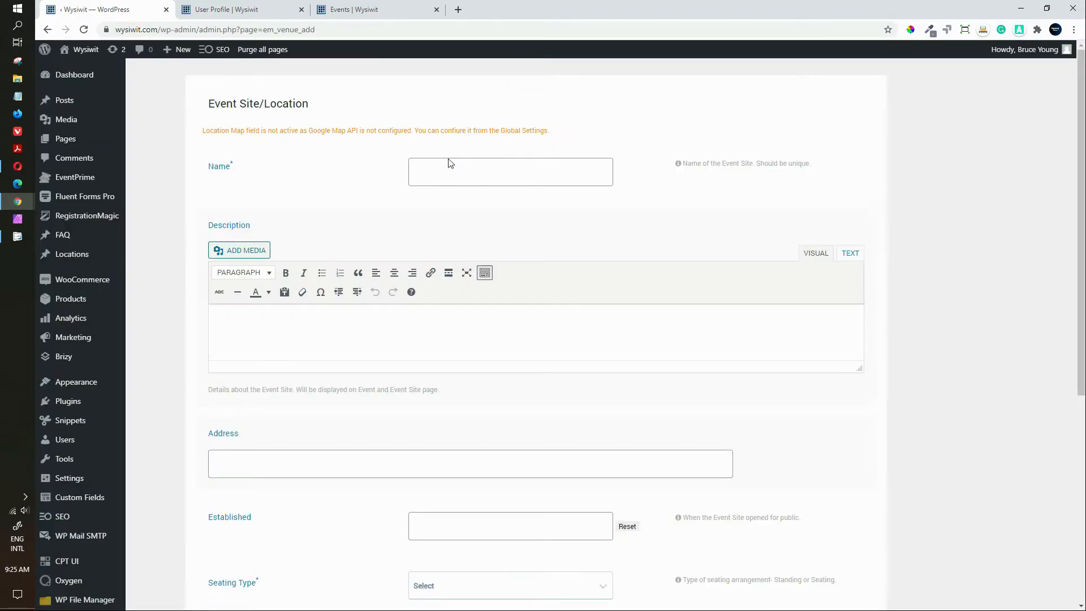
pyautogui.click(440, 173)
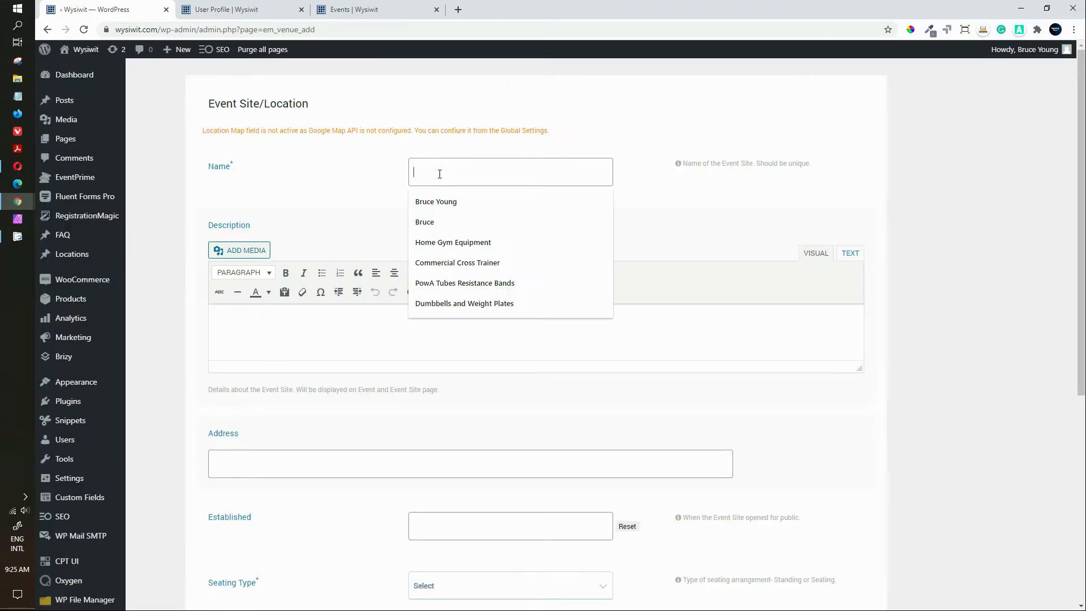
pyautogui.write('Event')
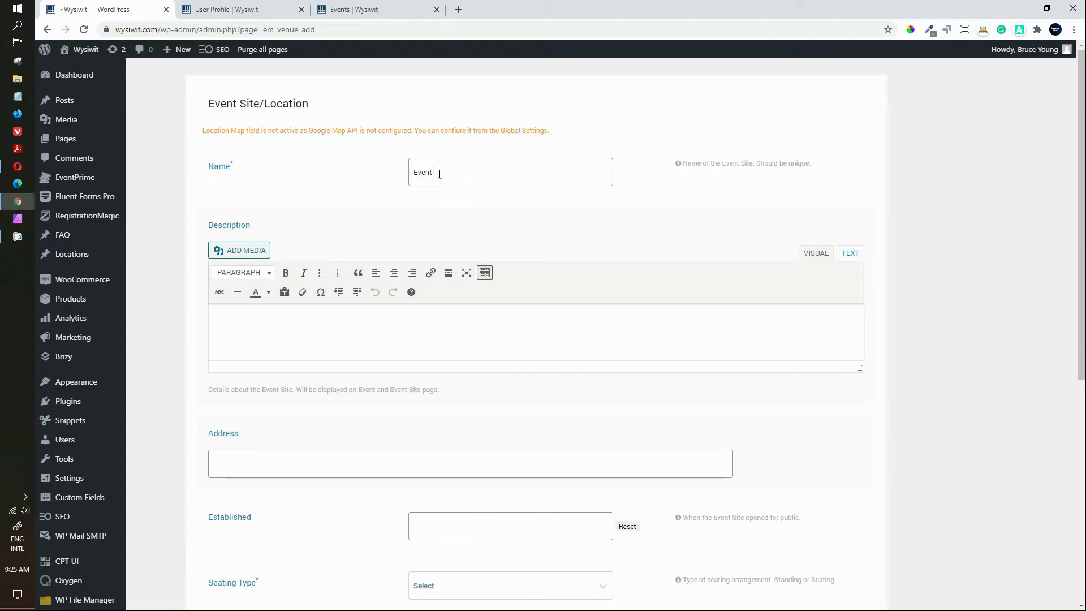
pyautogui.press('BackSpace')
pyautogui.press('BackSpace')
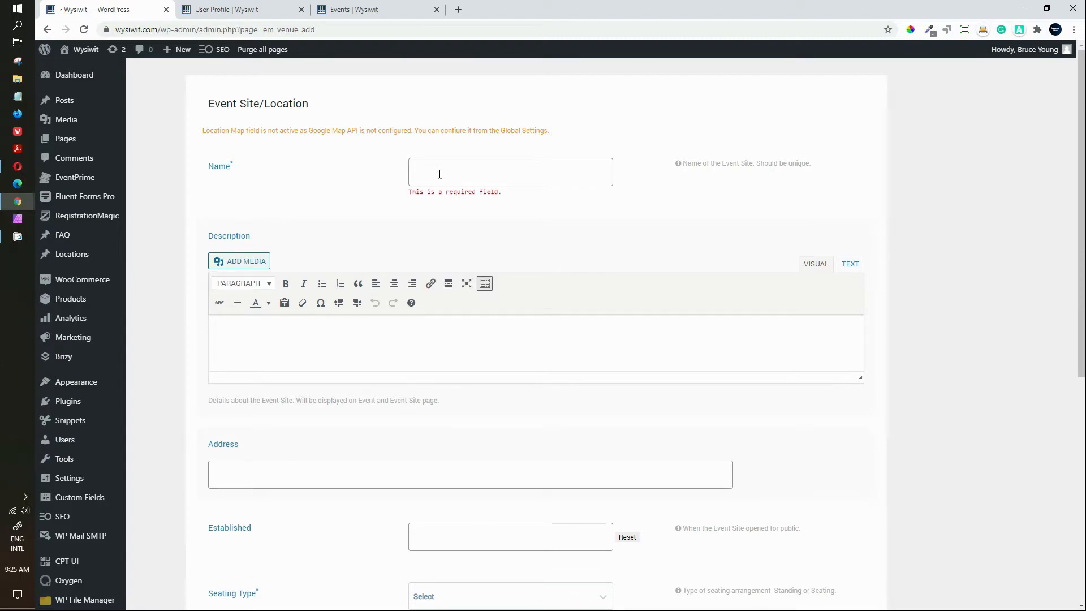
pyautogui.write('DemoV')
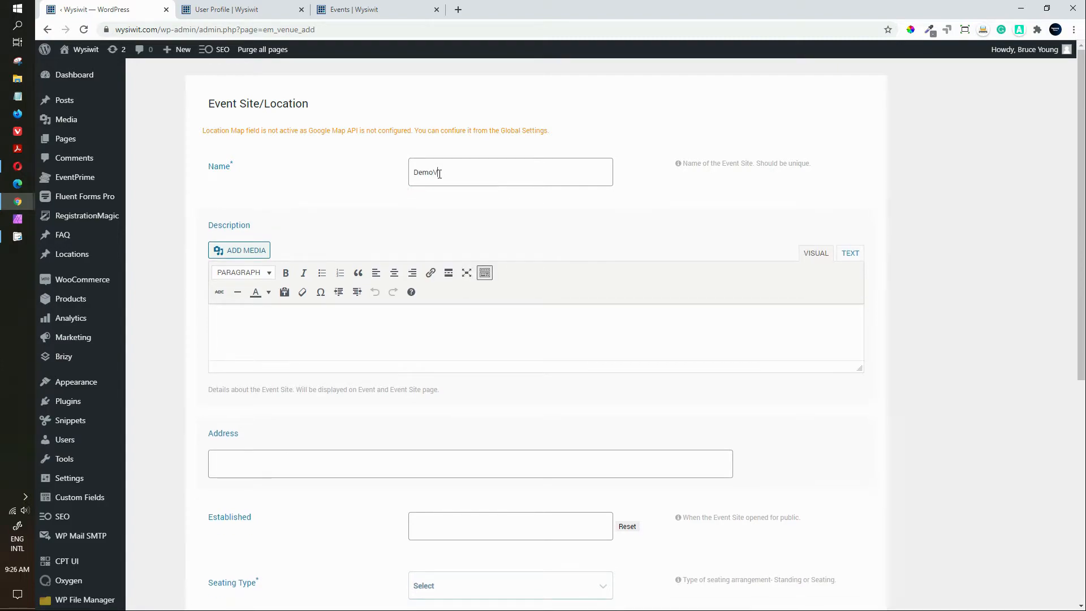
pyautogui.write('enuw=')
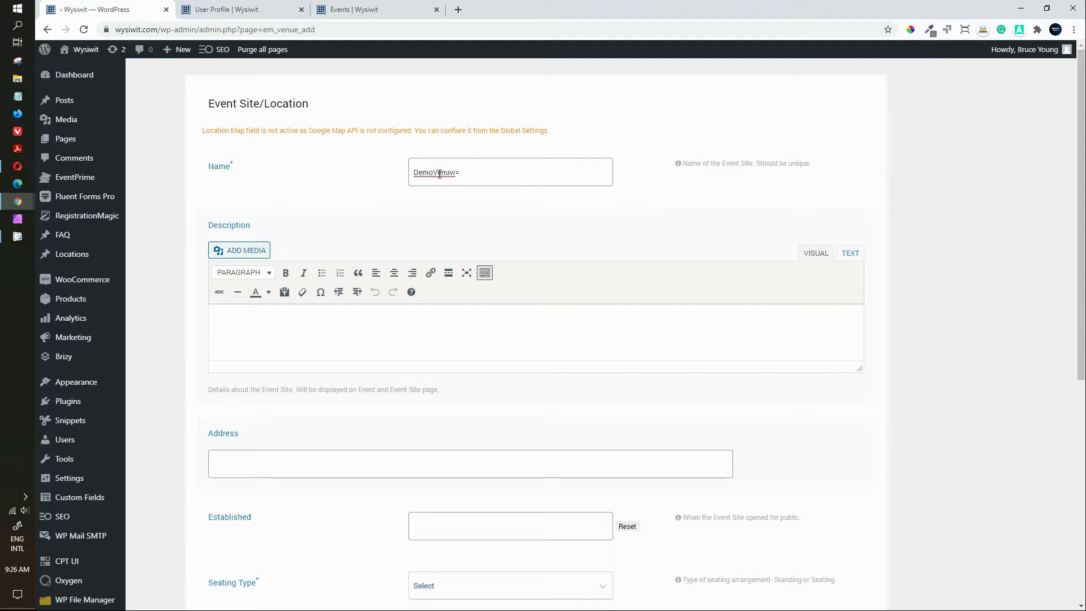
pyautogui.press('BackSpace')
pyautogui.press('BackSpace')
pyautogui.press('BackSpace')
pyautogui.write('e')
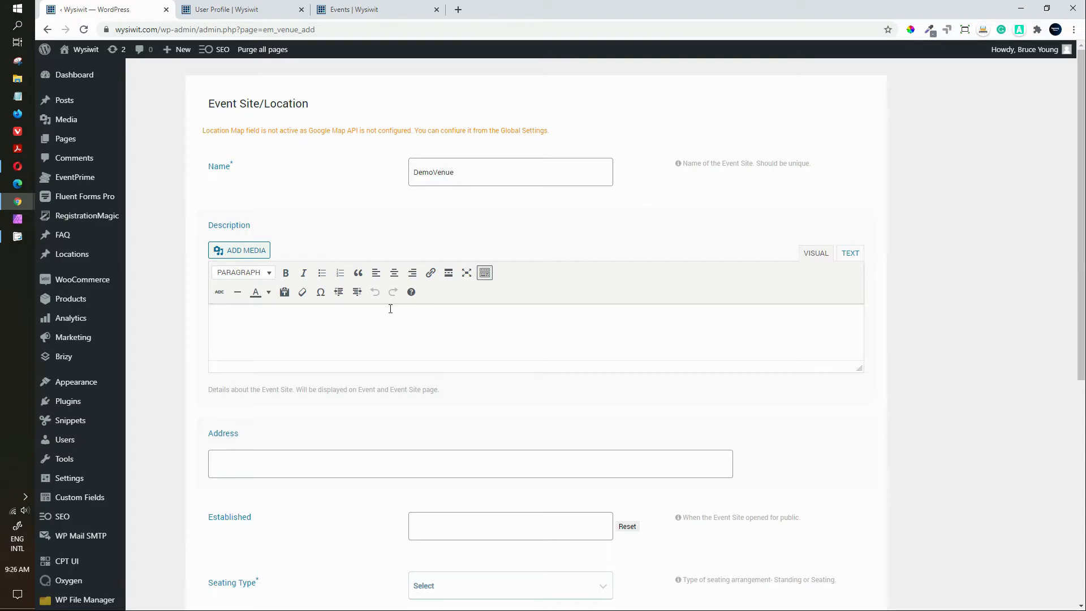
# Step: Write 'Description of the event.' in the description and start a new line
pyautogui.click(371, 324)
pyautogui.write('Description of the event.')
pyautogui.press('Return')
# Step: Insert the harbour photo from the media library into DemoVenue's description
pyautogui.click(243, 252)
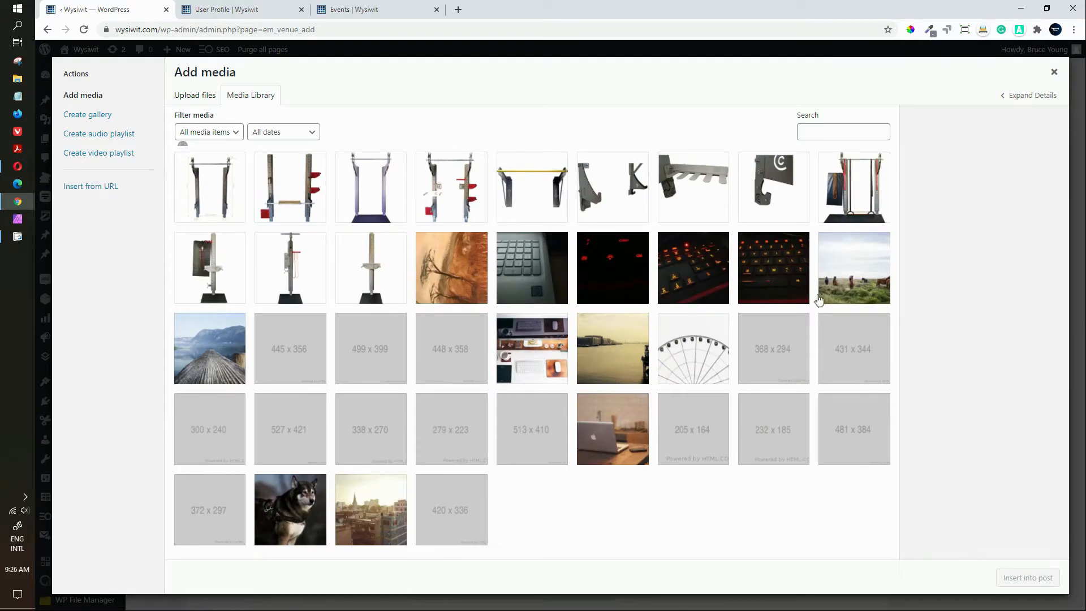
pyautogui.click(606, 355)
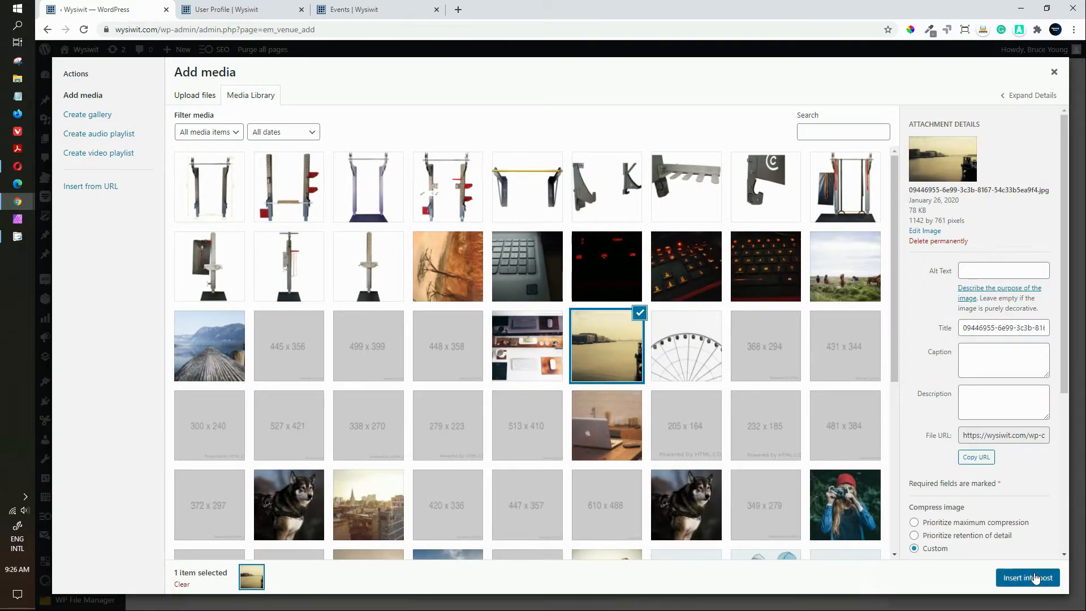
pyautogui.click(1035, 578)
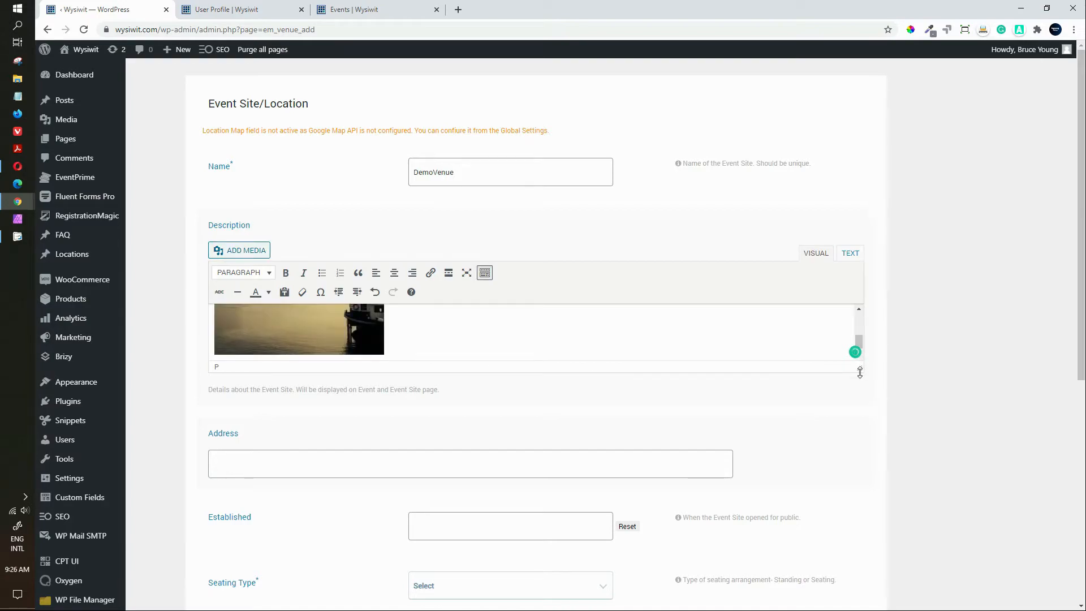
pyautogui.moveTo(862, 382); pyautogui.dragTo(864, 515)
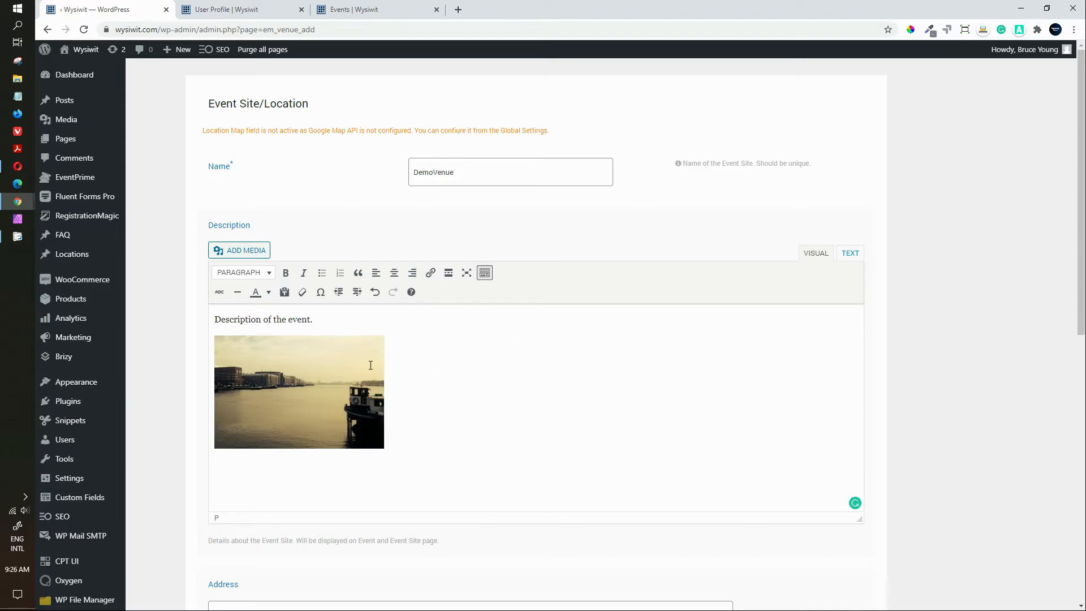
# Step: Apply the harbour image's detail settings, keeping it medium 300×200 below the text
pyautogui.click(289, 362)
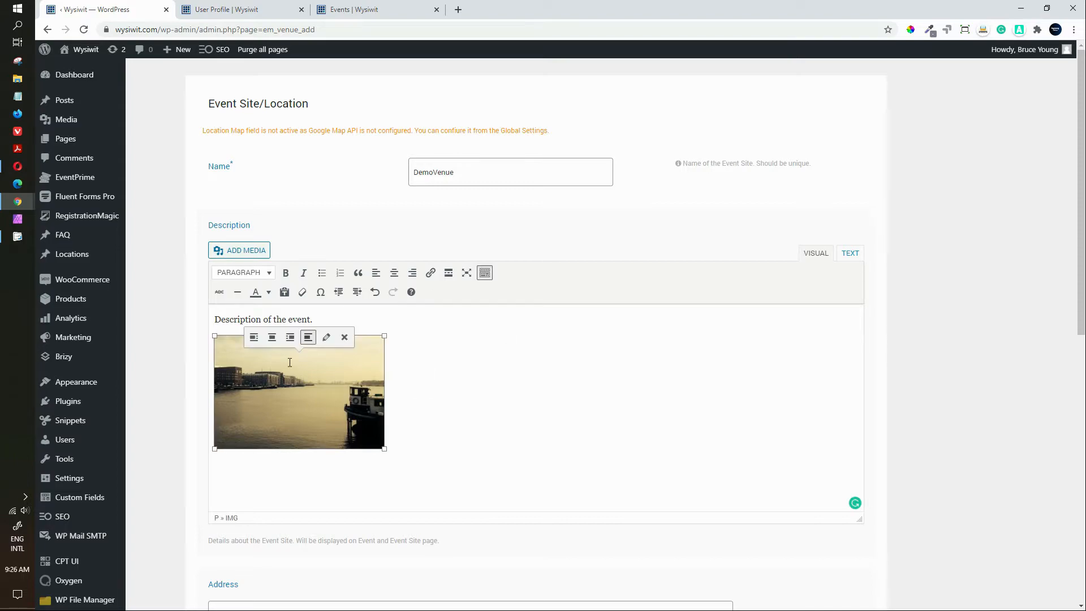
pyautogui.click(326, 338)
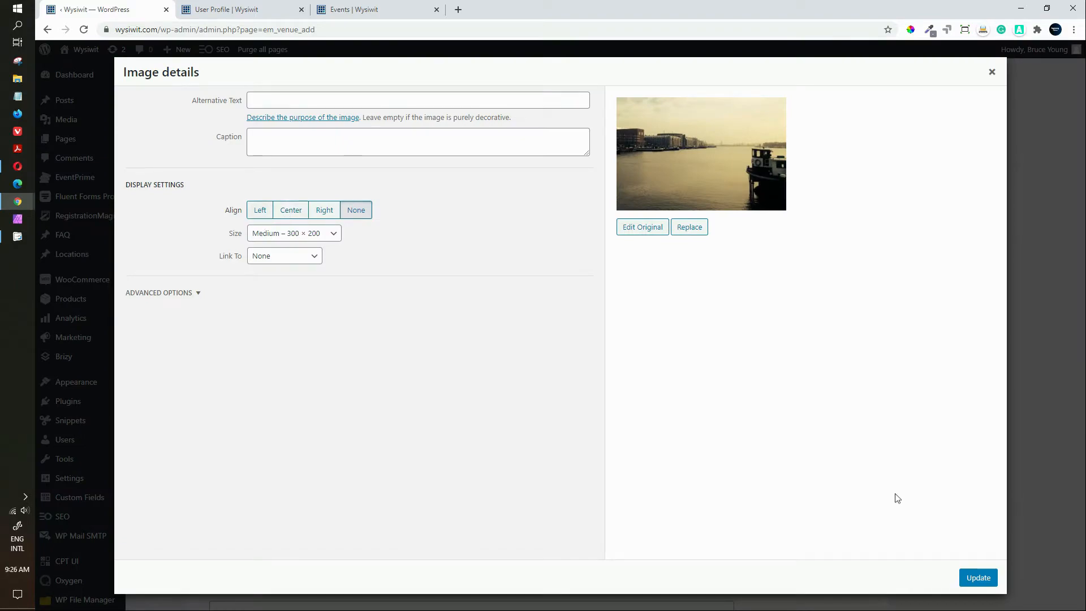
pyautogui.click(978, 577)
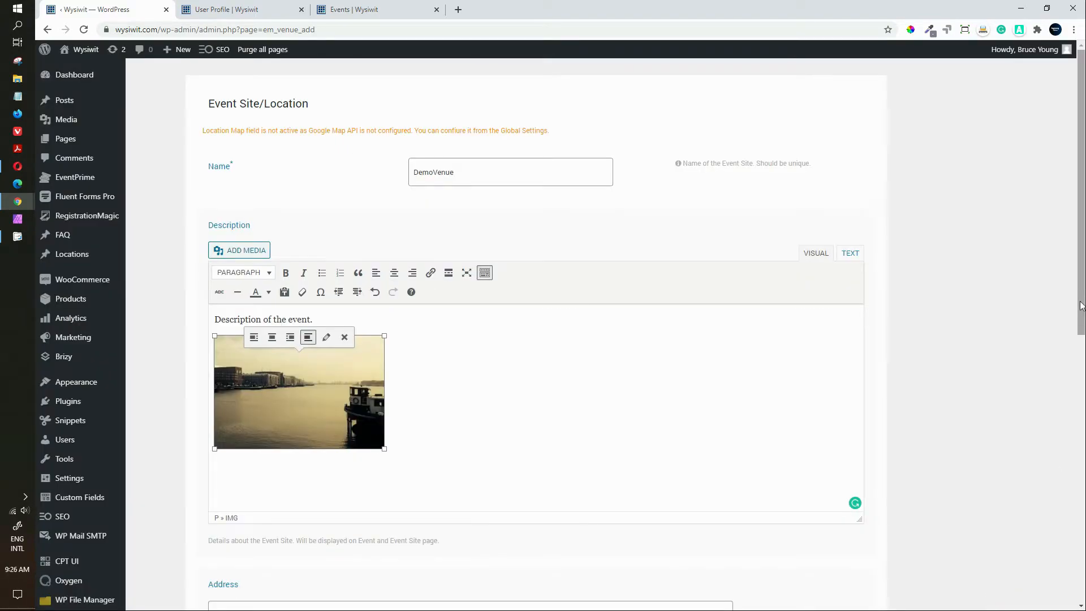
pyautogui.scroll(-8, 1059, 526)
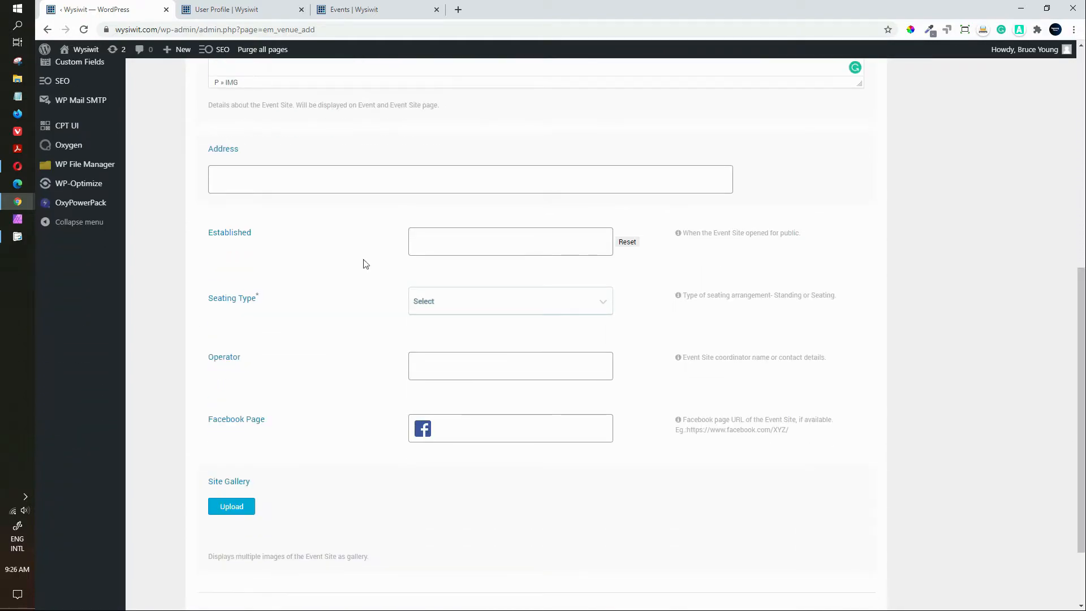
# Step: Paste the New York address and set the established date to 03/17/1930
pyautogui.click(237, 182)
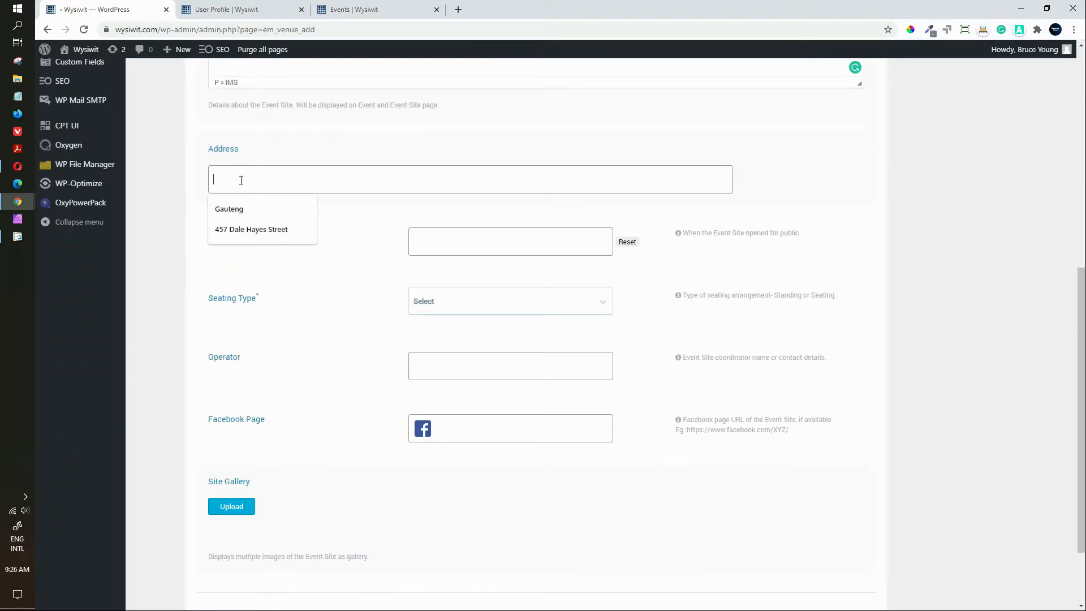
pyautogui.write('20 W 34th St, New York, NY 10001, United States')
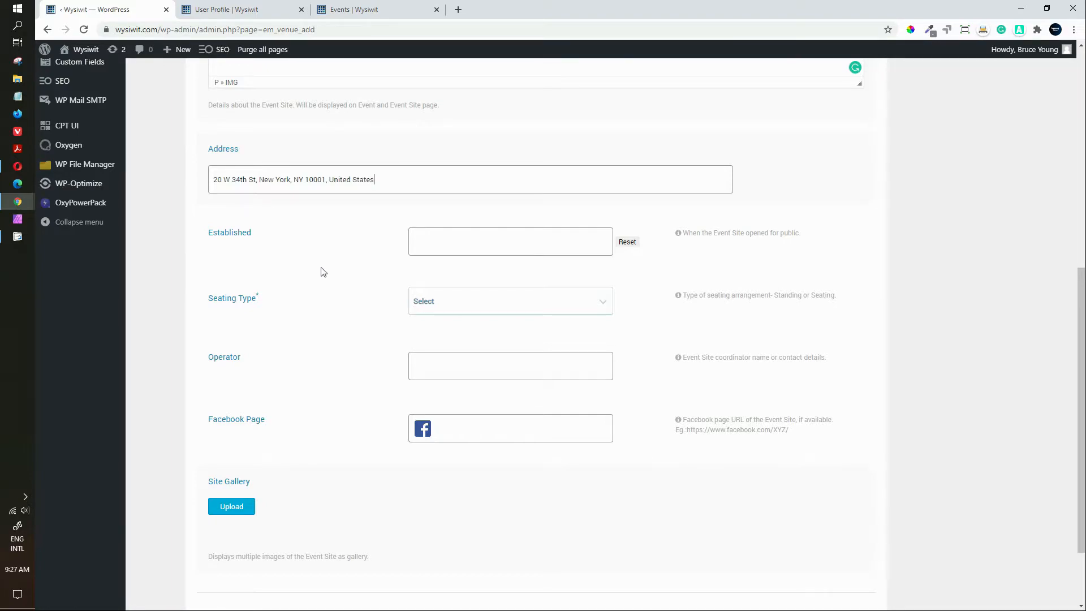
pyautogui.click(461, 251)
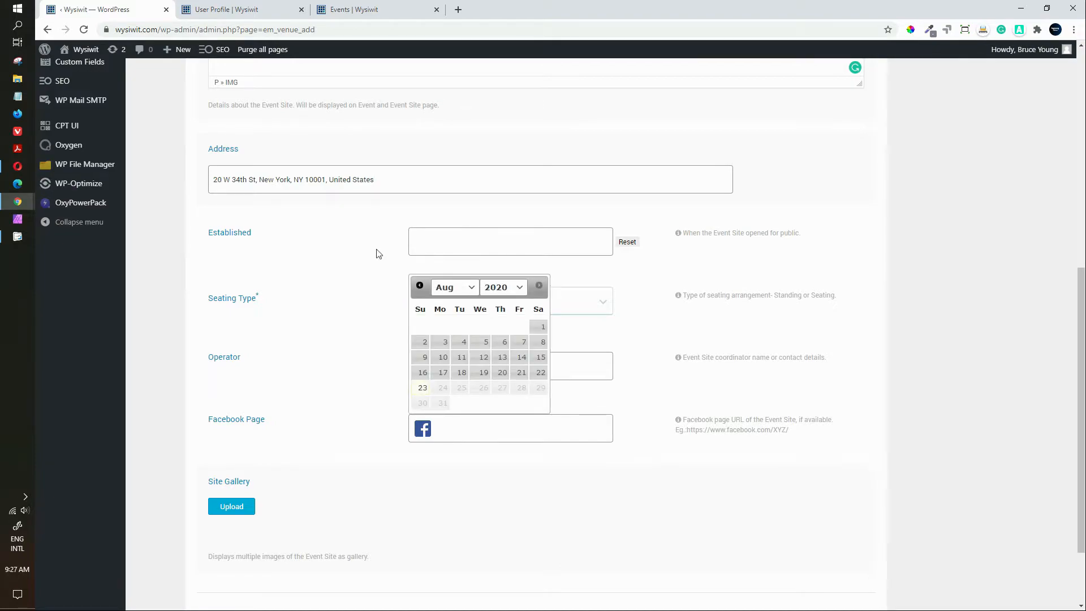
pyautogui.click(350, 253)
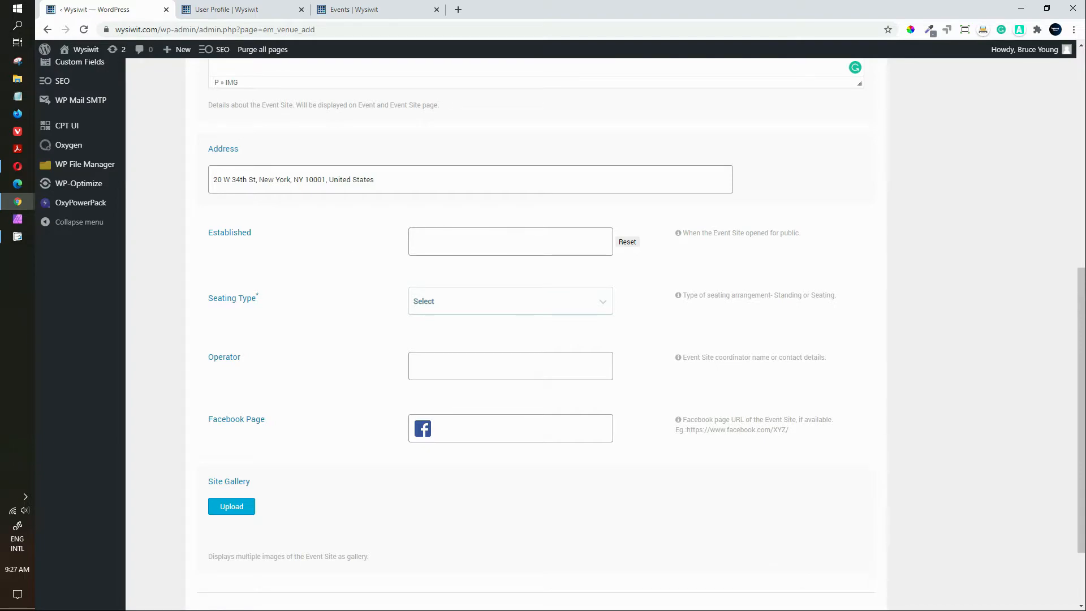
pyautogui.click(445, 243)
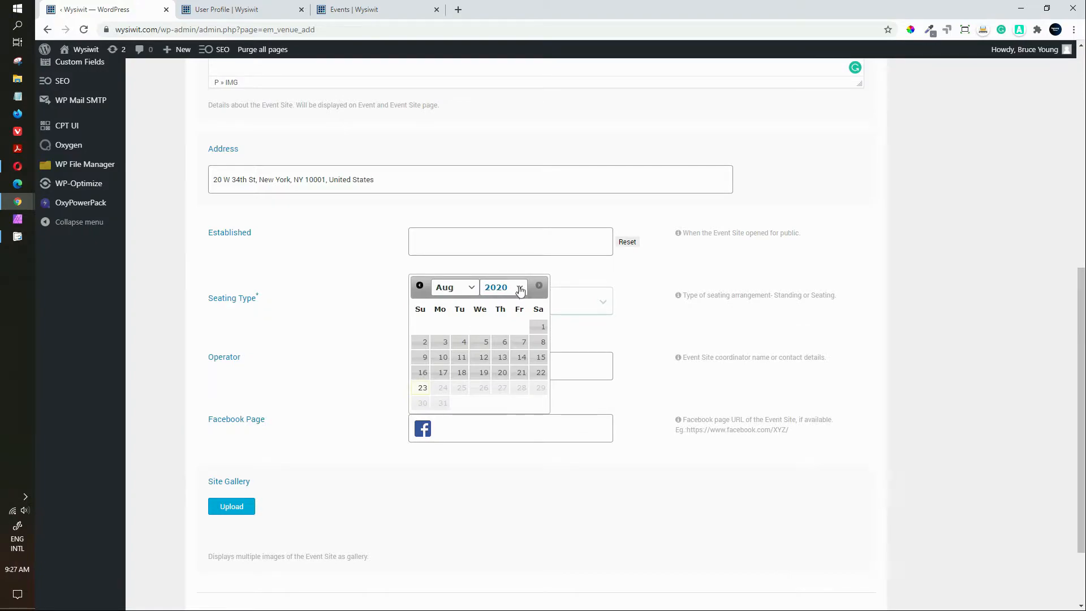
pyautogui.click(519, 289)
pyautogui.scroll(10, 521, 314)
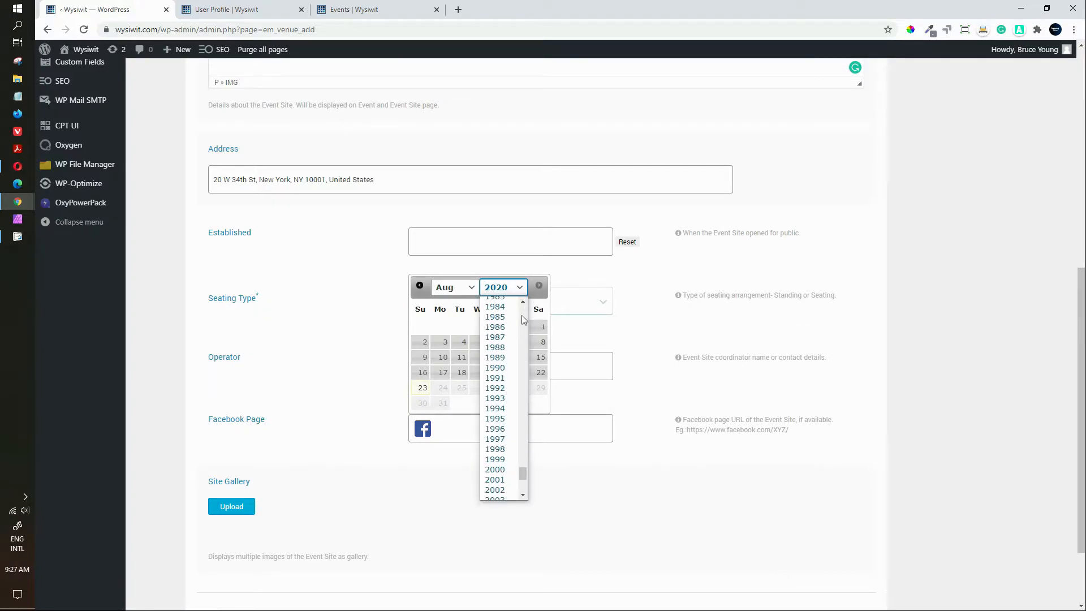
pyautogui.scroll(4, 521, 314)
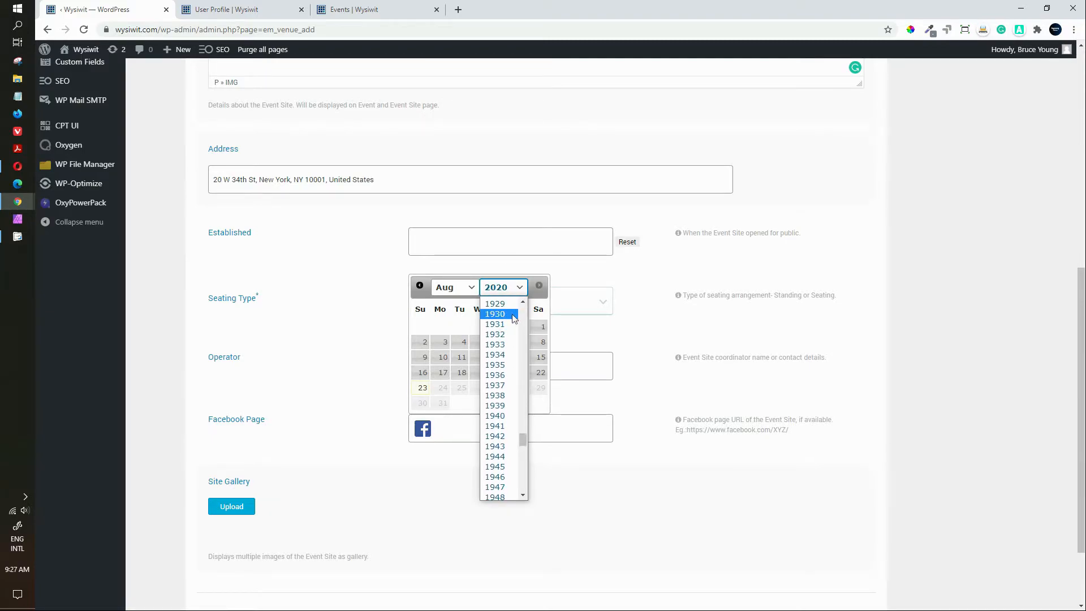
pyautogui.click(497, 314)
pyautogui.click(465, 288)
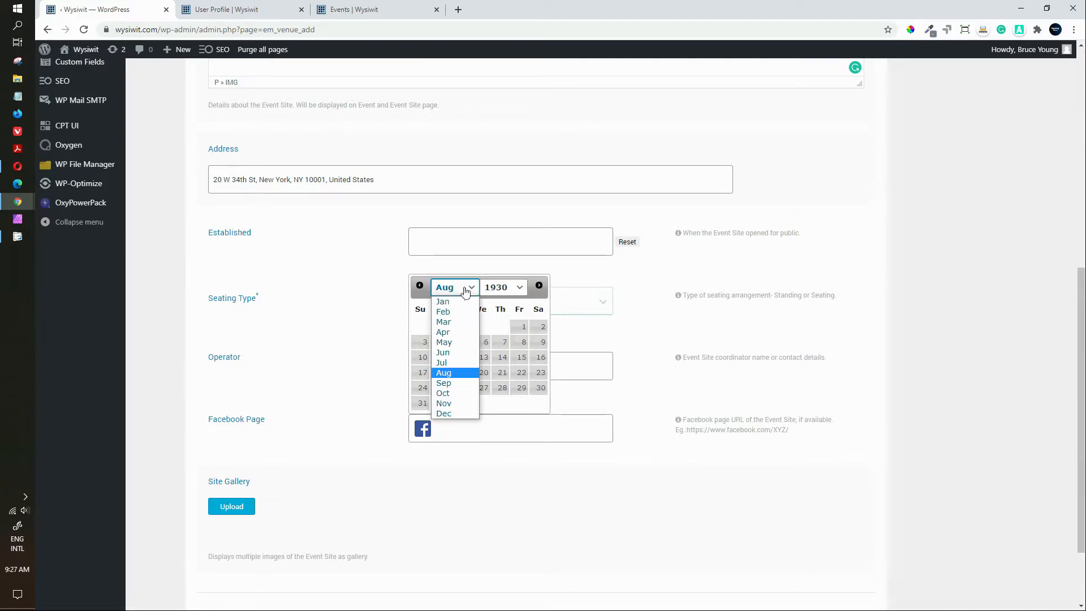
pyautogui.click(443, 322)
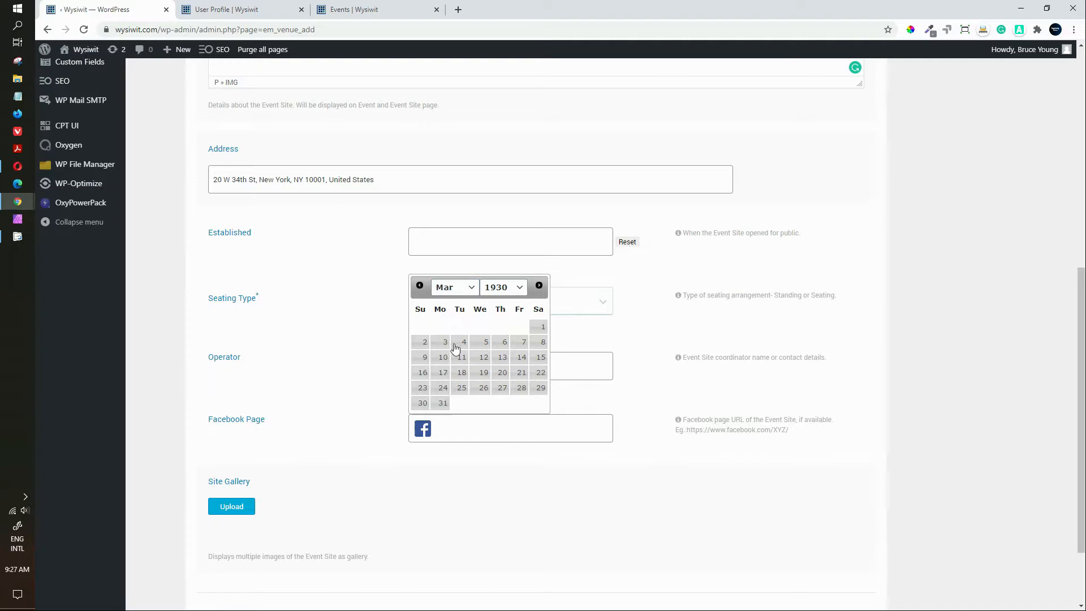
pyautogui.click(443, 373)
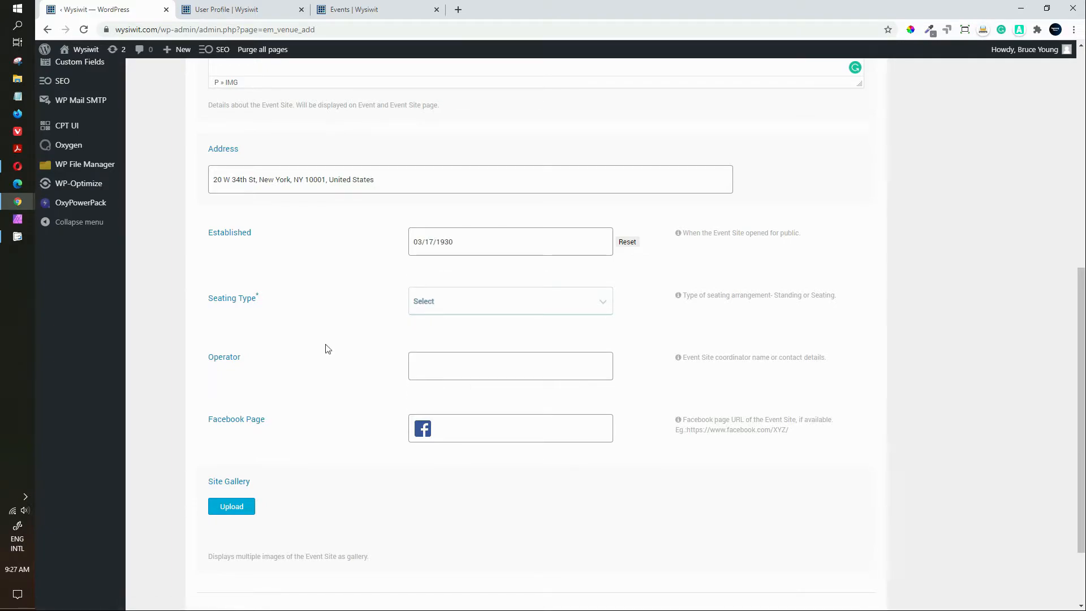
# Step: Set seating type to Standing and enter operator 'demo Co-ordinator'
pyautogui.click(449, 303)
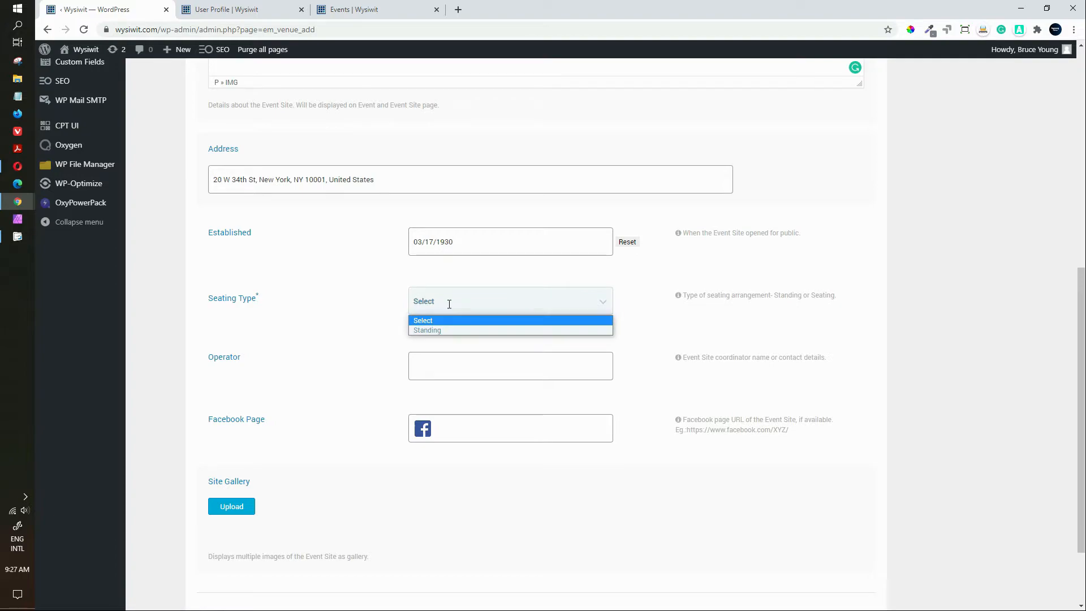
pyautogui.click(396, 305)
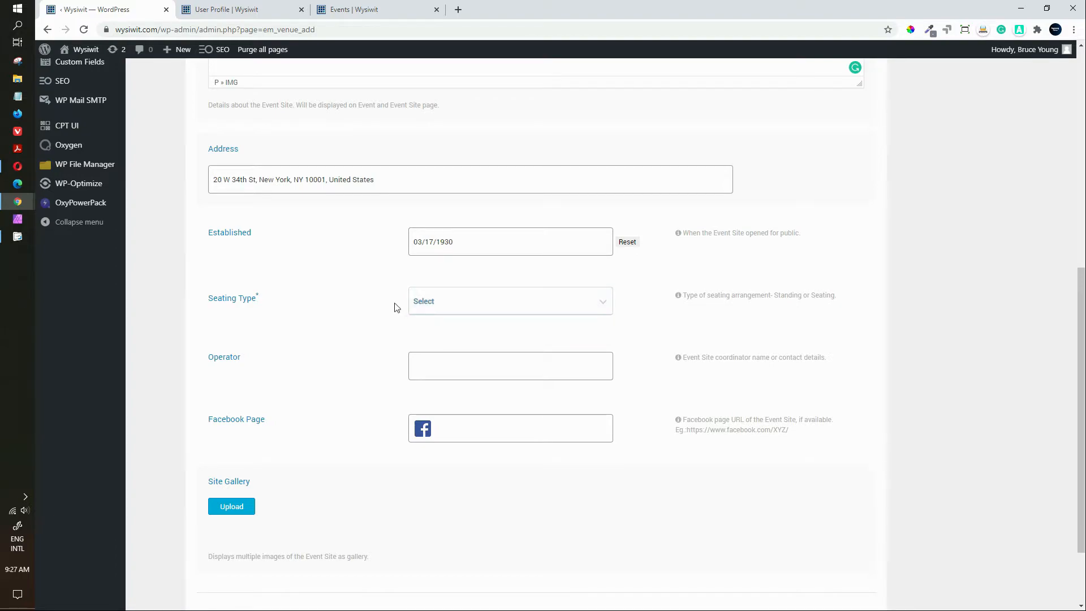
pyautogui.click(463, 296)
pyautogui.click(450, 329)
pyautogui.scroll(-1, 346, 380)
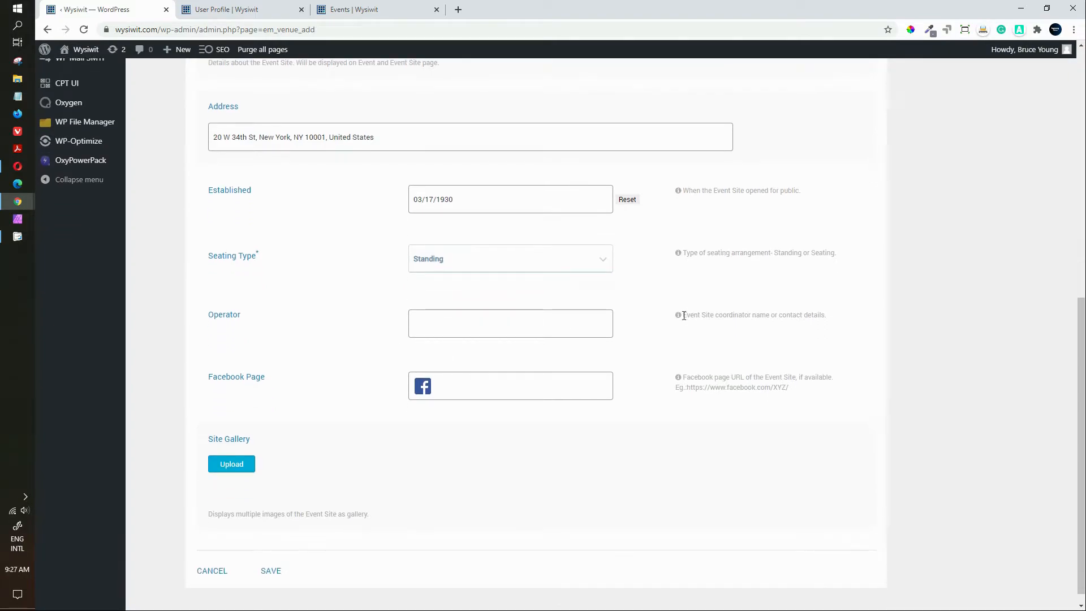
pyautogui.click(491, 326)
pyautogui.write('demo Co-ordinator')
# Step: Add the husky photo to the DemoVenue site gallery
pyautogui.scroll(-1, 235, 459)
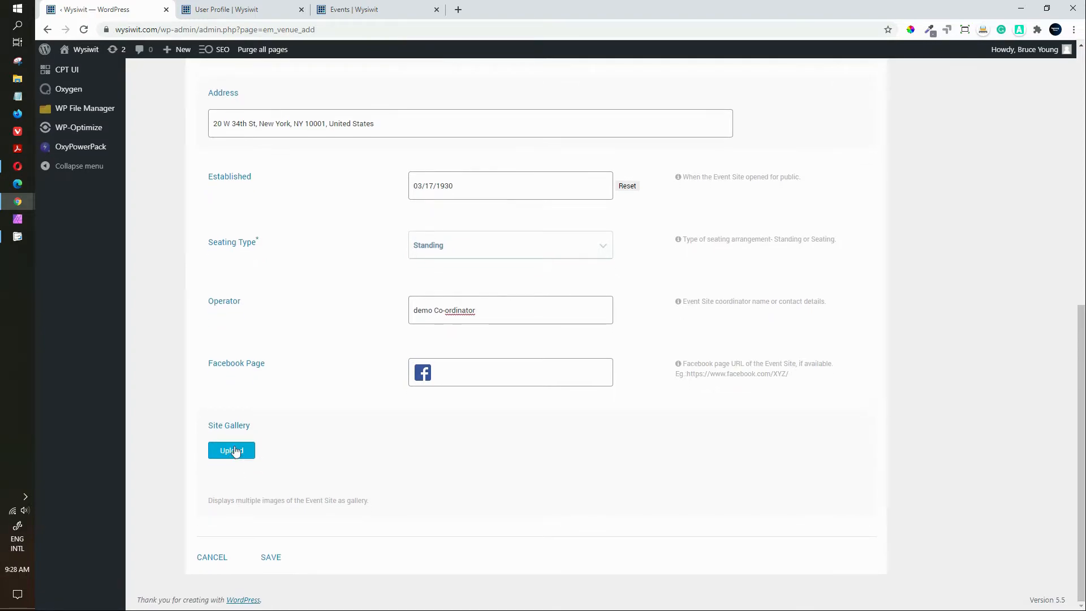
pyautogui.click(233, 452)
pyautogui.click(267, 366)
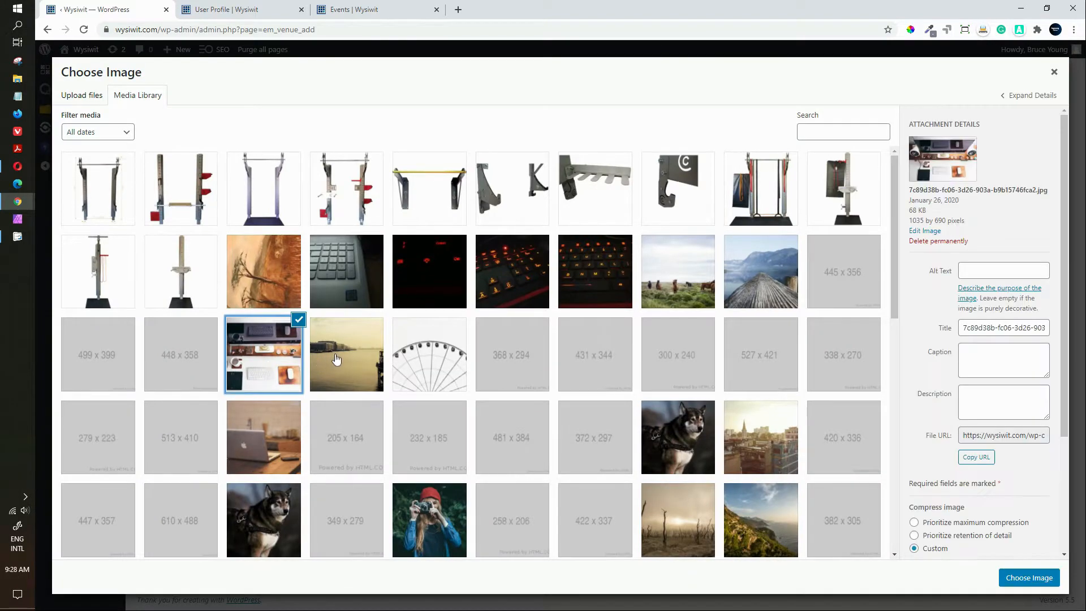
pyautogui.click(423, 361)
pyautogui.click(695, 451)
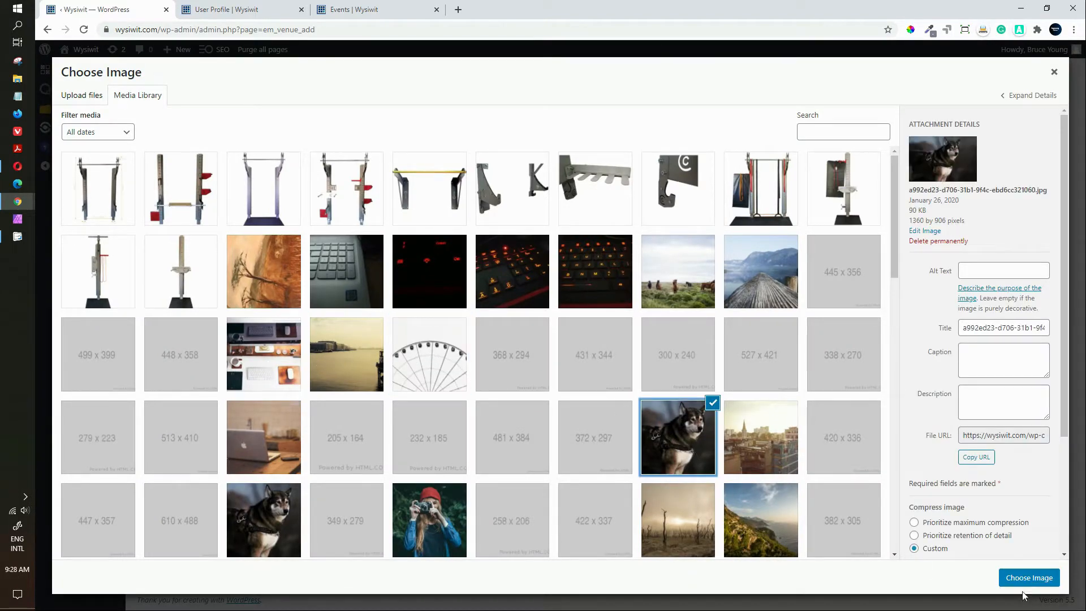
pyautogui.click(1028, 577)
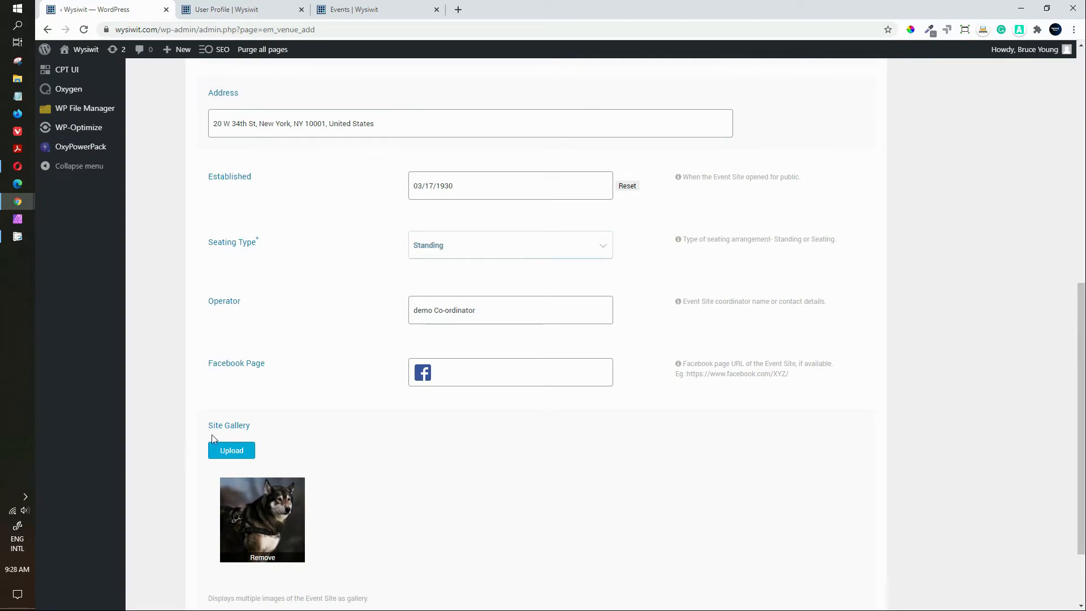
# Step: Add the city skyline and desk photos to the gallery as well
pyautogui.click(226, 456)
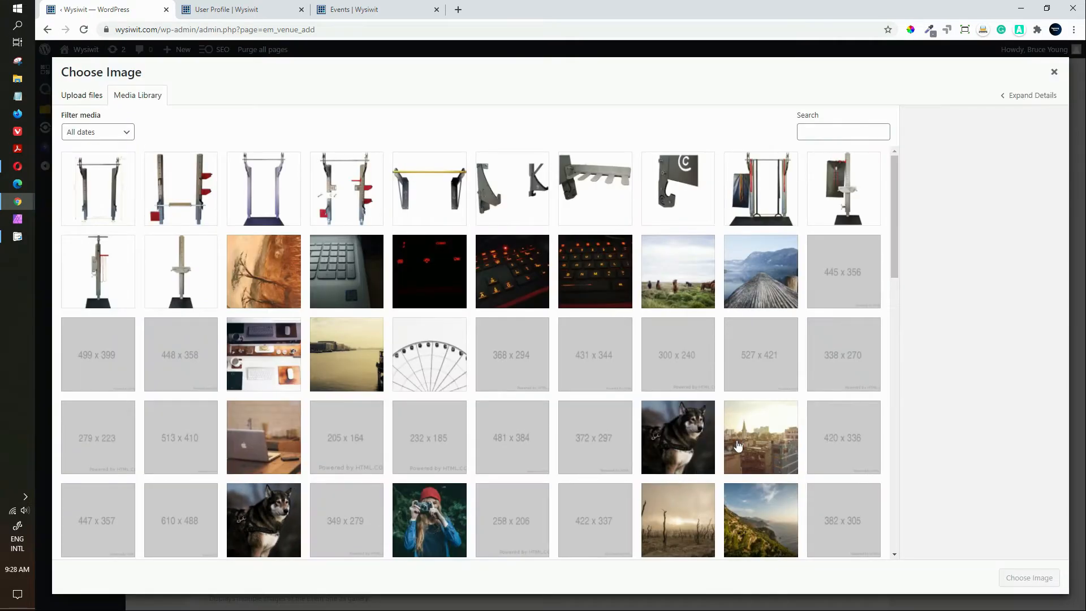
pyautogui.click(738, 447)
pyautogui.click(1028, 577)
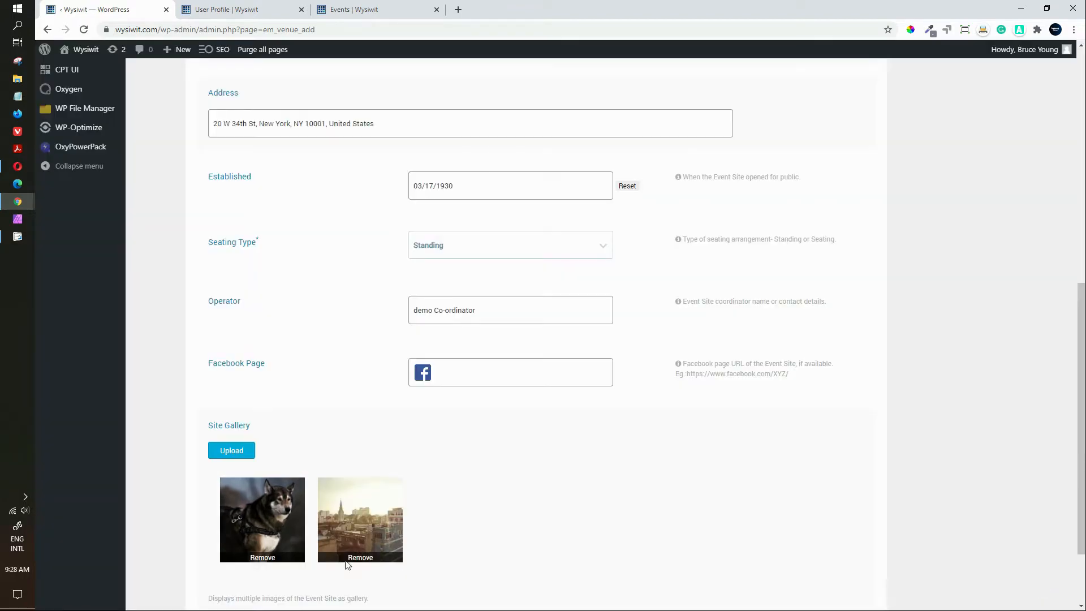
pyautogui.click(230, 454)
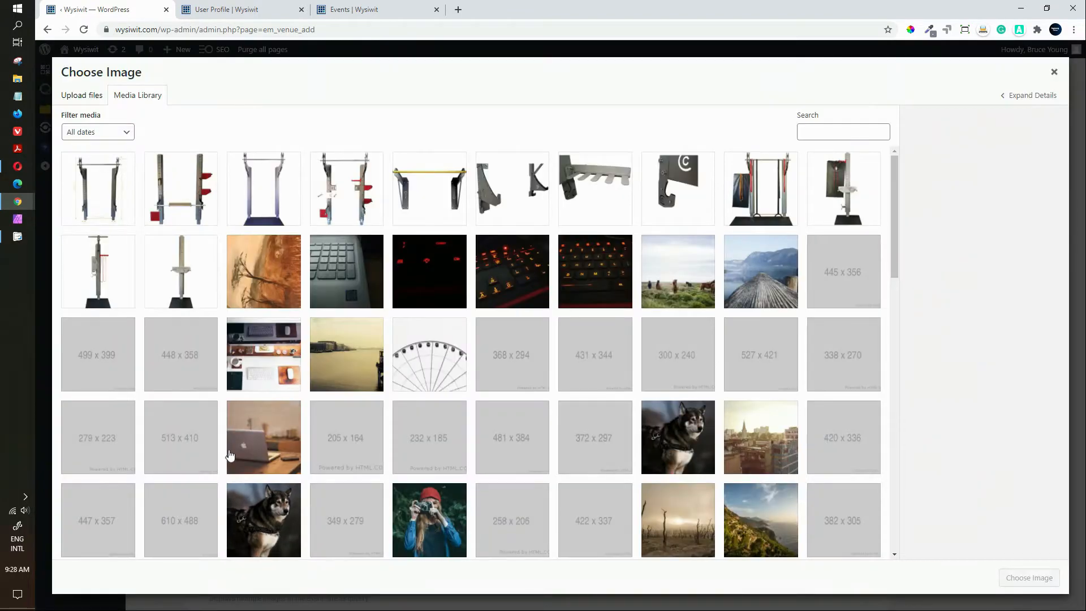
pyautogui.click(264, 385)
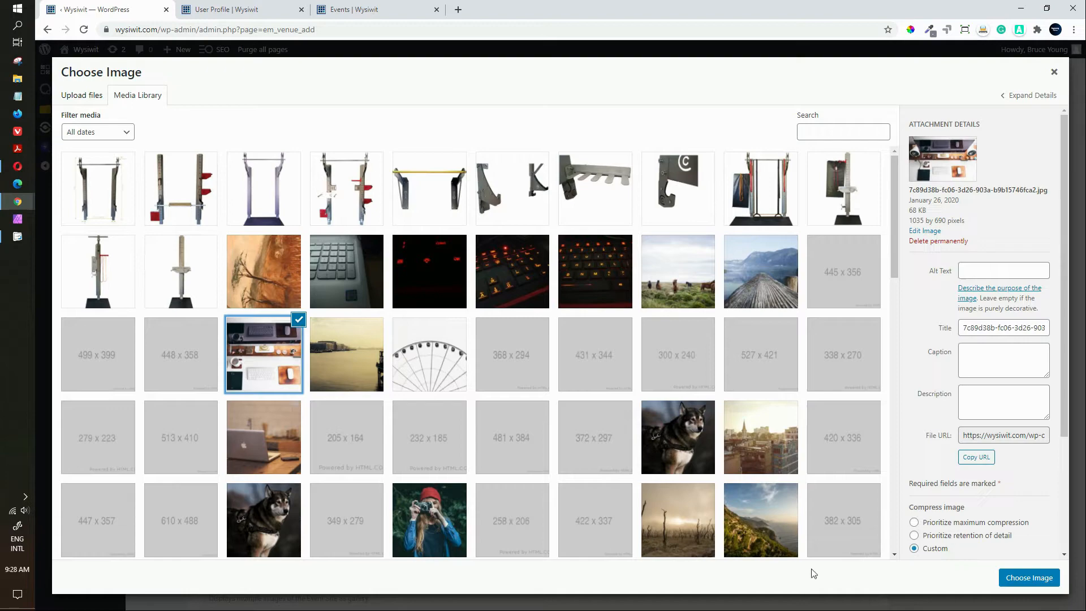
pyautogui.click(1023, 578)
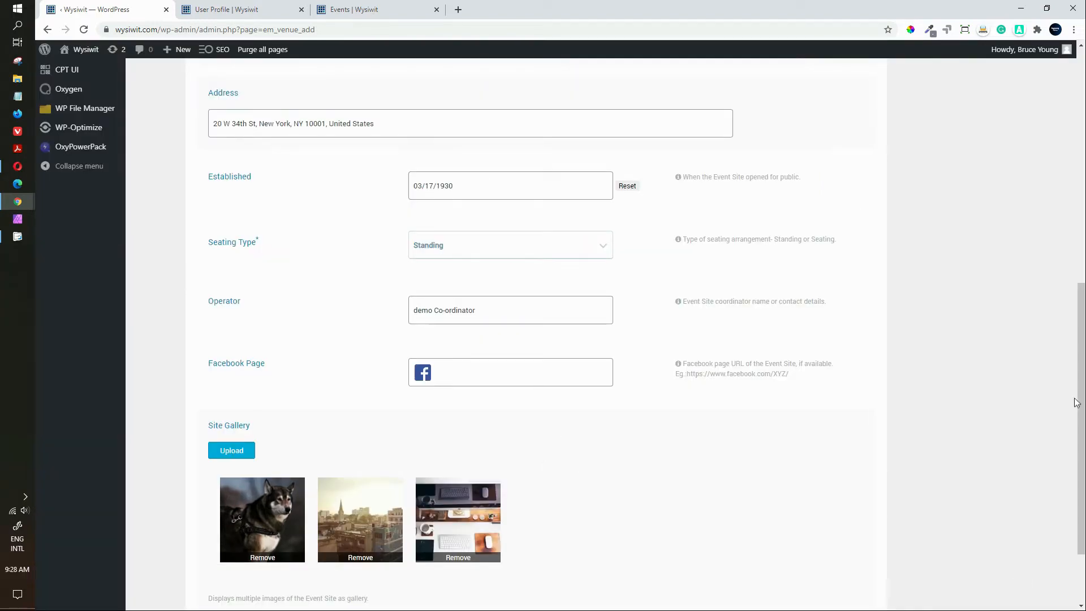
pyautogui.scroll(-2, 1079, 496)
pyautogui.scroll(4, 1079, 495)
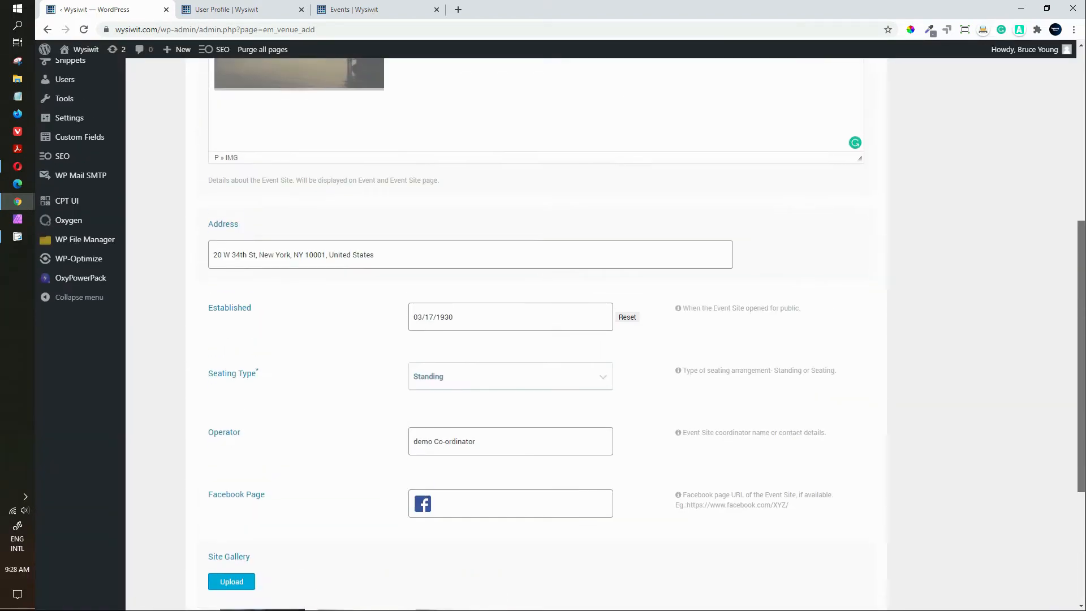
pyautogui.scroll(6, 1056, 489)
pyautogui.scroll(-9, 1057, 490)
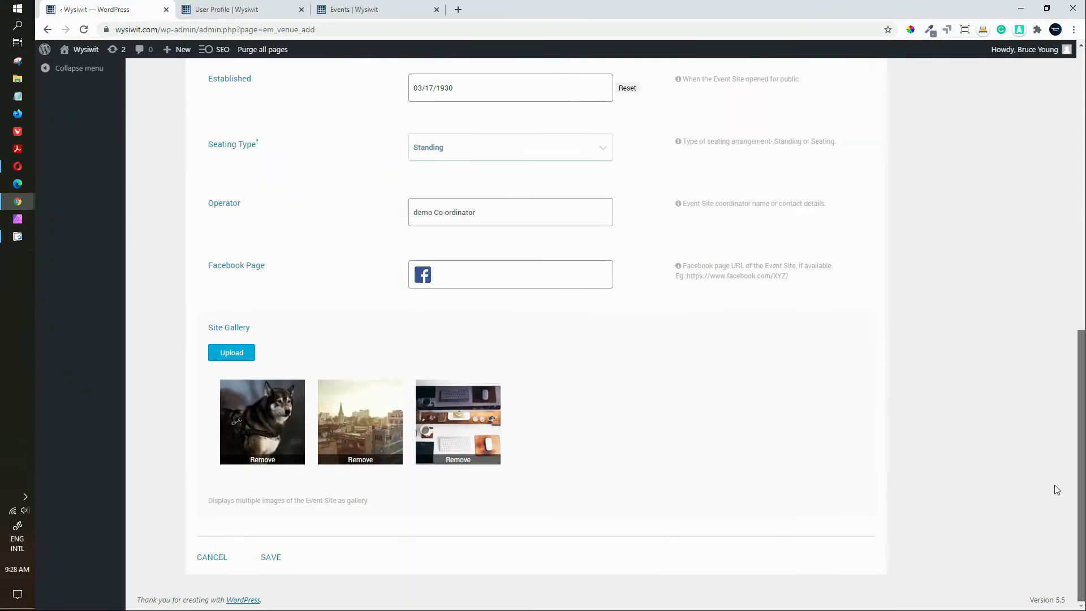
pyautogui.scroll(6, 1055, 486)
pyautogui.scroll(-7, 1055, 486)
# Step: Save DemoVenue and highlight its [em_event_site id="55"] shortcode in the Event Site Manager
pyautogui.click(265, 558)
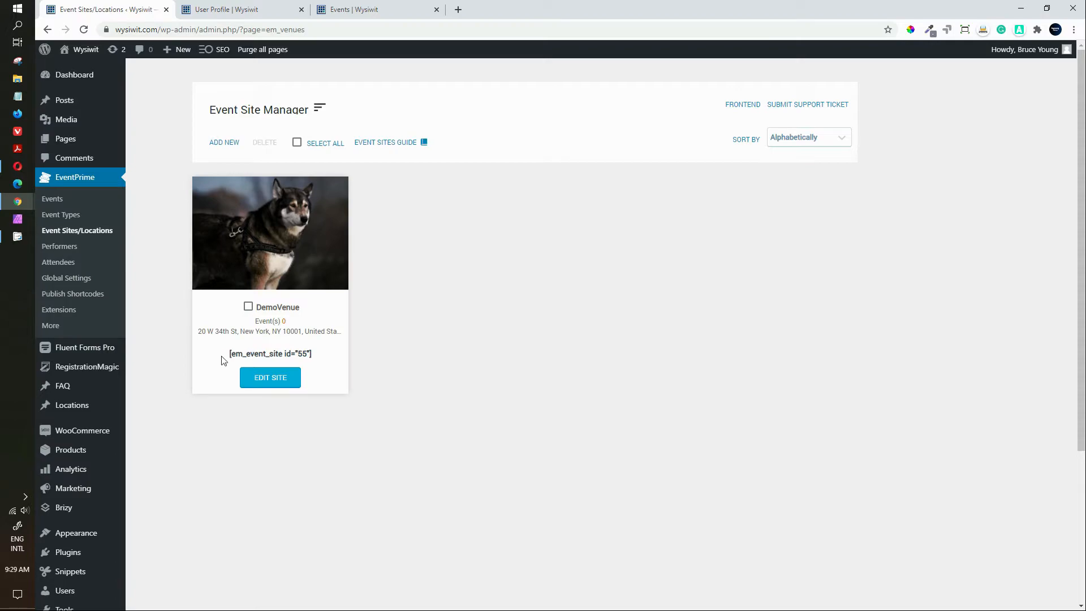
pyautogui.moveTo(223, 360); pyautogui.dragTo(321, 359)
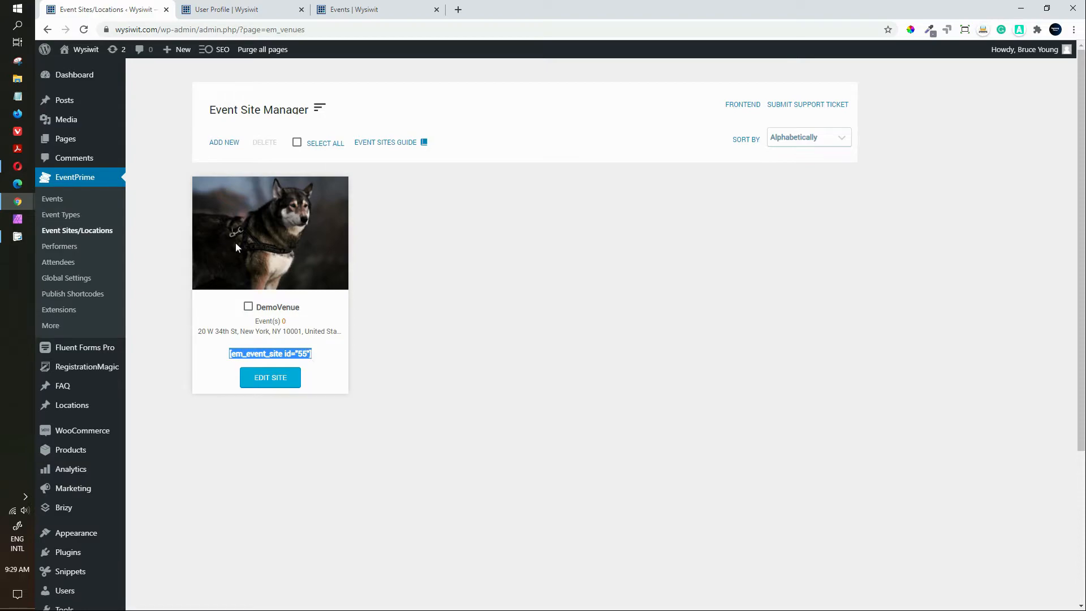
pyautogui.click(395, 308)
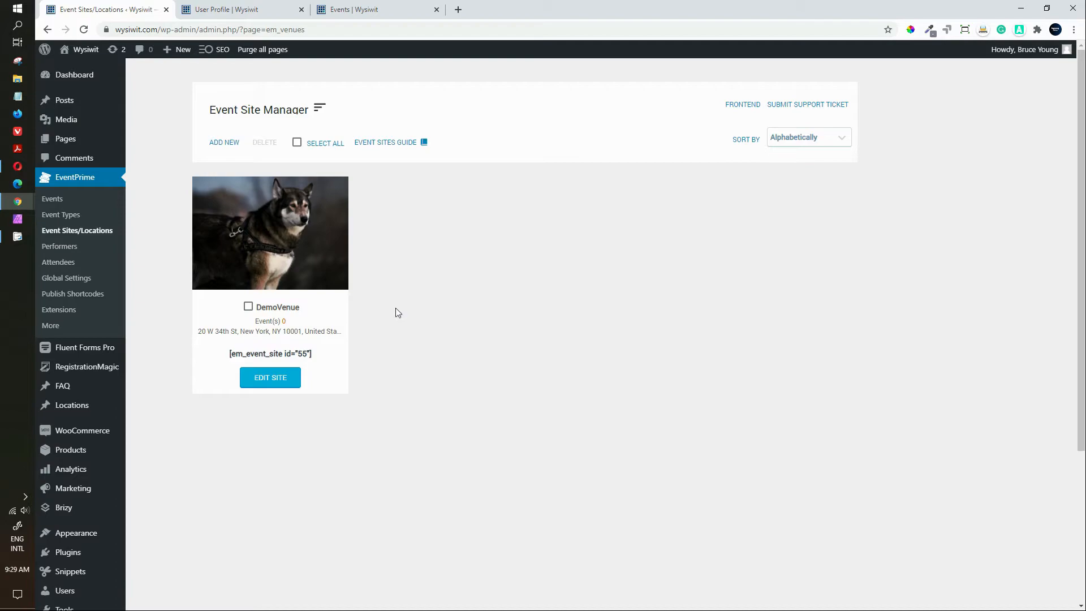
# Step: Create a new person performer named demo Presenter with the role Comedian
pyautogui.click(51, 247)
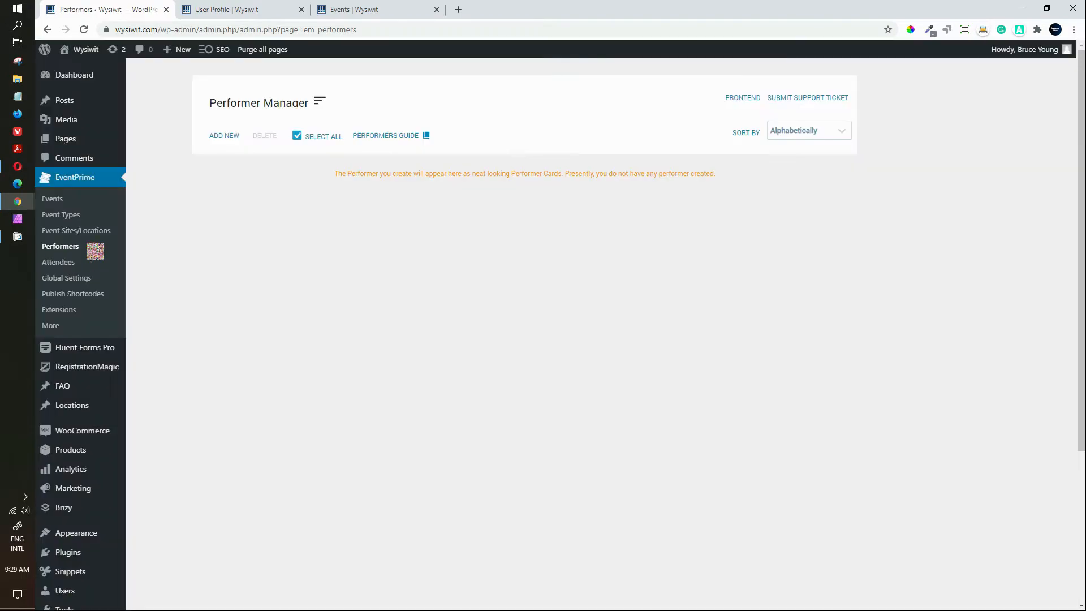
pyautogui.click(218, 139)
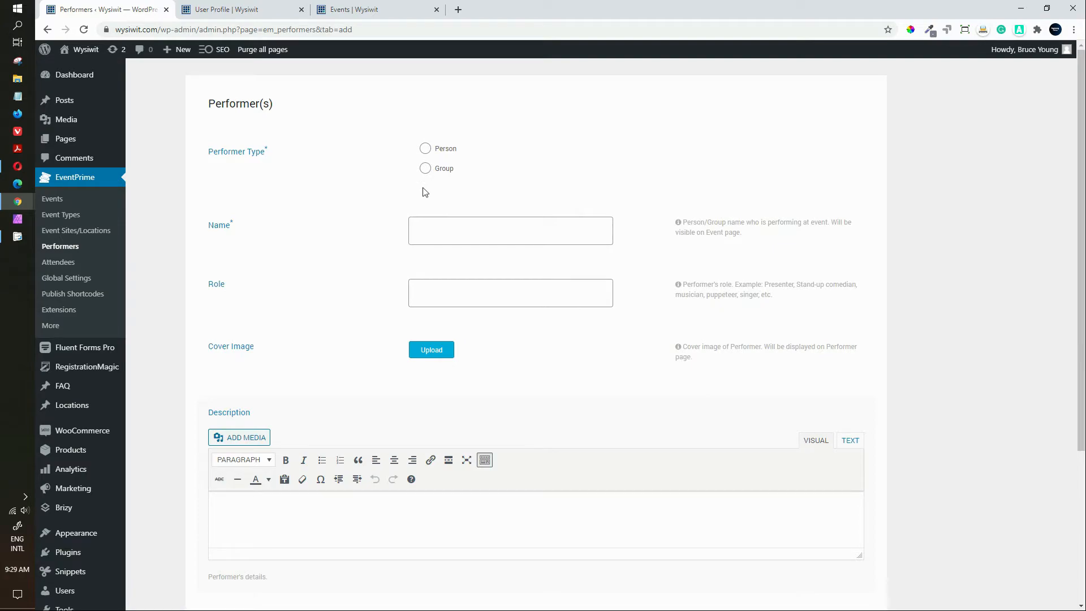
pyautogui.click(425, 151)
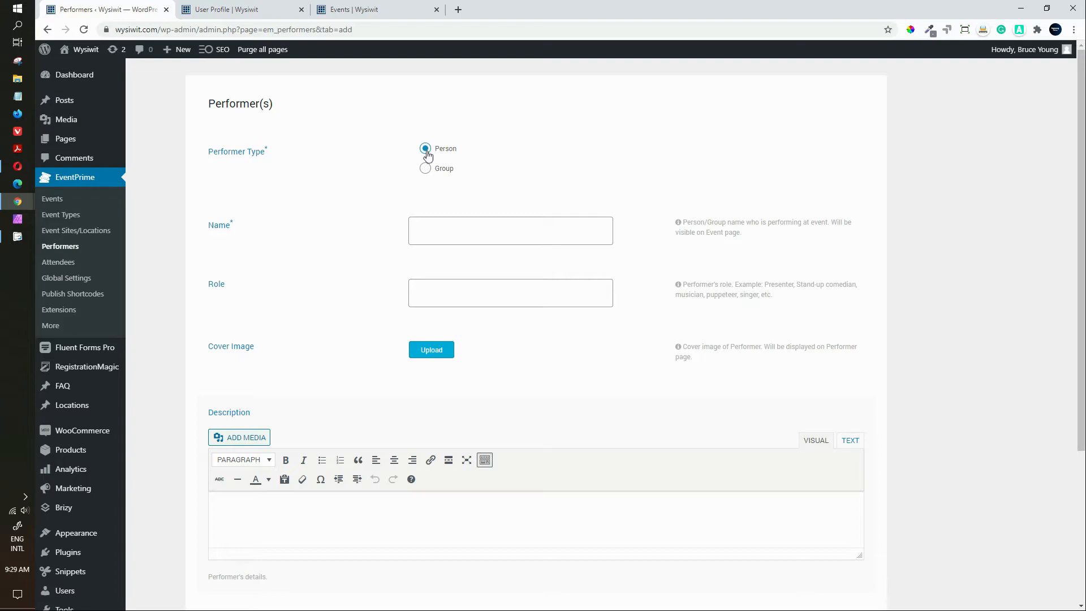
pyautogui.click(439, 226)
pyautogui.write('demo Presenter')
pyautogui.click(454, 293)
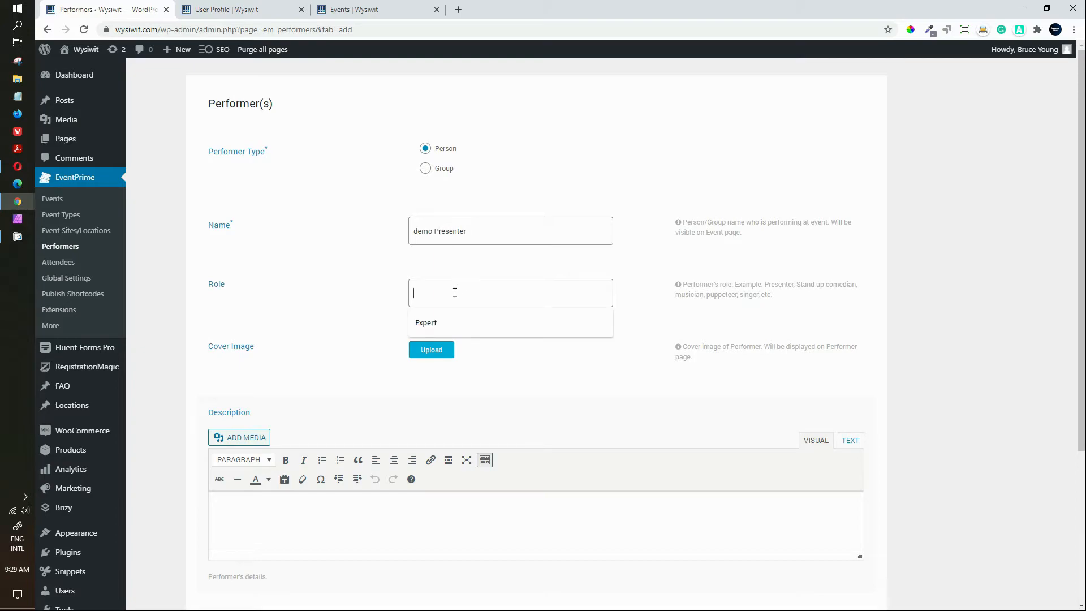
pyautogui.write('Comedian')
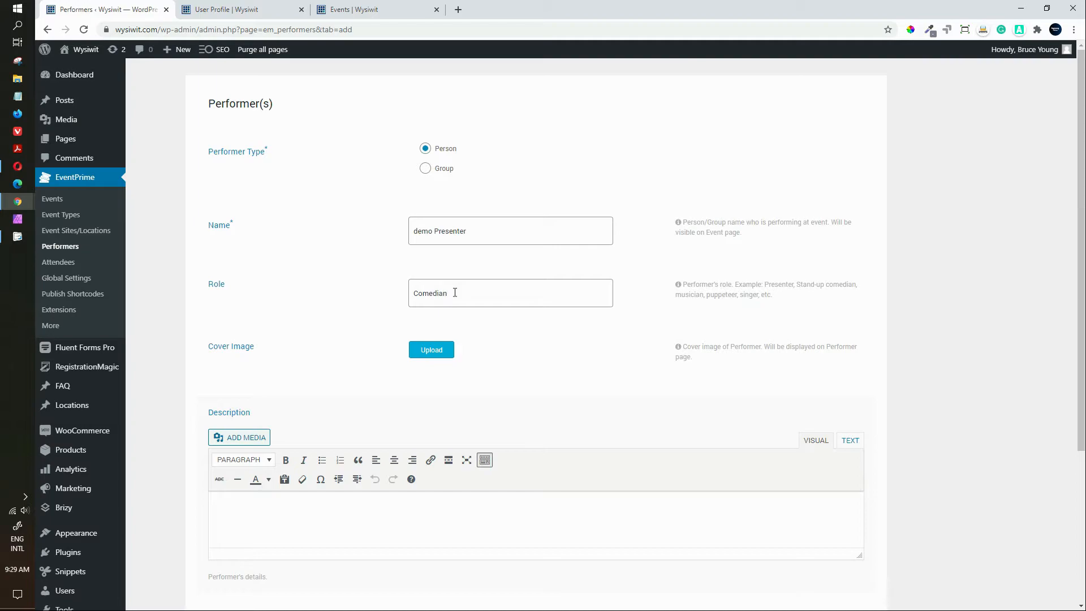
# Step: Set the city photo as cover image and add the description 'description of the comedian.'
pyautogui.click(431, 351)
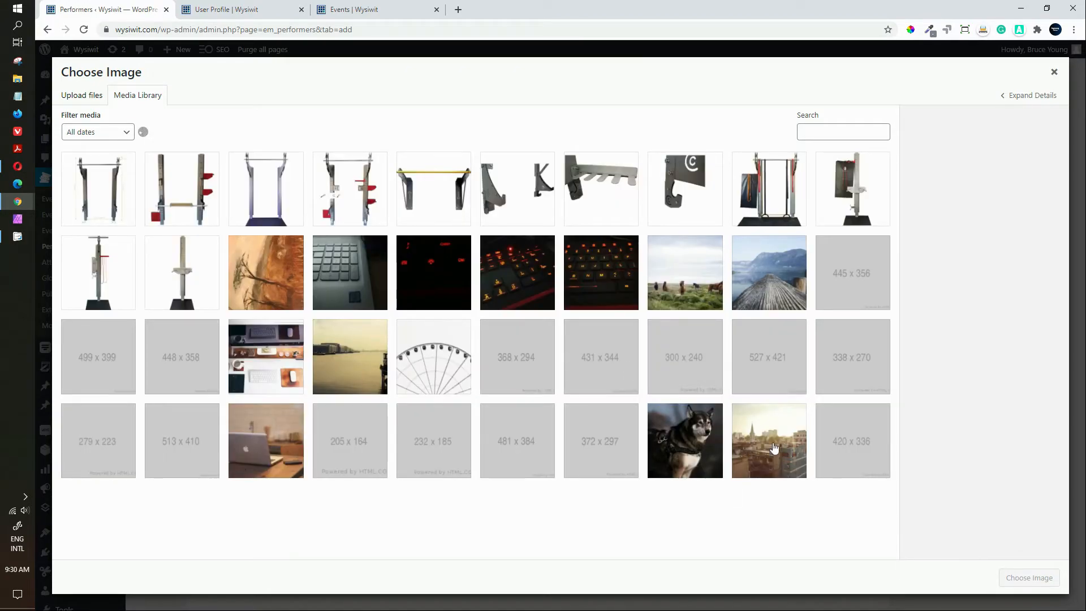
pyautogui.click(770, 445)
pyautogui.click(1029, 577)
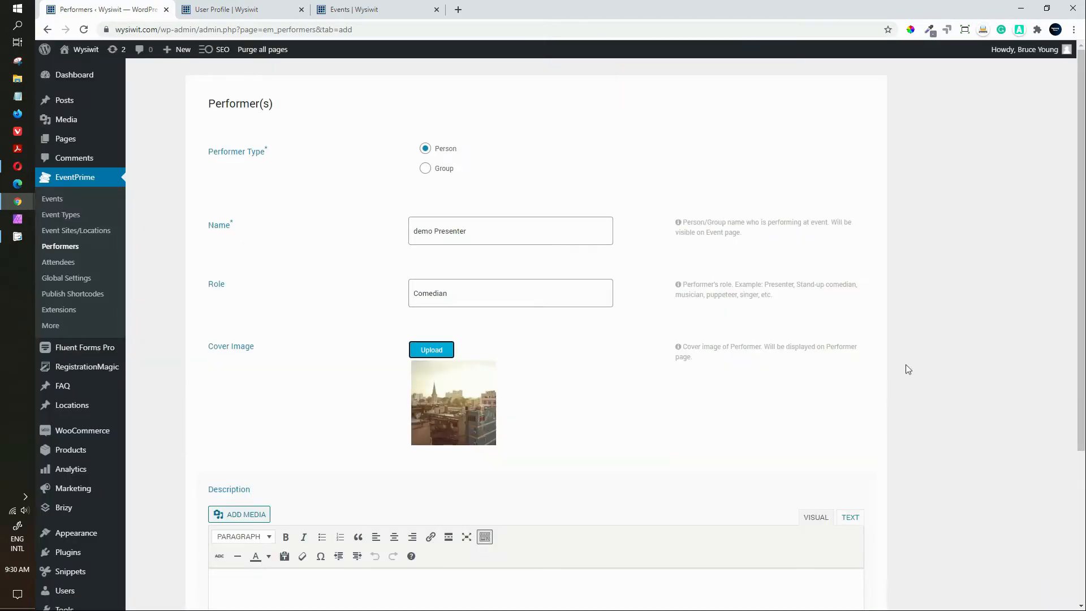
pyautogui.scroll(-5, 1081, 336)
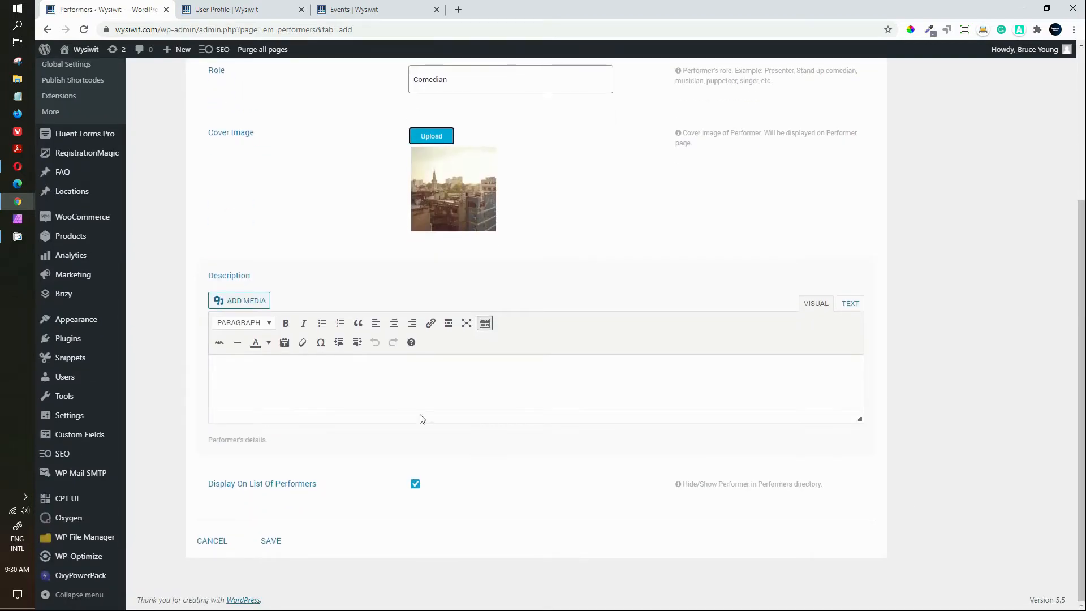
pyautogui.click(302, 402)
pyautogui.write('description f t')
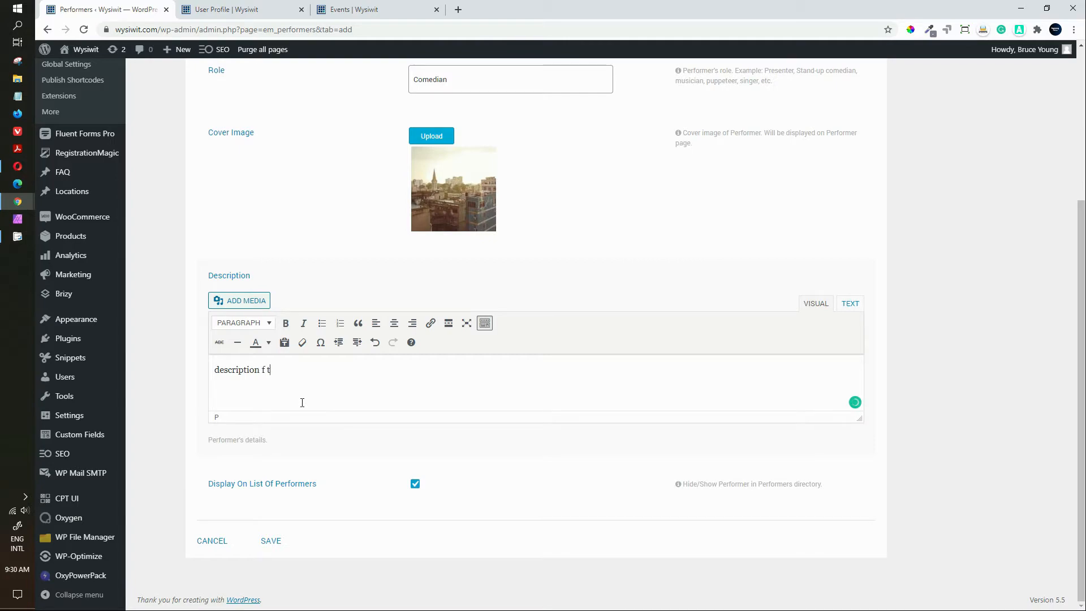
pyautogui.press('BackSpace')
pyautogui.press('BackSpace')
pyautogui.press('BackSpace')
pyautogui.write('ot')
pyautogui.press('BackSpace')
pyautogui.write('f the comedi')
# Step: Save the demo Presenter performer and go to the empty Event Types list
pyautogui.click(272, 541)
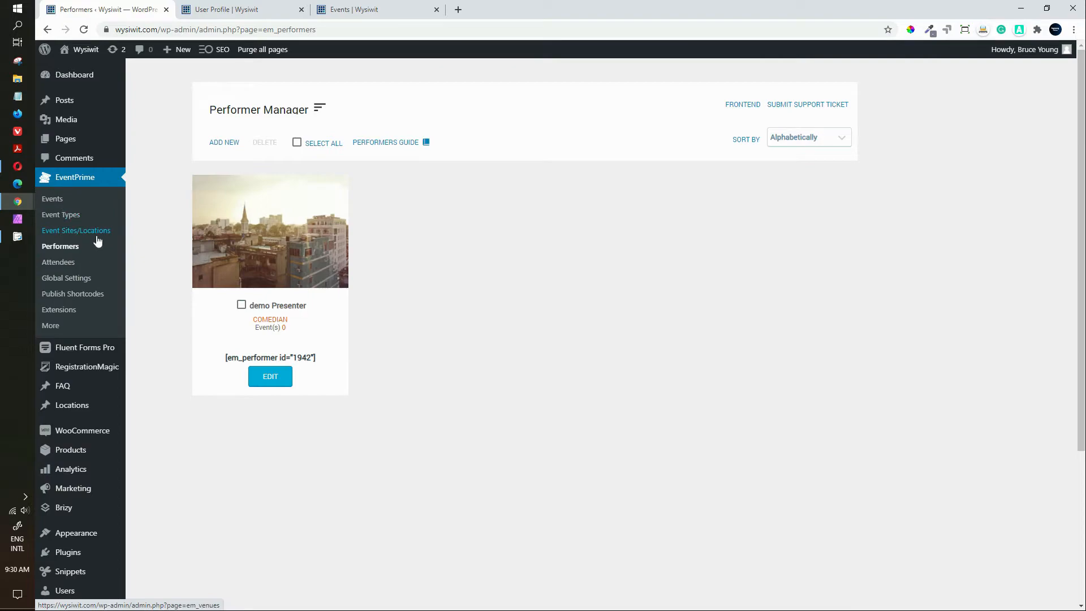
pyautogui.click(55, 220)
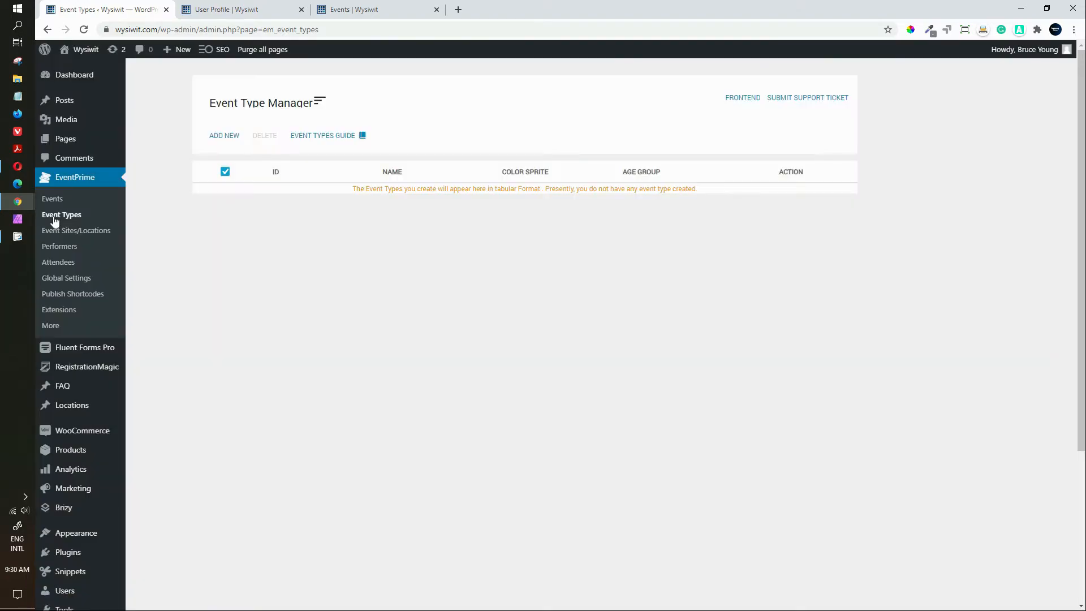
# Step: Add a new event type named 'demo Event Type' with a green colour (23FF00)
pyautogui.click(224, 137)
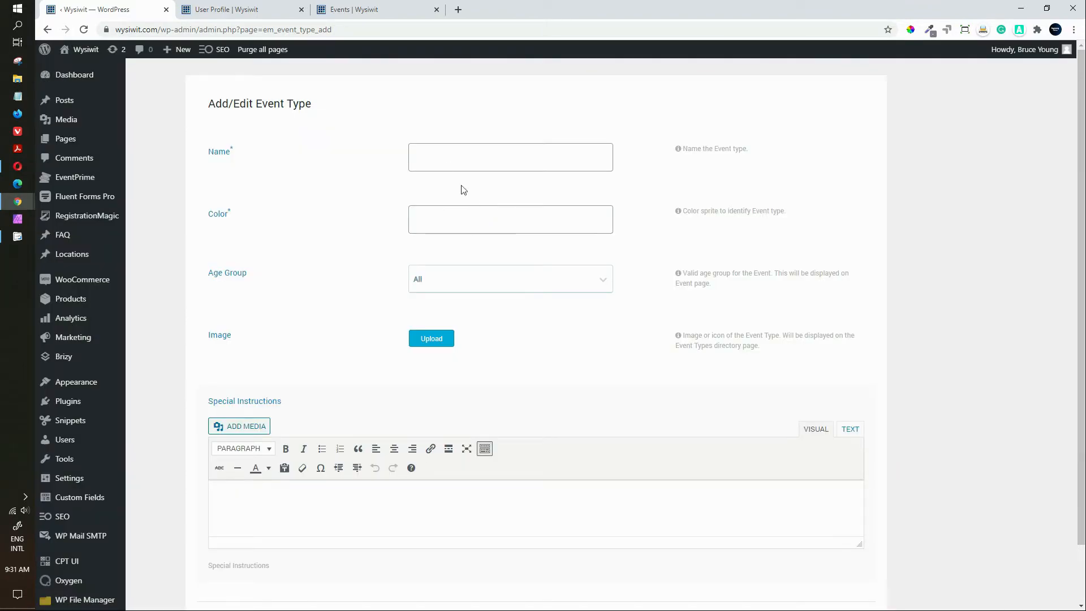
pyautogui.click(449, 148)
pyautogui.write('dem')
pyautogui.write('o Event Type')
pyautogui.click(450, 219)
pyautogui.click(435, 268)
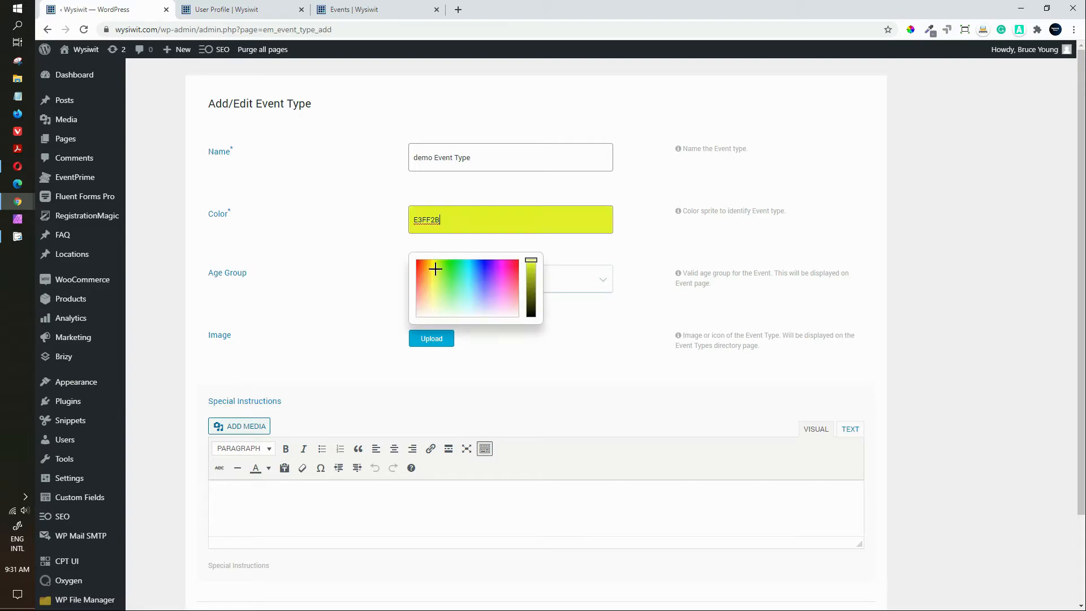
pyautogui.moveTo(435, 269); pyautogui.dragTo(453, 251)
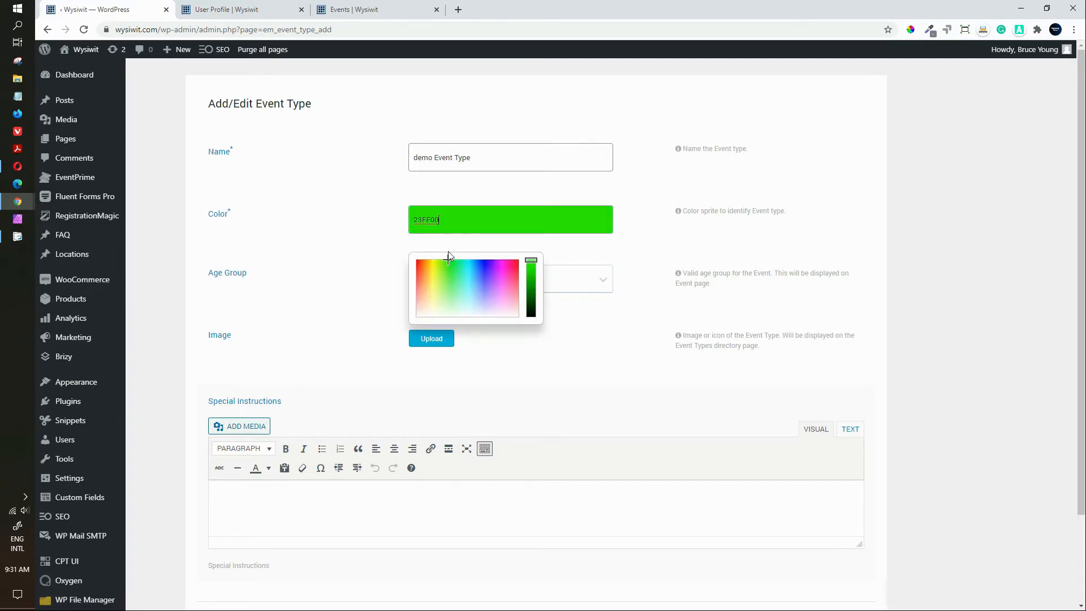
pyautogui.click(315, 234)
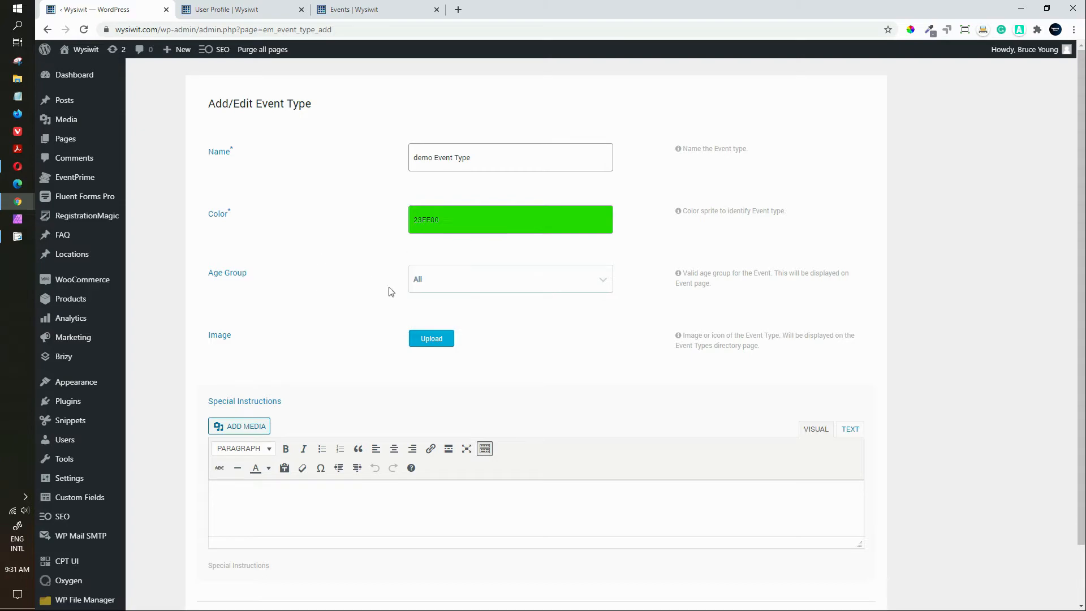
# Step: Set a custom age range of 21–51 and enter 'These are the special instructions'
pyautogui.click(450, 276)
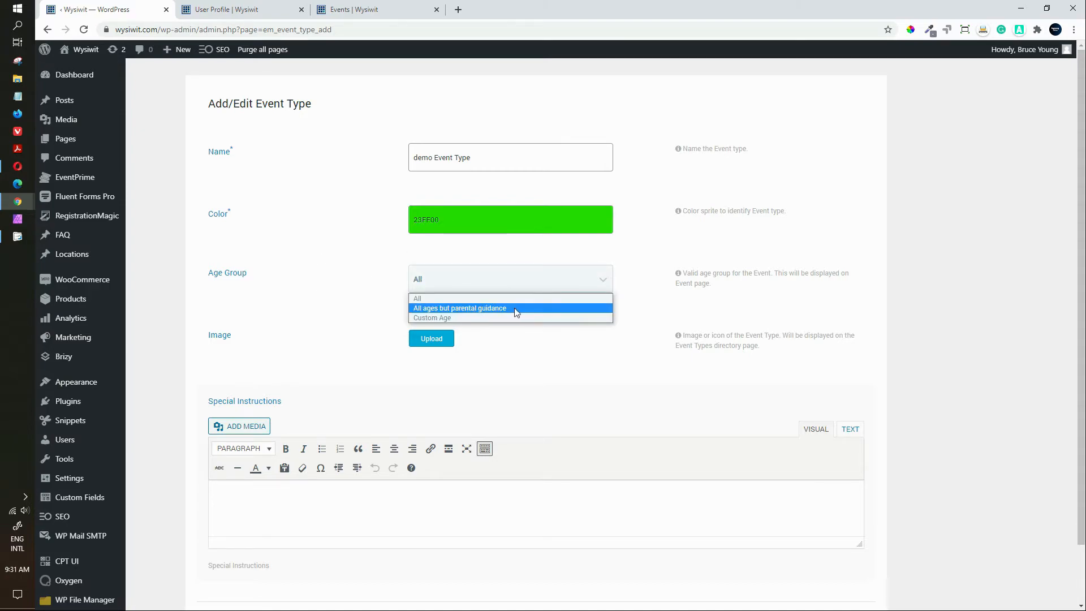
pyautogui.click(487, 318)
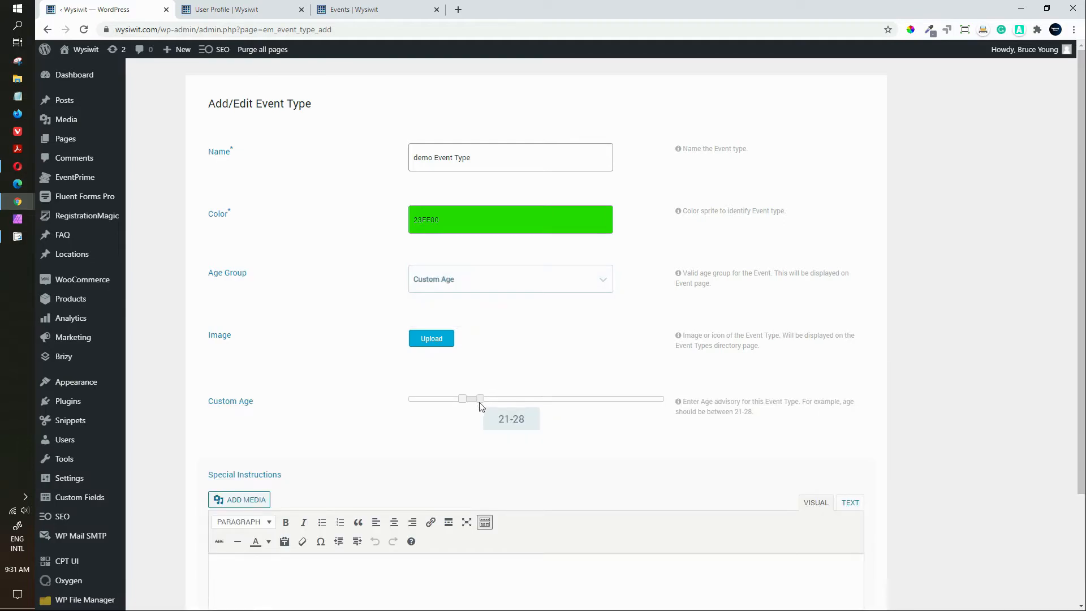
pyautogui.moveTo(479, 402); pyautogui.dragTo(539, 411)
pyautogui.scroll(-1, 409, 475)
pyautogui.click(270, 557)
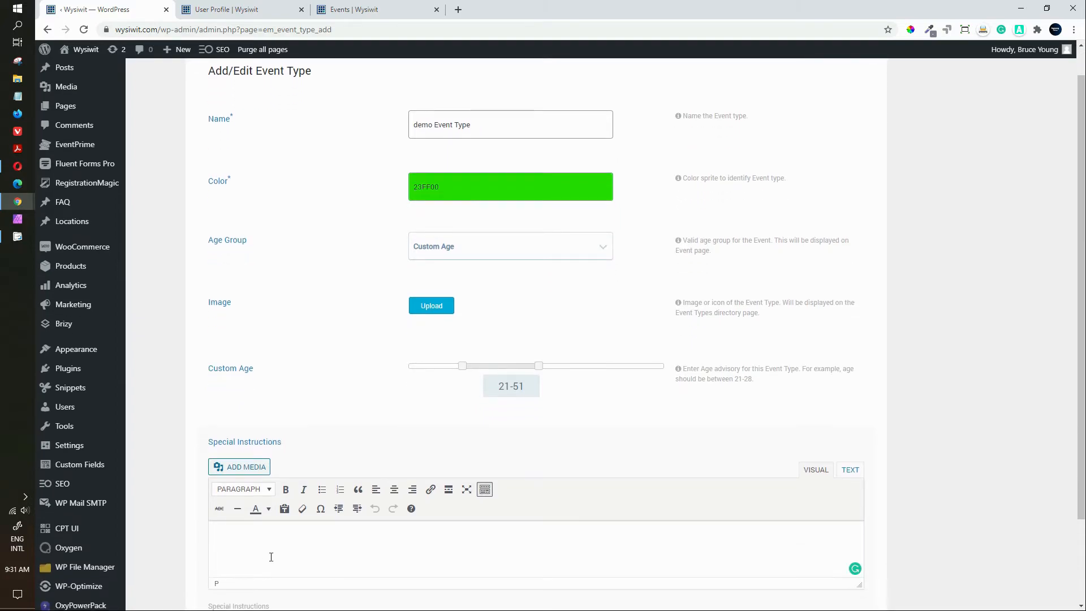
pyautogui.write('These are the special instrucitons')
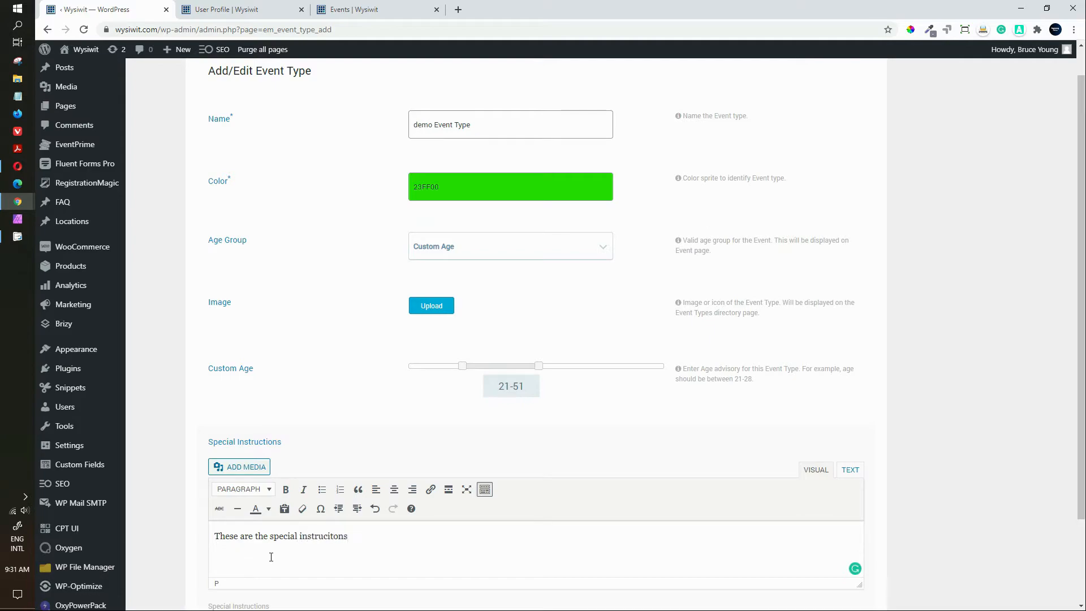
pyautogui.press('BackSpace')
pyautogui.press('BackSpace')
pyautogui.press('BackSpace')
pyautogui.press('BackSpace')
pyautogui.write('tion')
pyautogui.scroll(-2, 1069, 362)
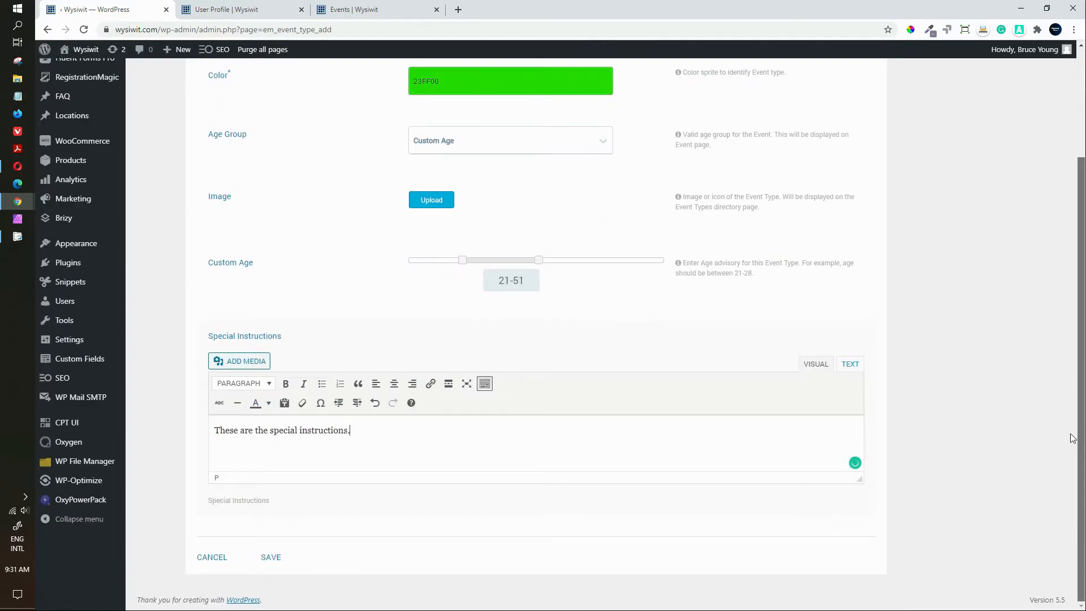
# Step: Save demo Event Type and view Demo Event's 03/09/2020 10:00–14:00 summary in the Events calendar
pyautogui.click(271, 558)
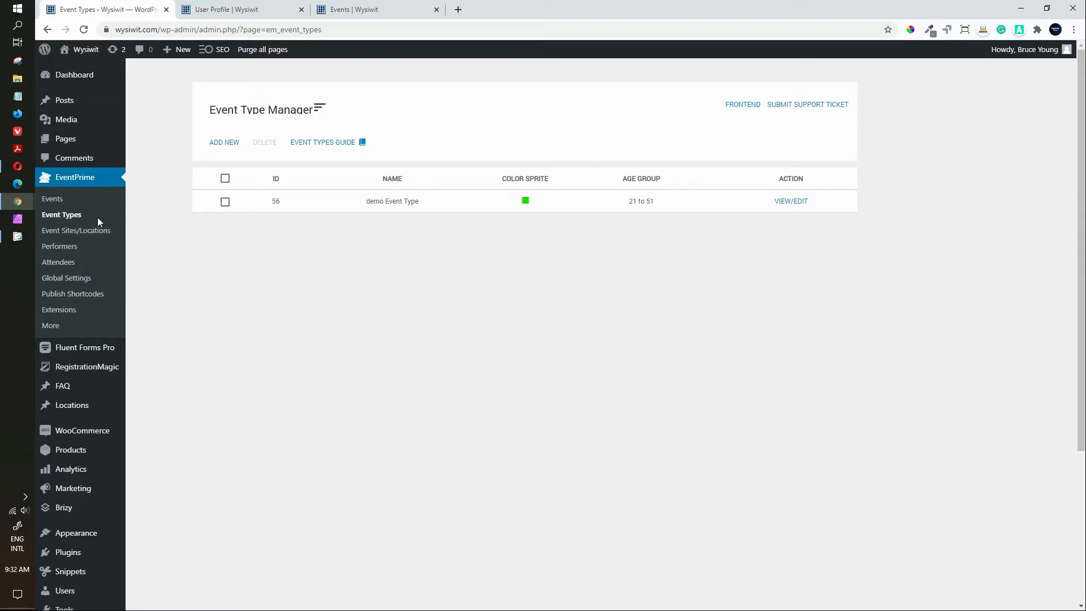
pyautogui.click(59, 199)
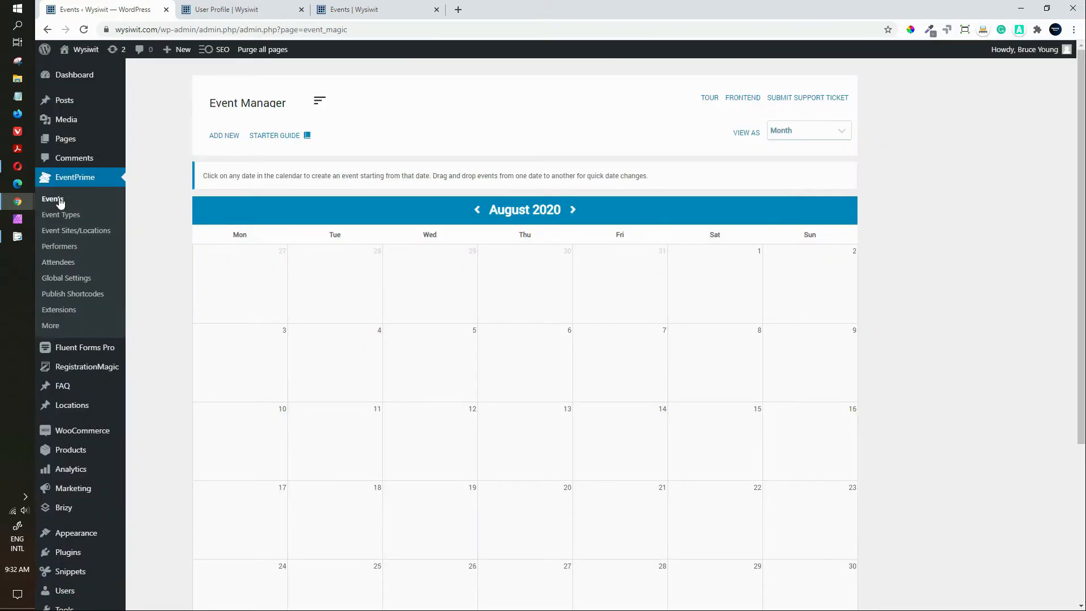
pyautogui.scroll(-5, 744, 267)
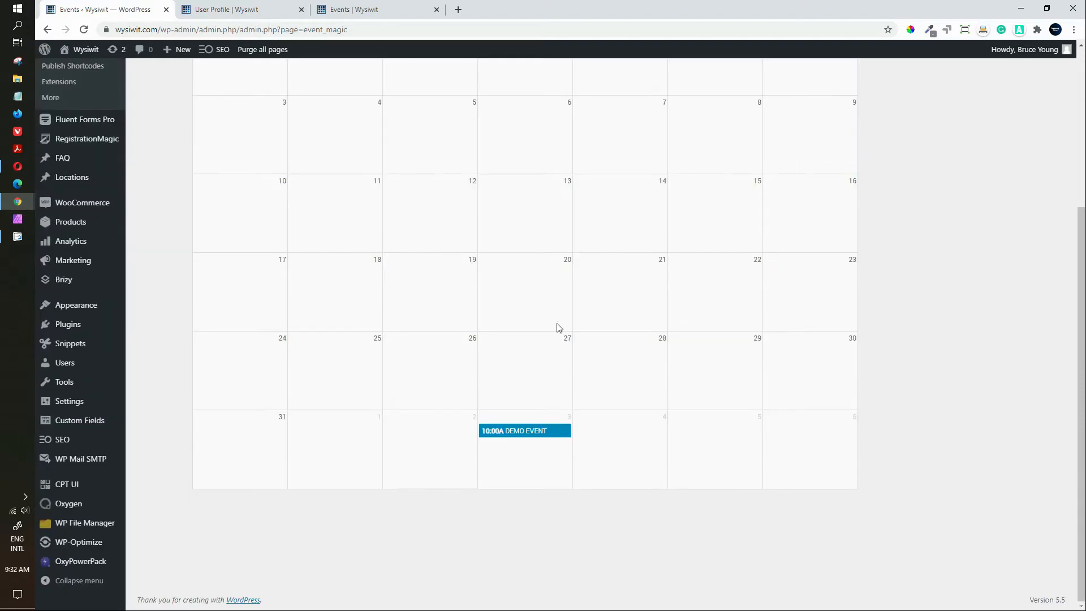
pyautogui.moveTo(538, 429)
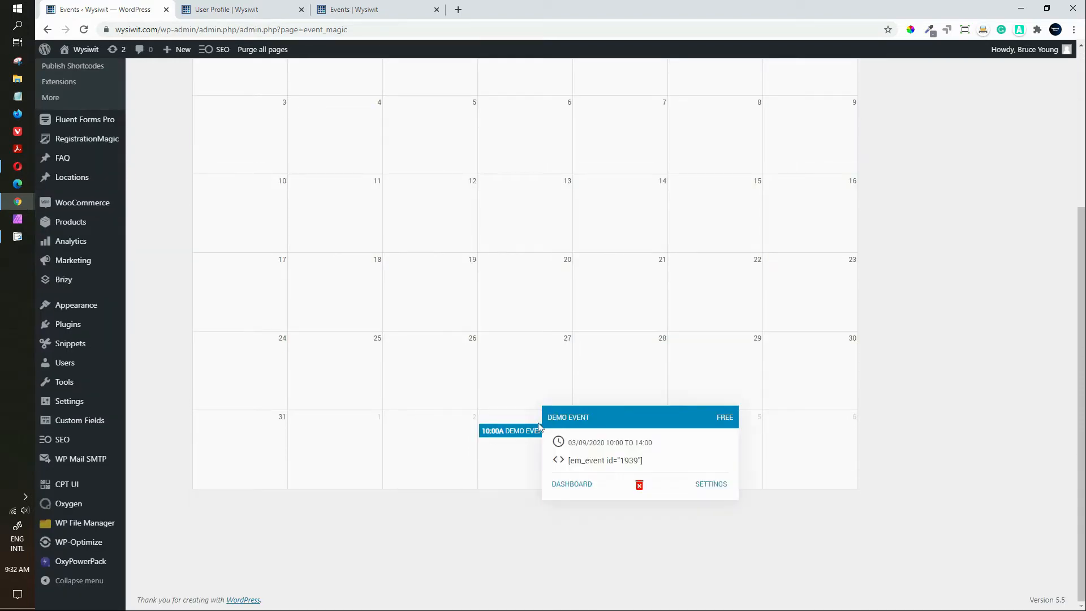
pyautogui.click(574, 489)
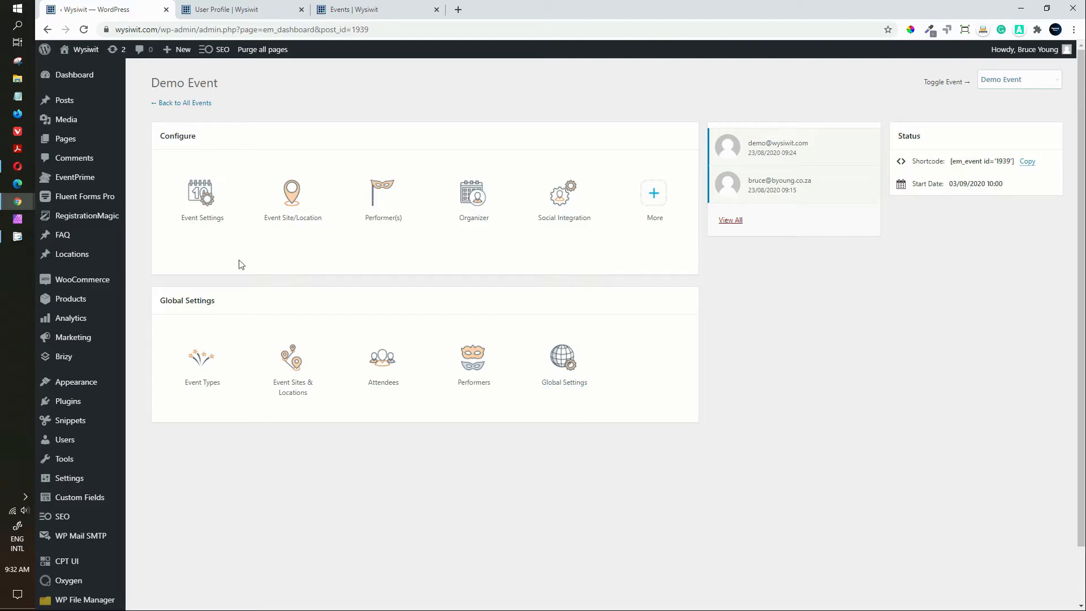
pyautogui.click(205, 197)
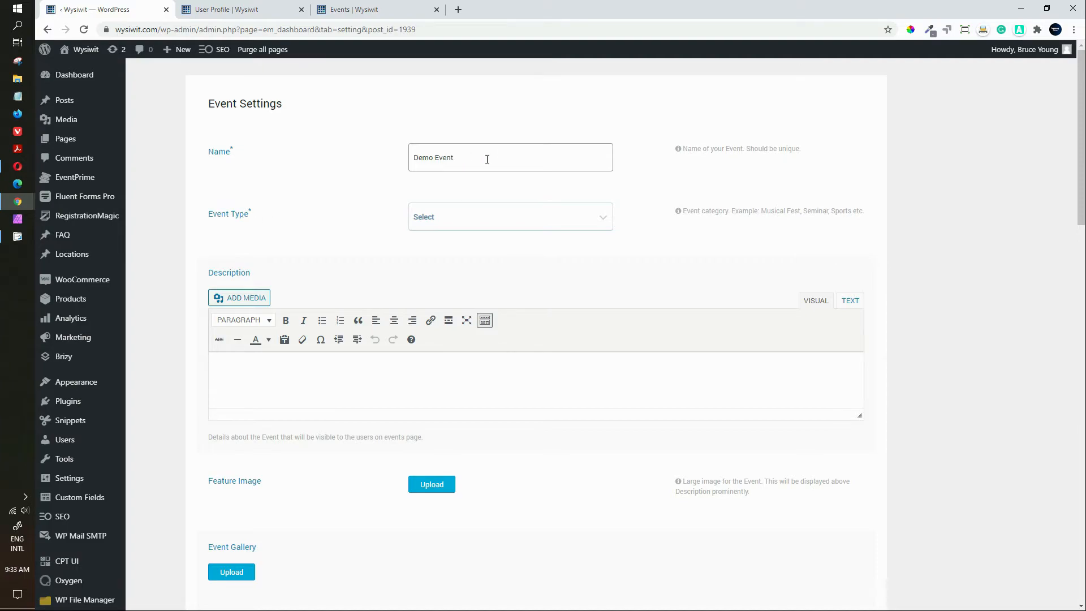
# Step: Assign demo Event Type, describe the event as 'This is a description of the event', and upload a feature image
pyautogui.click(604, 216)
pyautogui.click(482, 248)
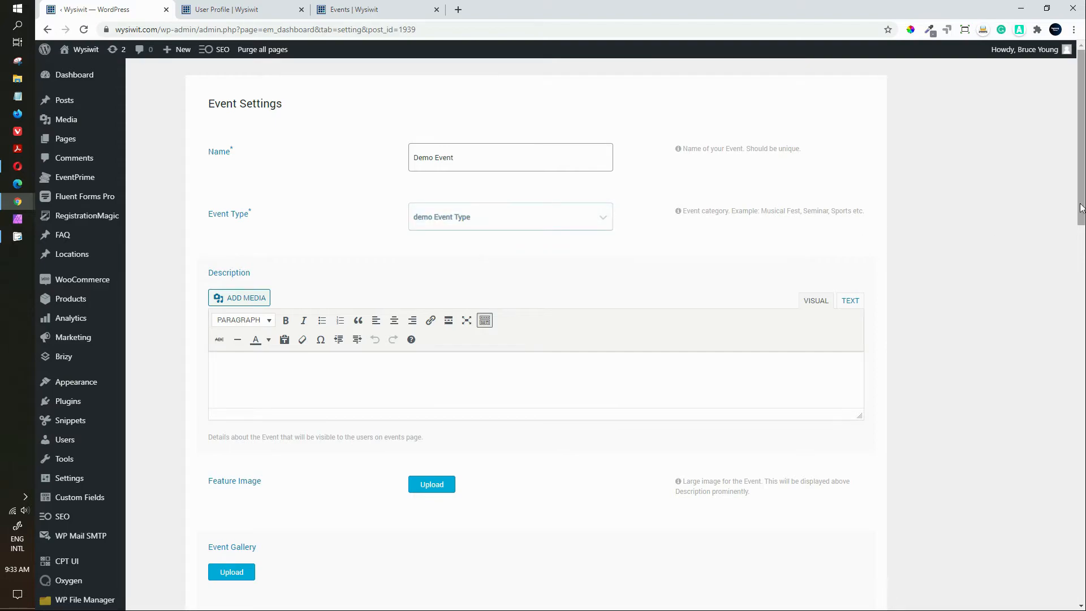
pyautogui.moveTo(1079, 210); pyautogui.dragTo(1076, 270)
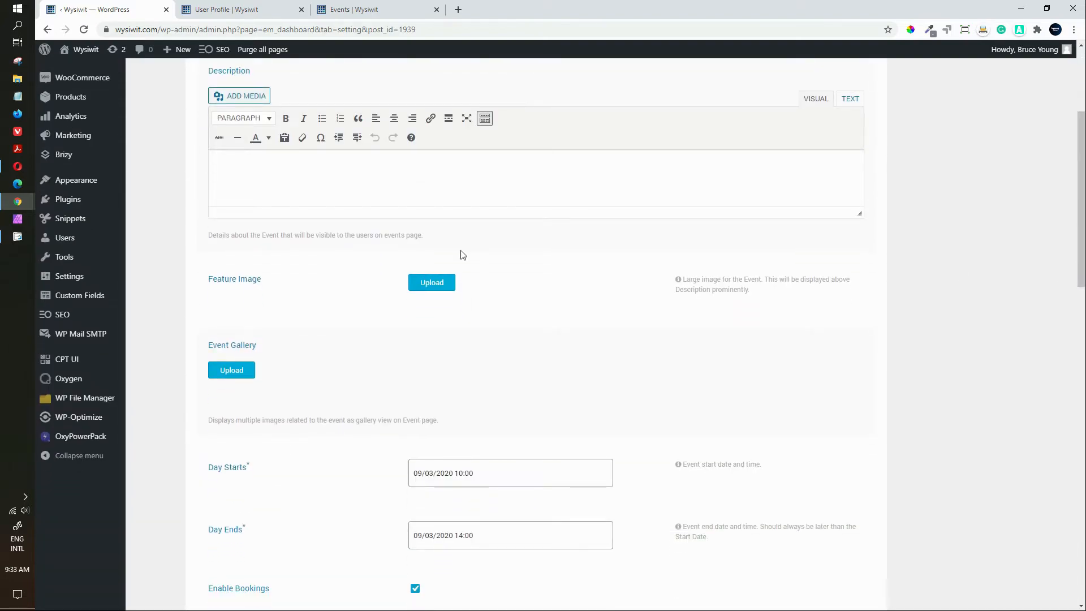
pyautogui.click(412, 181)
pyautogui.write('This is')
pyautogui.write(' a descip')
pyautogui.write('ription of the event.')
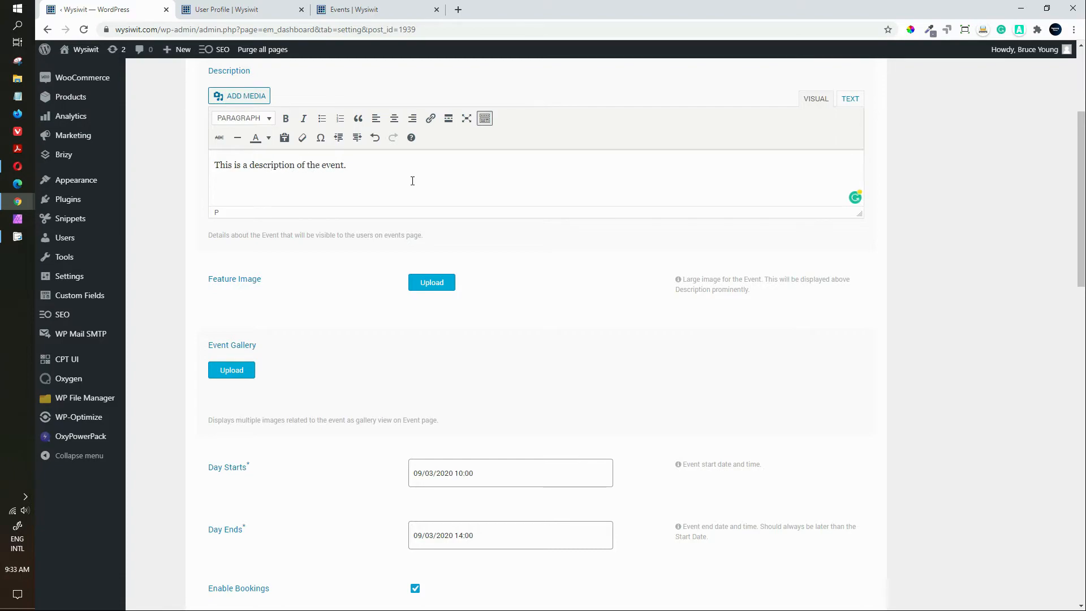
pyautogui.click(423, 291)
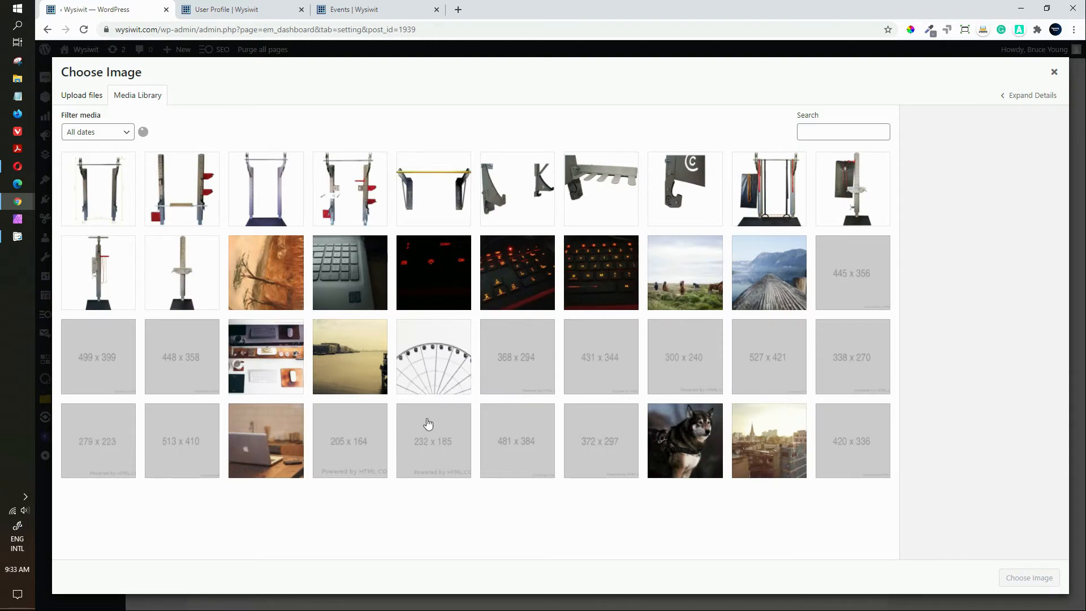
# Step: Use the husky photo as Demo Event's feature image
pyautogui.click(681, 446)
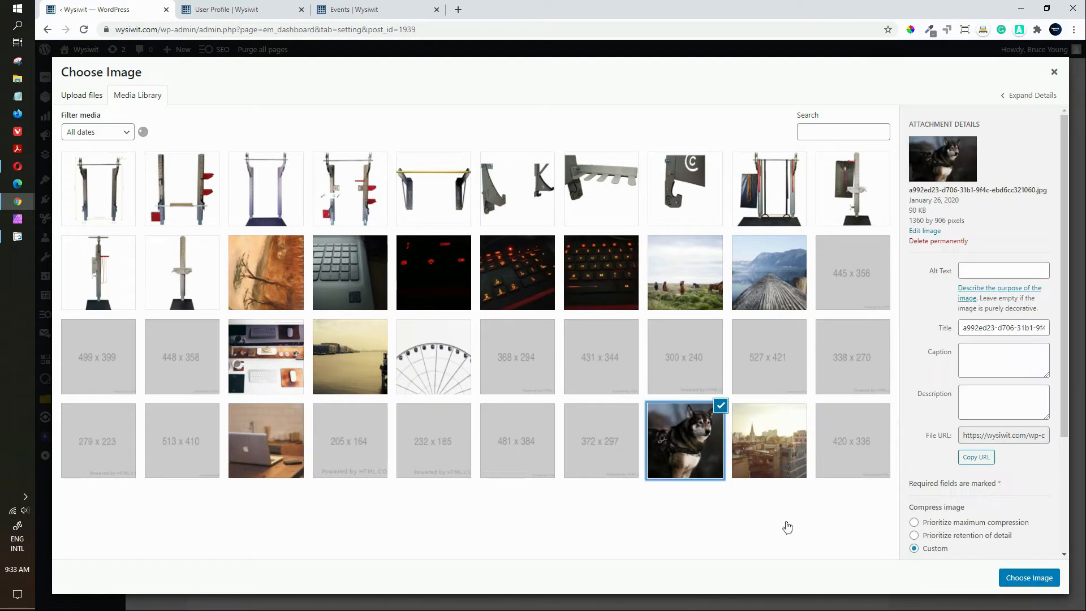
pyautogui.click(1018, 577)
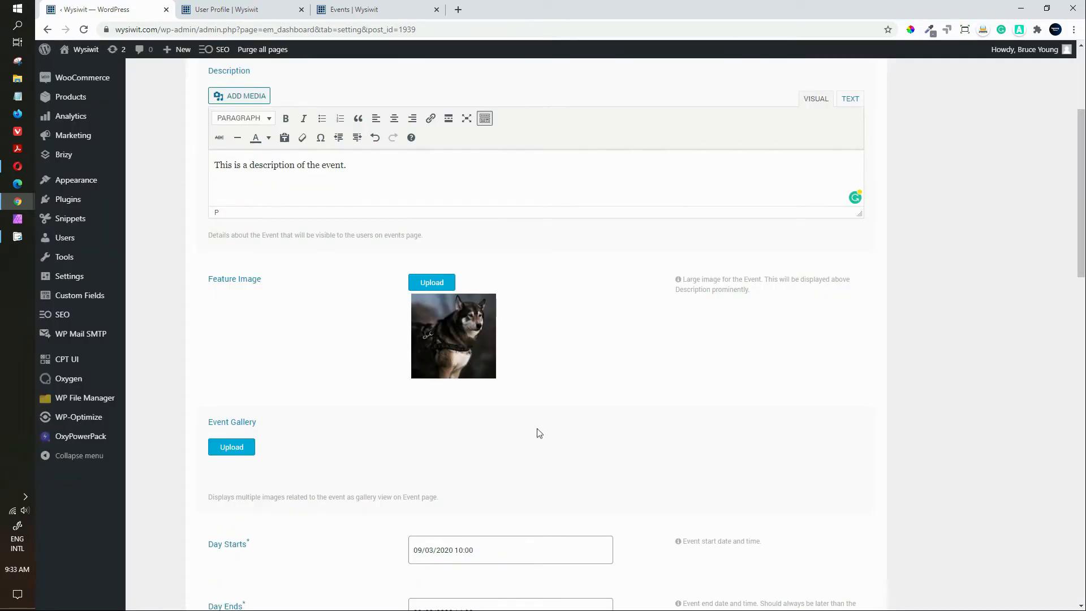
pyautogui.scroll(-3, 535, 441)
pyautogui.scroll(-3, 533, 448)
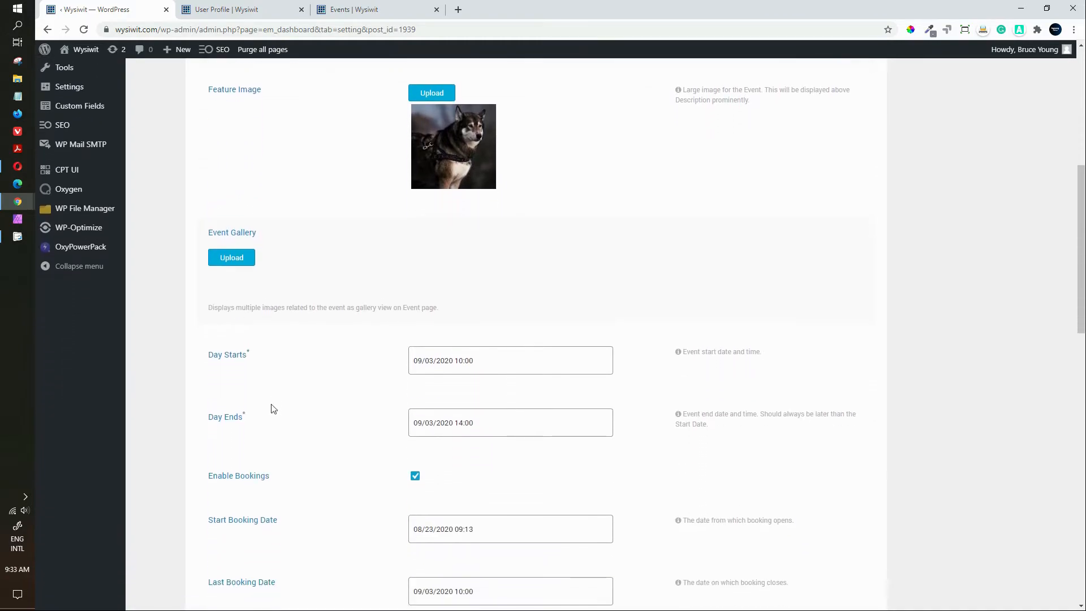
# Step: Add the horses photo to the event gallery
pyautogui.click(226, 255)
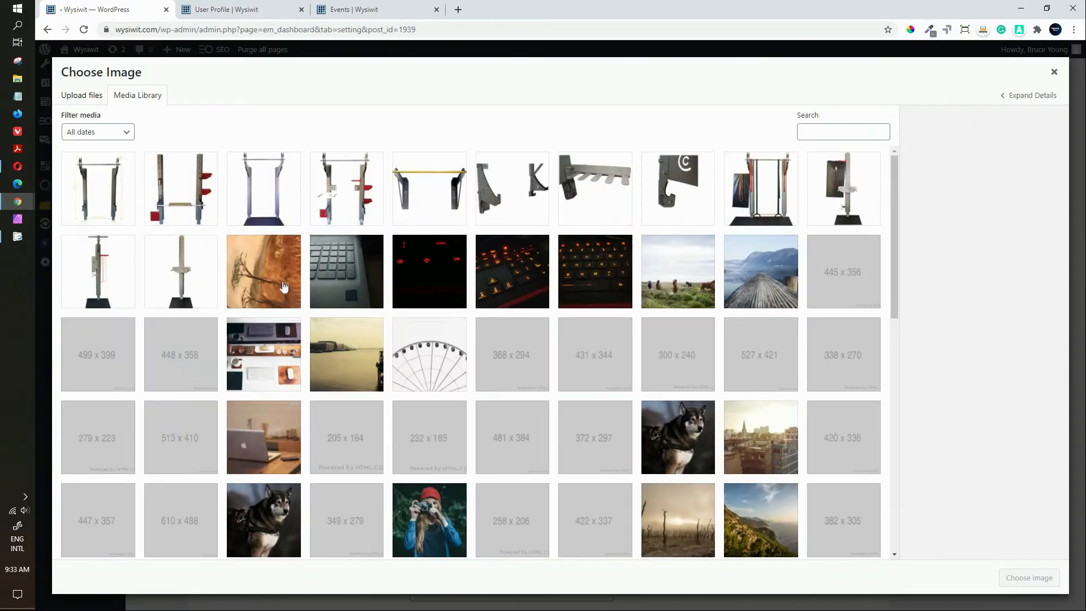
pyautogui.click(263, 283)
pyautogui.click(355, 289)
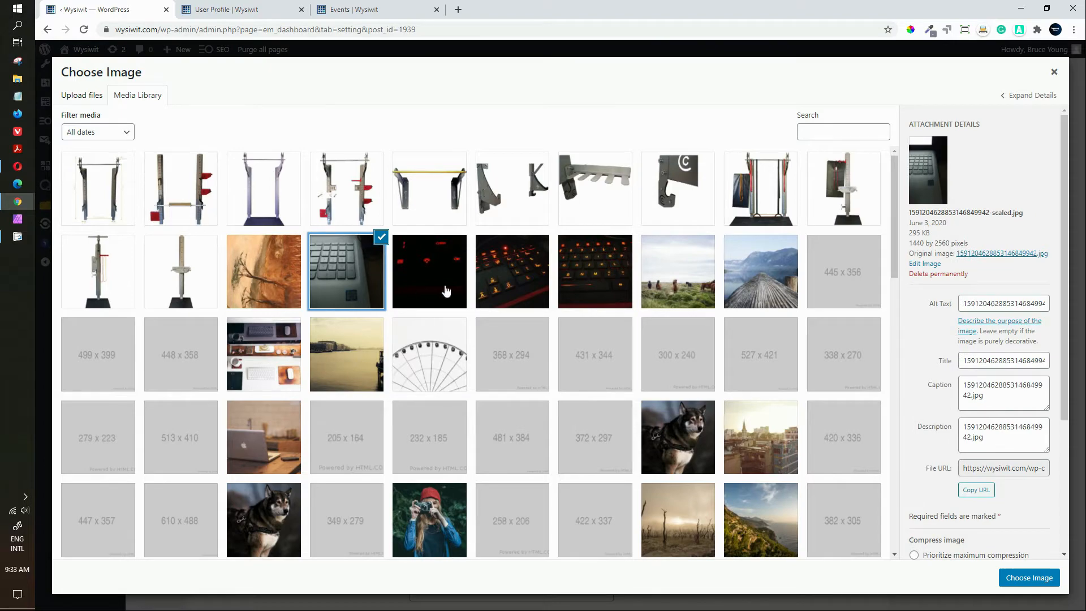
pyautogui.click(673, 277)
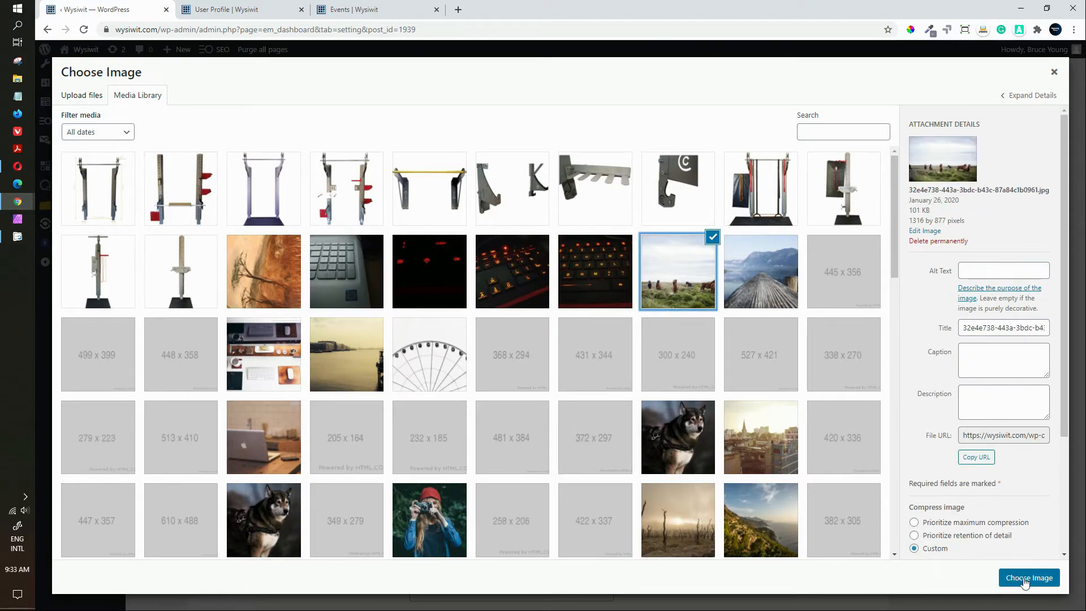
pyautogui.click(1027, 578)
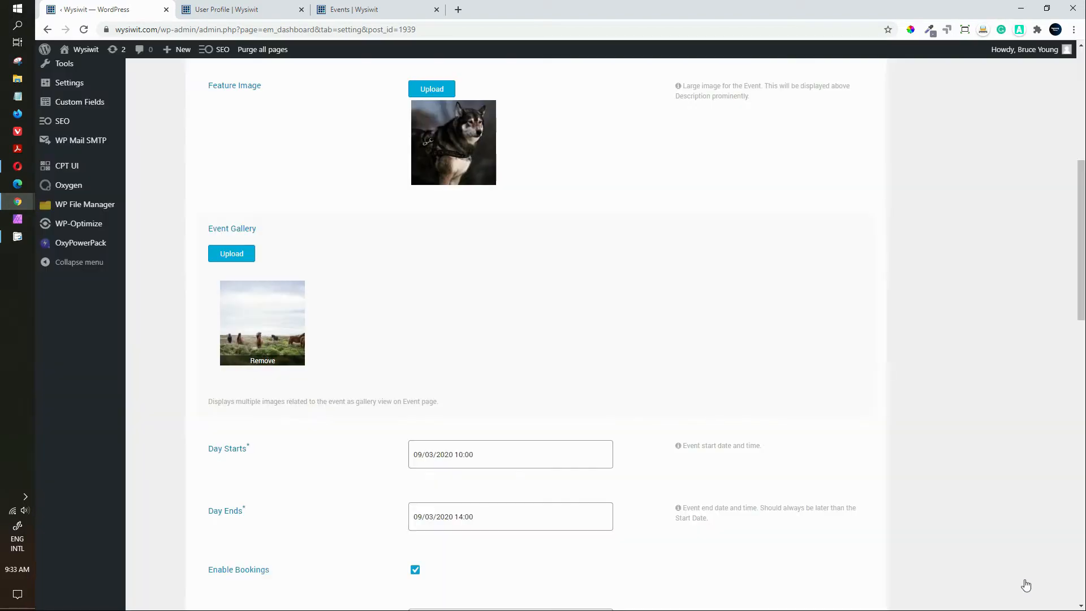
# Step: Add the laptop and coastal mountain photos to the gallery as well
pyautogui.click(231, 253)
pyautogui.click(280, 455)
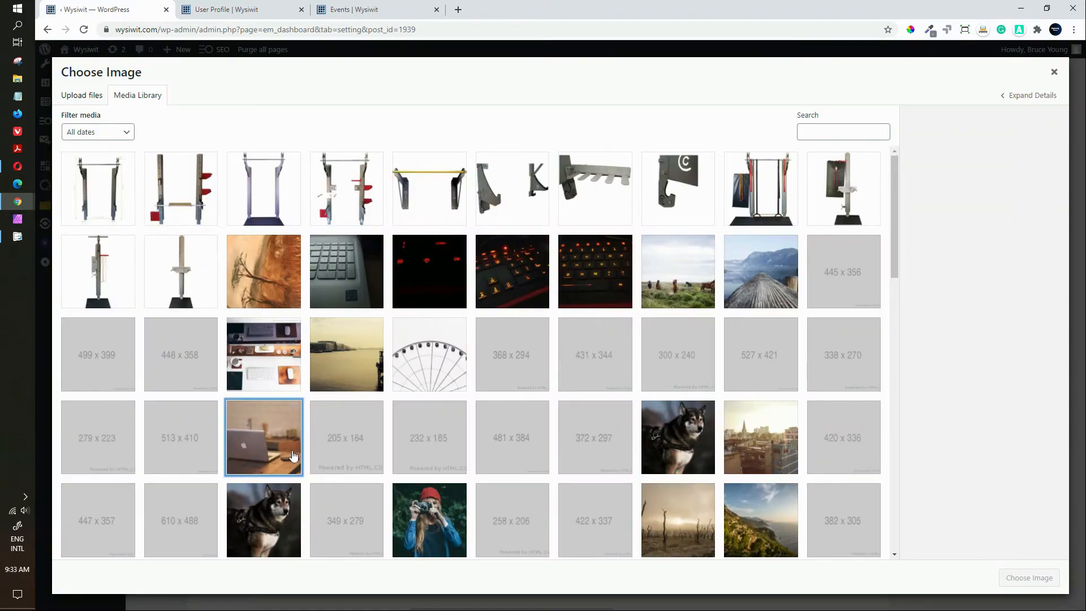
pyautogui.click(1015, 583)
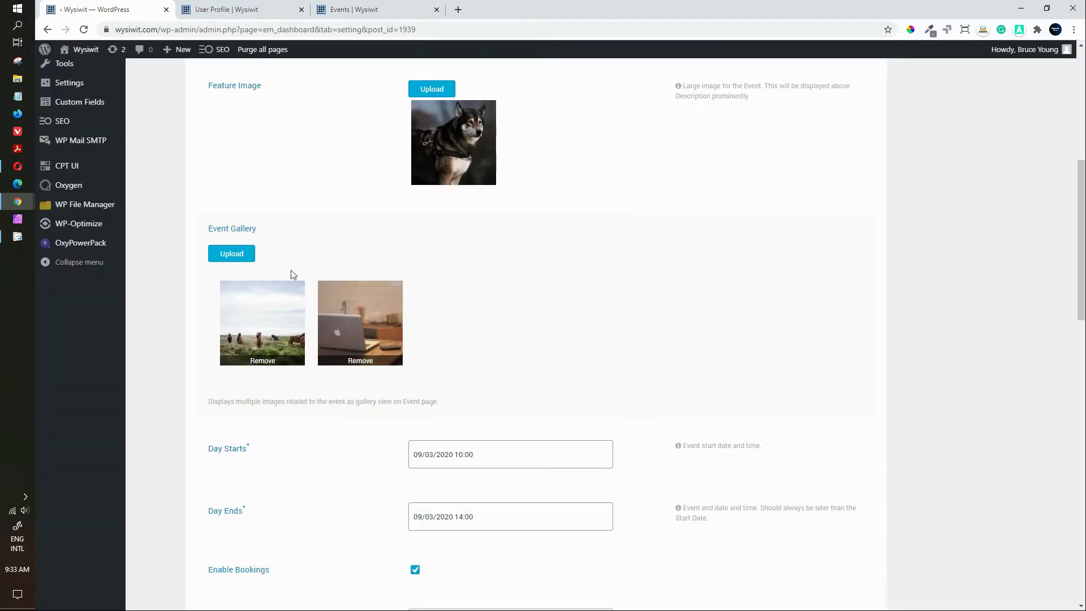
pyautogui.click(222, 254)
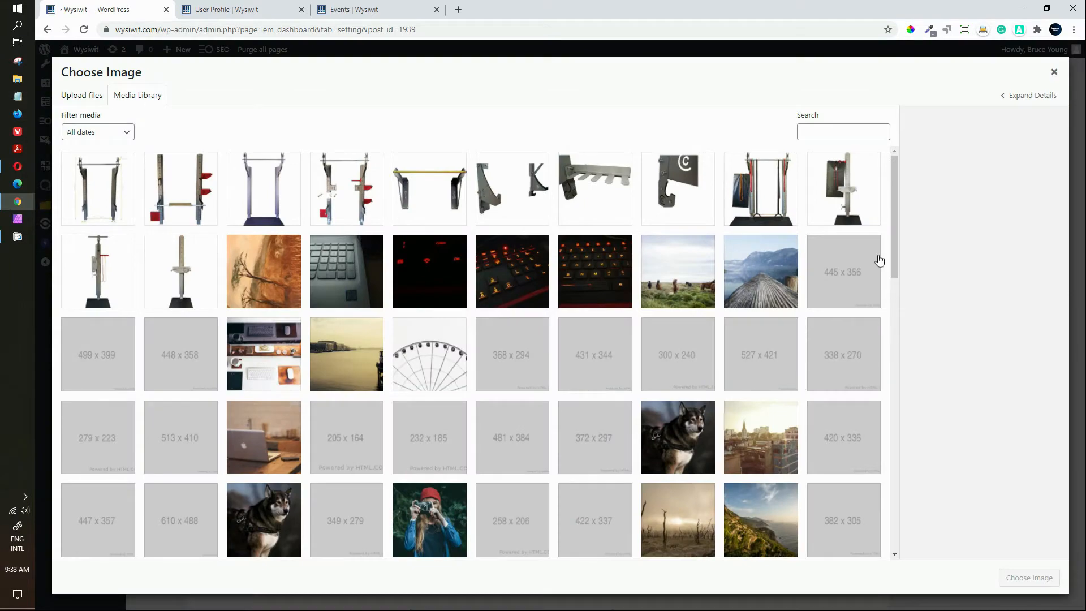
pyautogui.moveTo(896, 244); pyautogui.dragTo(894, 308)
pyautogui.scroll(-3, 894, 313)
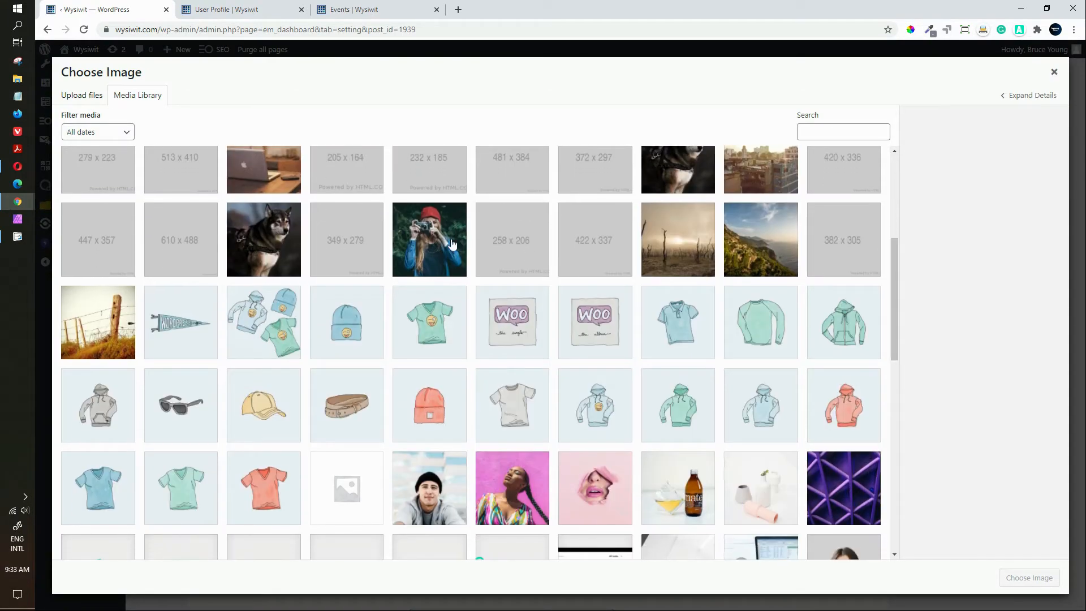
pyautogui.click(752, 254)
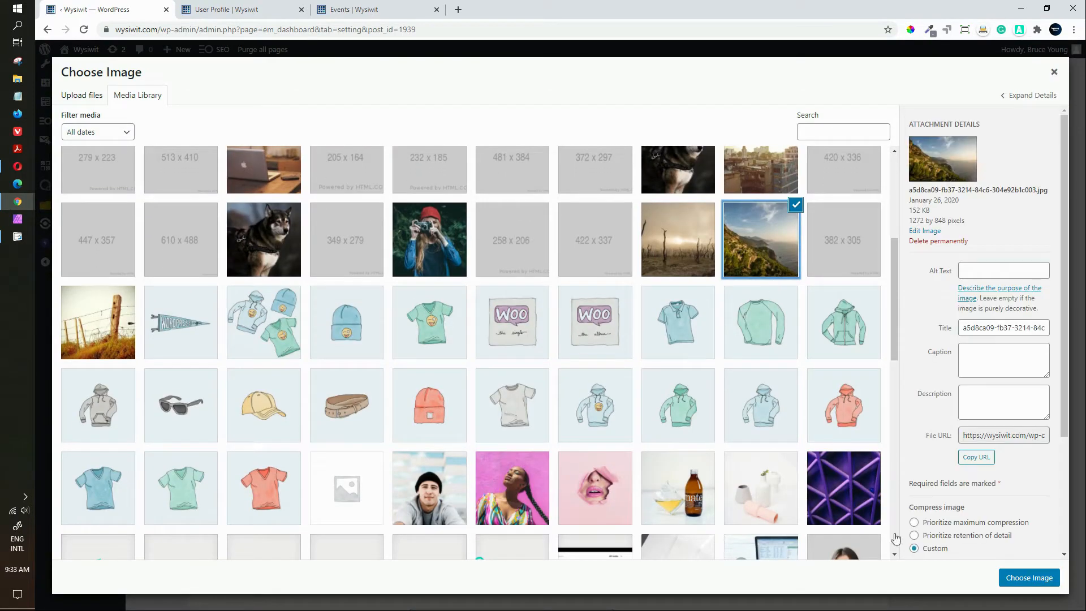
pyautogui.click(1027, 577)
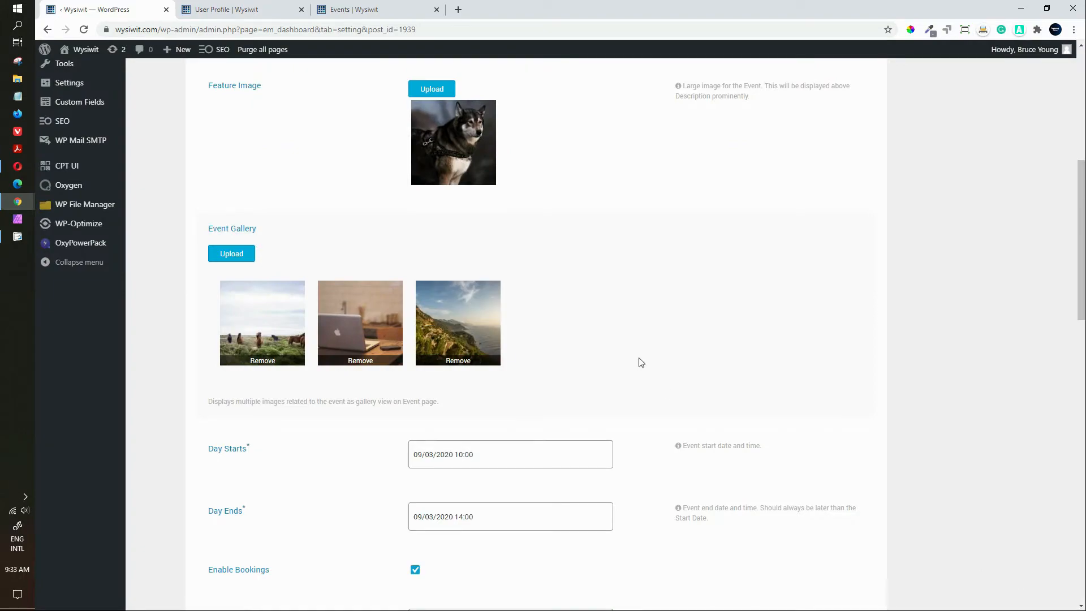
pyautogui.scroll(-1, 637, 364)
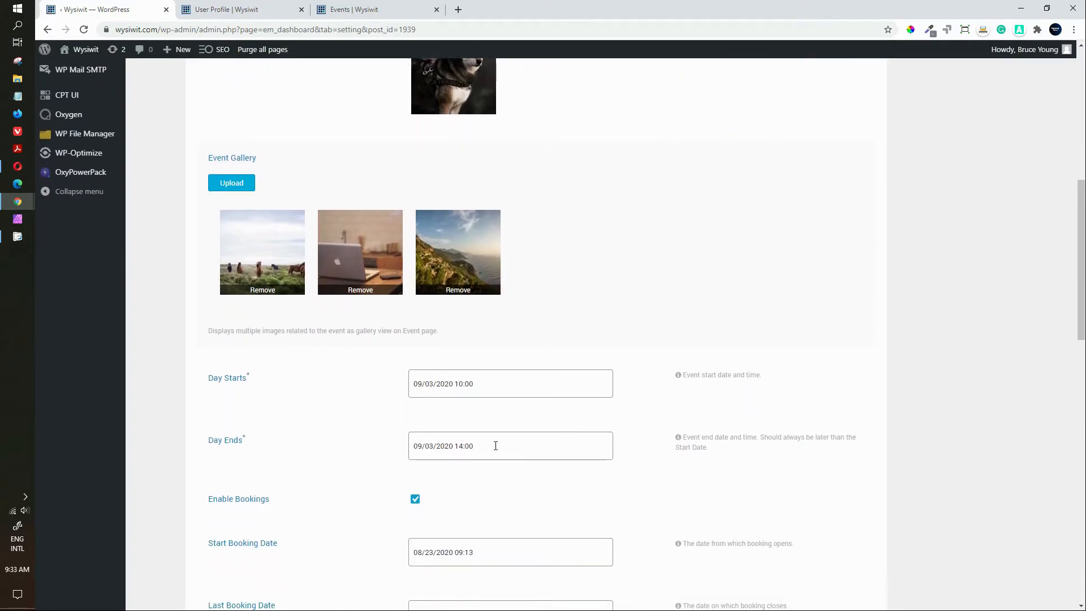
# Step: Allow attendees to cancel their bookings
pyautogui.moveTo(1081, 266); pyautogui.dragTo(1083, 386)
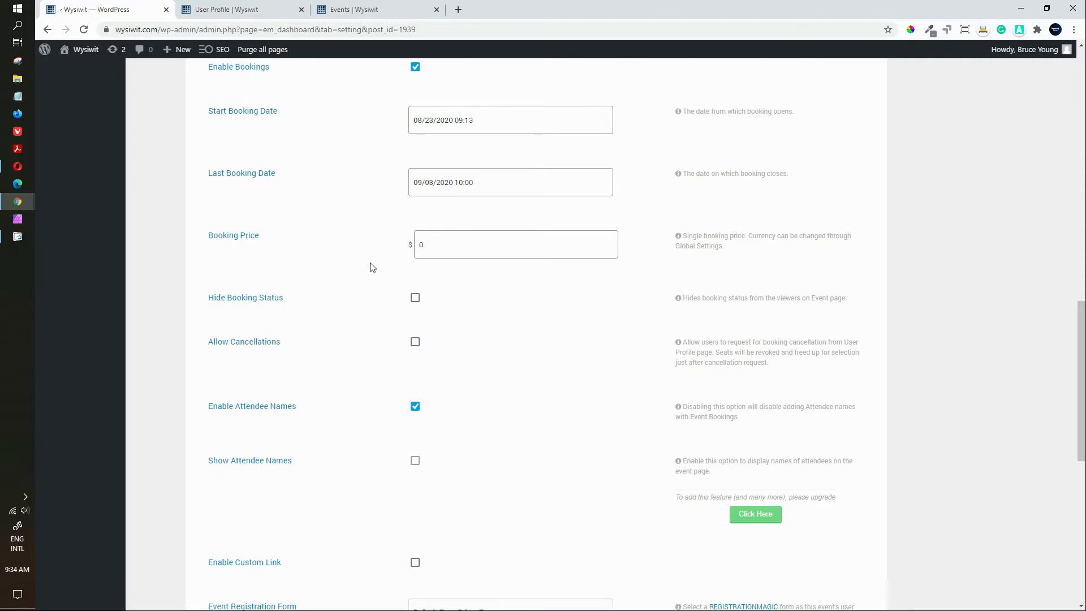
pyautogui.scroll(-1, 437, 246)
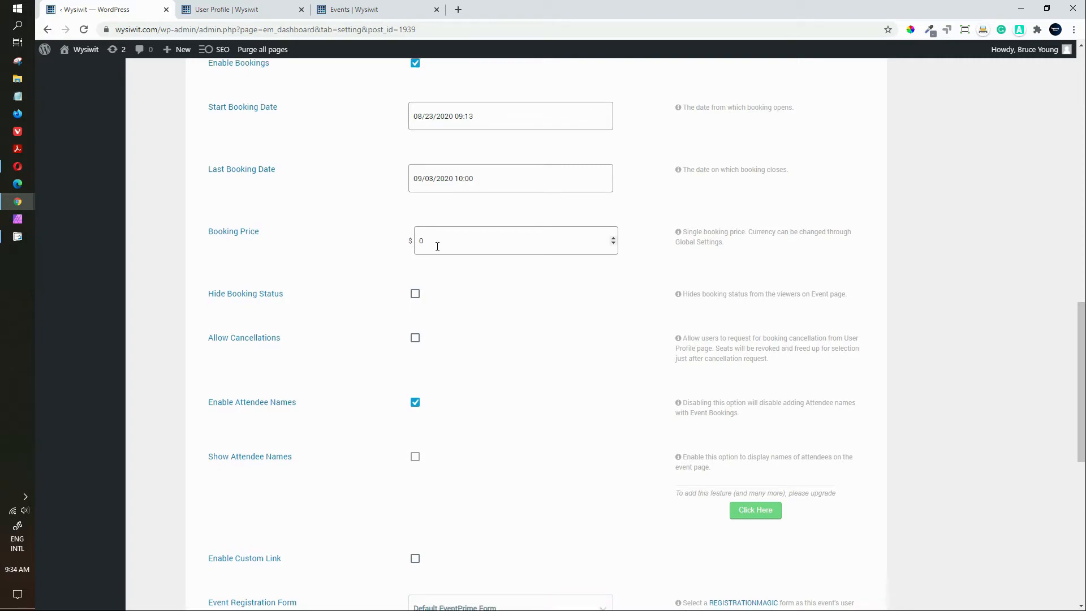
pyautogui.scroll(-3, 437, 246)
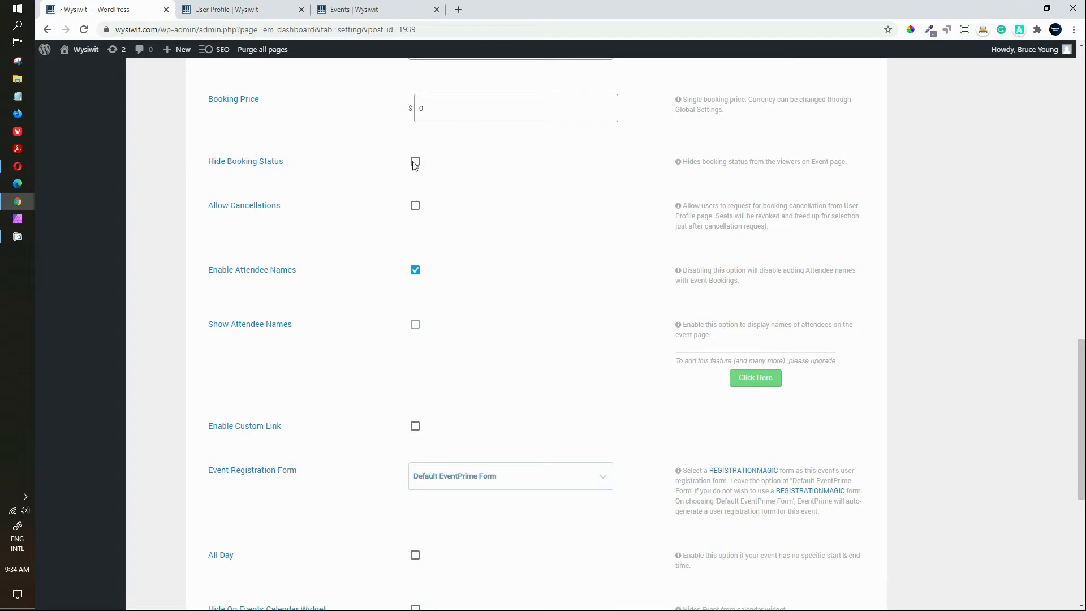
pyautogui.click(416, 208)
# Step: Leave the custom link option off and keep the Default EventPrime Form for registration
pyautogui.scroll(-1, 474, 273)
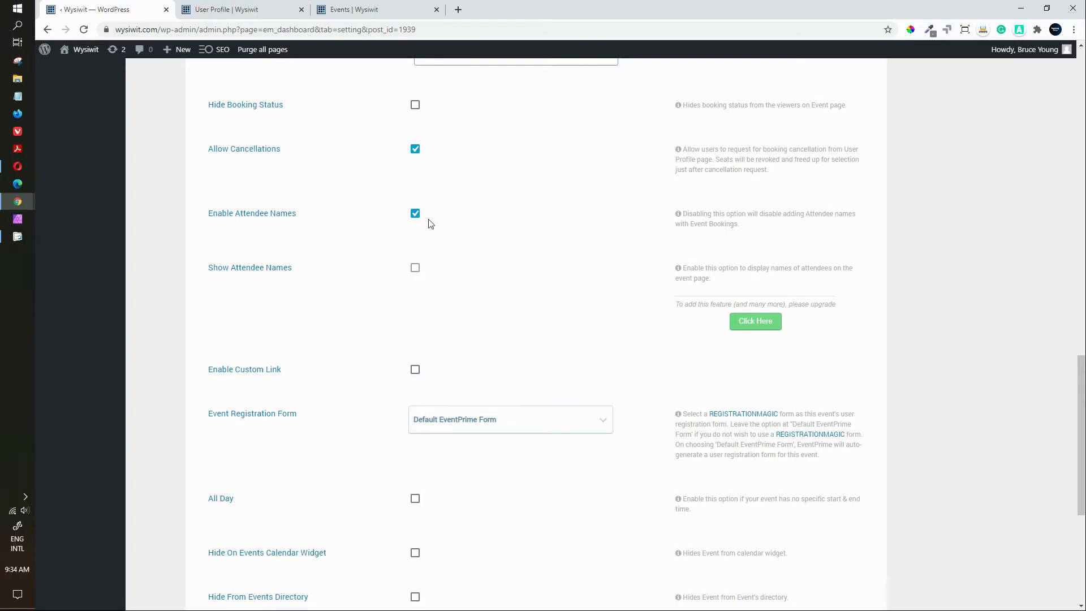
pyautogui.scroll(-2, 455, 321)
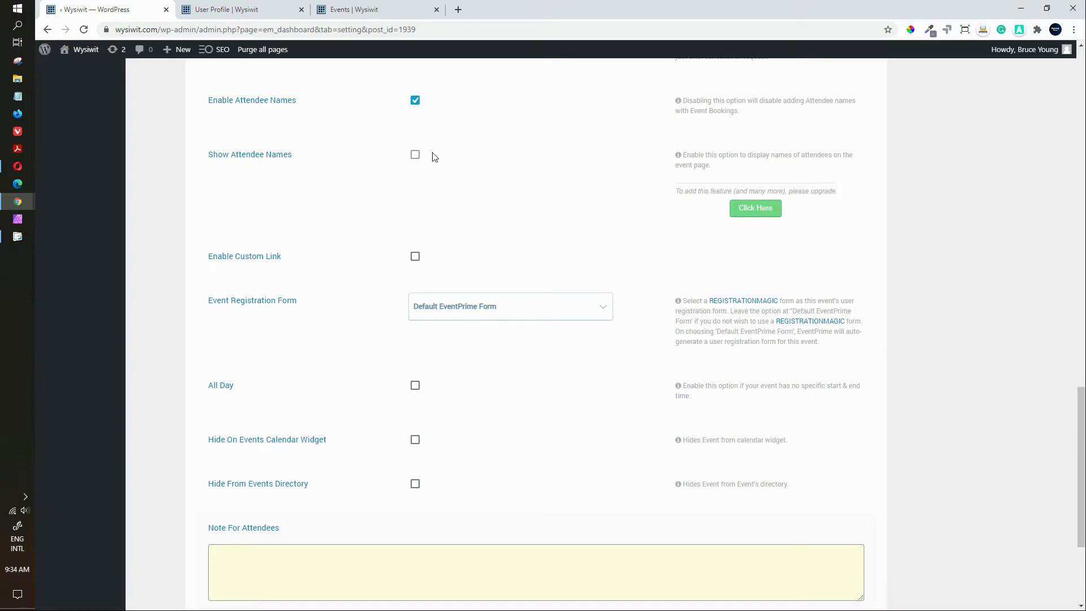
pyautogui.scroll(-2, 426, 212)
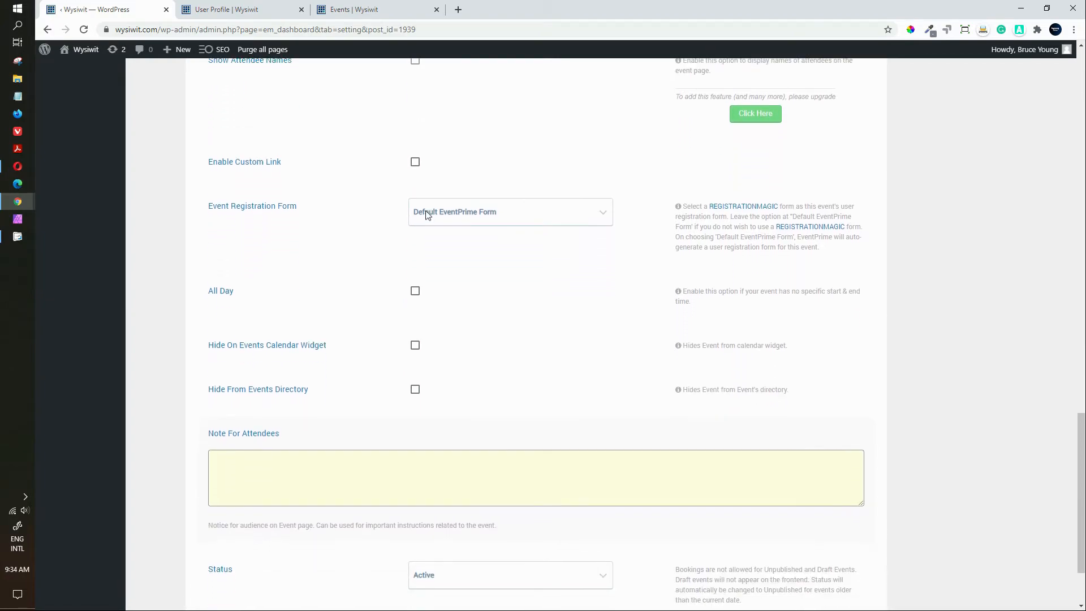
pyautogui.click(414, 166)
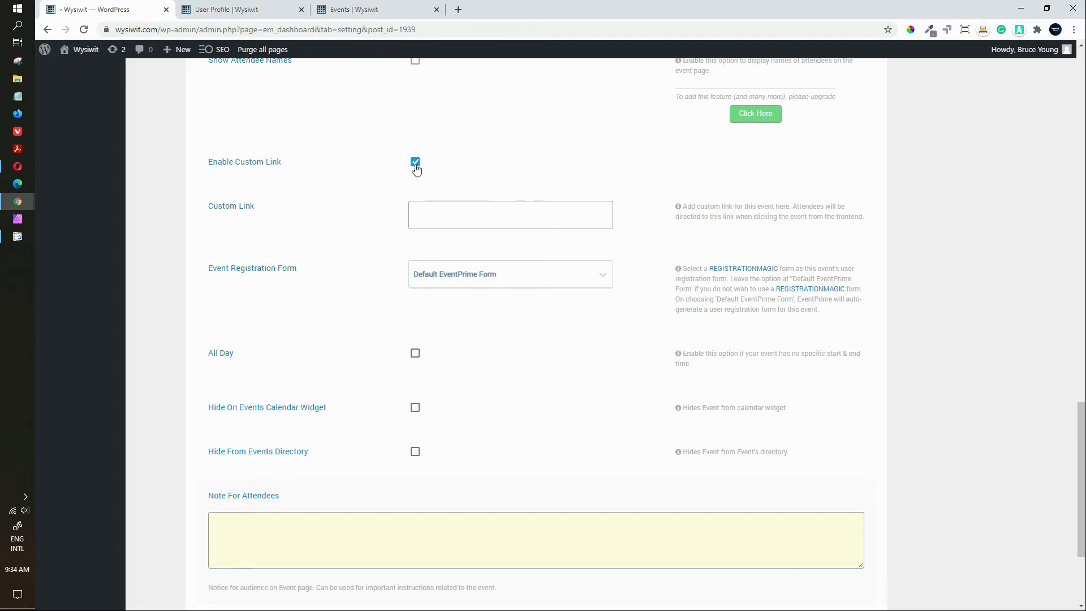
pyautogui.click(415, 163)
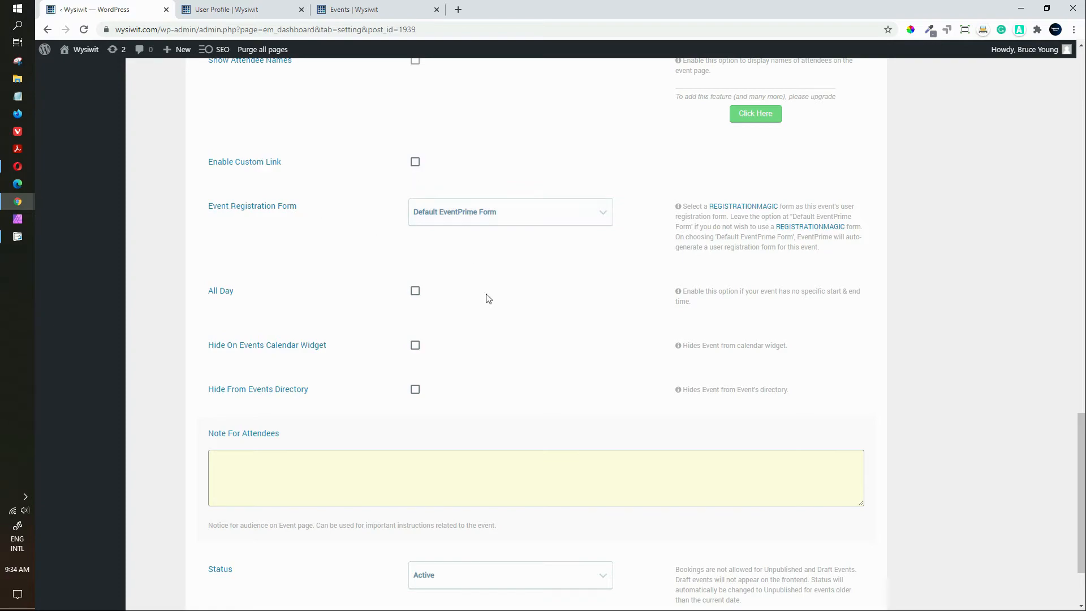
pyautogui.click(604, 210)
pyautogui.click(604, 209)
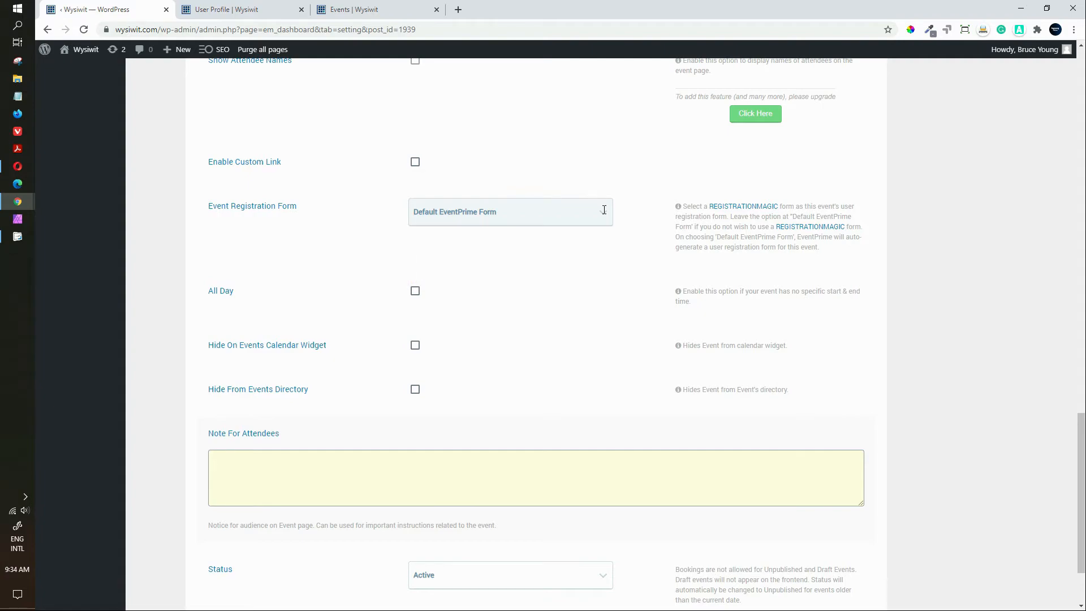
# Step: Enter 'Special Note' as the note for attendees and save the event settings
pyautogui.scroll(-1, 536, 351)
pyautogui.scroll(-2, 537, 353)
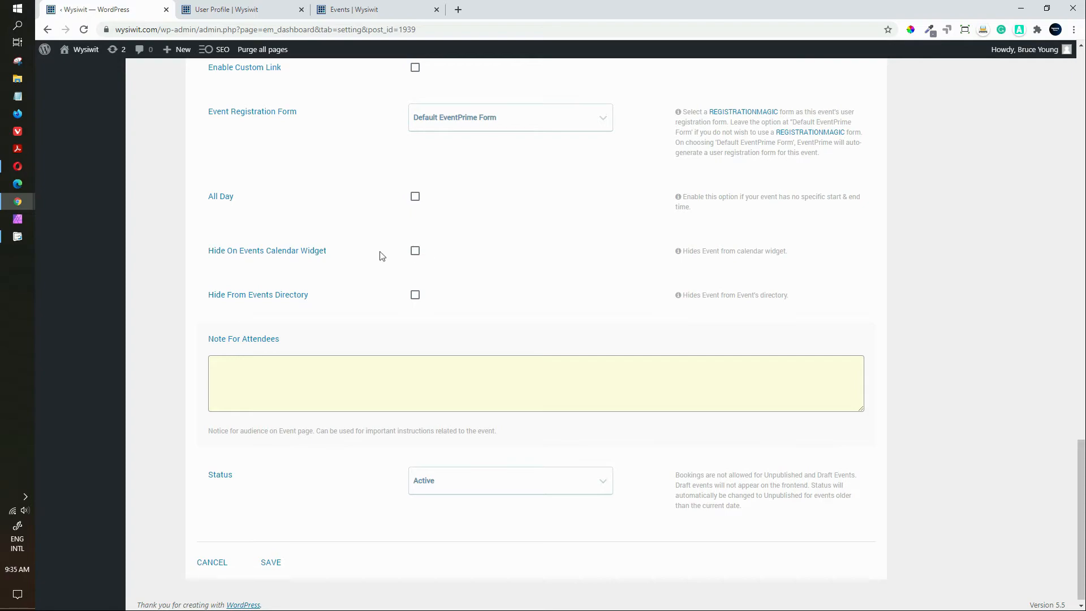
pyautogui.scroll(-1, 433, 251)
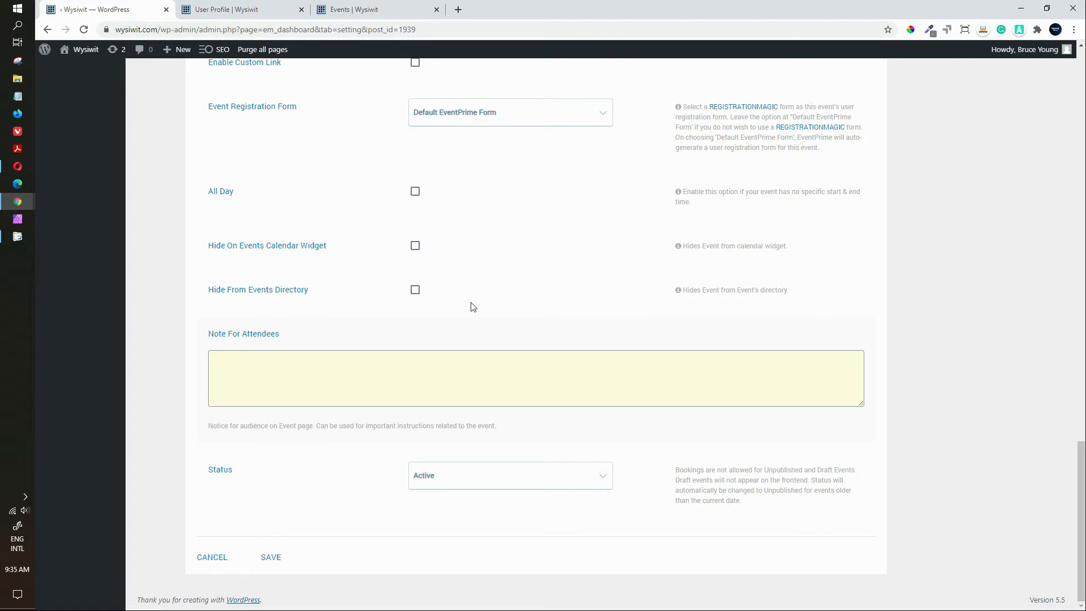
pyautogui.click(301, 371)
pyautogui.write('Special Note')
pyautogui.click(263, 562)
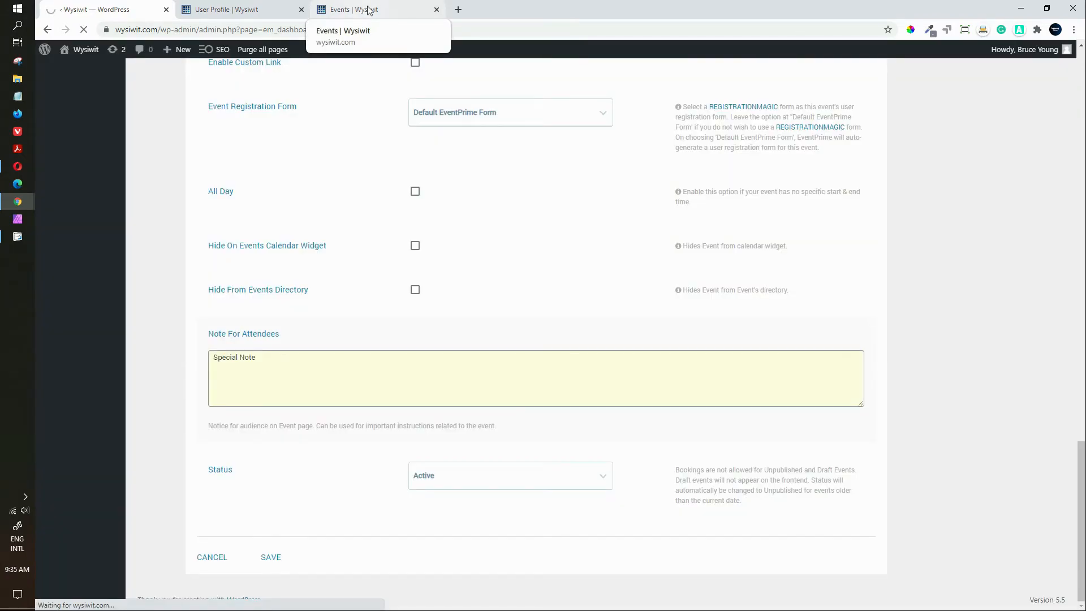
# Step: Reload the public Events page and move it to September 2020, showing Demo Event at 10:00am
pyautogui.click(368, 10)
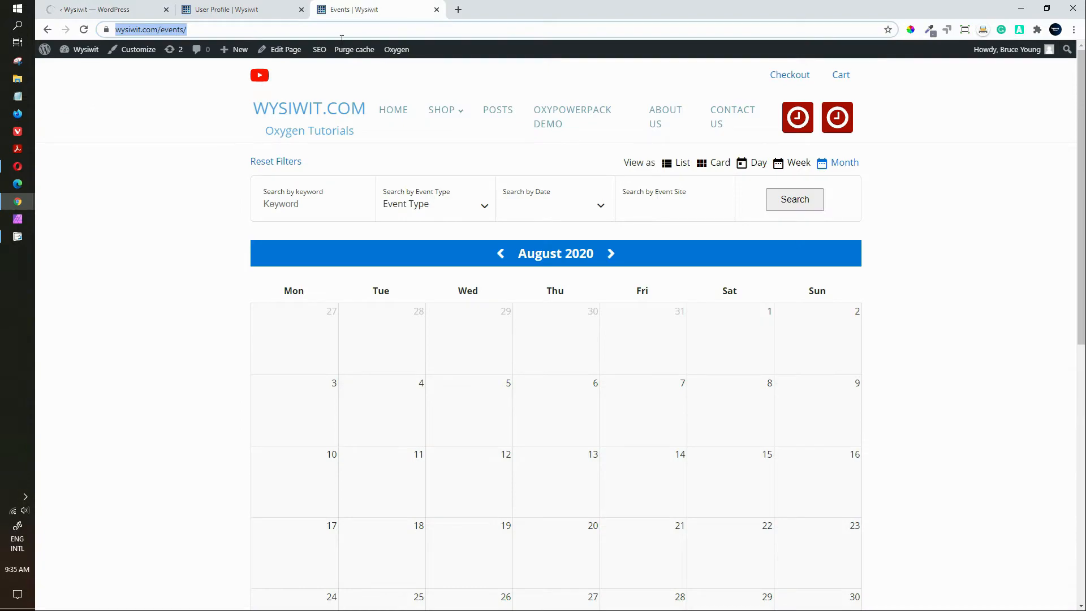
pyautogui.click(83, 30)
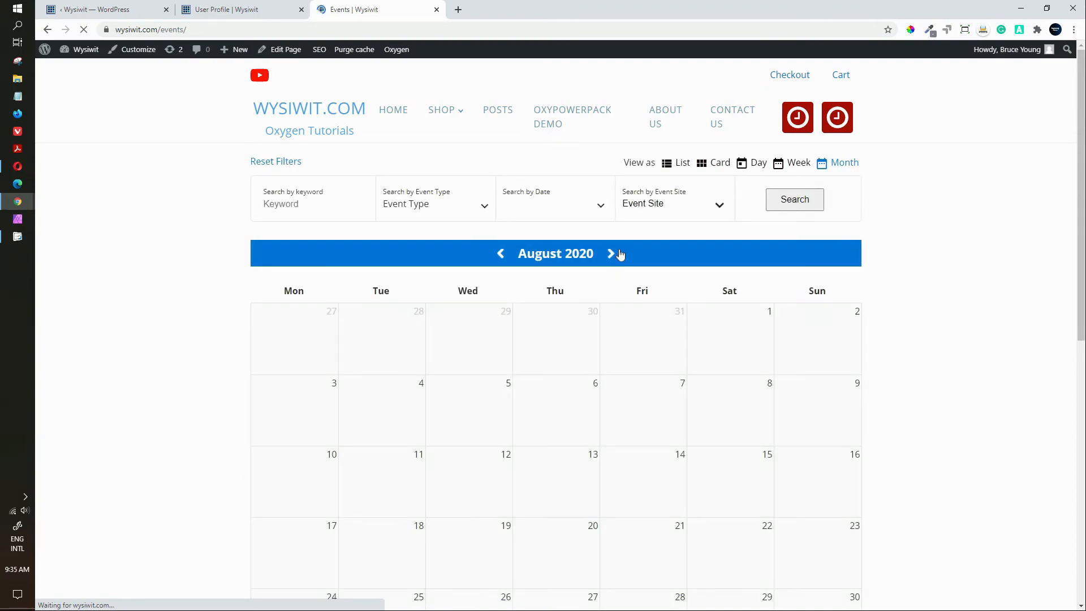
pyautogui.click(611, 253)
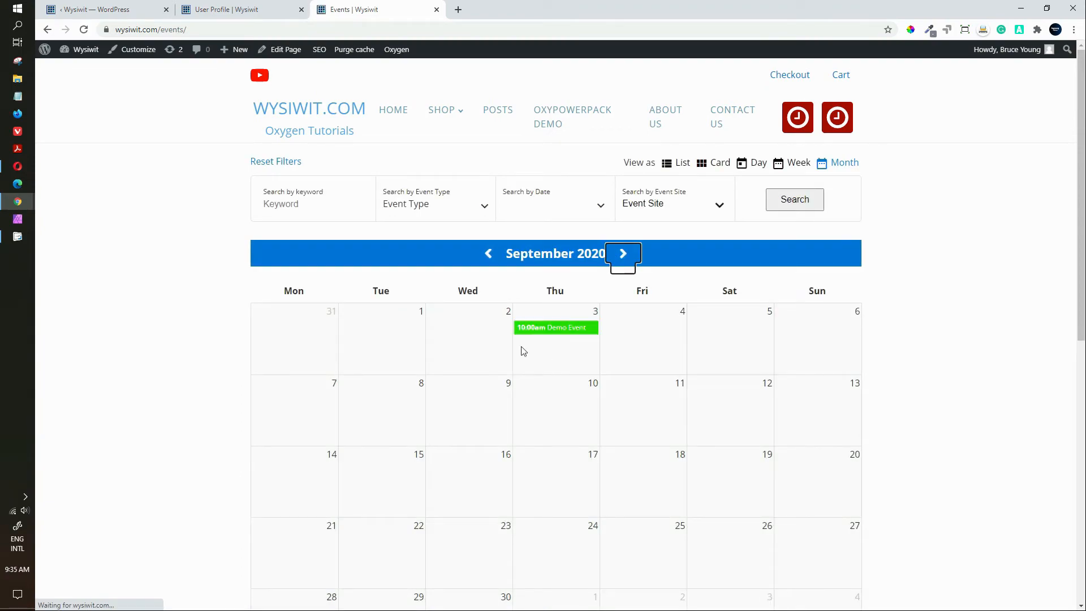
pyautogui.moveTo(543, 331)
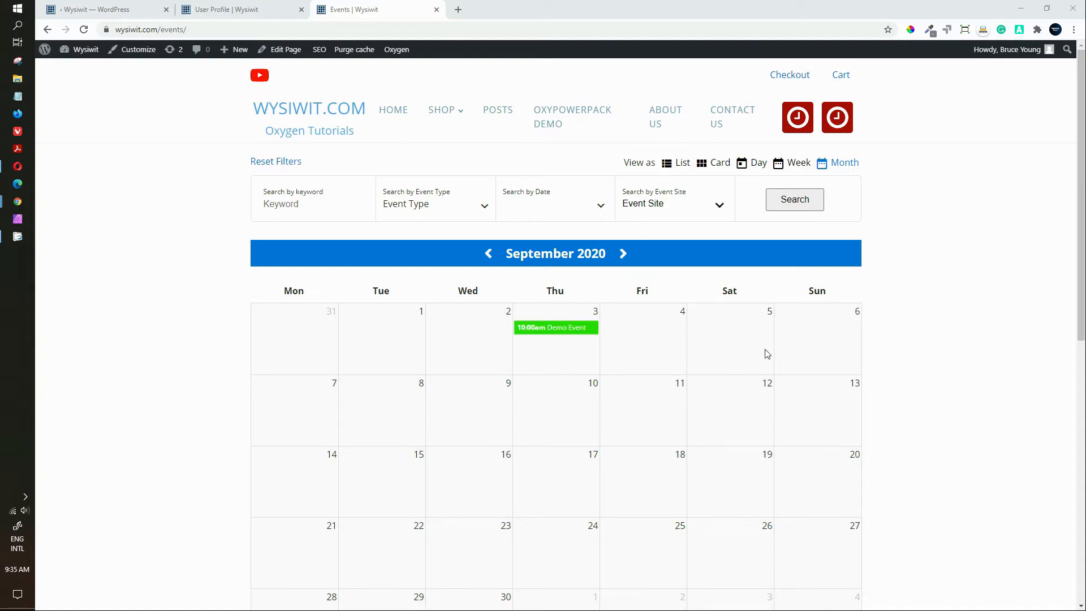
pyautogui.click(533, 331)
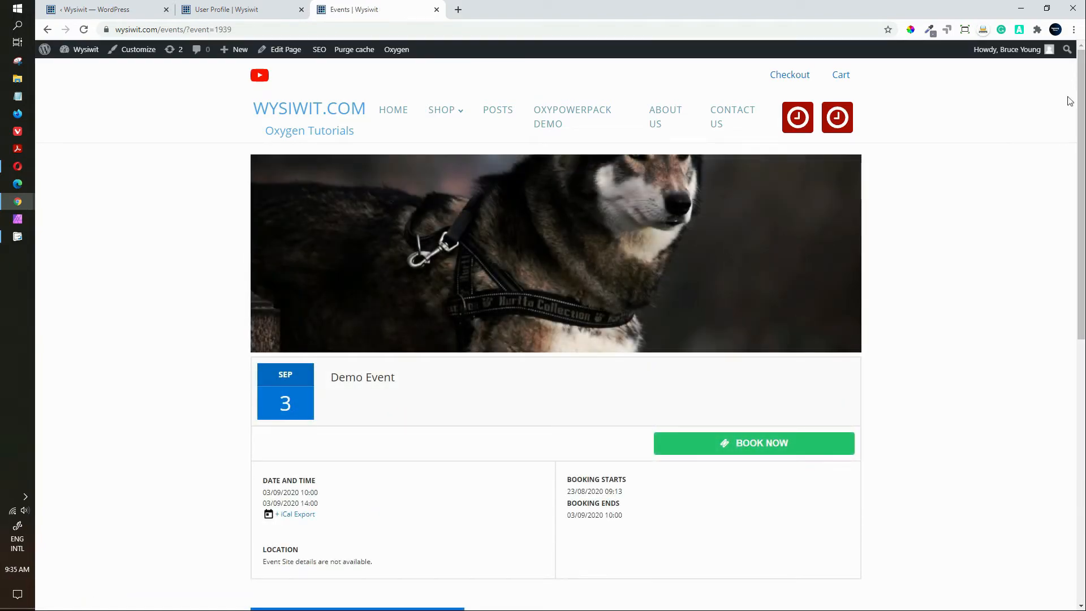
pyautogui.scroll(-1, 584, 176)
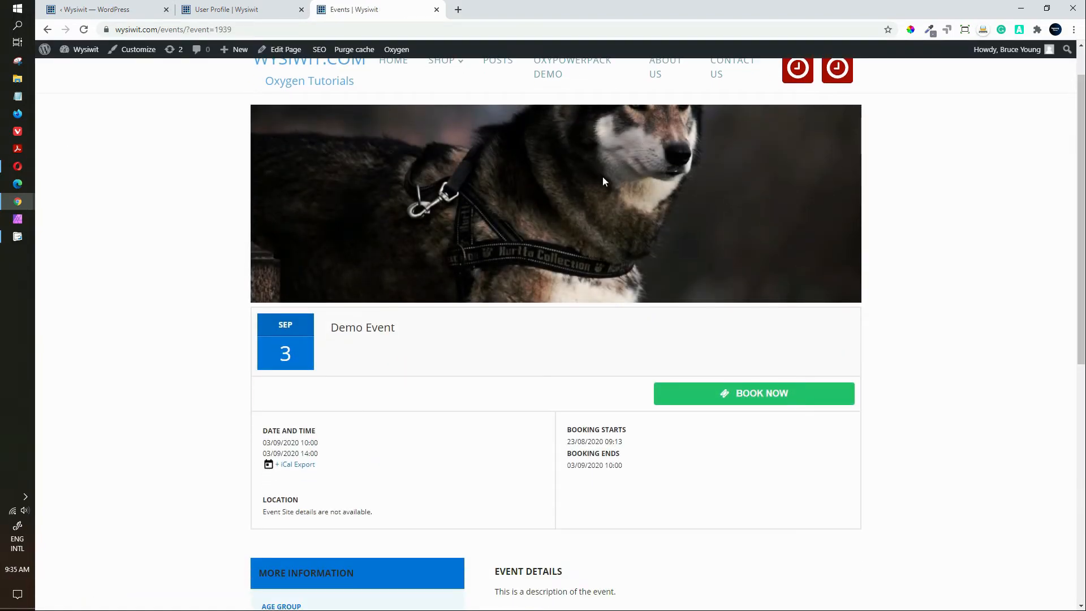
pyautogui.moveTo(1075, 157); pyautogui.dragTo(1074, 260)
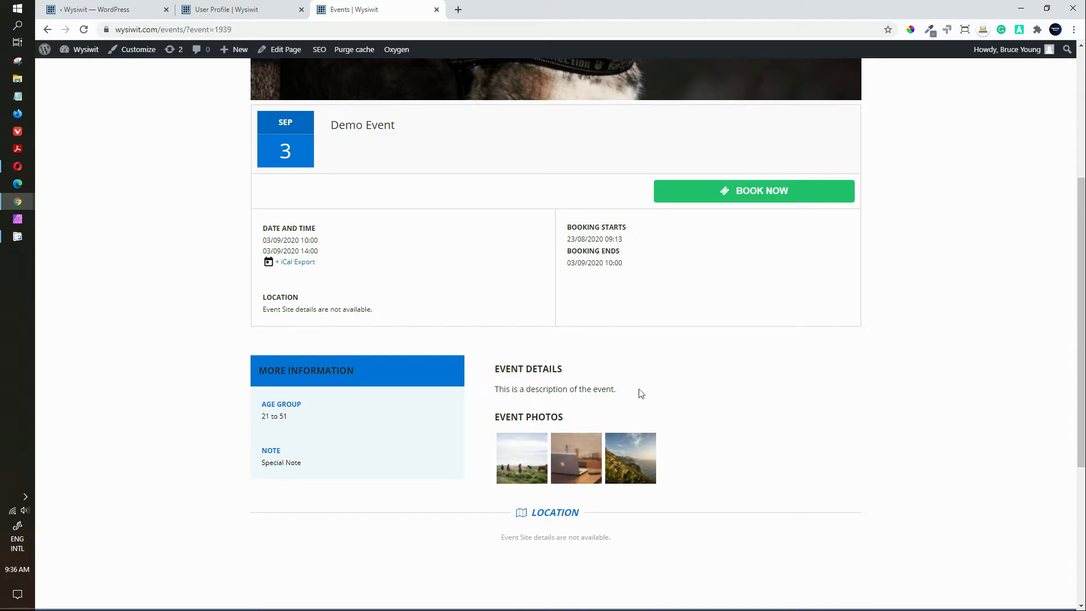
pyautogui.click(526, 461)
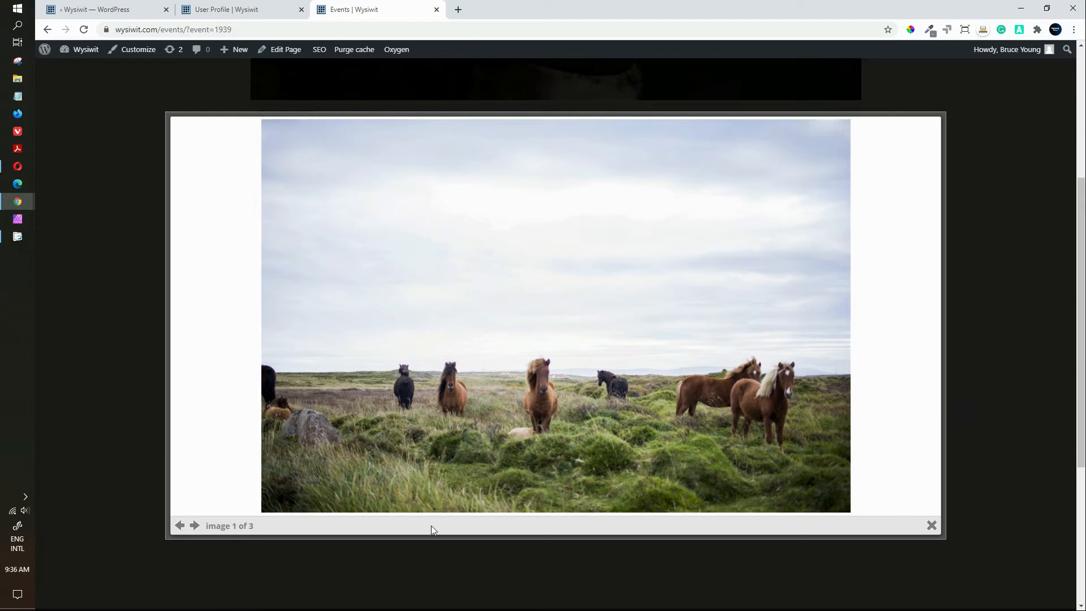
pyautogui.click(195, 526)
pyautogui.click(132, 462)
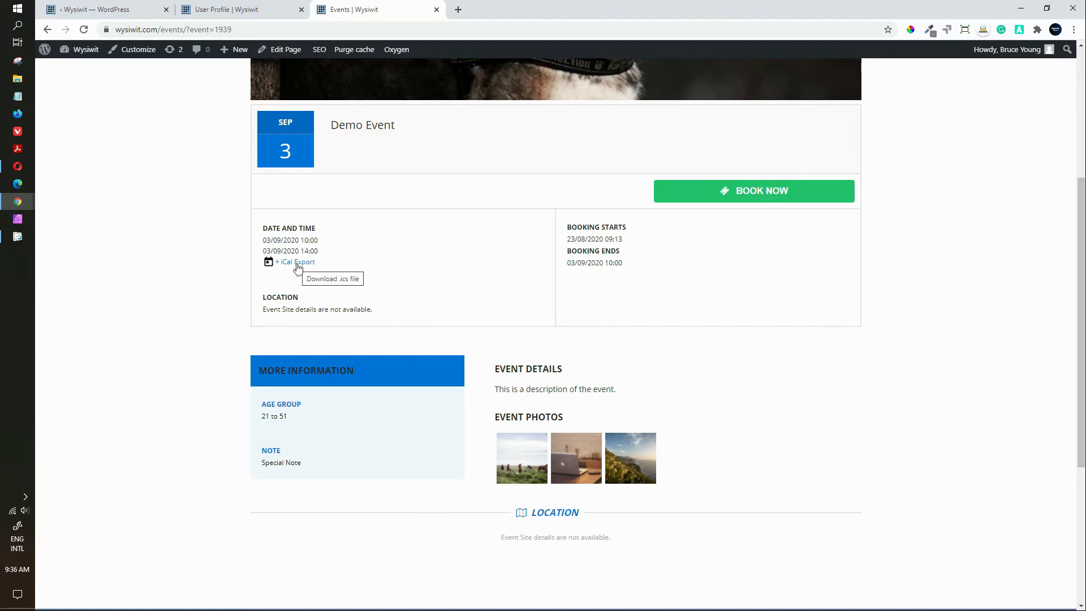
pyautogui.scroll(3, 298, 269)
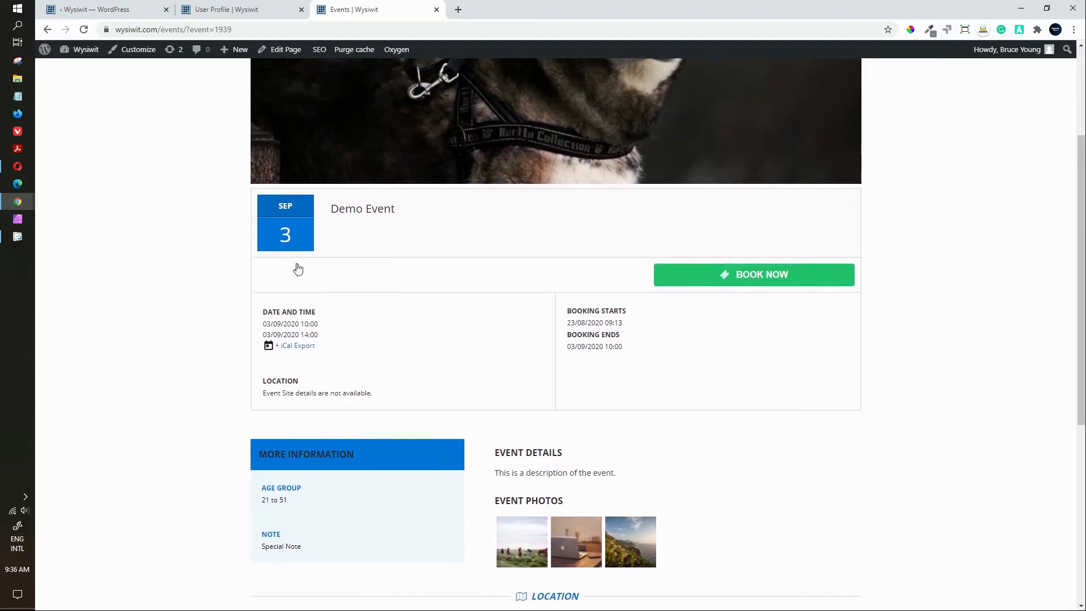
pyautogui.scroll(1, 298, 269)
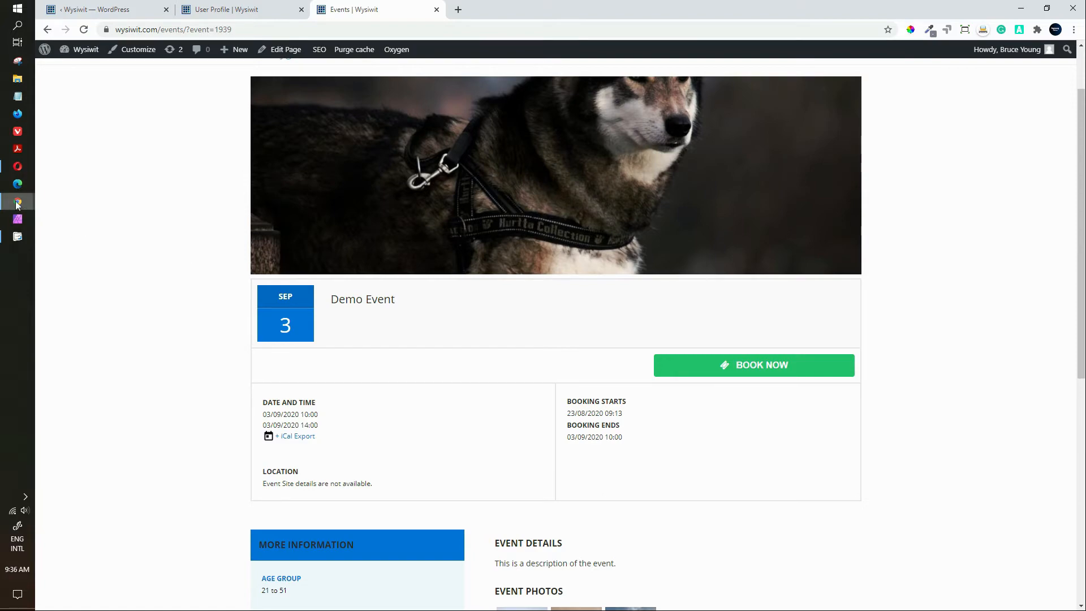
# Step: Back in the admin, set Demo Event's site to DemoVenue with capacity 100 and save
pyautogui.moveTo(18, 203)
pyautogui.click(81, 217)
pyautogui.click(149, 10)
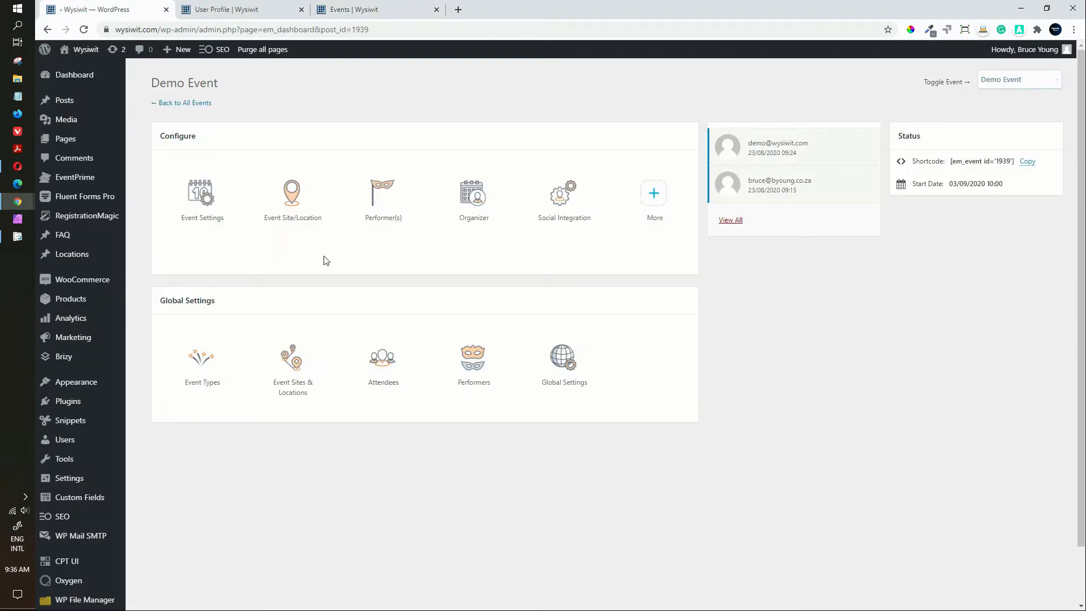
pyautogui.click(291, 195)
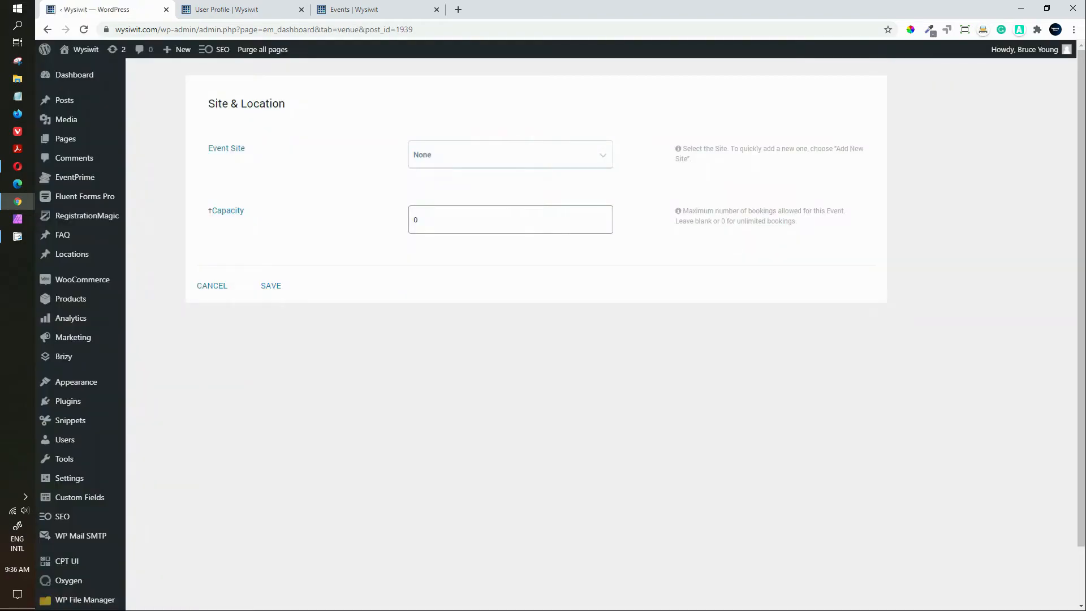
pyautogui.click(481, 158)
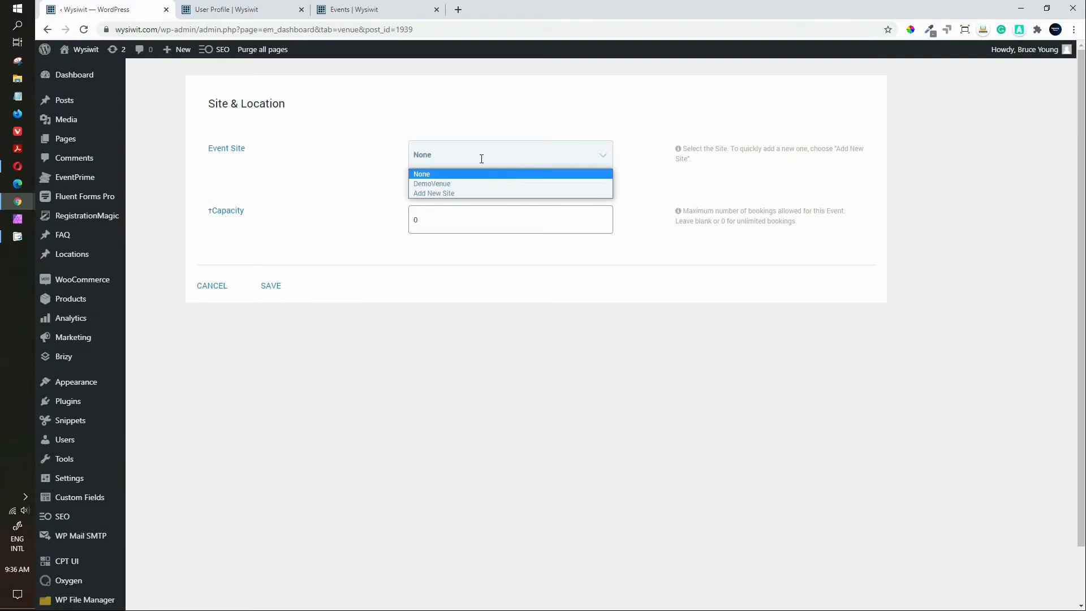
pyautogui.click(446, 184)
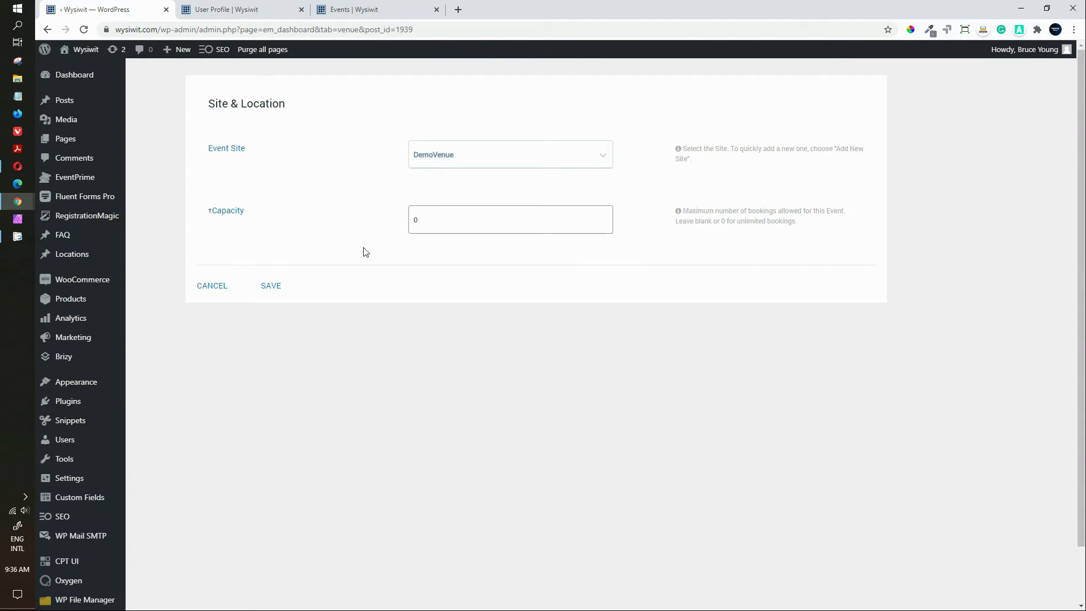
pyautogui.click(429, 220)
pyautogui.moveTo(429, 220); pyautogui.dragTo(368, 225)
pyautogui.write('100')
pyautogui.click(269, 289)
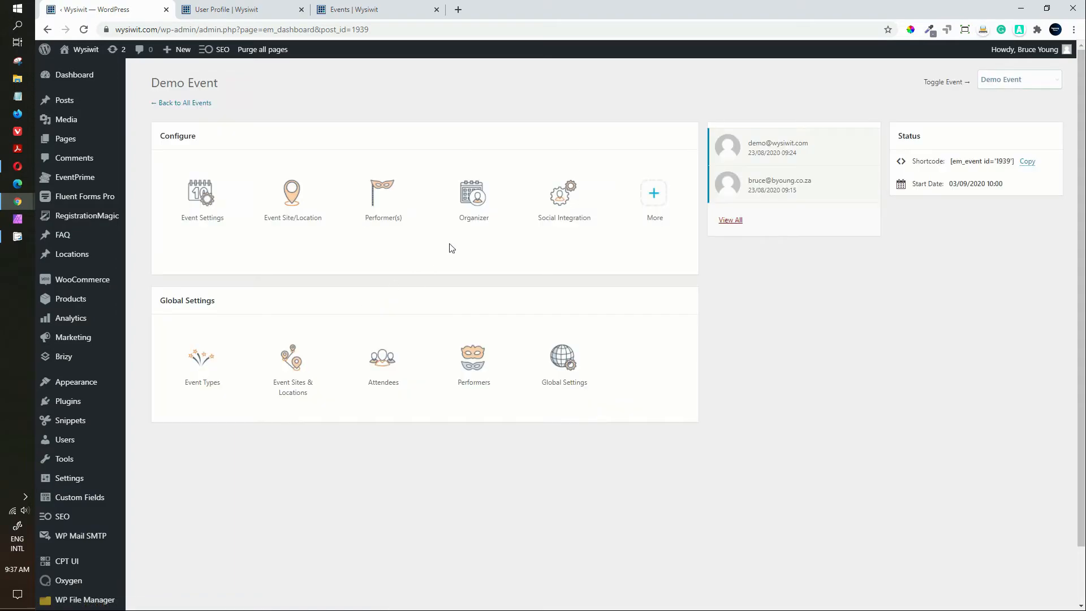
# Step: Enable performers for Demo Event, select only demo Presenter with Match off, and save
pyautogui.click(383, 195)
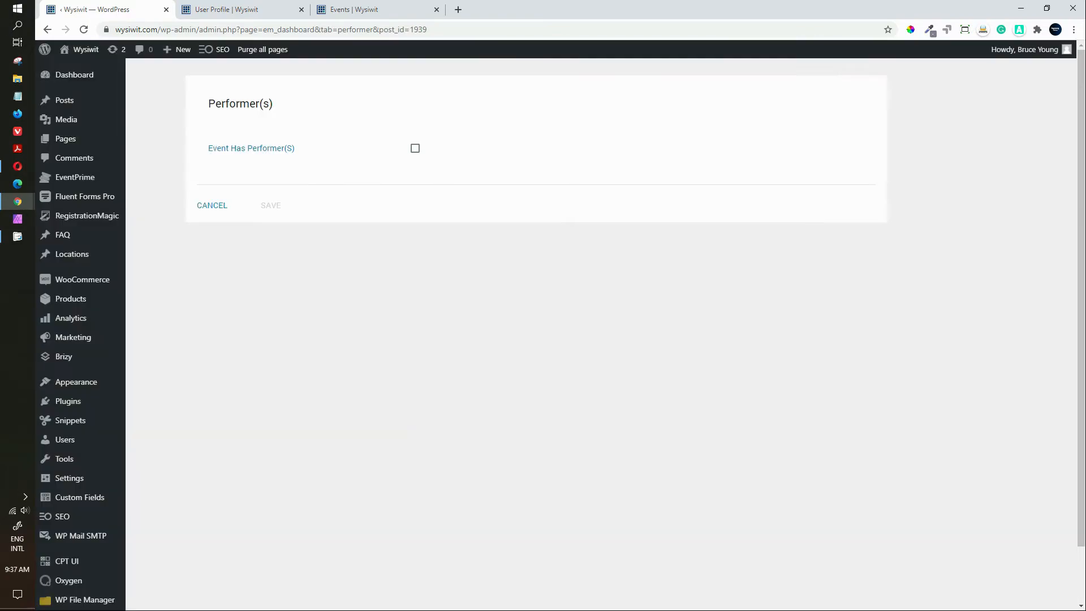
pyautogui.click(415, 148)
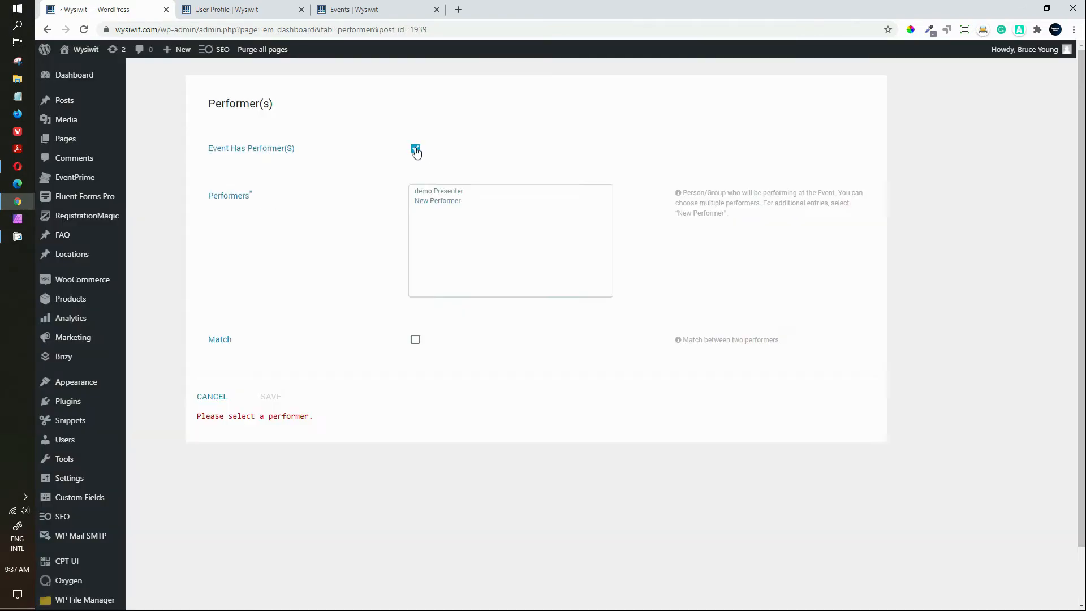
pyautogui.click(453, 192)
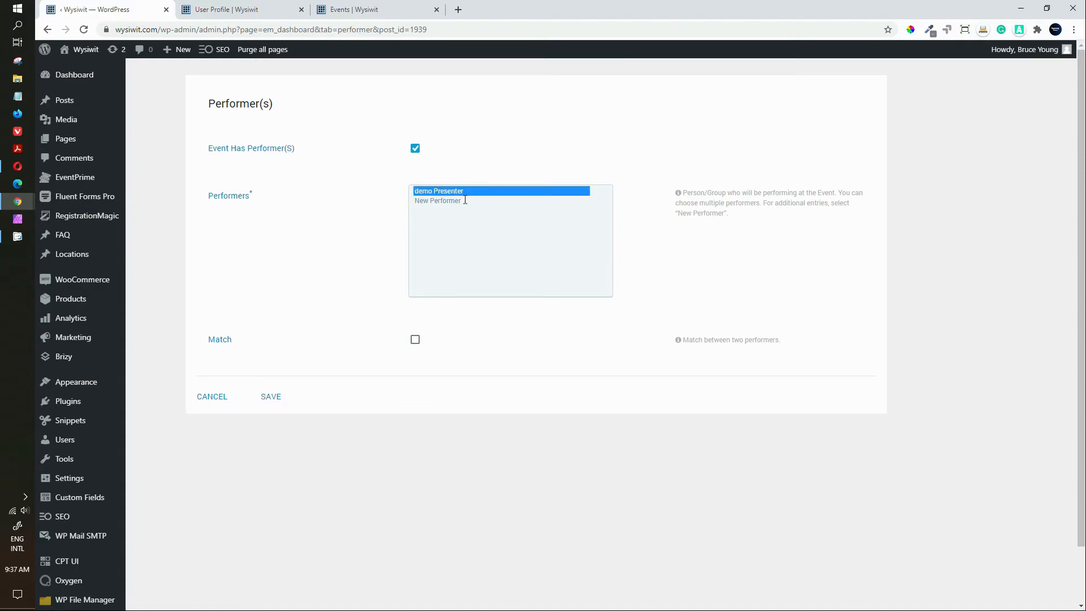
pyautogui.click(459, 200)
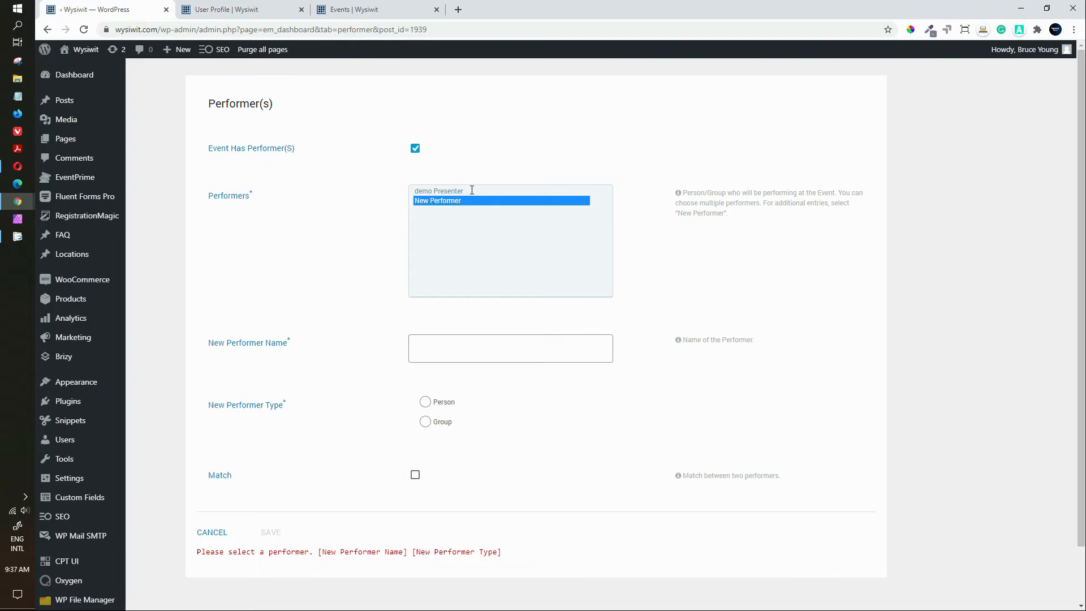
pyautogui.keyDown('ctrl'); pyautogui.click(471, 191); pyautogui.keyUp('ctrl')
pyautogui.click(457, 200)
pyautogui.click(460, 192)
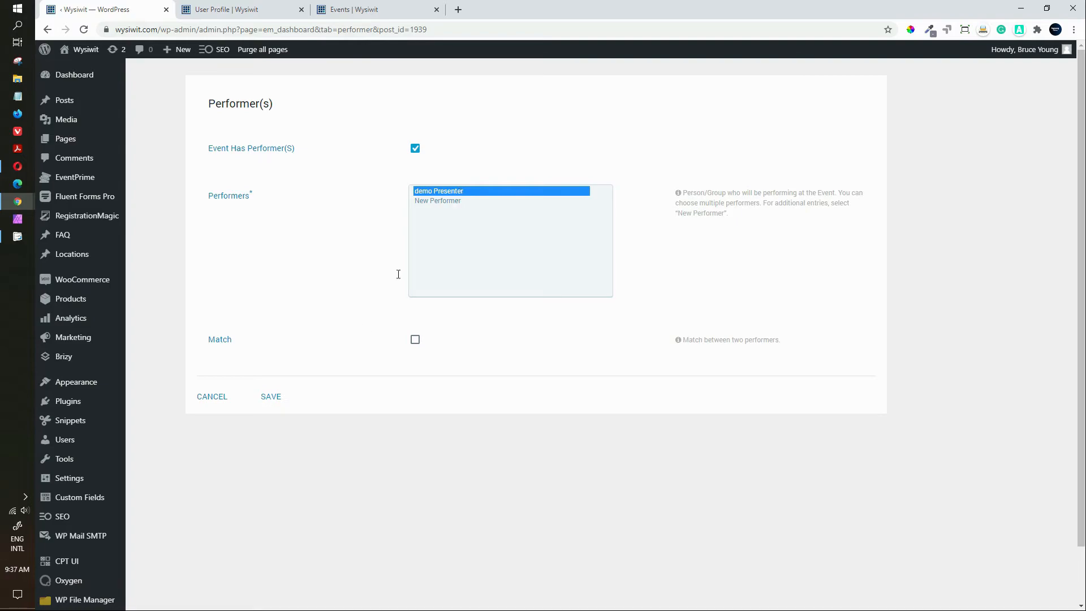
pyautogui.click(415, 341)
pyautogui.click(416, 340)
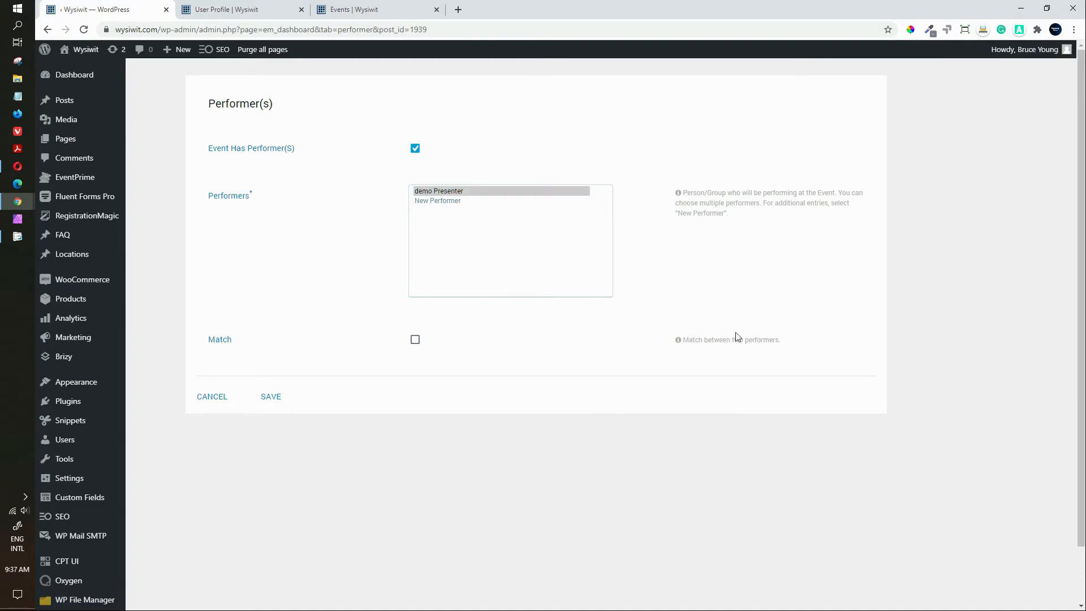
pyautogui.click(279, 399)
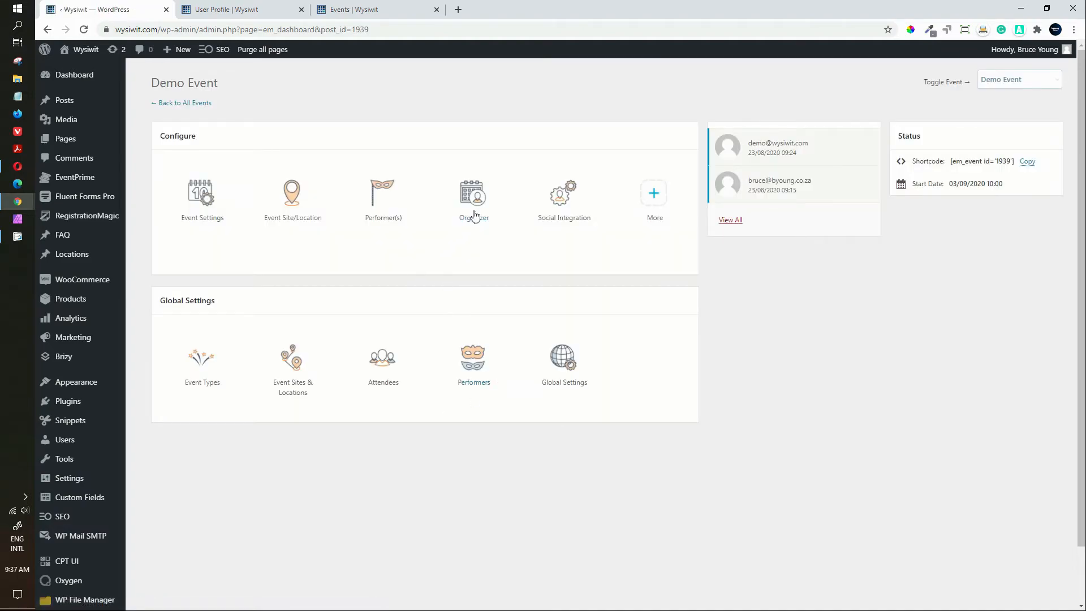
# Step: Name the organizer 'The Organiser' and add the organizer's phone number
pyautogui.click(478, 194)
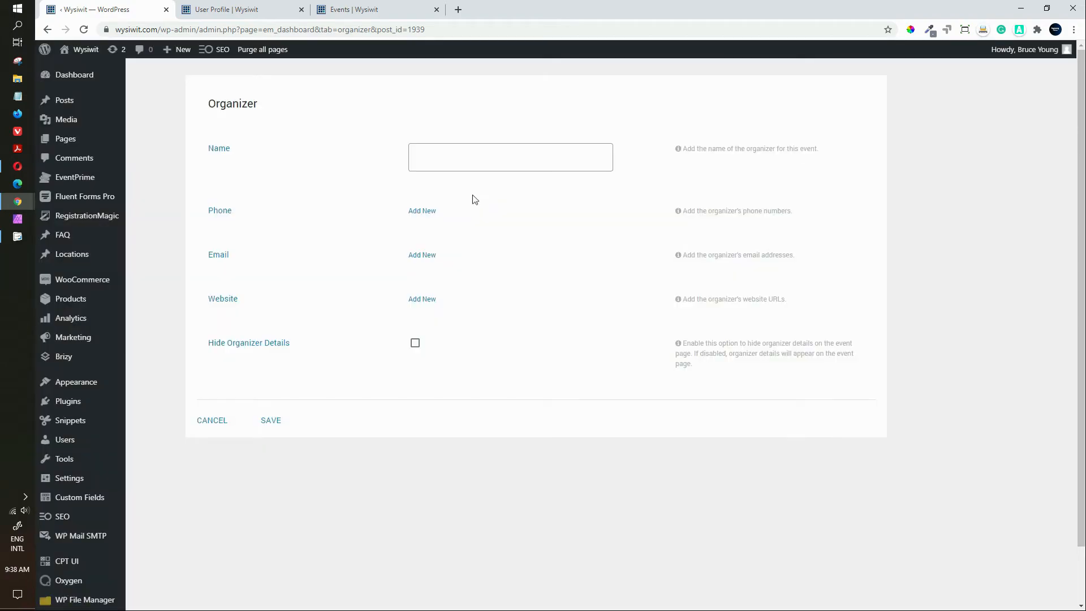
pyautogui.click(450, 160)
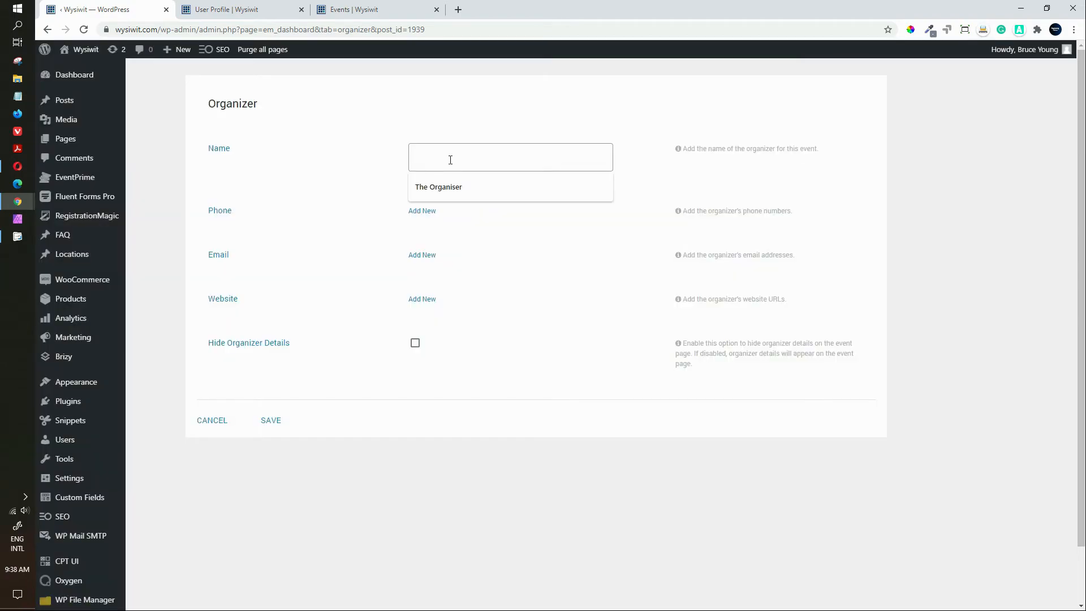
pyautogui.click(433, 191)
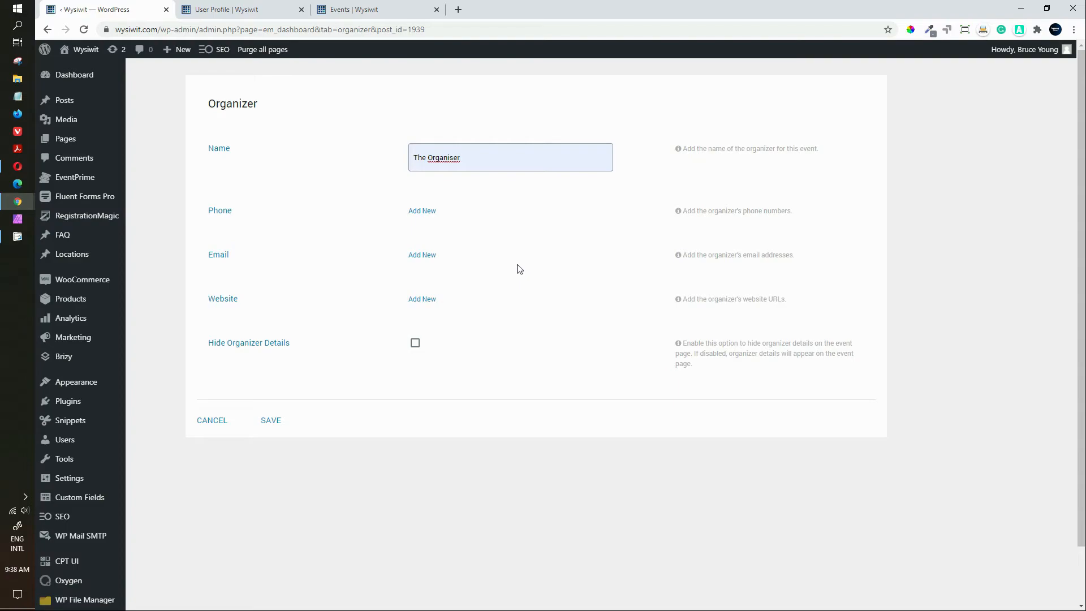
pyautogui.click(424, 213)
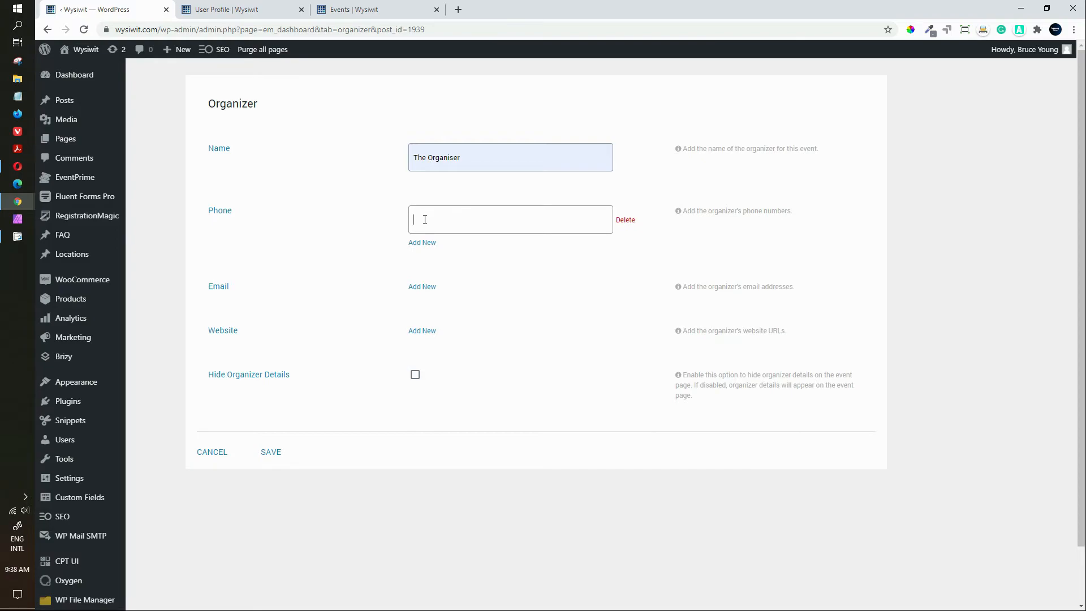
pyautogui.write('123456789')
# Step: Add the organizer's e-mail address and website wysiwit.com, then save
pyautogui.click(426, 288)
pyautogui.click(426, 295)
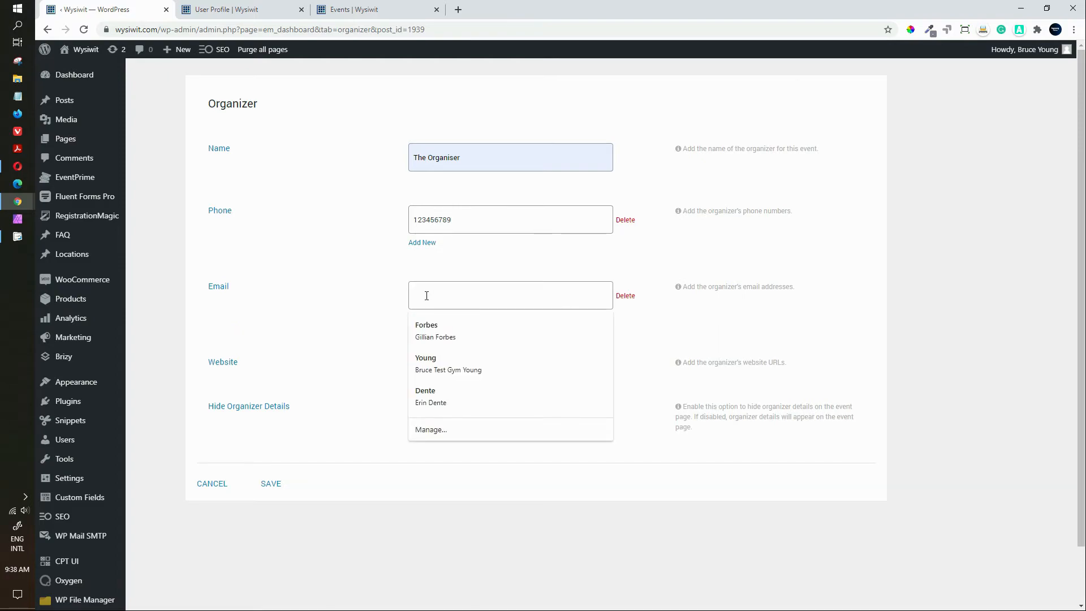
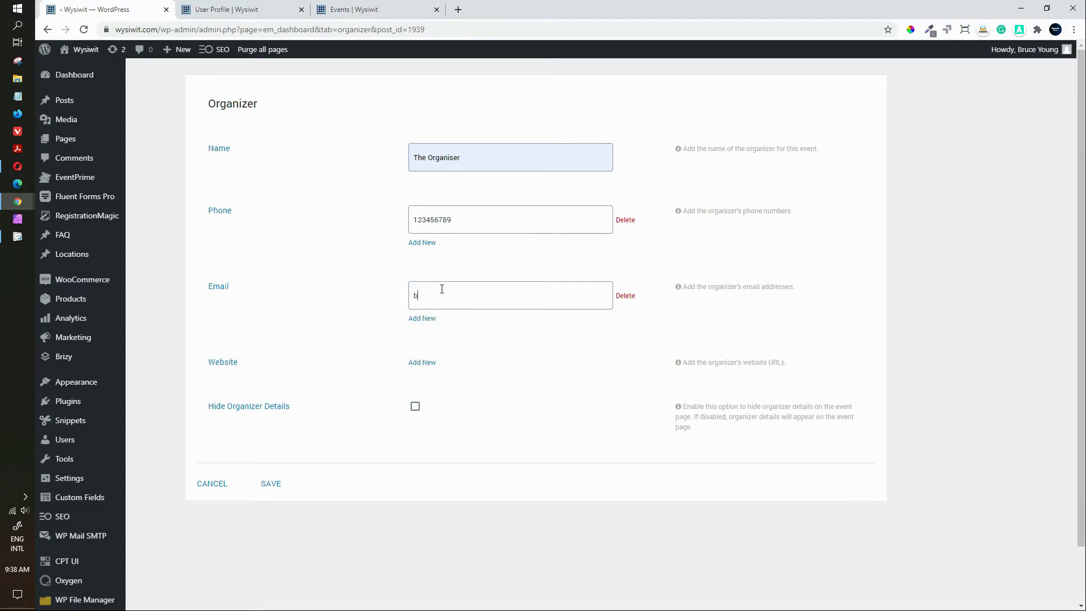
pyautogui.click(424, 364)
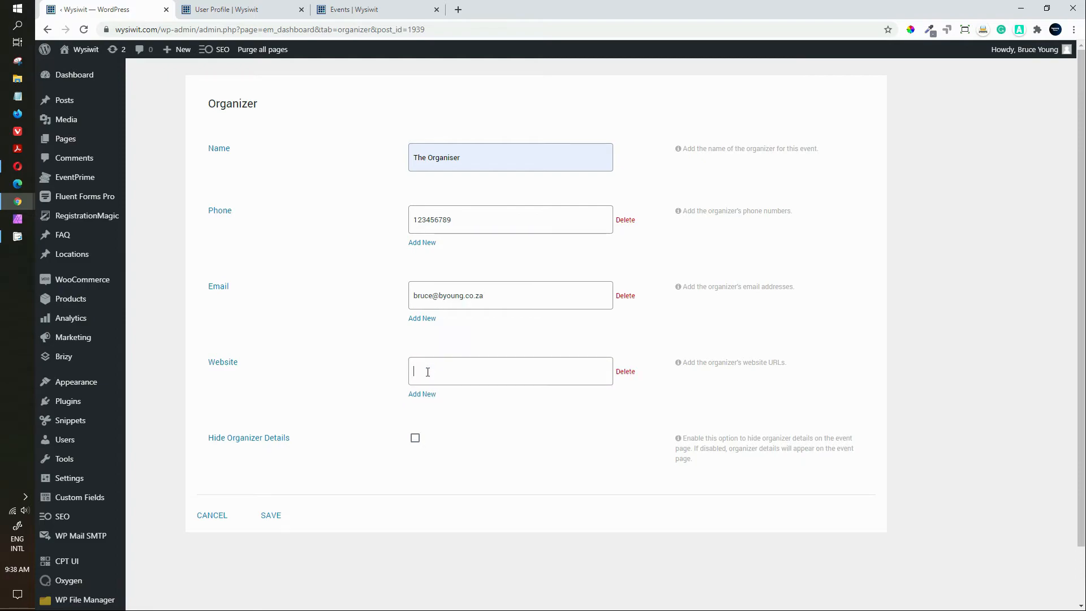
pyautogui.write('wysiwit.com')
pyautogui.click(274, 517)
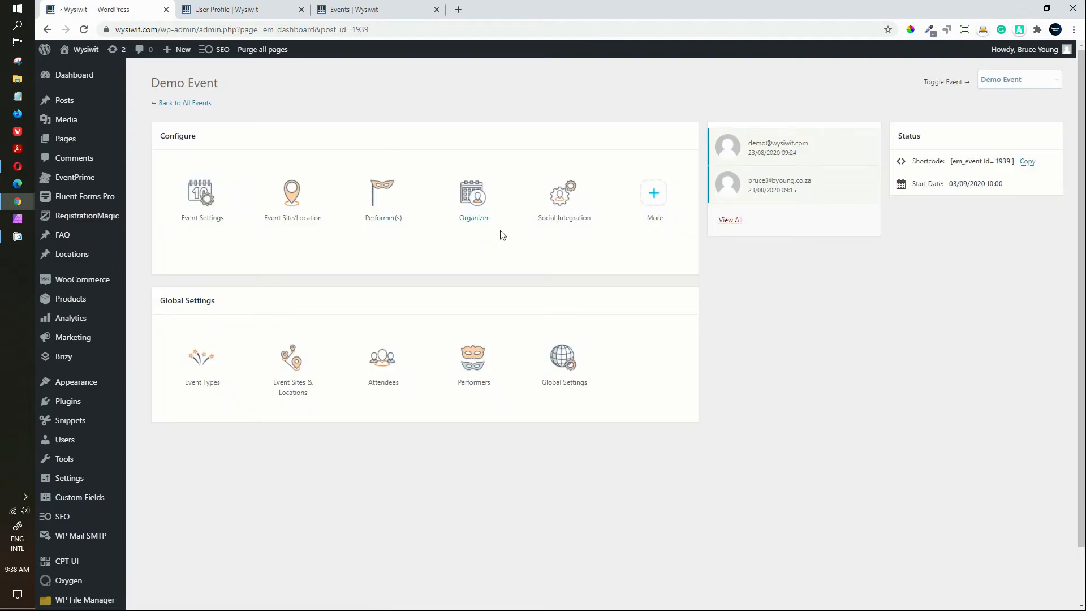
pyautogui.click(566, 205)
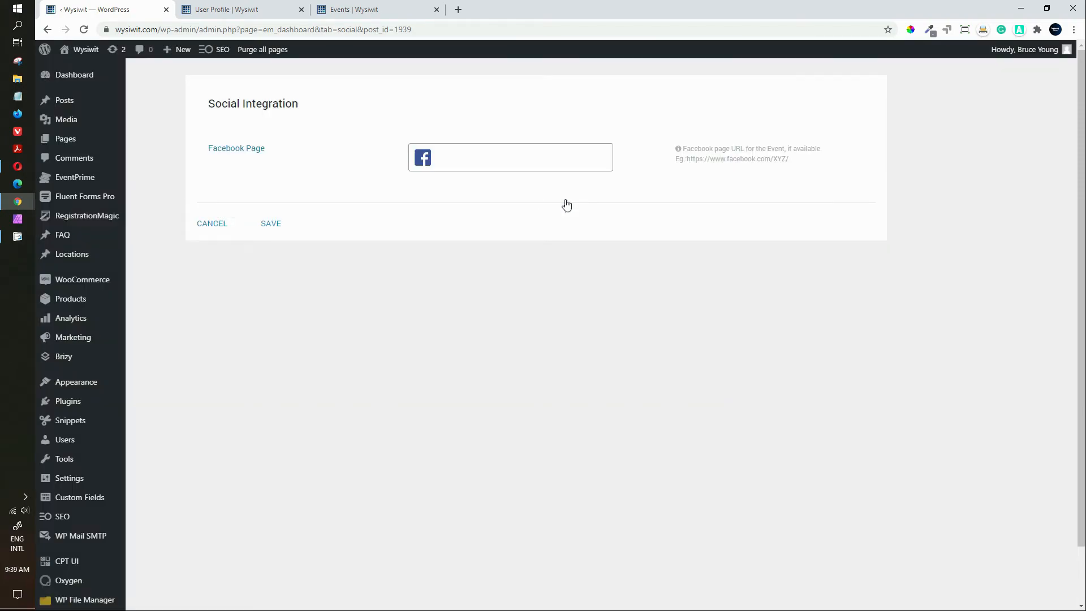
pyautogui.click(212, 225)
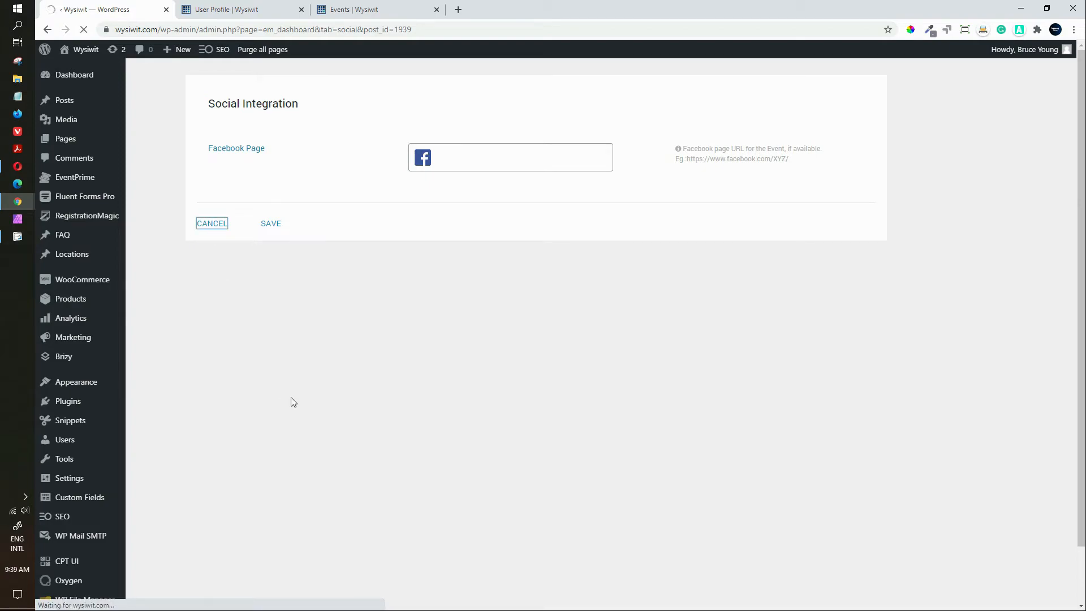
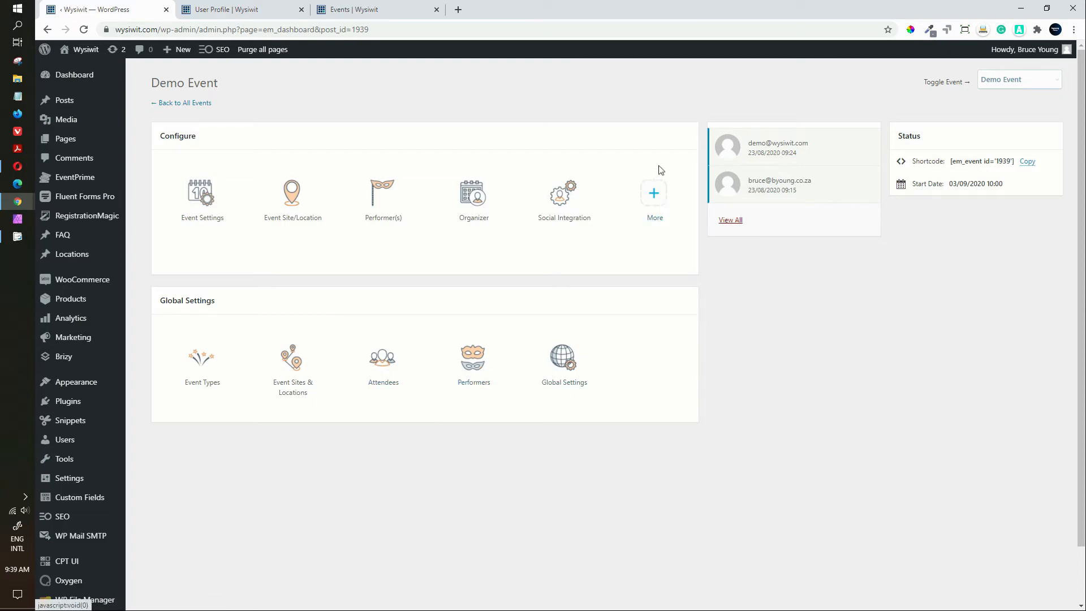
# Step: Open the Extend Power Of EventPrime overview and view Live Seating, Event Sponsors and Recurring Events
pyautogui.click(654, 198)
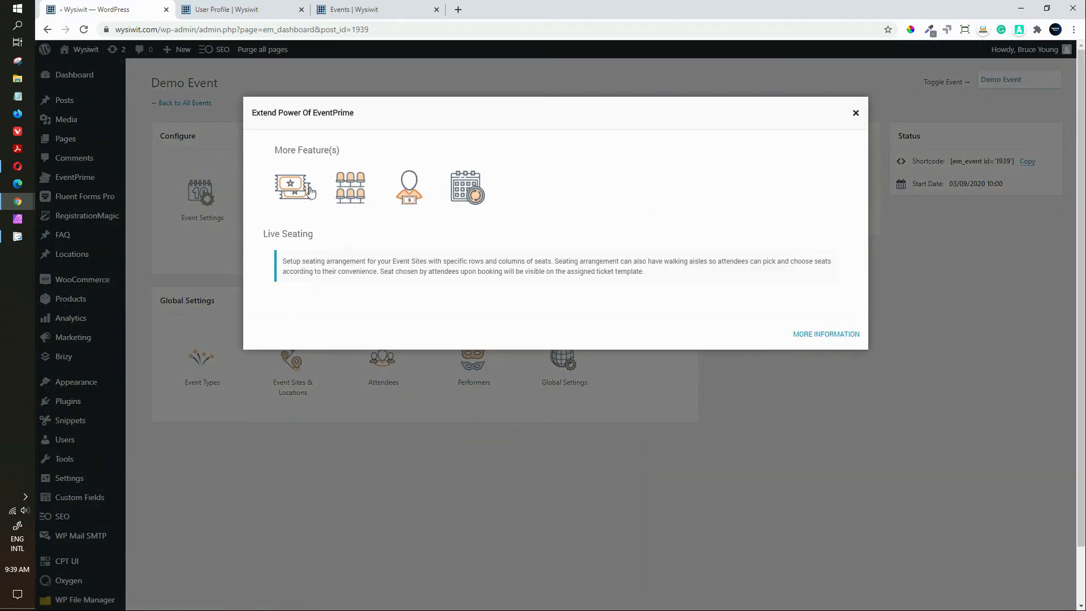
pyautogui.moveTo(311, 192)
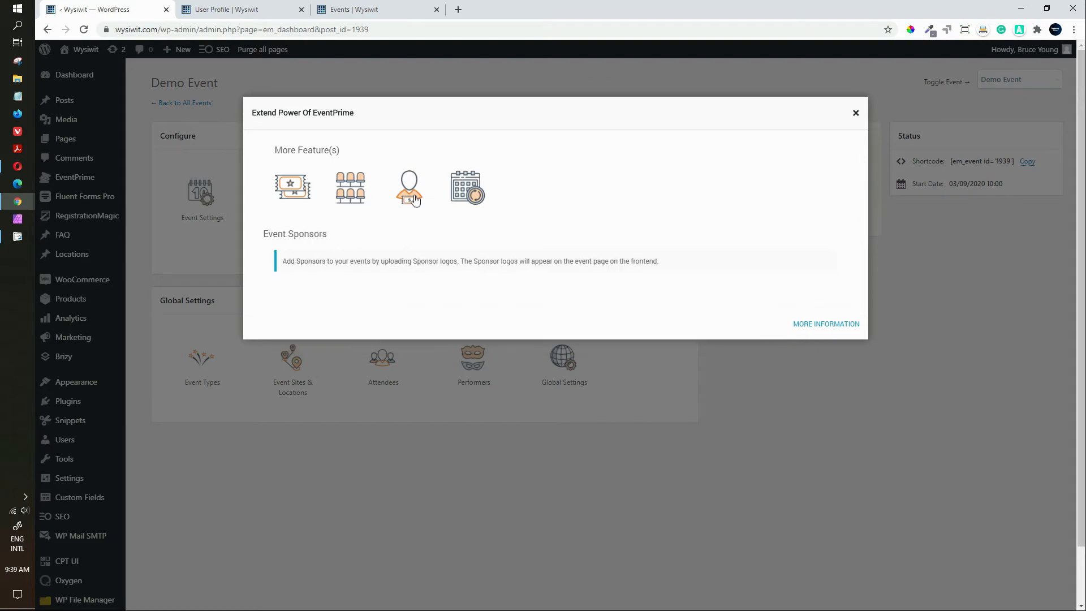
pyautogui.moveTo(465, 199)
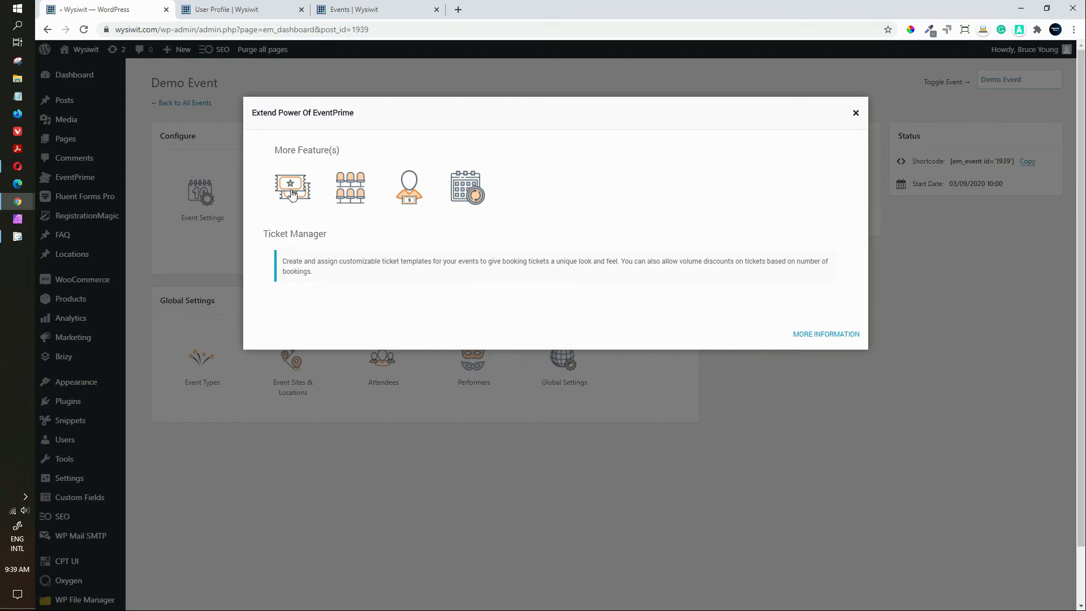
pyautogui.moveTo(350, 194)
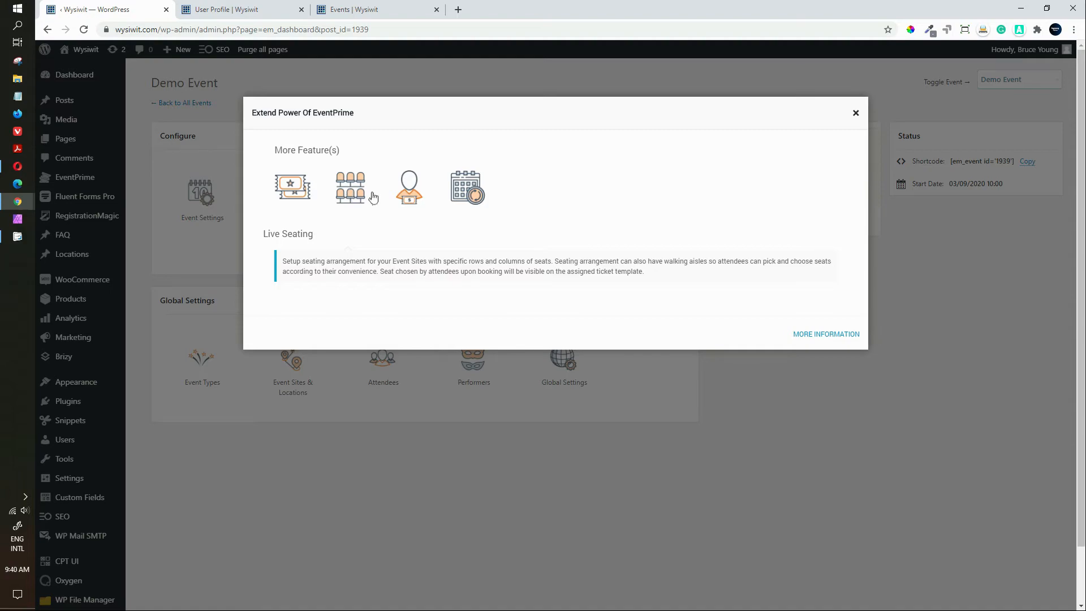
pyautogui.moveTo(417, 197)
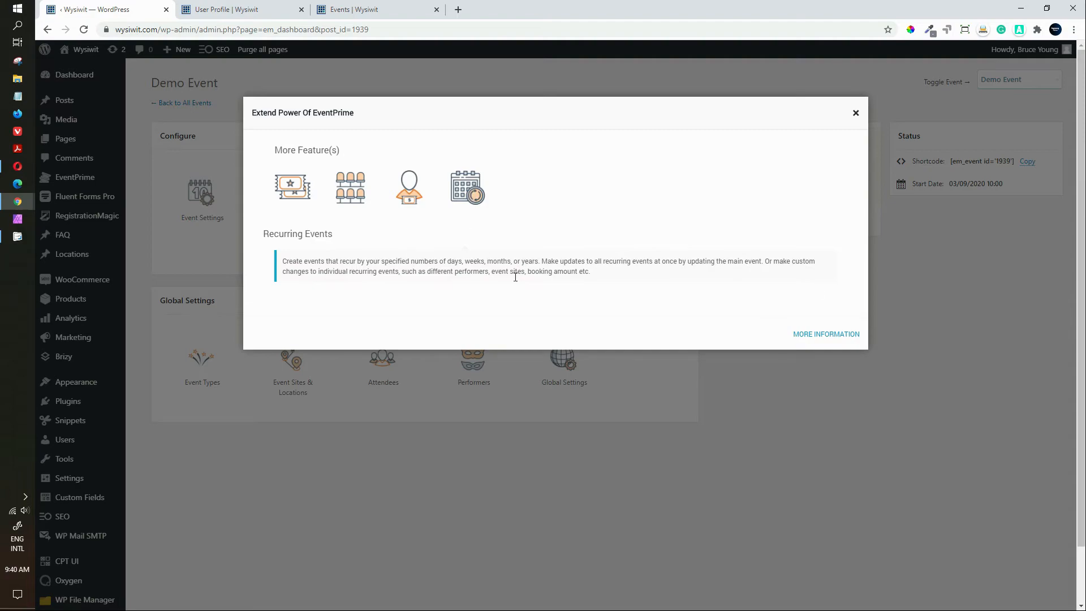
# Step: Close the Extend Power Of EventPrime dialog, leaving the Demo Event dashboard visible
pyautogui.click(855, 114)
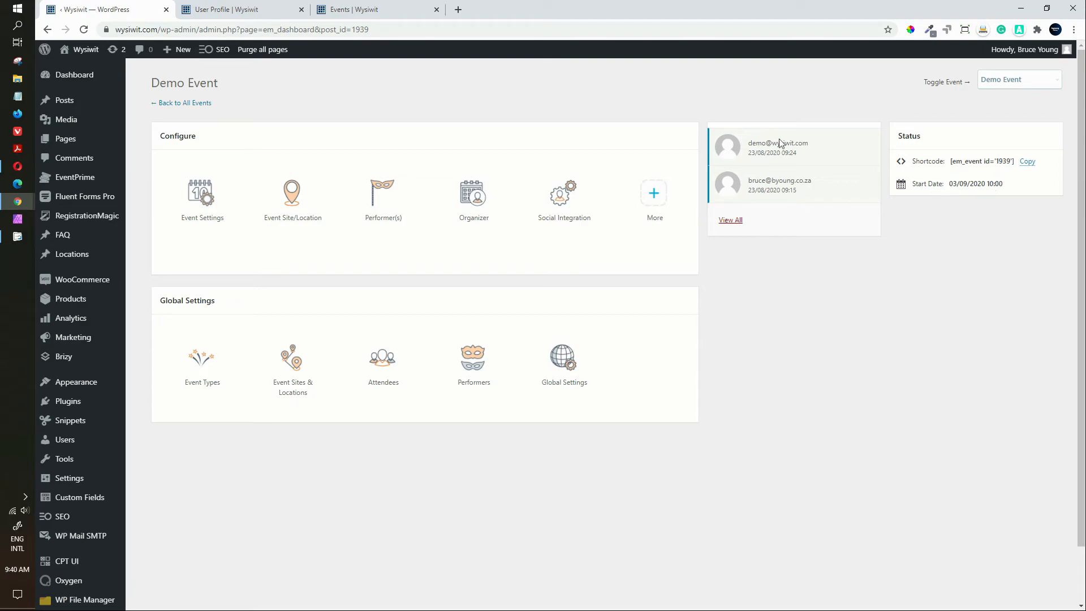
# Step: Reload the Demo Event page and review booking status 2/100, demo Presenter and DEMOVENUE location
pyautogui.click(367, 12)
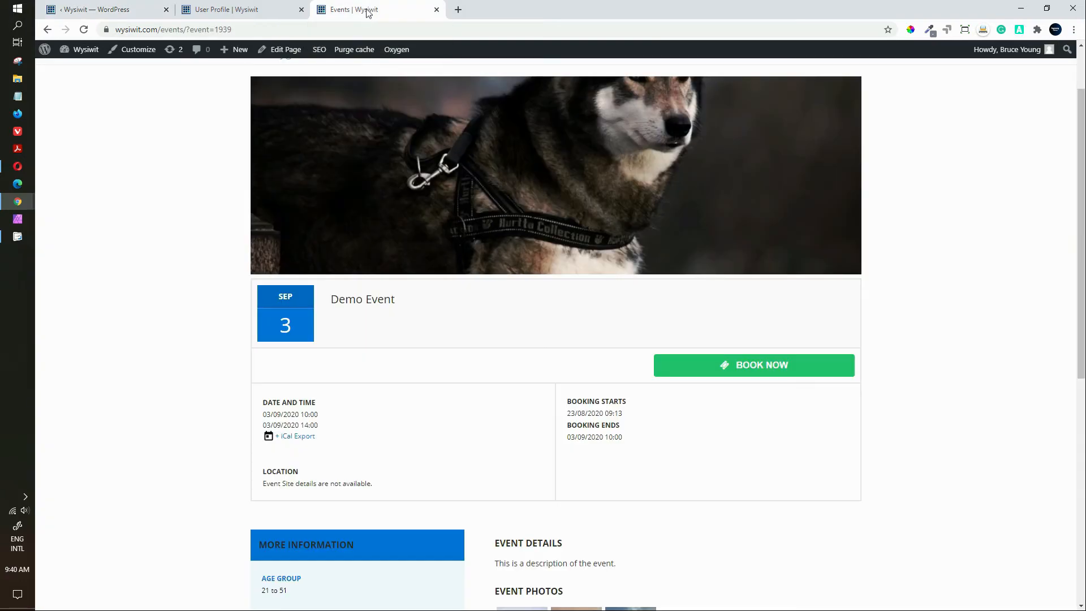
pyautogui.click(83, 30)
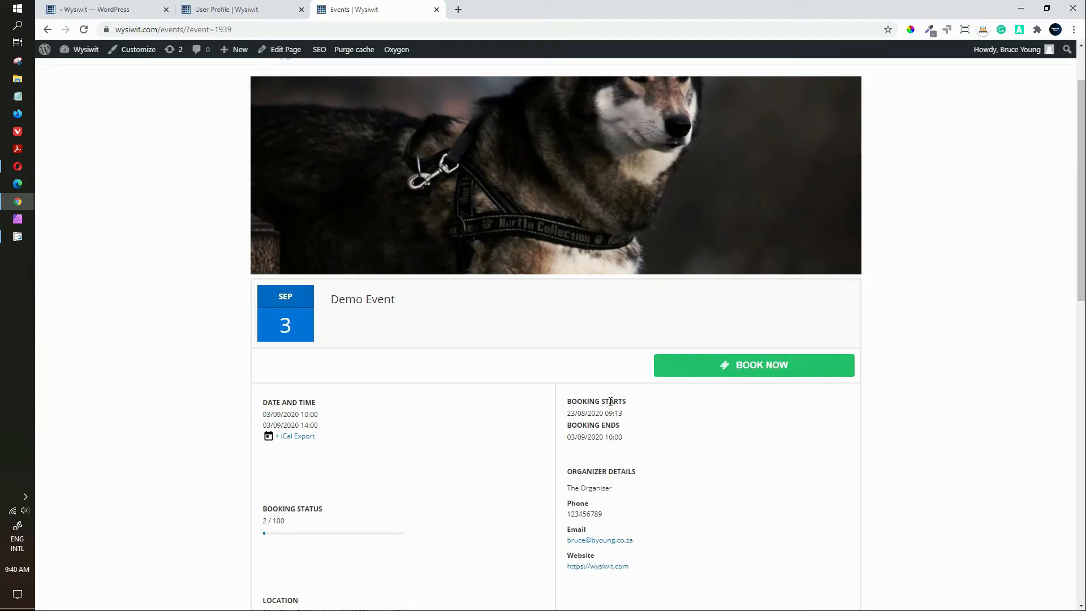
pyautogui.scroll(-2, 667, 463)
pyautogui.scroll(-2, 667, 462)
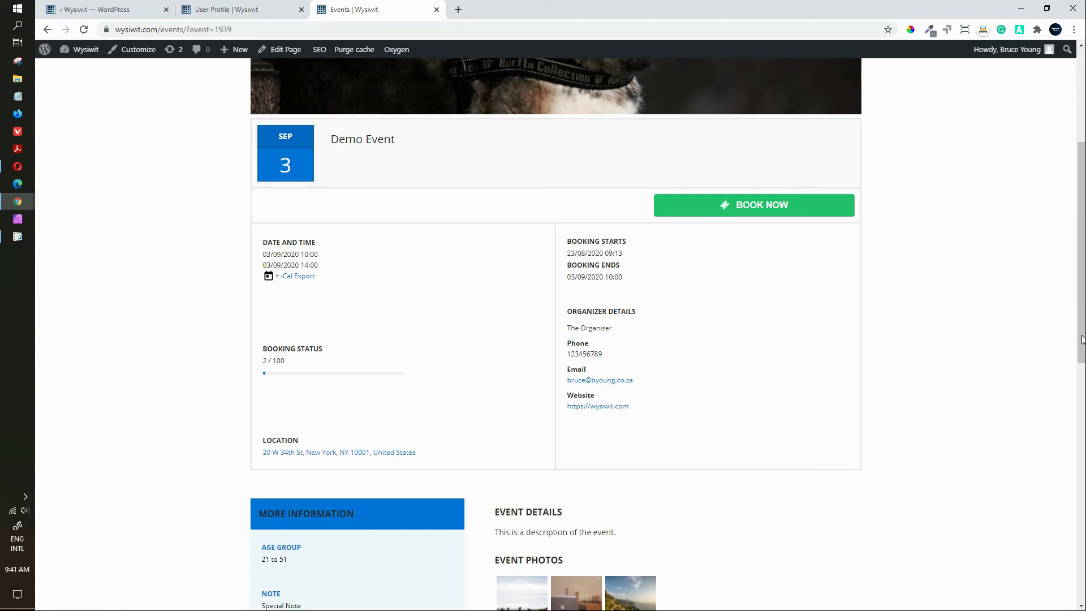
pyautogui.moveTo(1081, 323); pyautogui.dragTo(1067, 480)
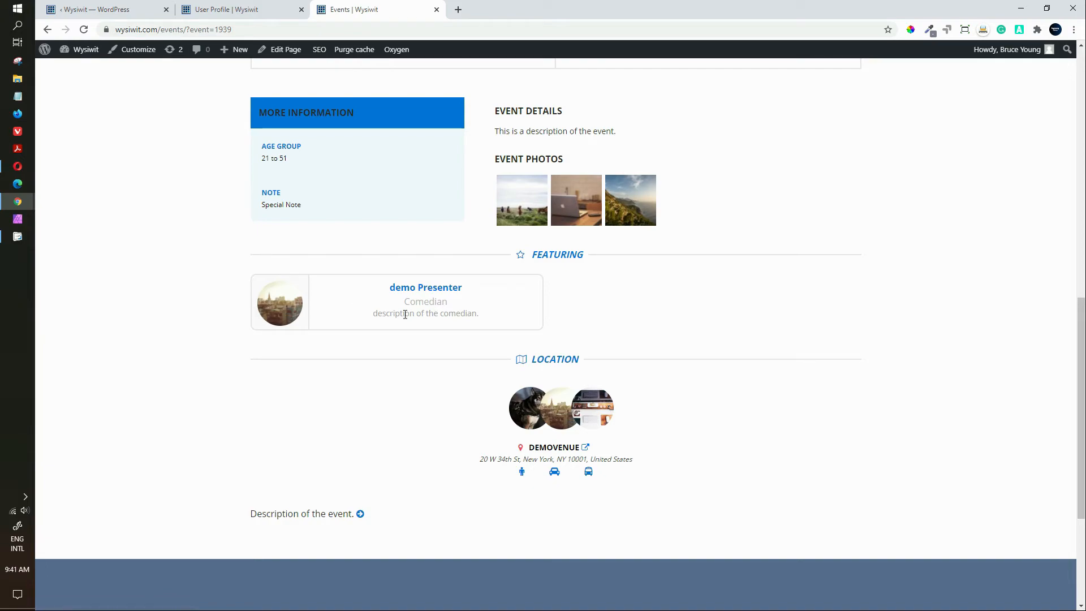
pyautogui.click(433, 291)
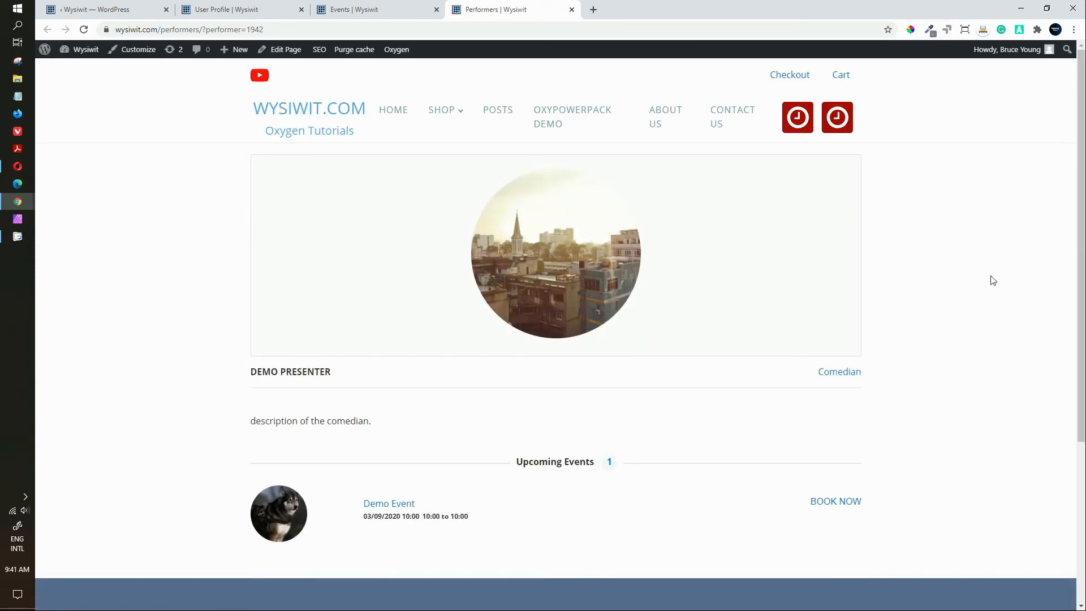
pyautogui.scroll(-4, 1060, 283)
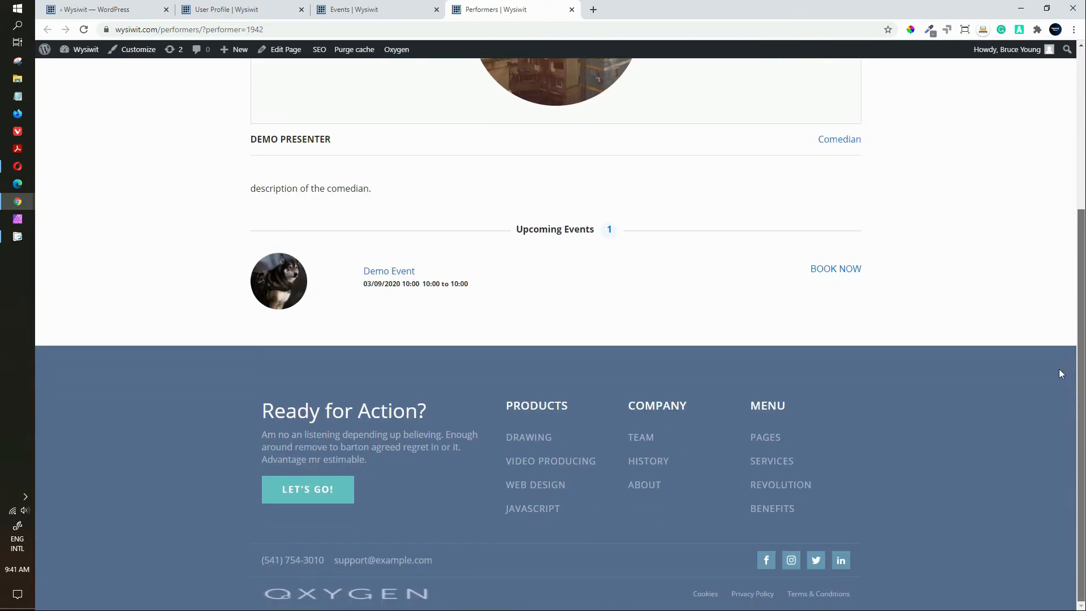
pyautogui.scroll(3, 1059, 373)
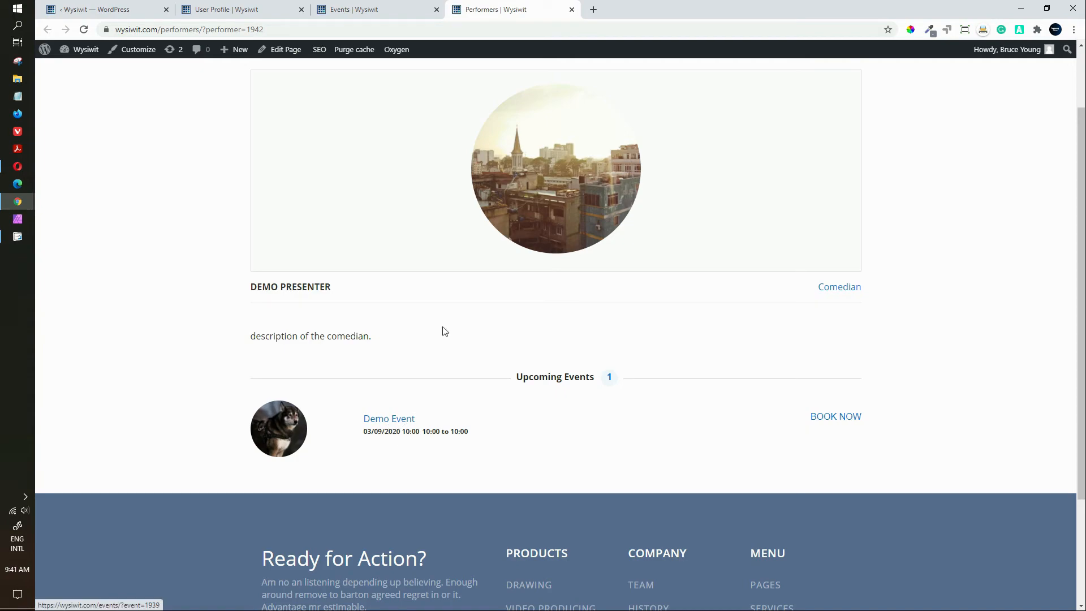
pyautogui.click(571, 9)
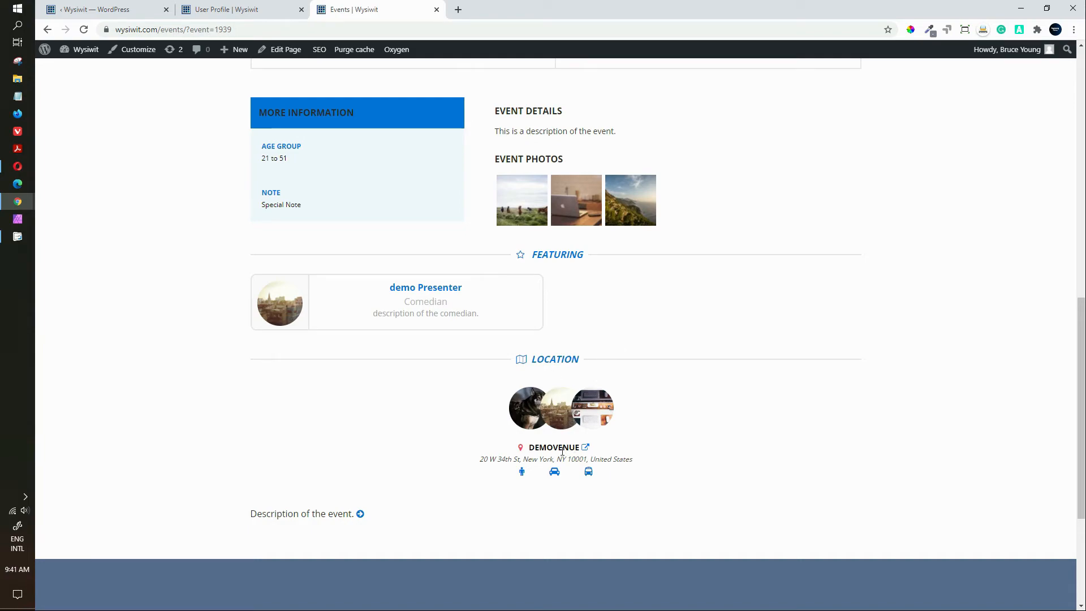
# Step: Open the DemoVenue page and look through its details, gallery and upcoming Demo Event
pyautogui.click(587, 448)
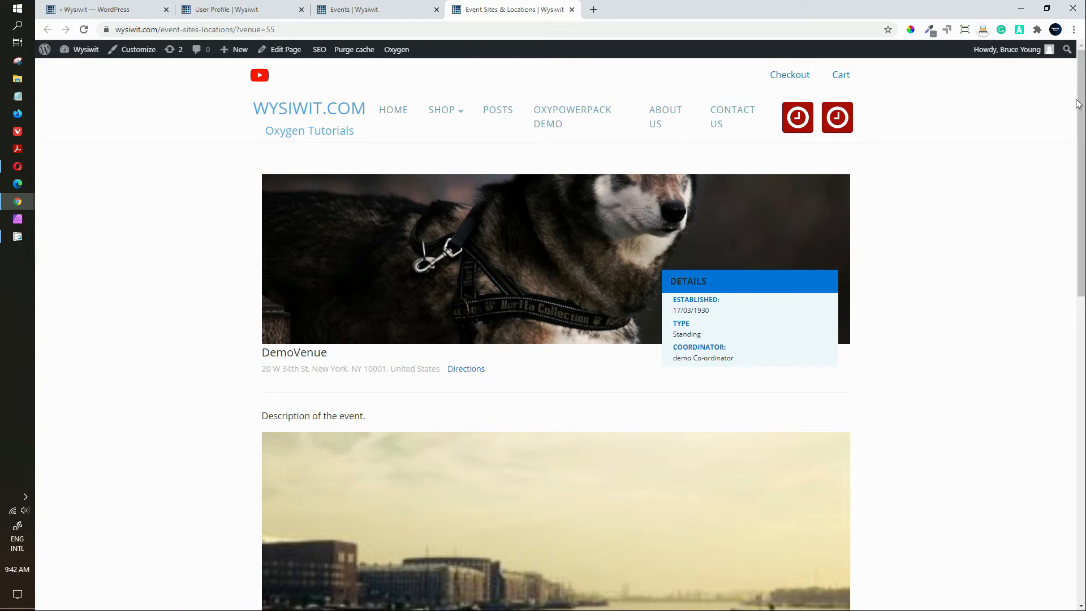
pyautogui.moveTo(1081, 105); pyautogui.dragTo(1074, 345)
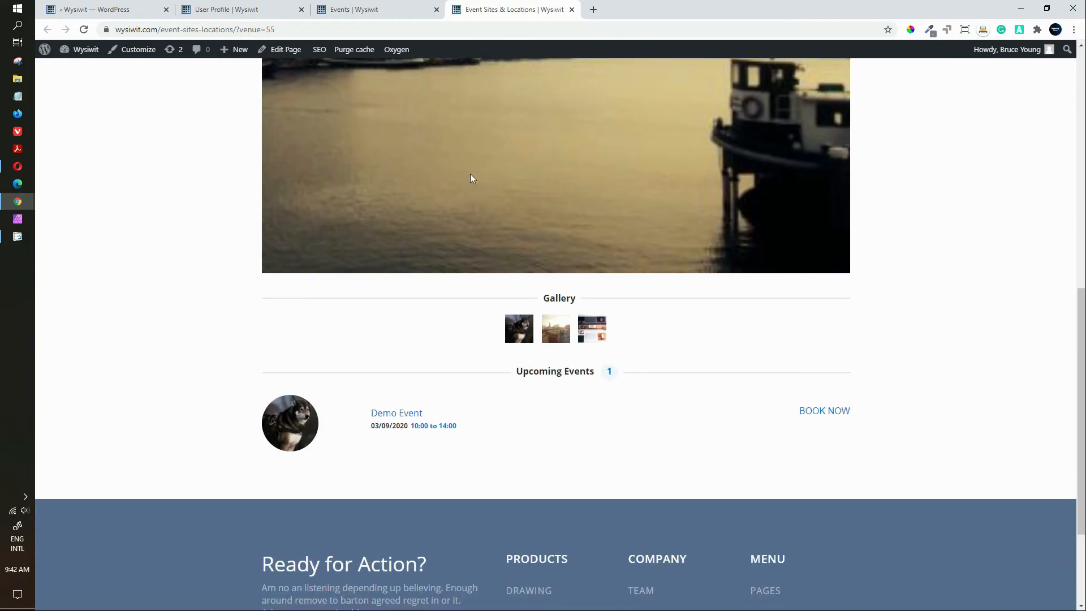
pyautogui.scroll(3, 472, 177)
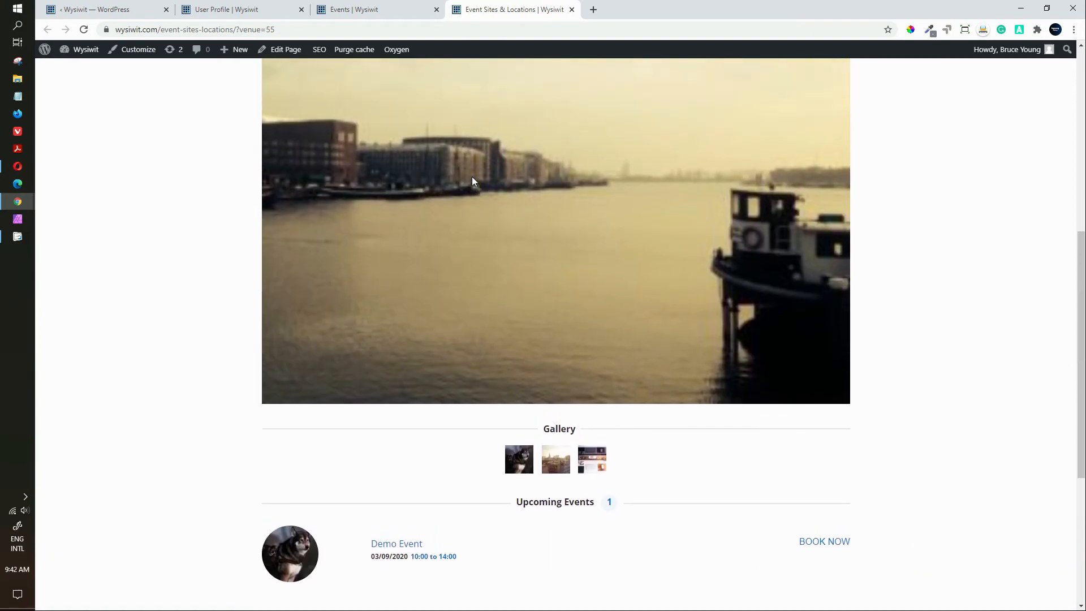
pyautogui.scroll(3, 472, 176)
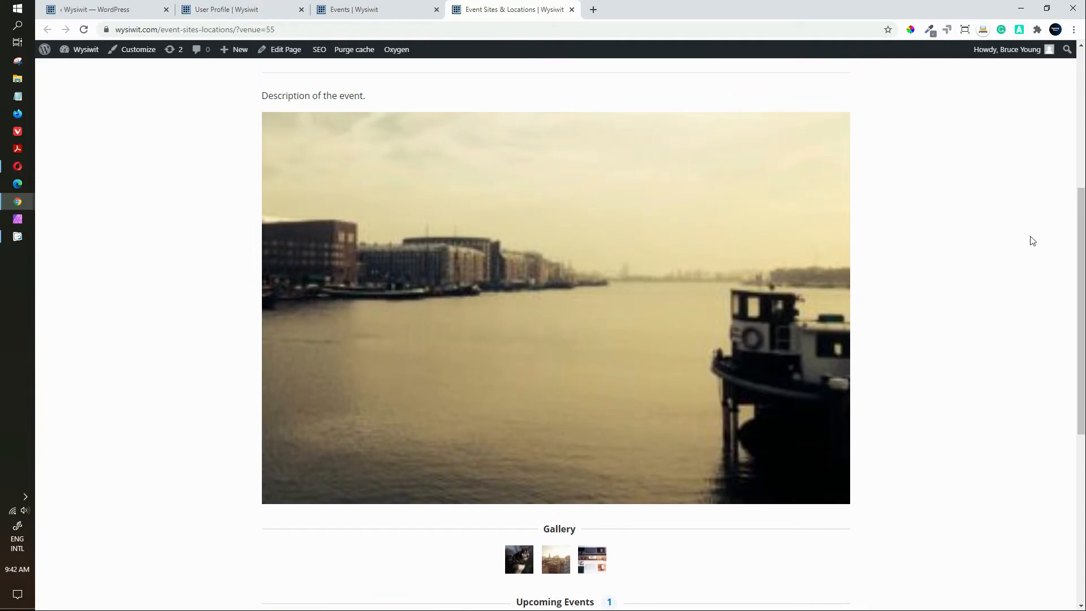
pyautogui.scroll(-3, 1080, 220)
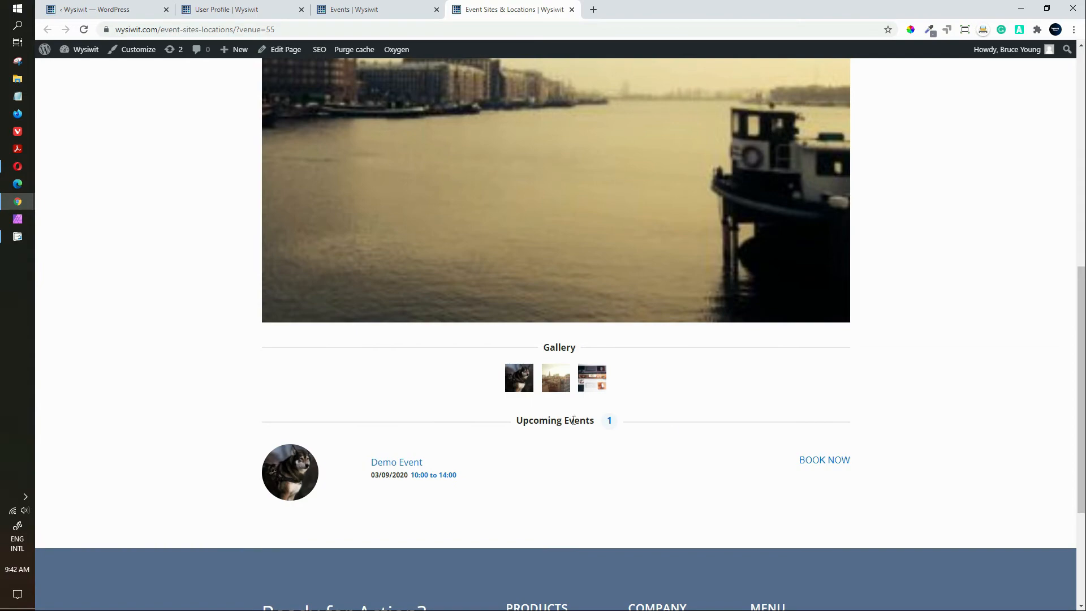
pyautogui.click(558, 382)
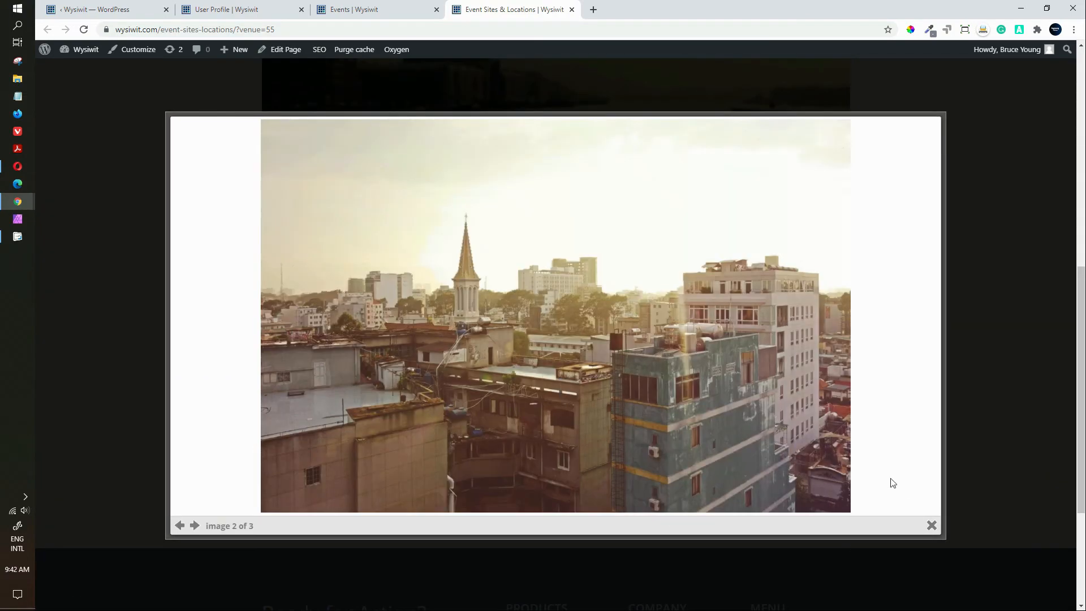
pyautogui.click(195, 526)
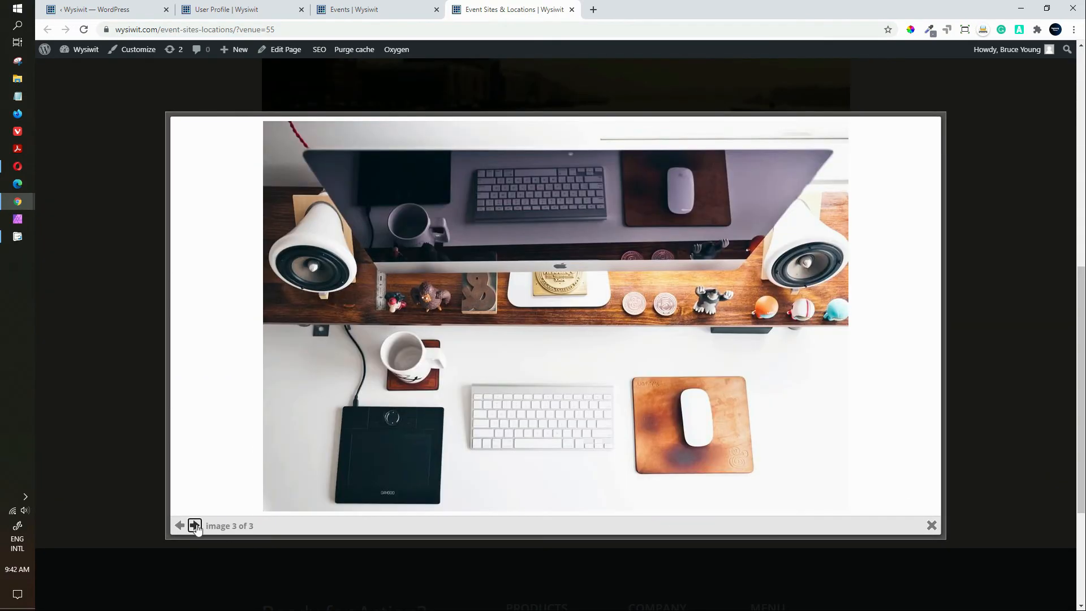
pyautogui.click(90, 409)
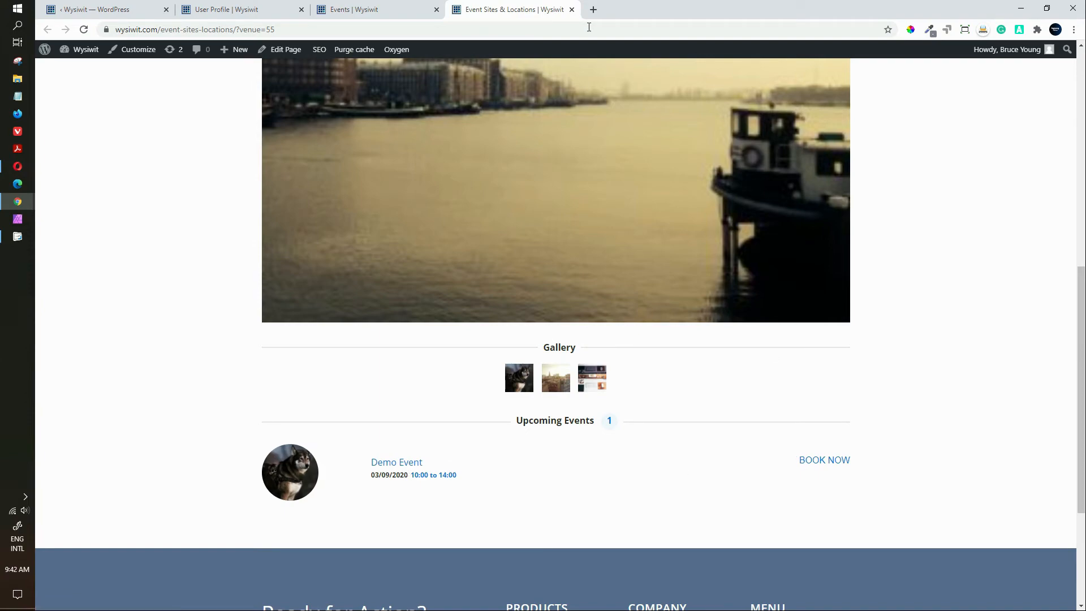
# Step: Go back to the Demo Event page and reopen the DemoVenue venue page
pyautogui.click(572, 9)
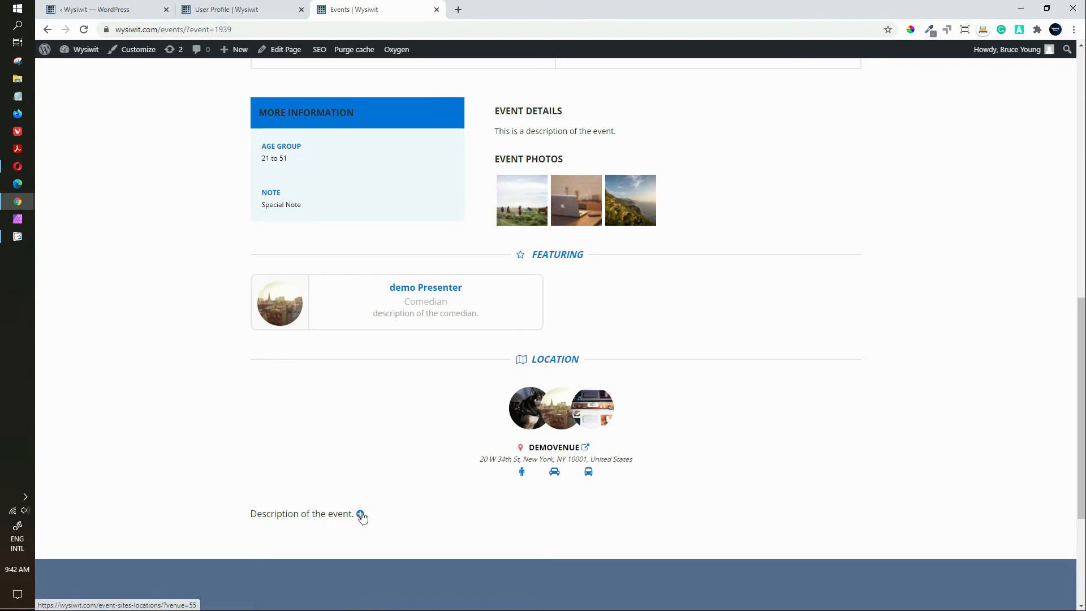
pyautogui.moveTo(1079, 369); pyautogui.dragTo(1066, 396)
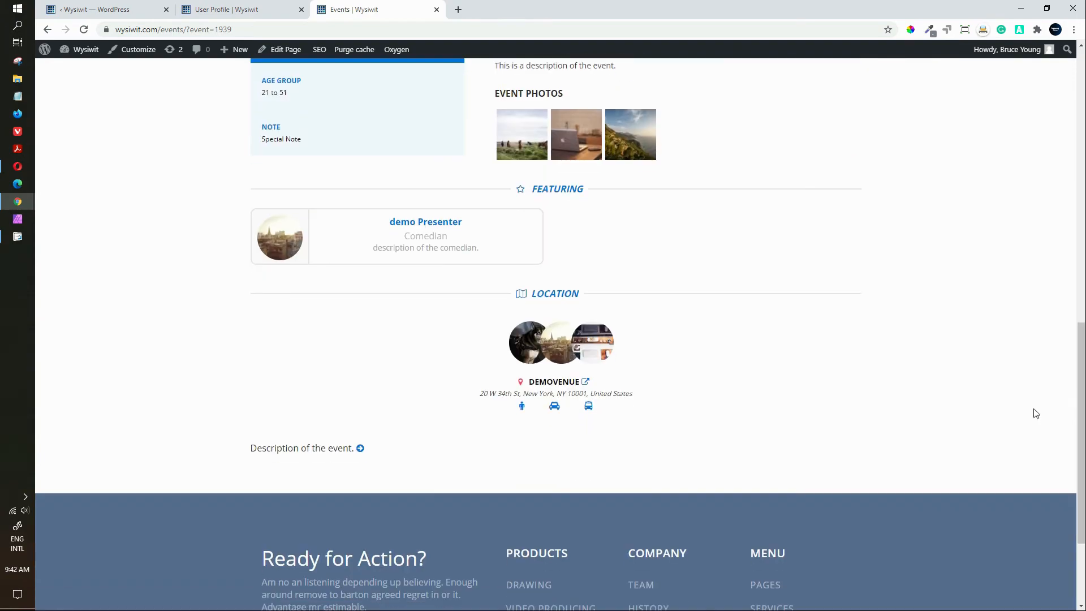
pyautogui.click(360, 449)
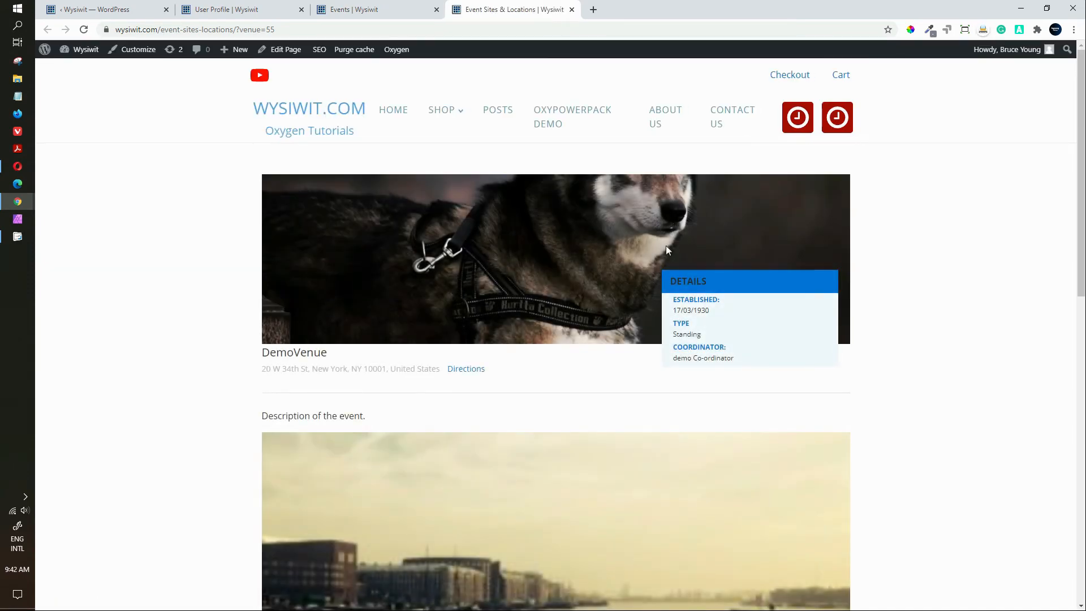
pyautogui.moveTo(1081, 164); pyautogui.dragTo(1060, 443)
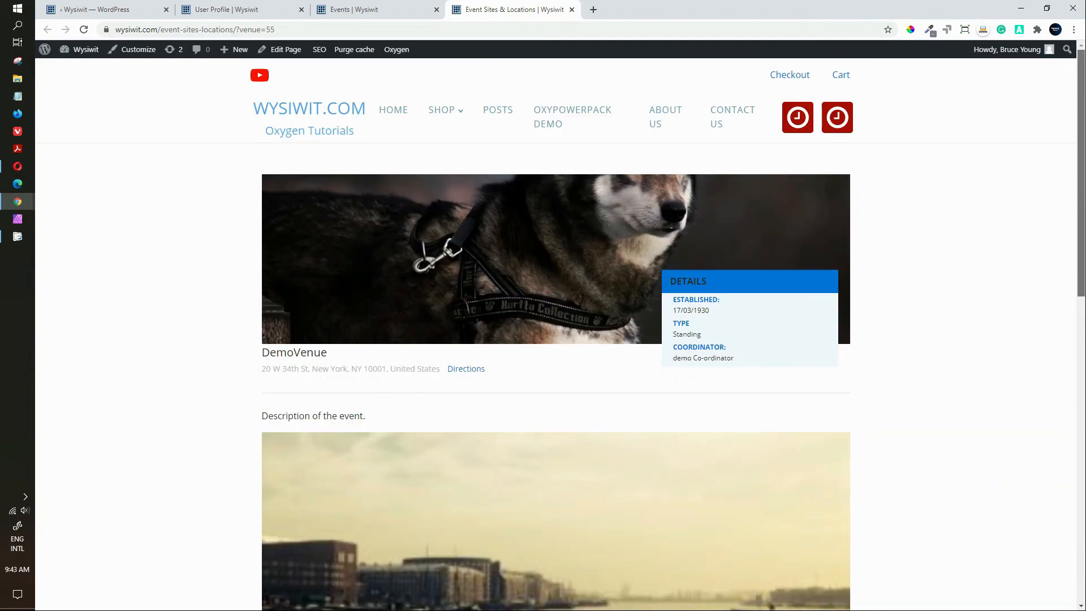
# Step: Close the venue page, scroll the event page to its header, and return to the admin tab
pyautogui.click(572, 10)
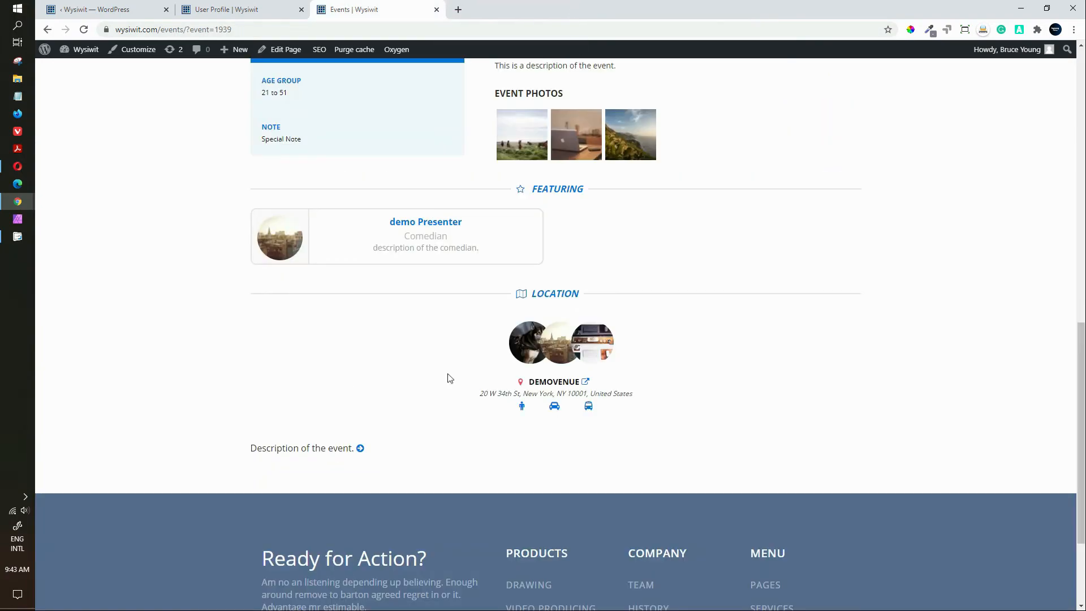
pyautogui.moveTo(1081, 457); pyautogui.dragTo(1080, 380)
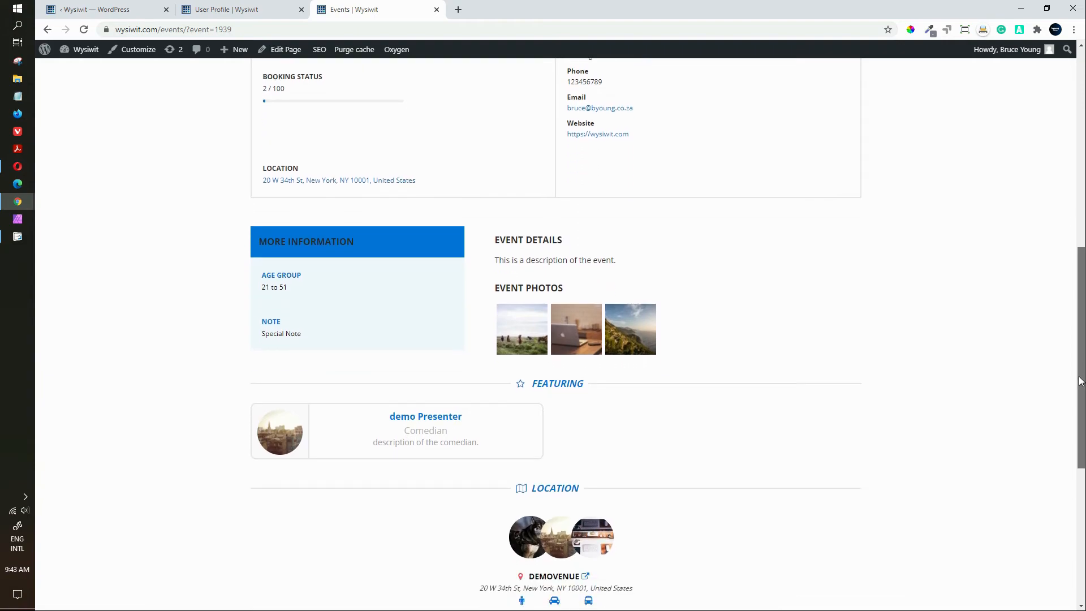
pyautogui.moveTo(1081, 381); pyautogui.dragTo(1080, 182)
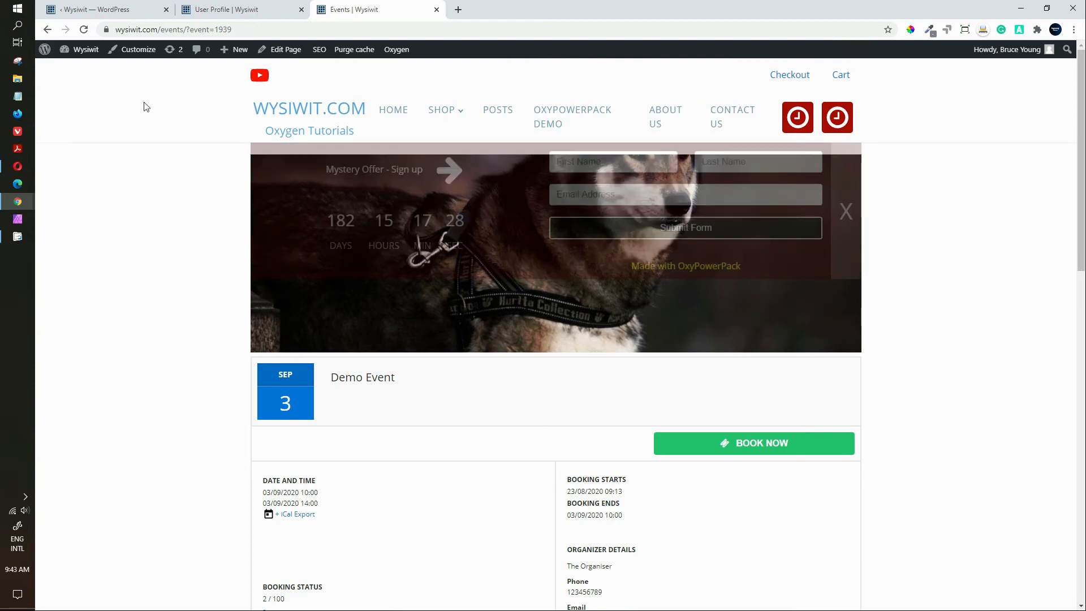
pyautogui.click(120, 11)
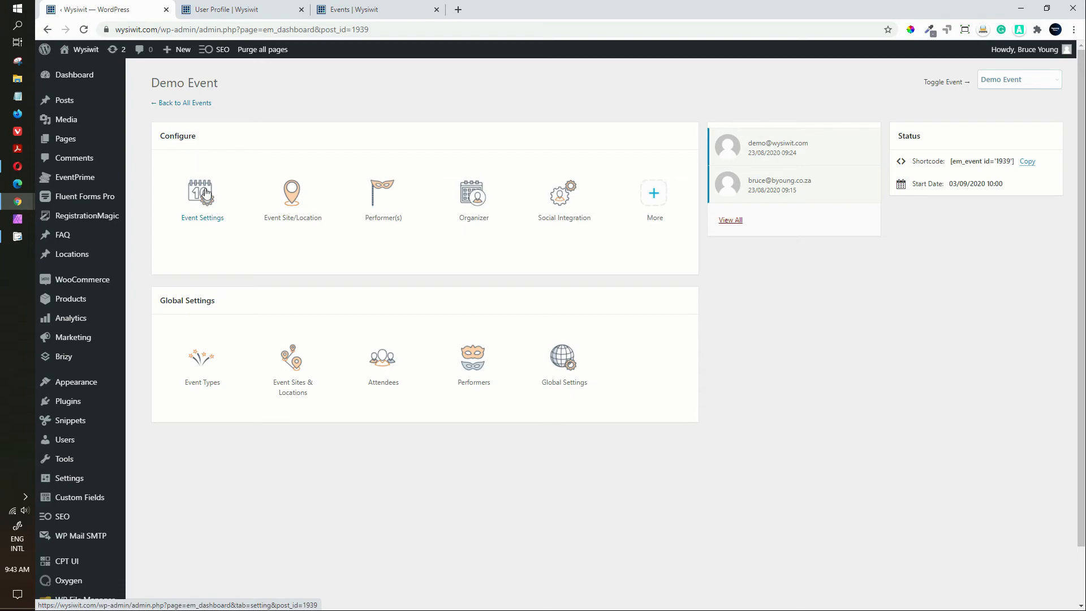
# Step: Open Global Settings from the EventPrime admin sidebar menu
pyautogui.click(74, 177)
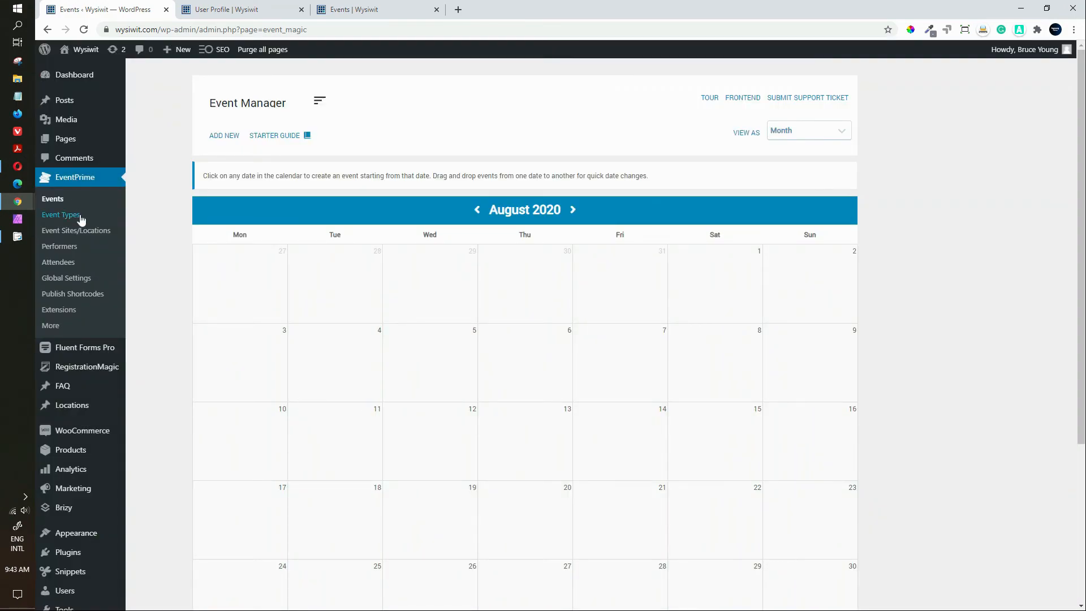
pyautogui.click(62, 279)
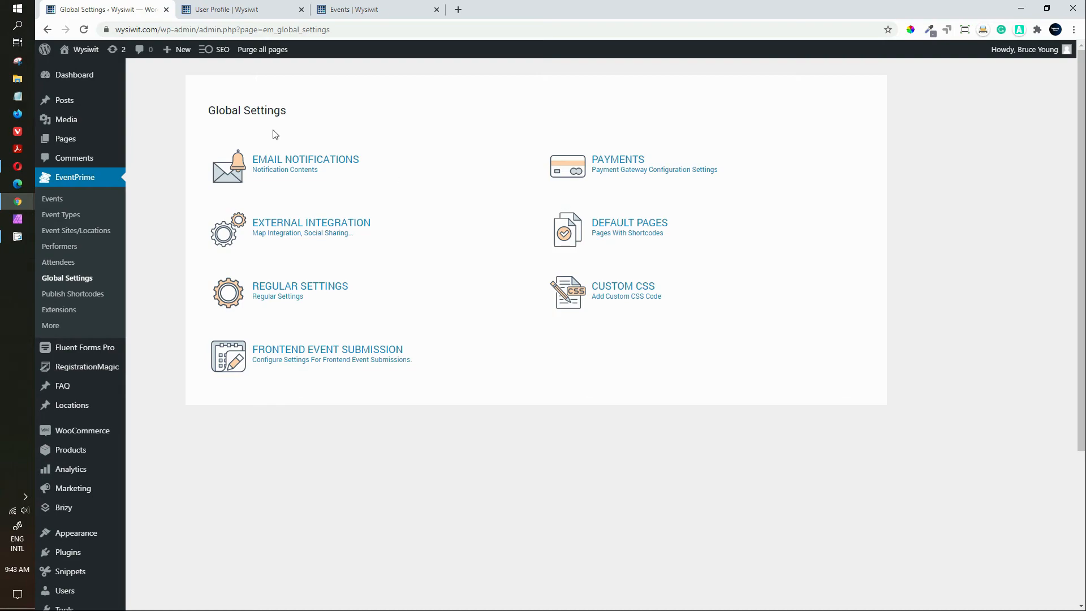
pyautogui.click(311, 162)
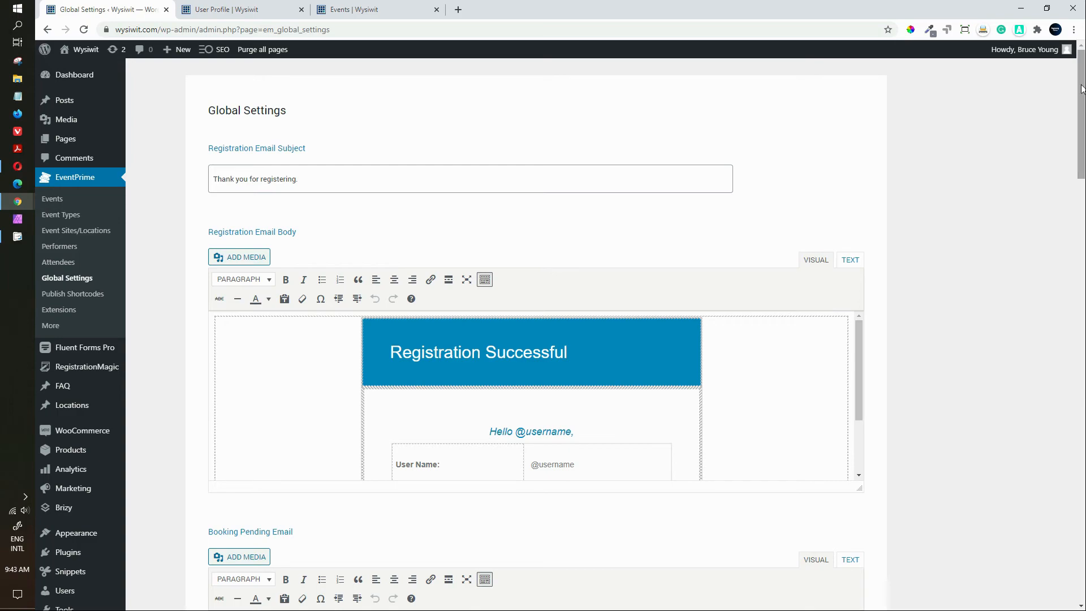
pyautogui.moveTo(1082, 86); pyautogui.dragTo(1082, 128)
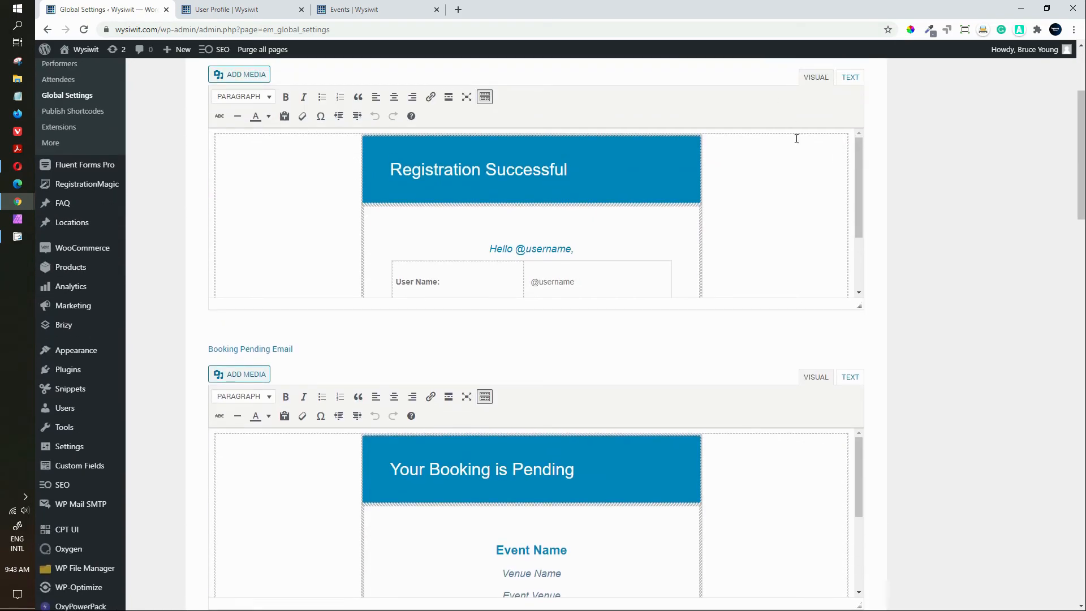
pyautogui.moveTo(857, 160); pyautogui.dragTo(860, 222)
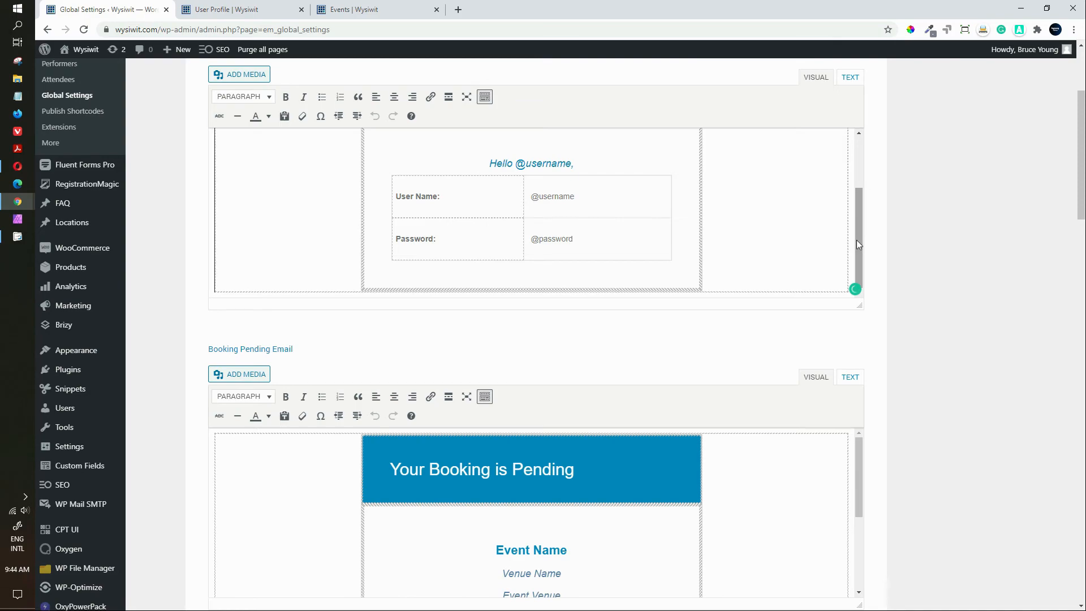
pyautogui.moveTo(856, 240); pyautogui.dragTo(868, 274)
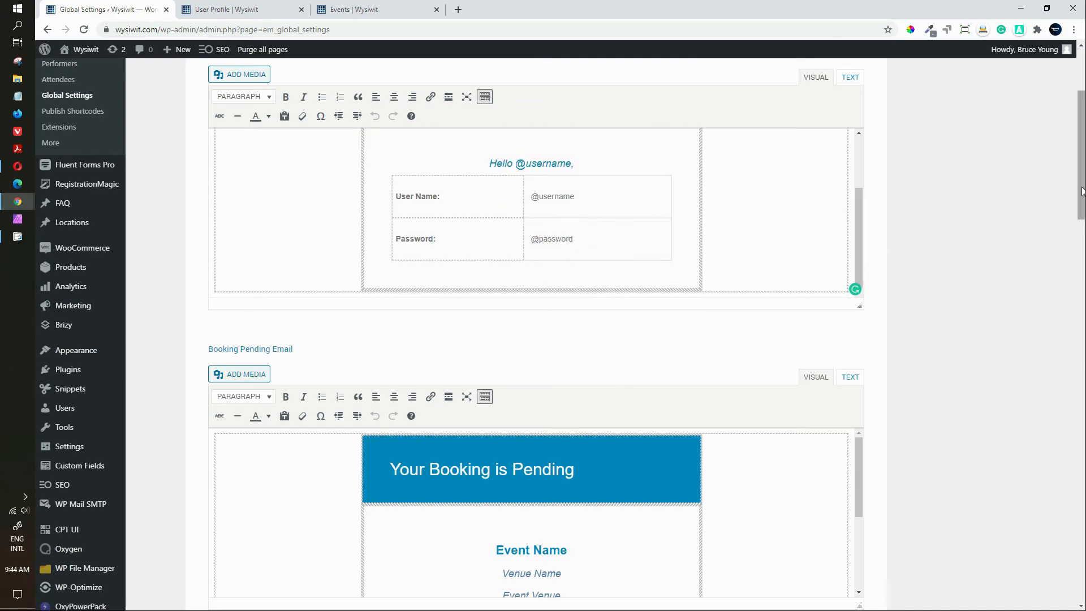
pyautogui.moveTo(1081, 191); pyautogui.dragTo(1077, 256)
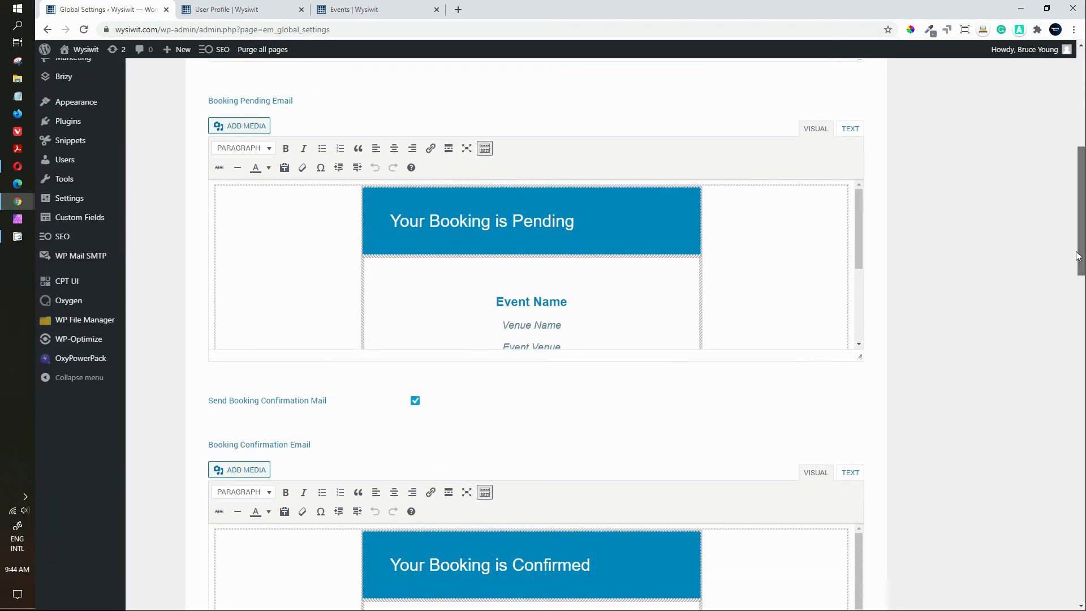
pyautogui.scroll(-1, 1077, 256)
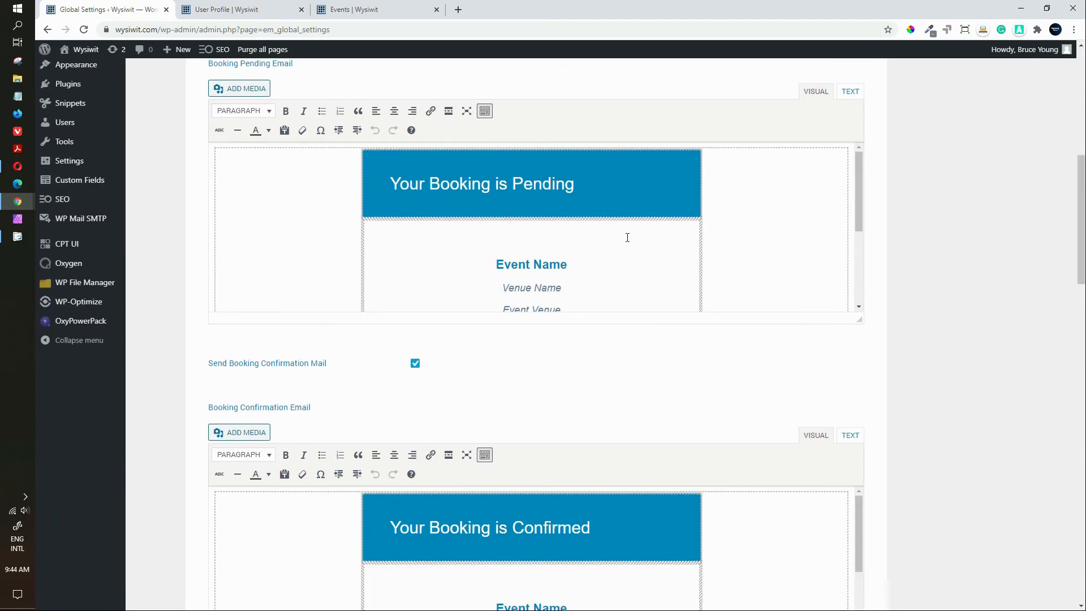
pyautogui.moveTo(856, 198); pyautogui.dragTo(856, 270)
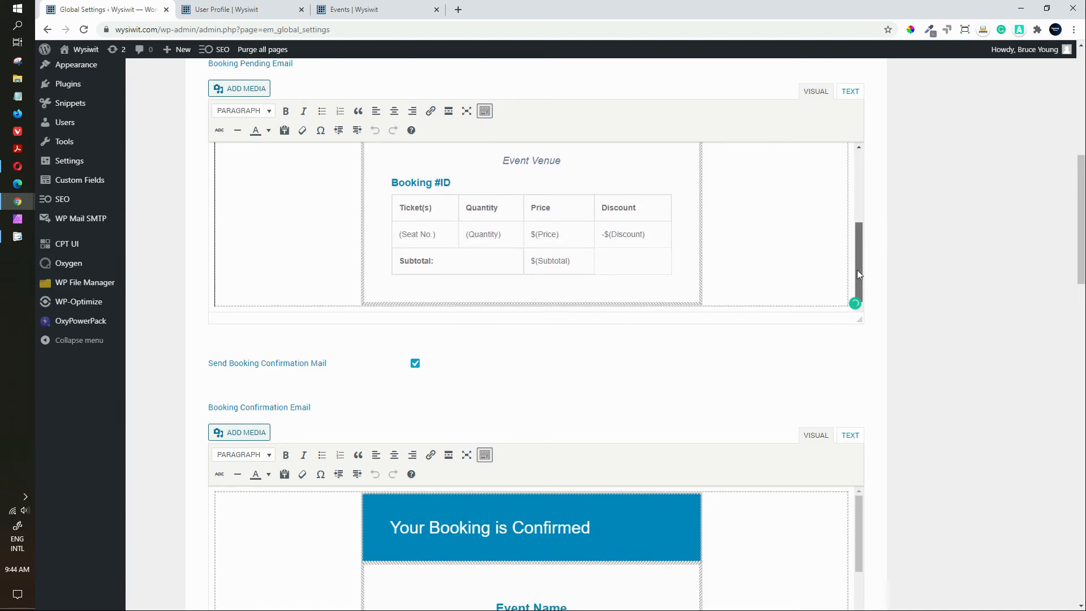
pyautogui.moveTo(1081, 226); pyautogui.dragTo(1082, 298)
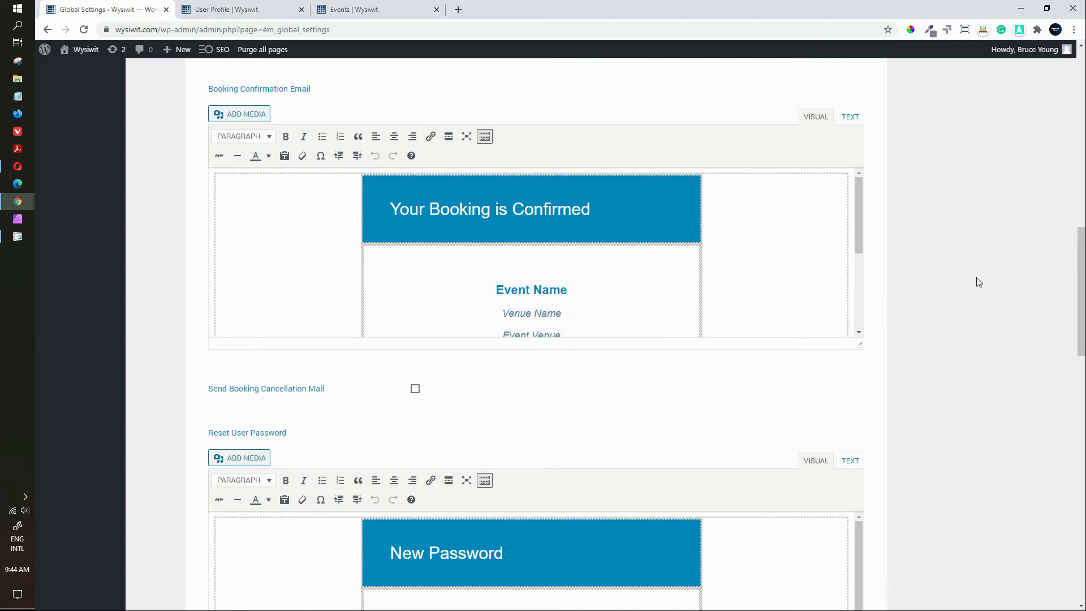
pyautogui.moveTo(1078, 260); pyautogui.dragTo(1082, 450)
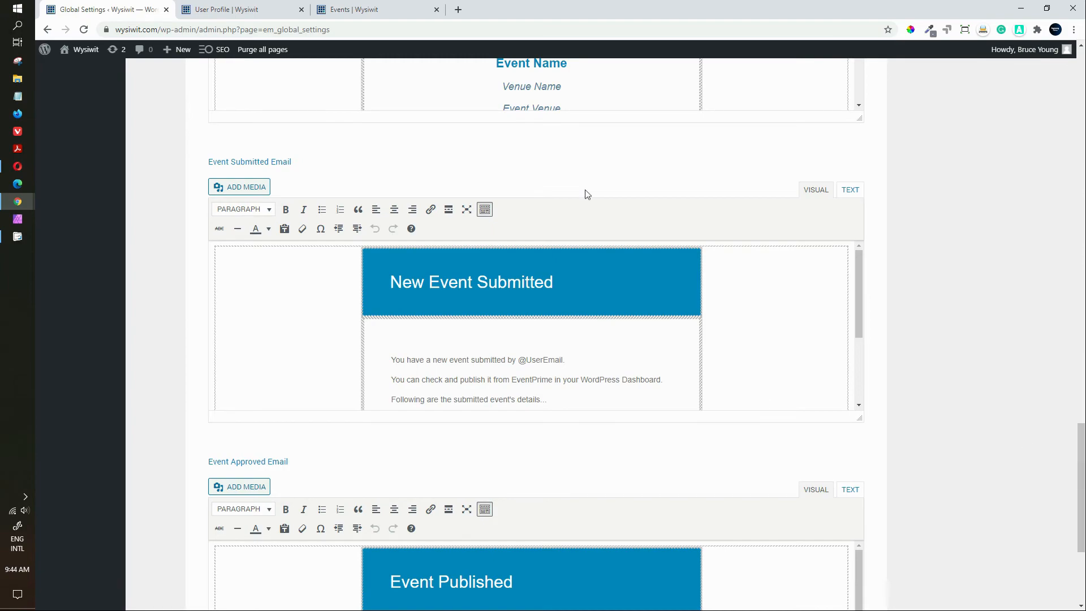
pyautogui.scroll(-2, 542, 273)
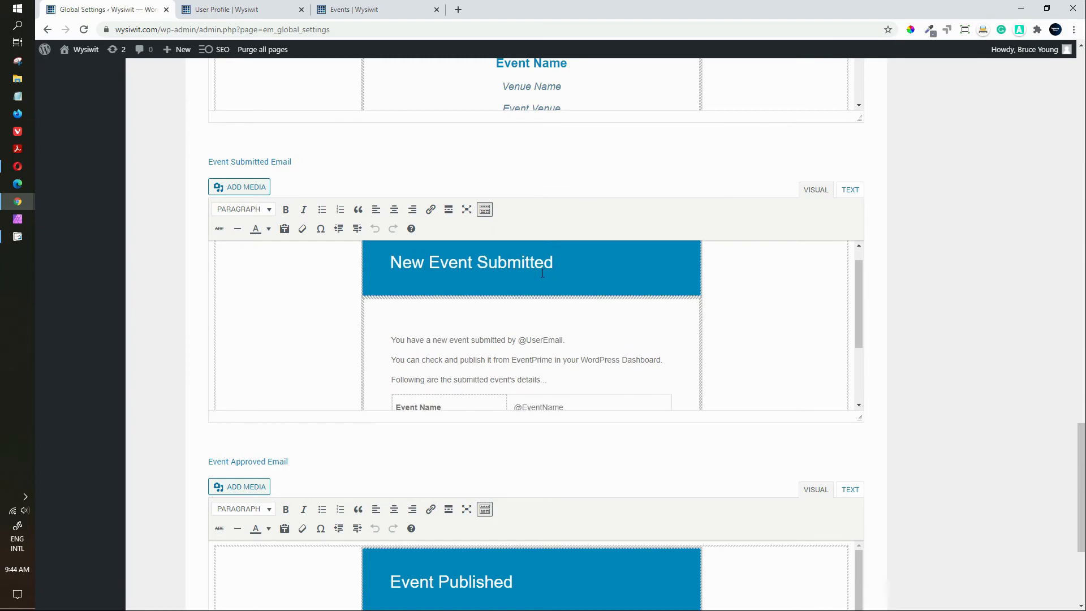
pyautogui.scroll(-3, 542, 273)
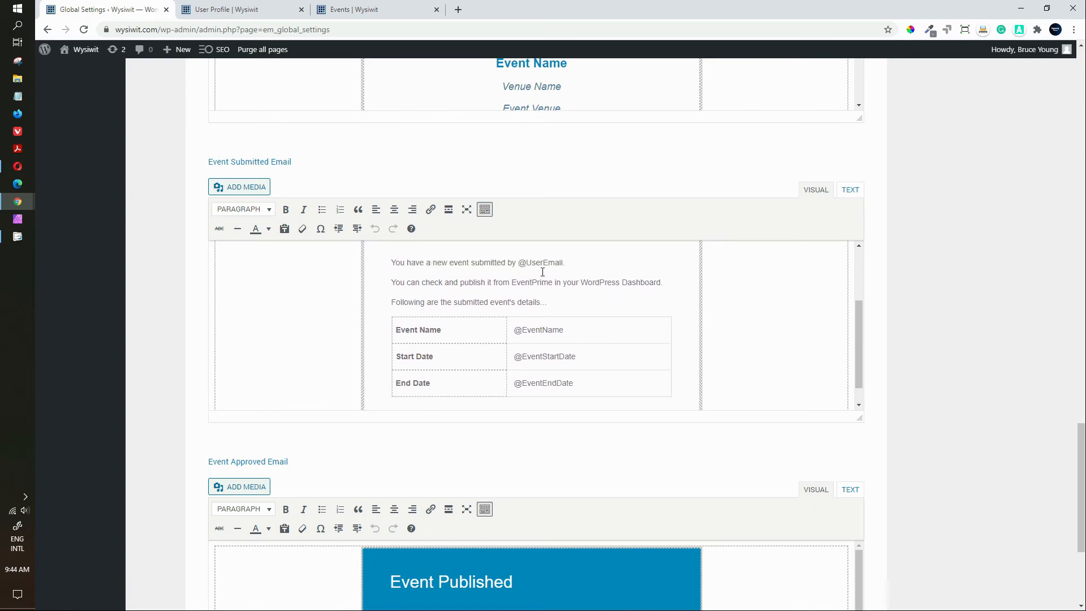
pyautogui.scroll(4, 543, 272)
pyautogui.scroll(1, 542, 272)
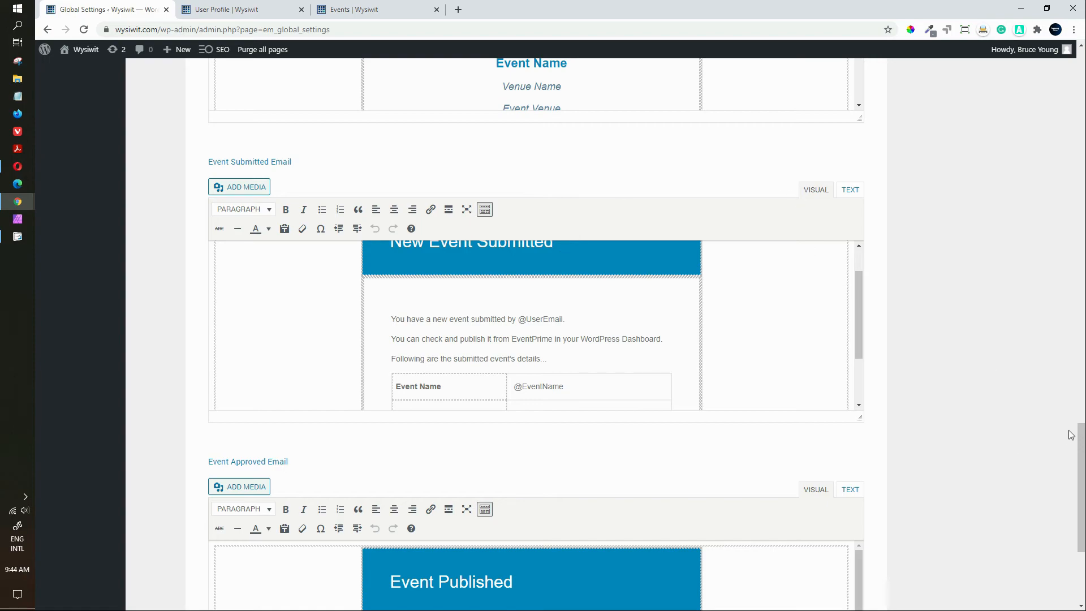
pyautogui.moveTo(1081, 436); pyautogui.dragTo(1083, 498)
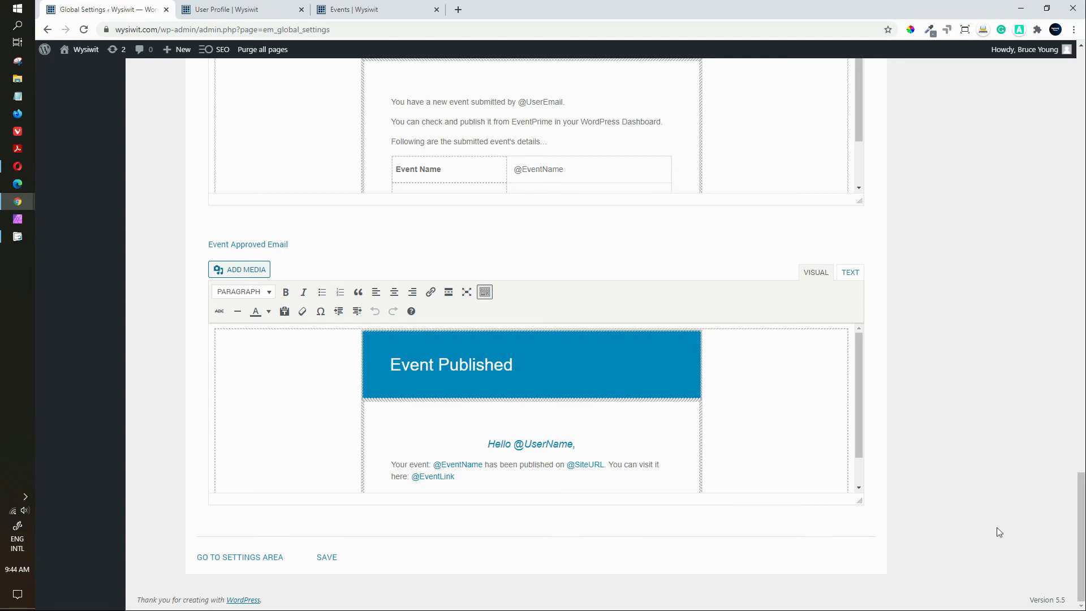
pyautogui.moveTo(1081, 537); pyautogui.dragTo(1039, 571)
pyautogui.click(219, 559)
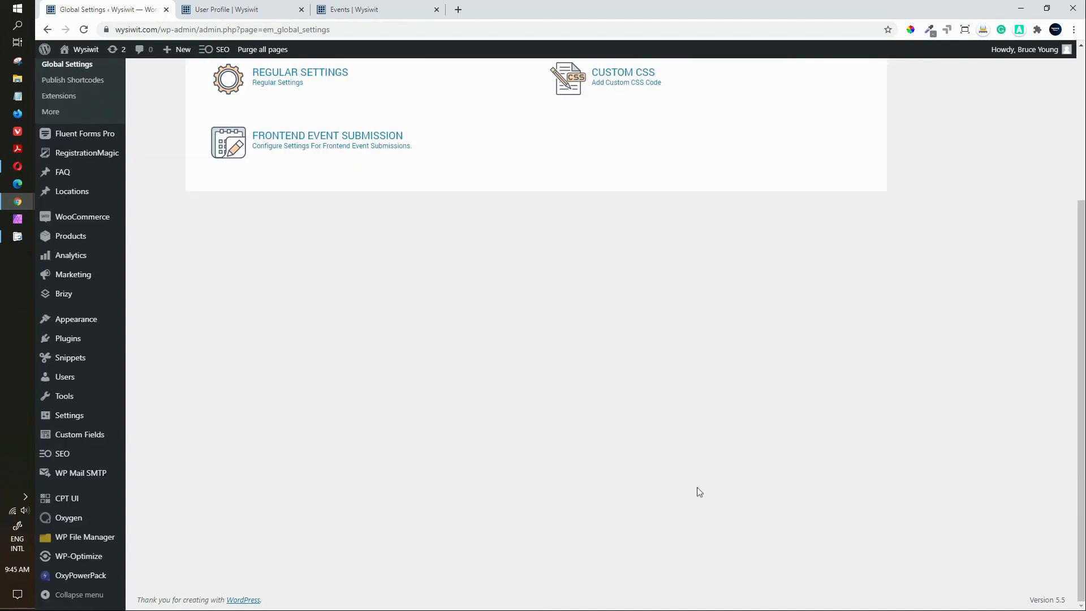
pyautogui.scroll(4, 1082, 450)
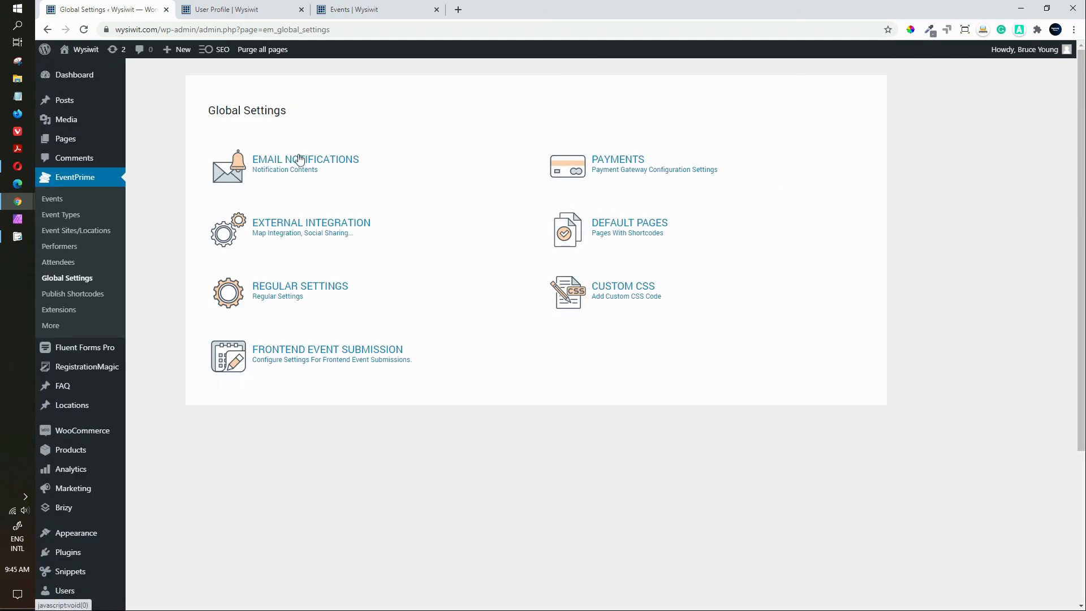
# Step: In Payments, try PayPal, Stripe and Offline, dismissing upgrade prompts and leaving all off
pyautogui.click(611, 168)
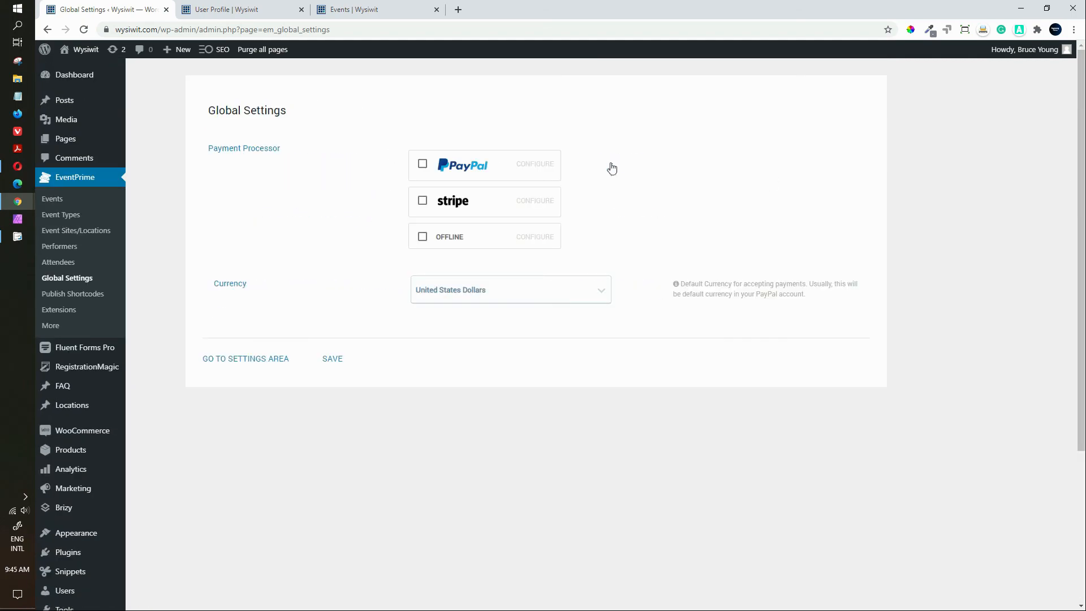
pyautogui.click(423, 164)
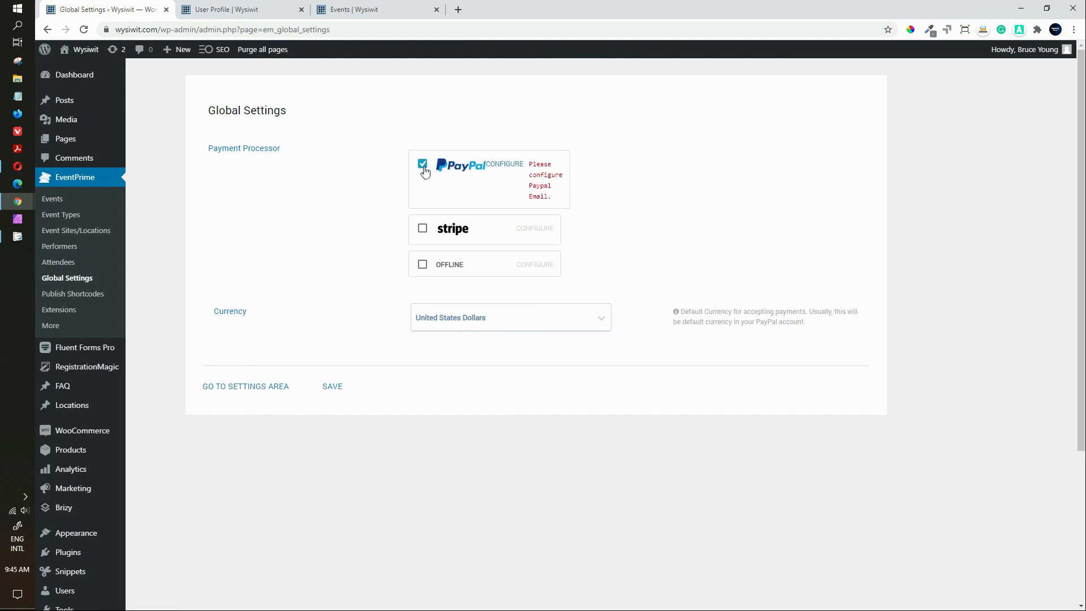
pyautogui.click(422, 228)
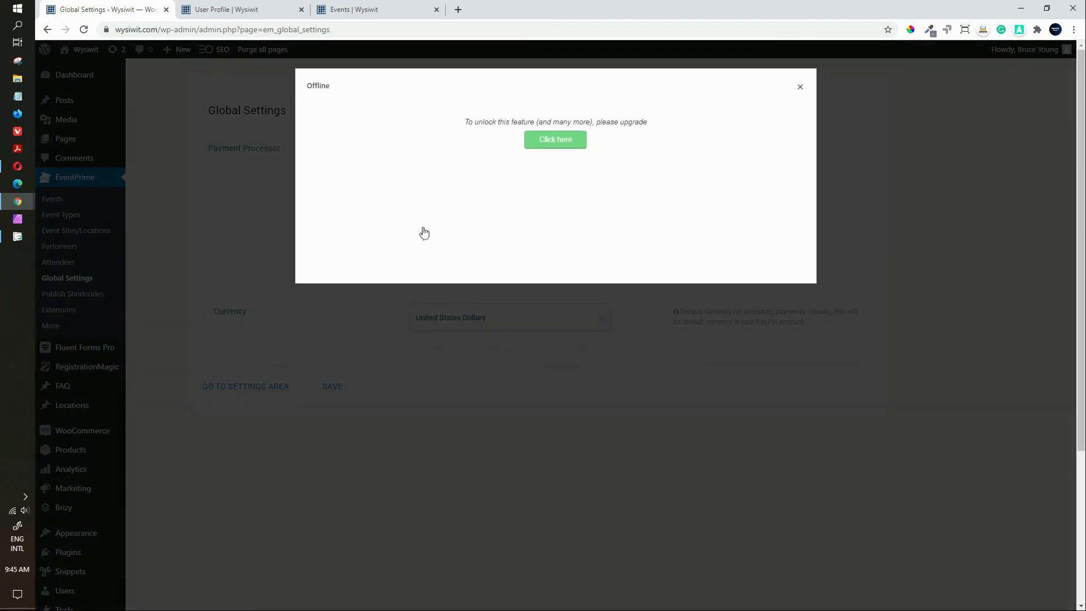
pyautogui.click(799, 87)
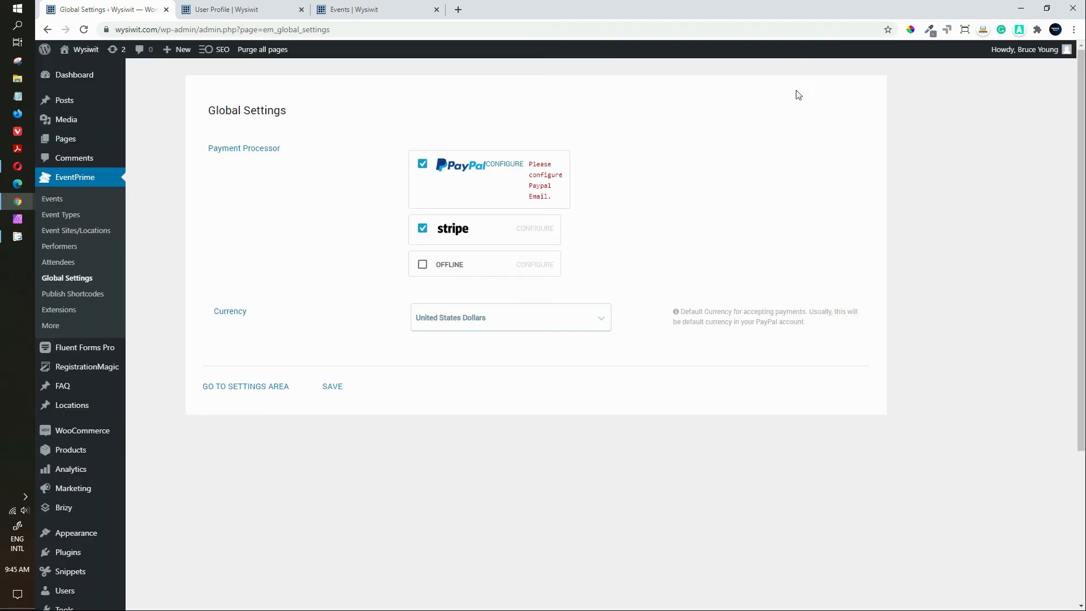
pyautogui.click(423, 228)
pyautogui.click(423, 164)
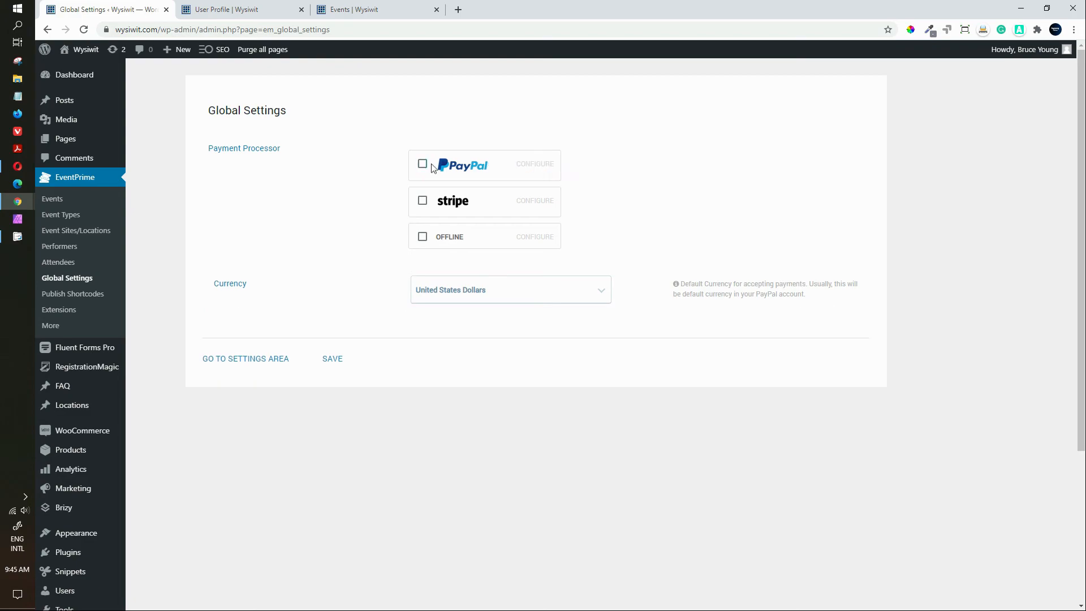
pyautogui.click(423, 236)
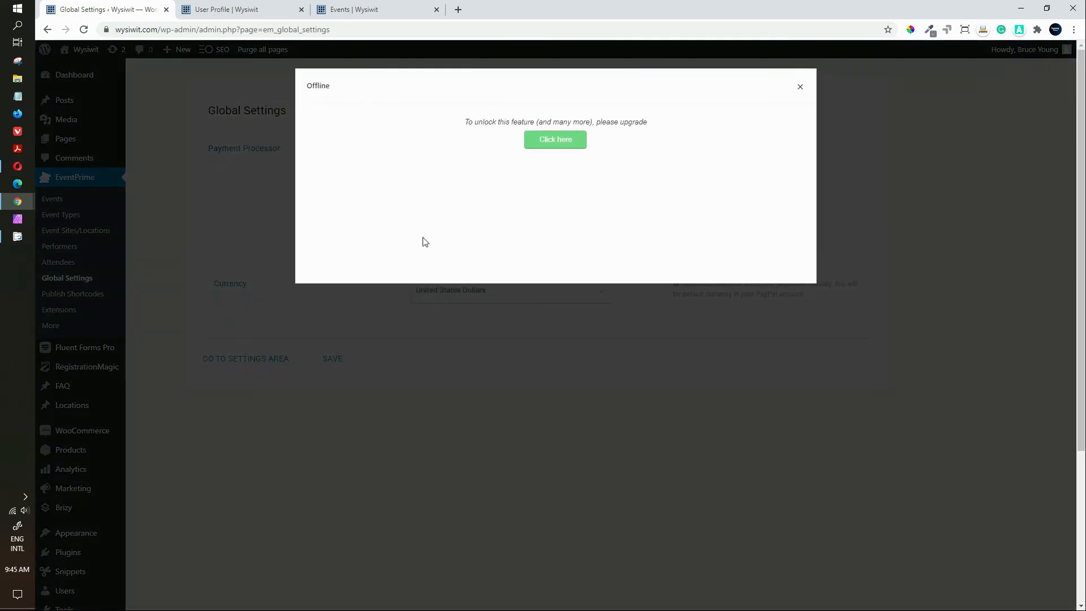
pyautogui.click(800, 89)
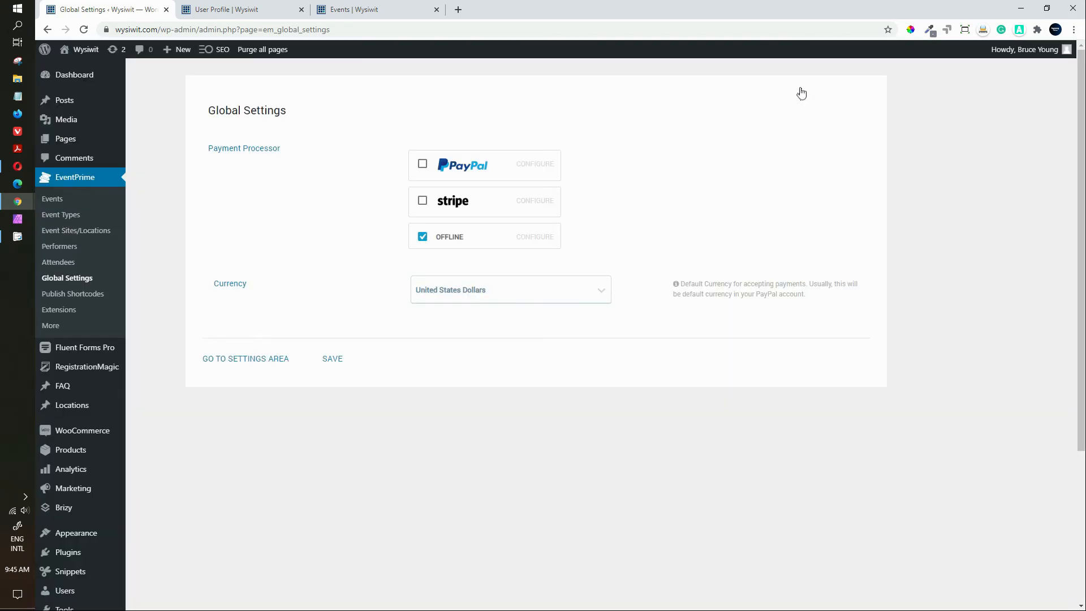
# Step: Check the currency list, keep United States Dollars, and return to the settings overview
pyautogui.click(600, 299)
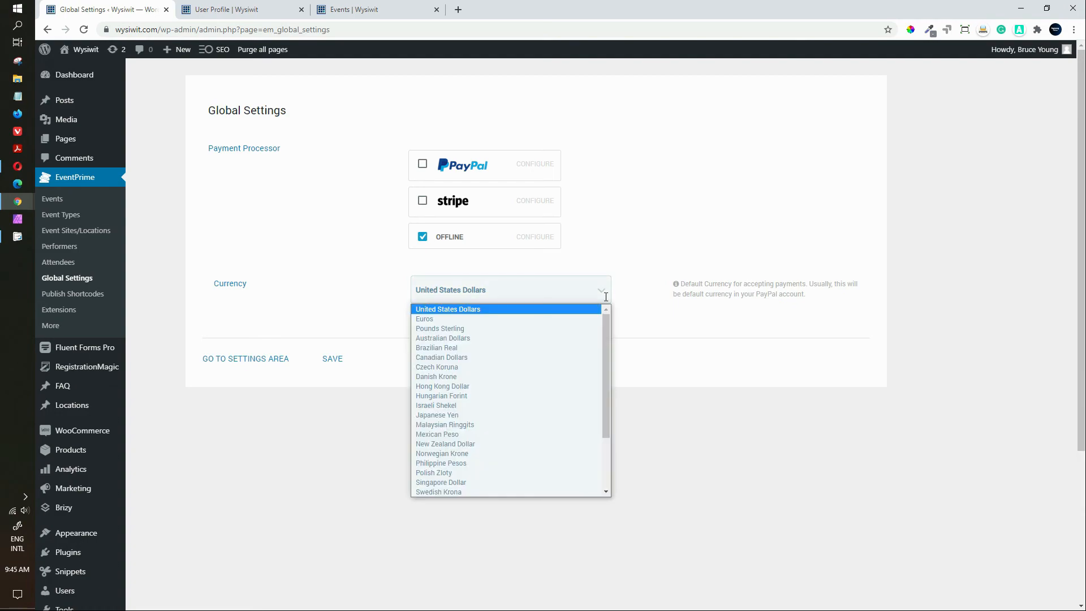
pyautogui.click(755, 362)
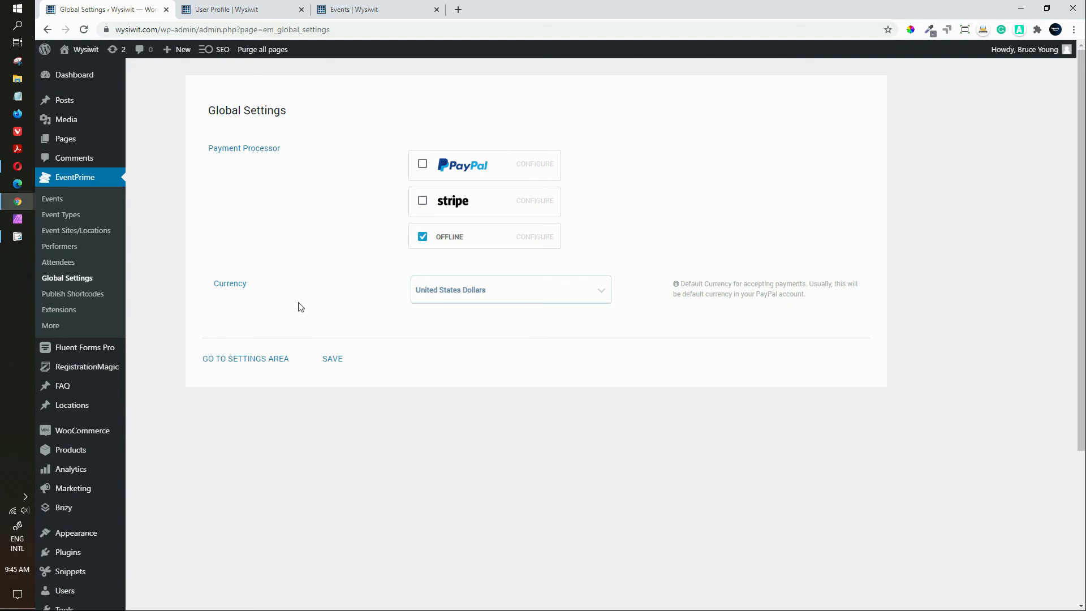
pyautogui.click(230, 364)
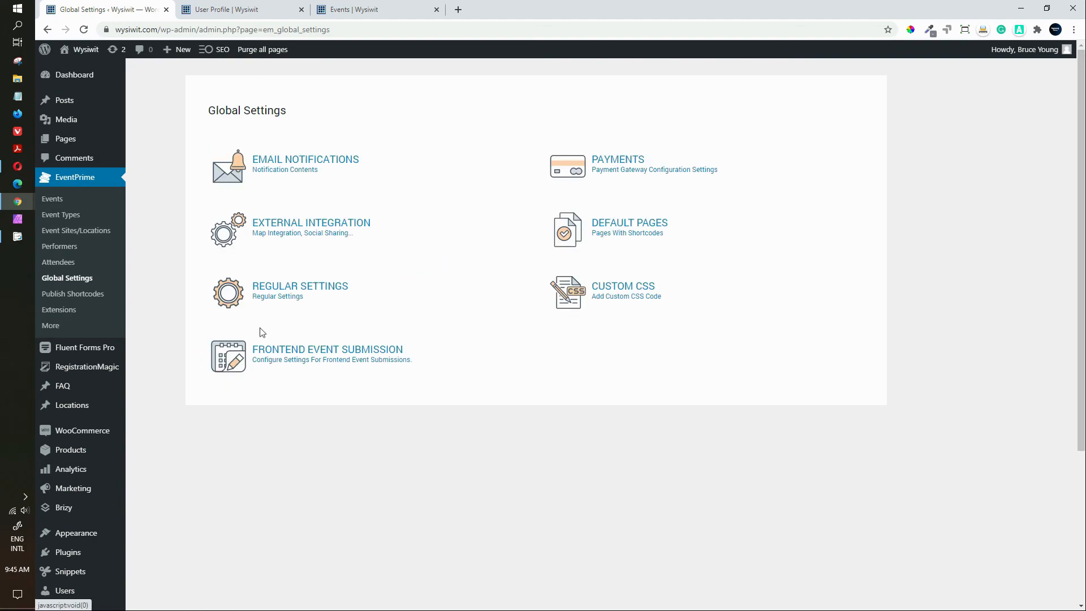
pyautogui.click(332, 232)
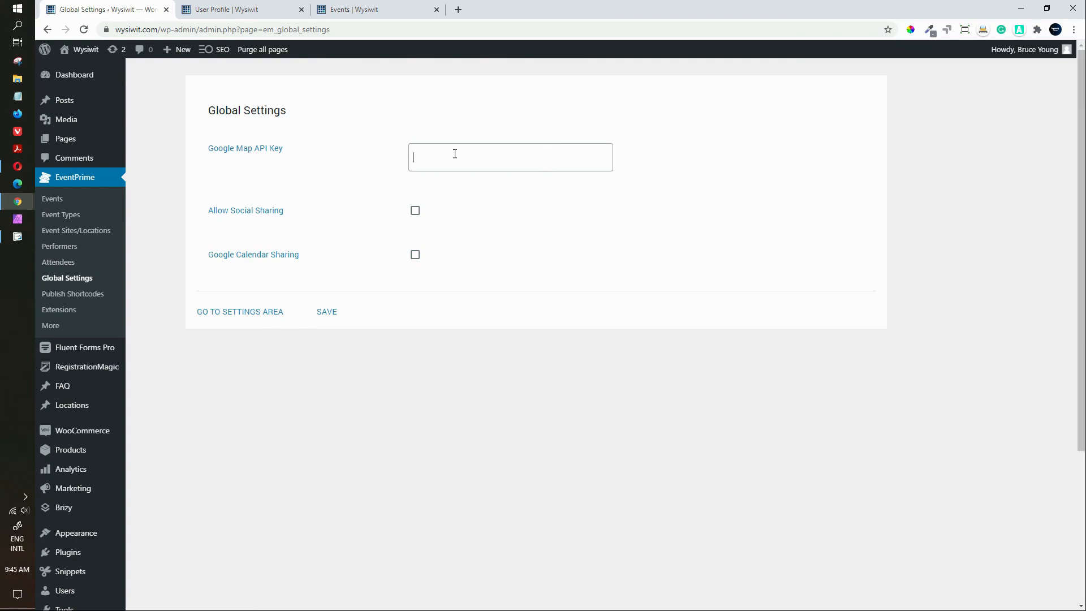
pyautogui.click(415, 211)
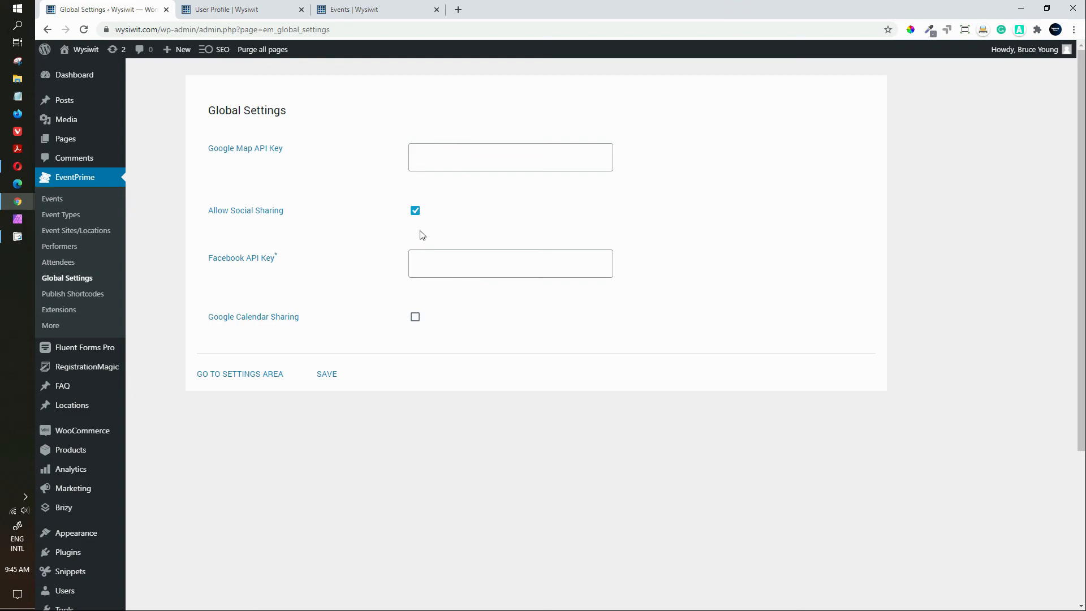
pyautogui.click(415, 210)
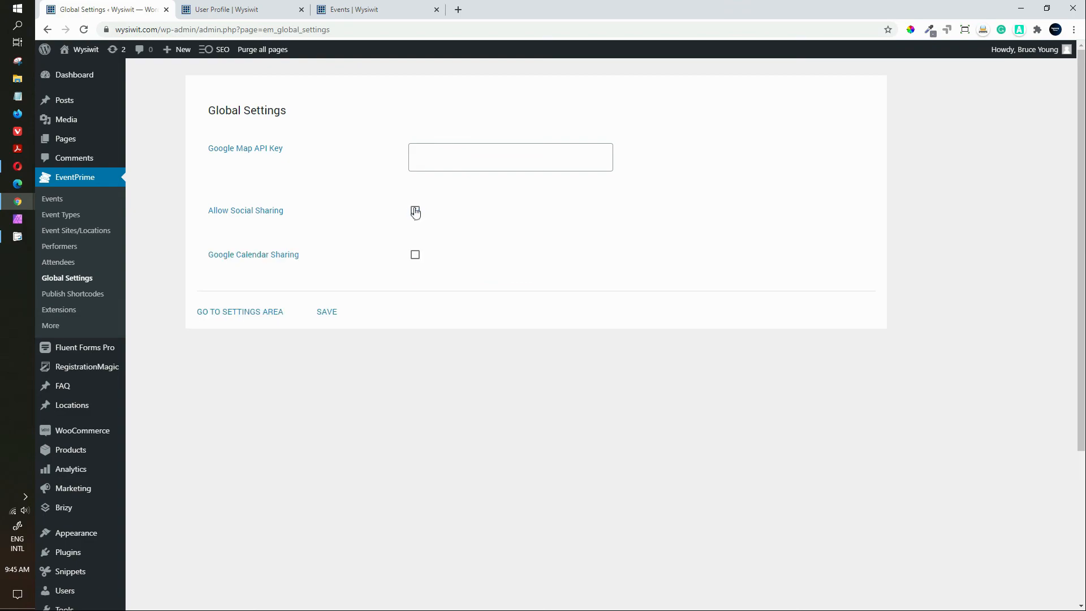
pyautogui.click(416, 256)
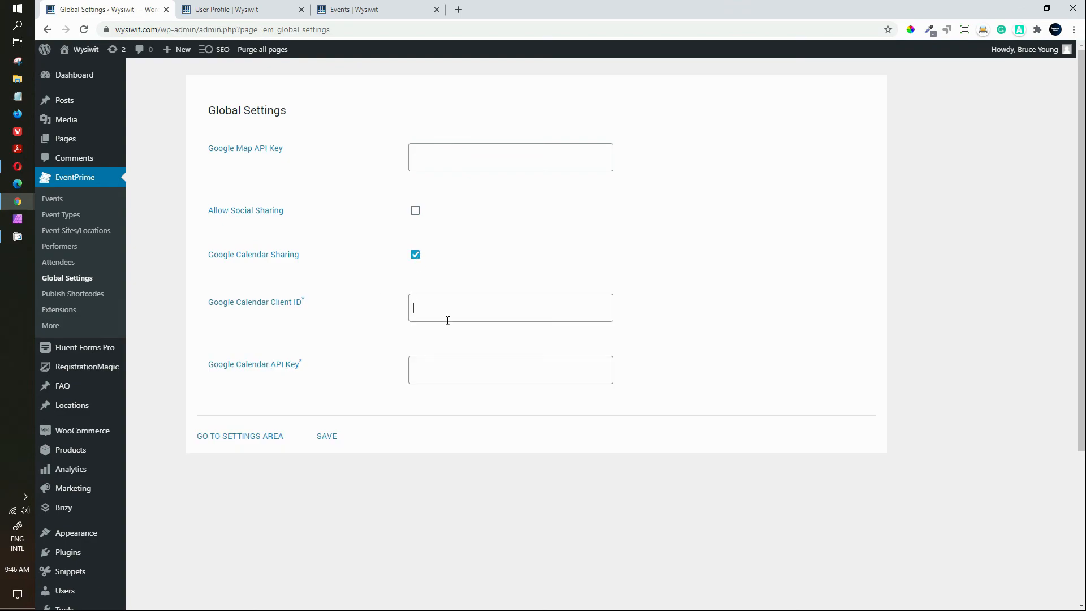
pyautogui.click(414, 256)
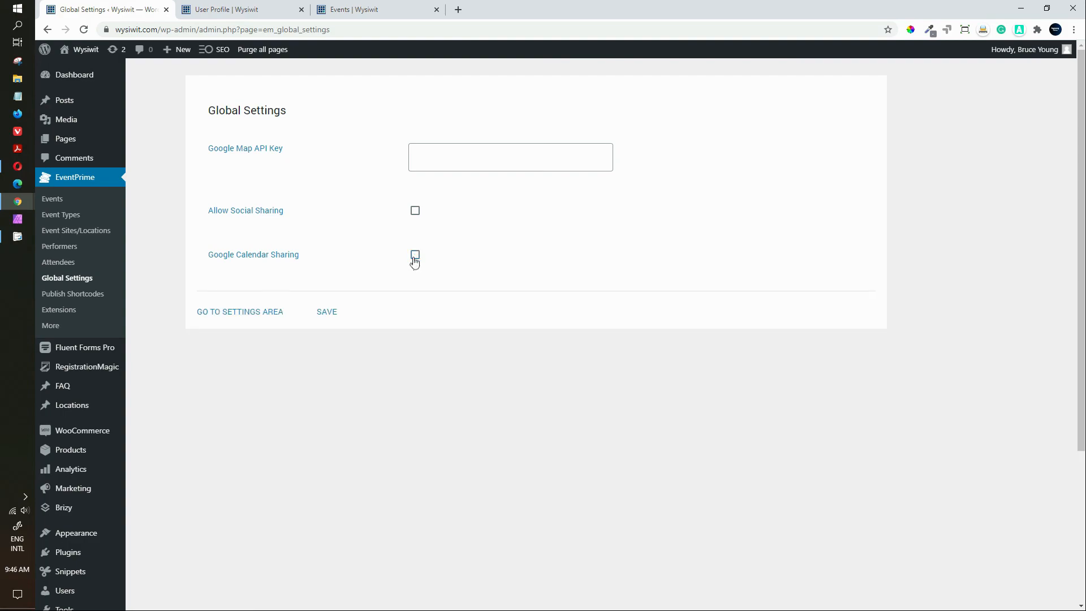
pyautogui.click(272, 313)
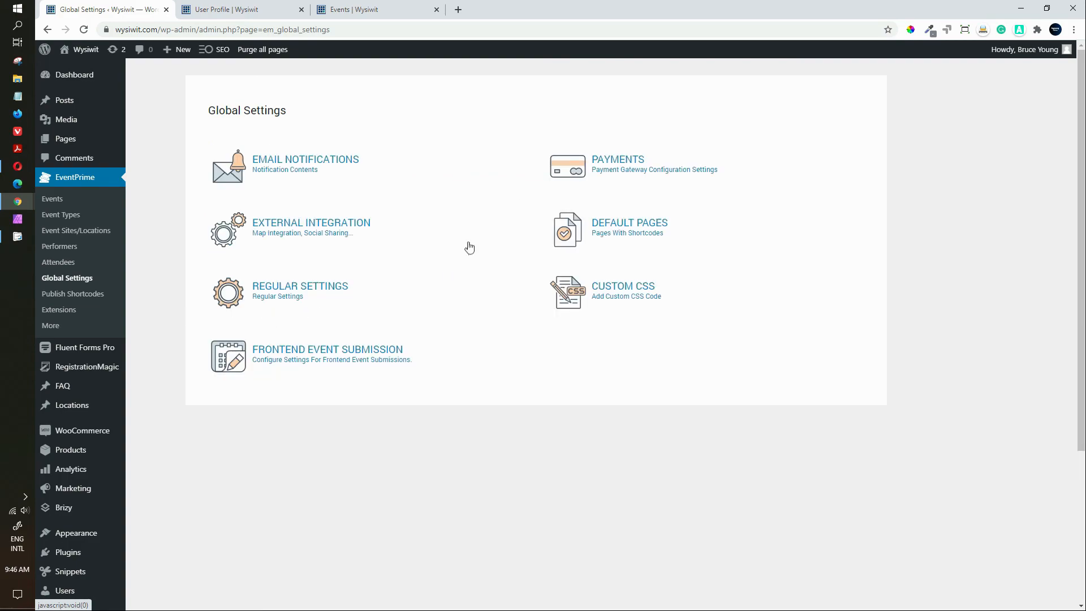
# Step: Review the Default Pages assignments unchanged, then go to Regular Settings showing 12-hour time format
pyautogui.click(577, 228)
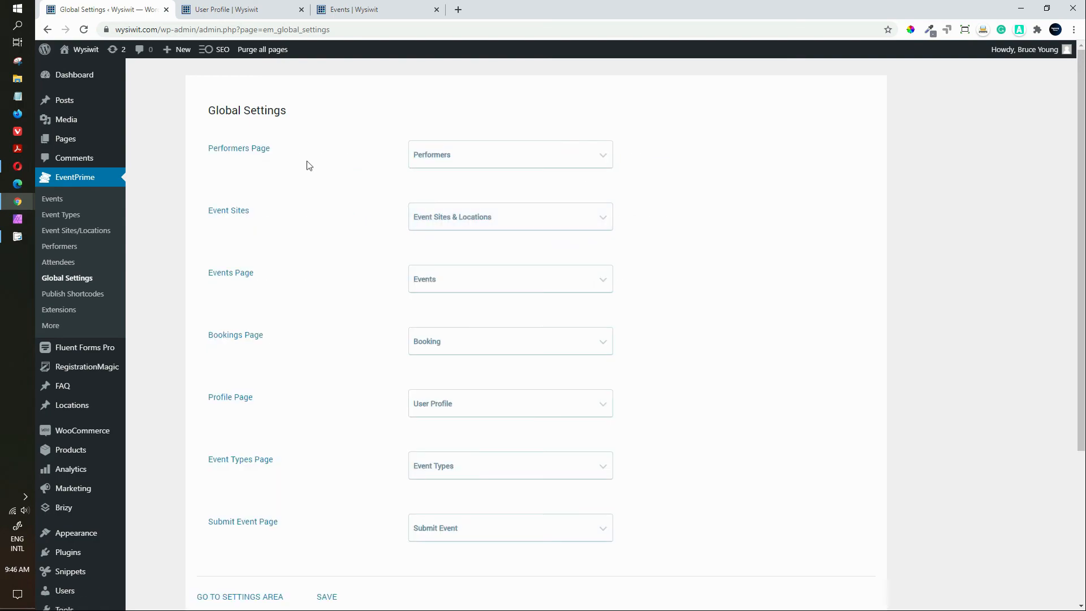
pyautogui.moveTo(1080, 146)
pyautogui.mouseDown()
pyautogui.moveTo(1082, 172)
pyautogui.moveTo(1081, 161)
pyautogui.mouseUp()
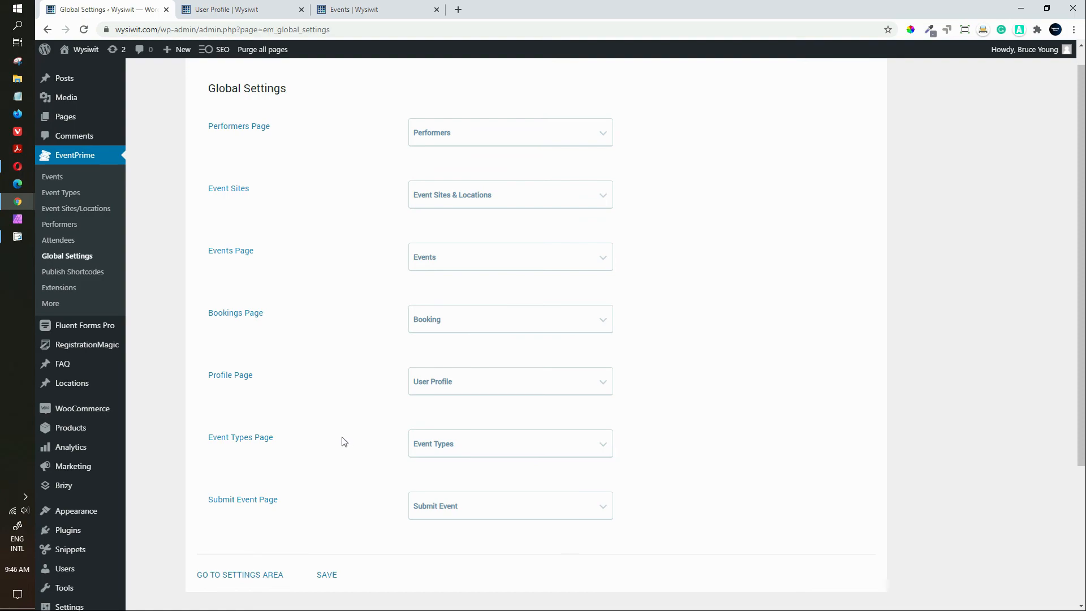
pyautogui.click(601, 447)
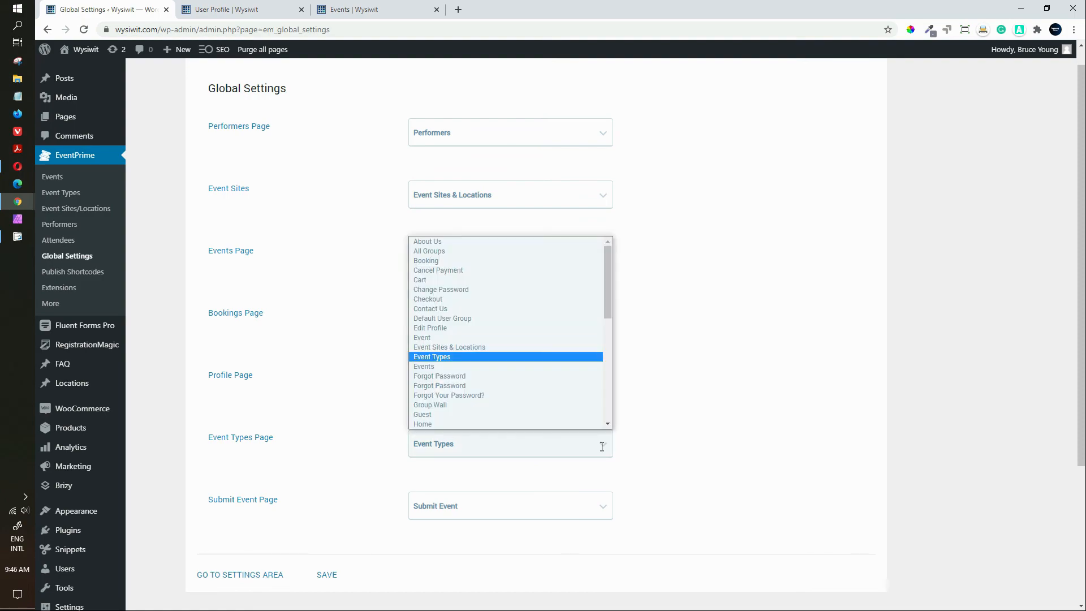
pyautogui.click(601, 447)
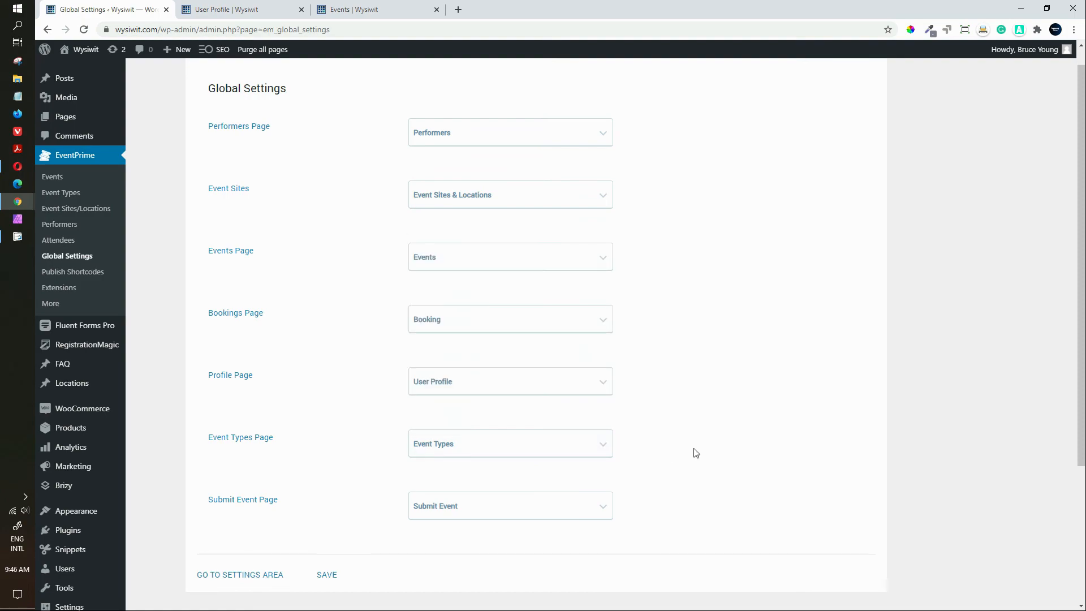
pyautogui.scroll(-1, 475, 558)
pyautogui.click(263, 552)
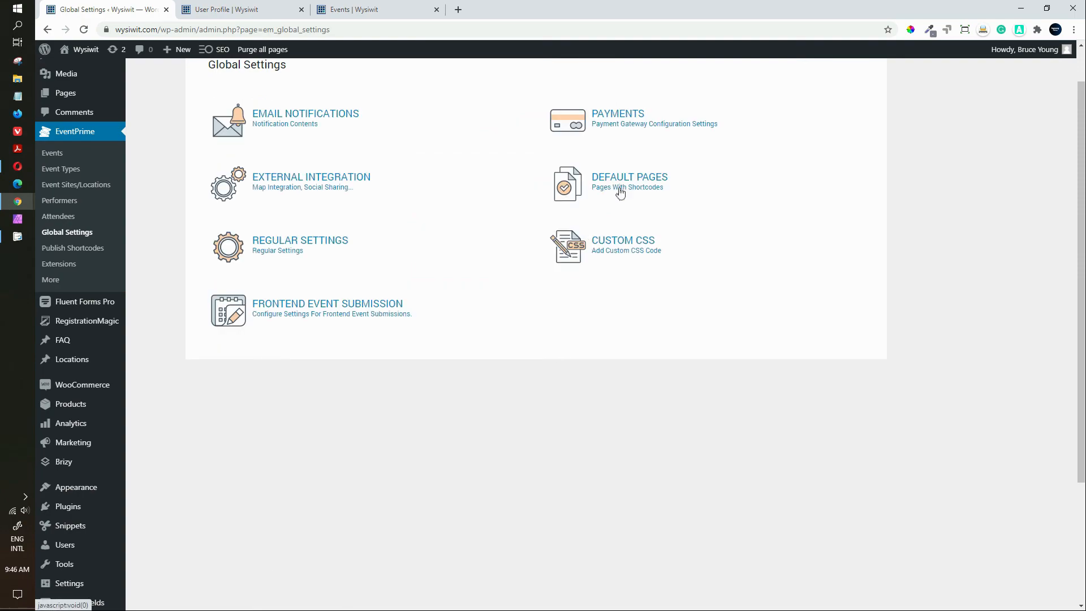
pyautogui.click(313, 249)
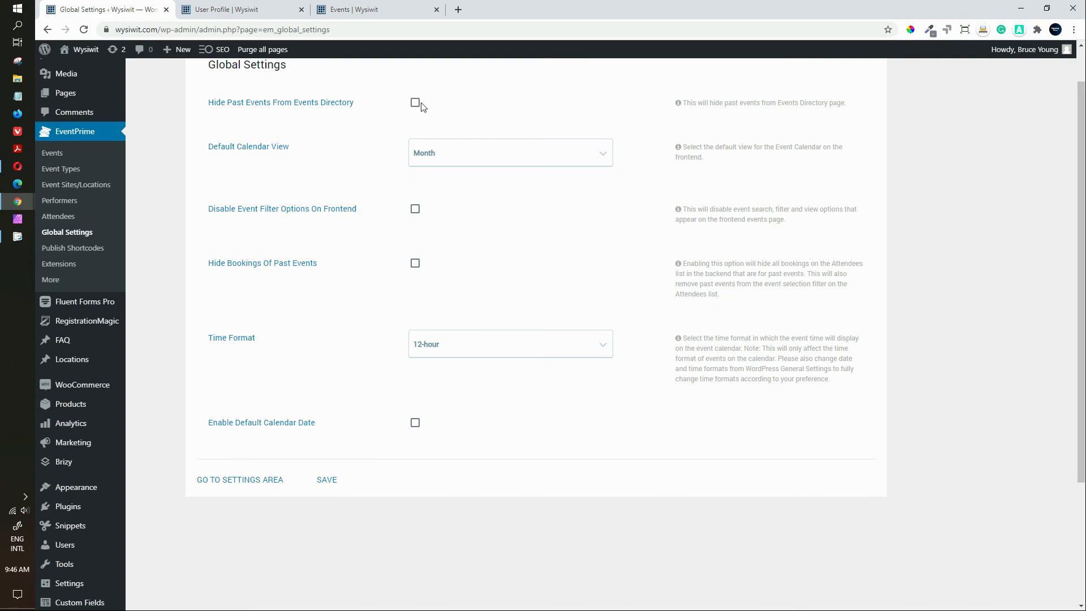
# Step: Check the Default Calendar View options keeping Month, then switch to the front-end Demo Event tab
pyautogui.click(605, 156)
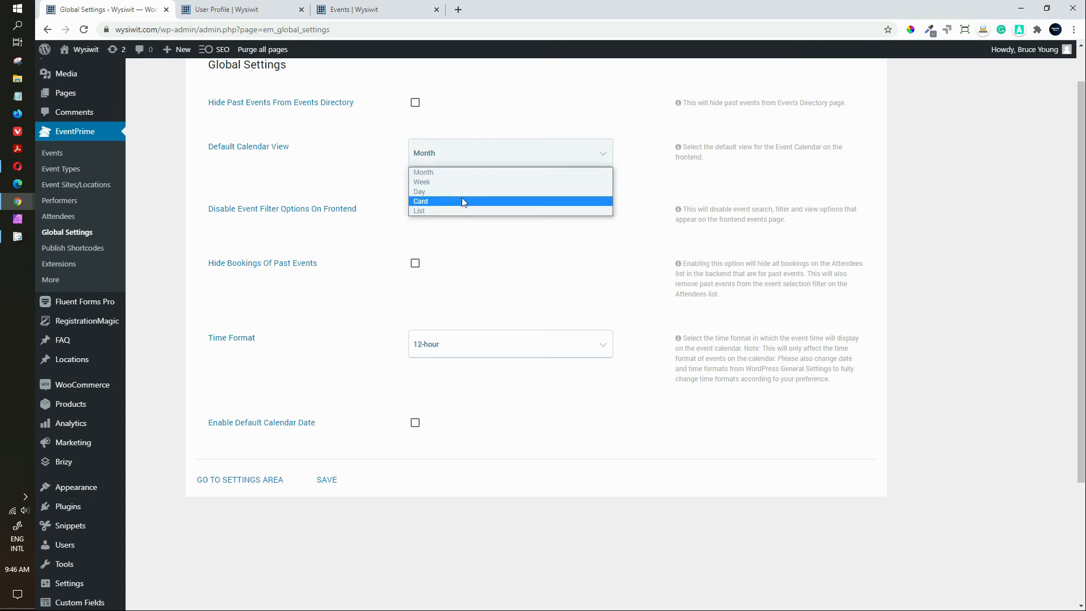
pyautogui.click(325, 154)
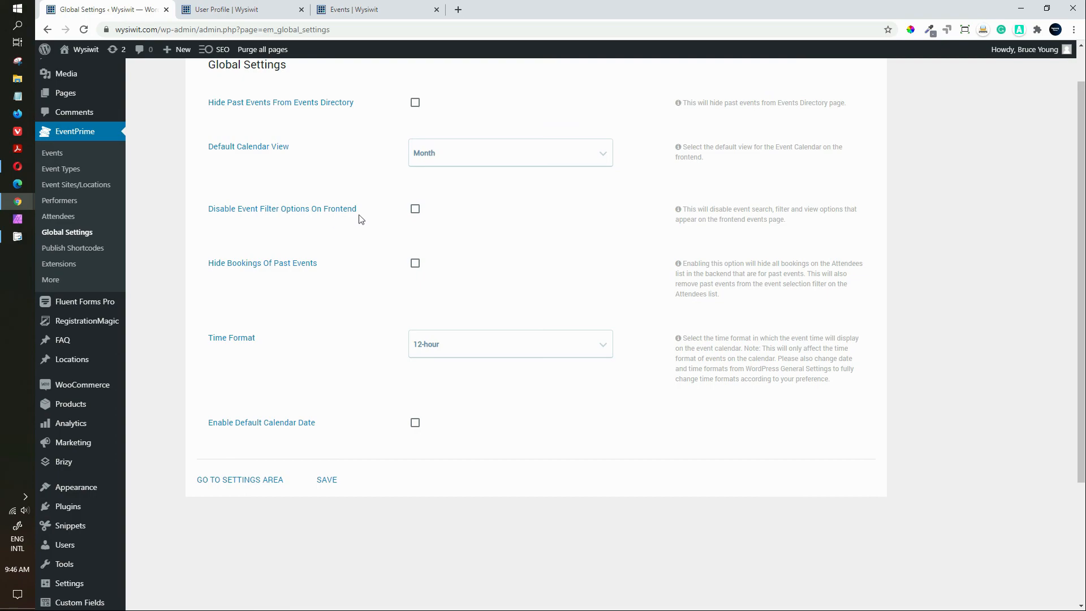
pyautogui.click(359, 9)
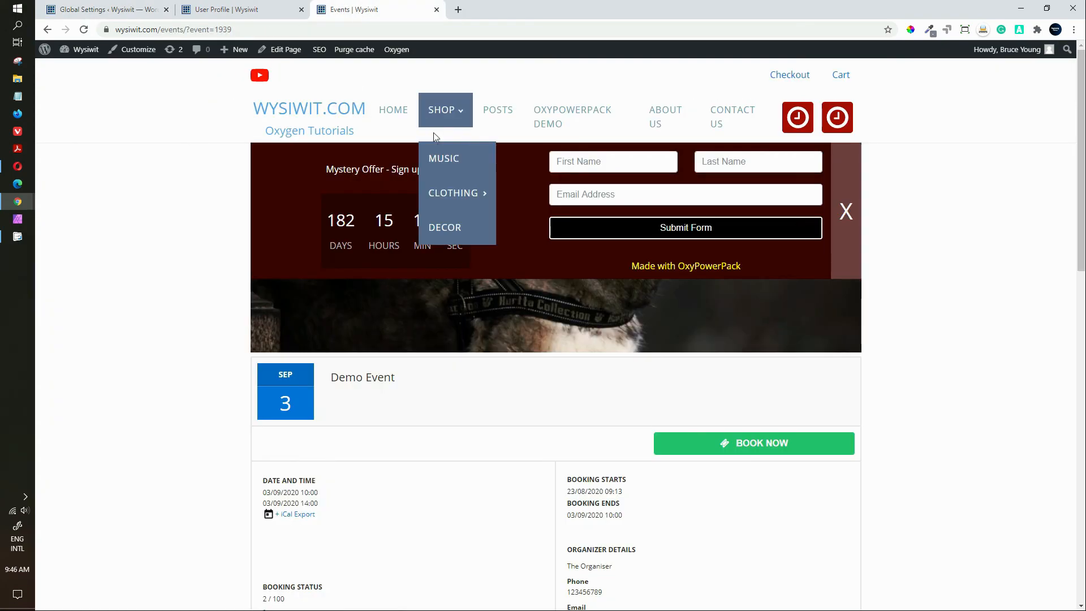
# Step: Dismiss the Mystery Offer popup and load the wysiwit.com/events calendar page
pyautogui.click(845, 212)
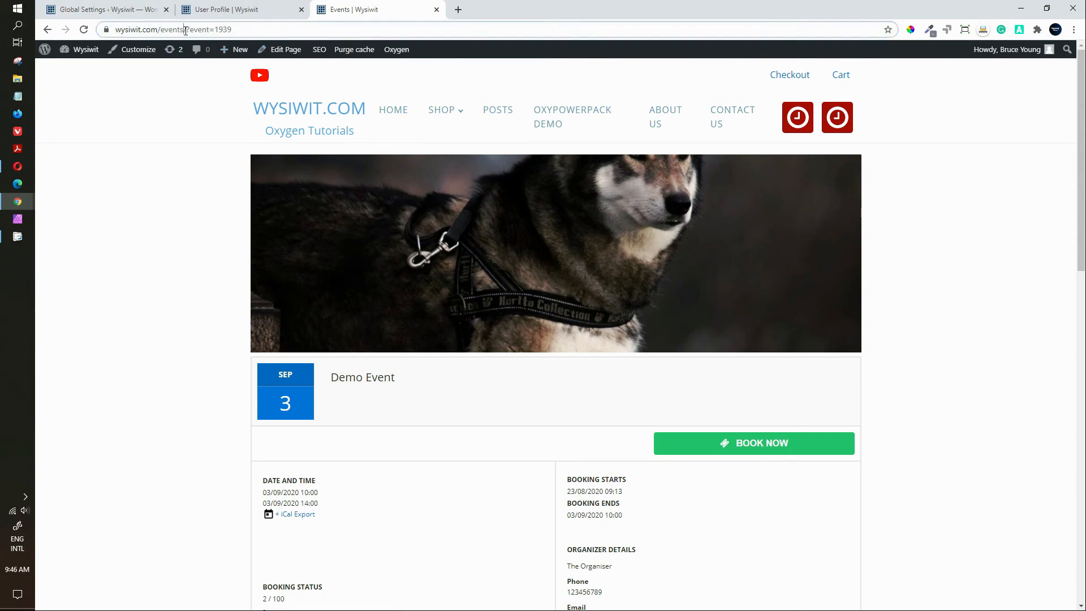
pyautogui.moveTo(182, 30); pyautogui.dragTo(442, 48)
pyautogui.press('BackSpace')
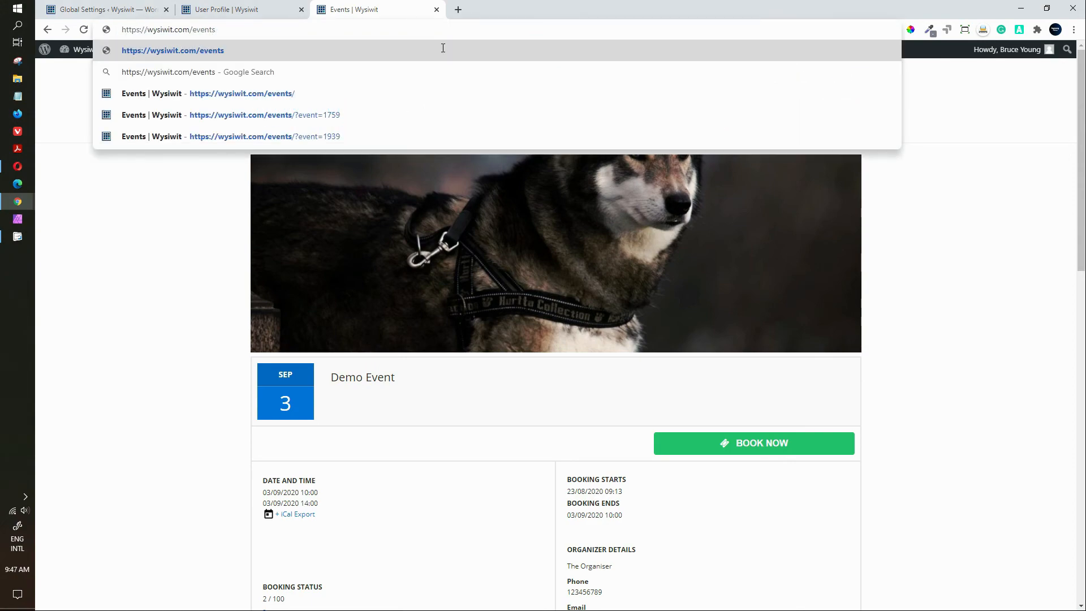
pyautogui.press('Return')
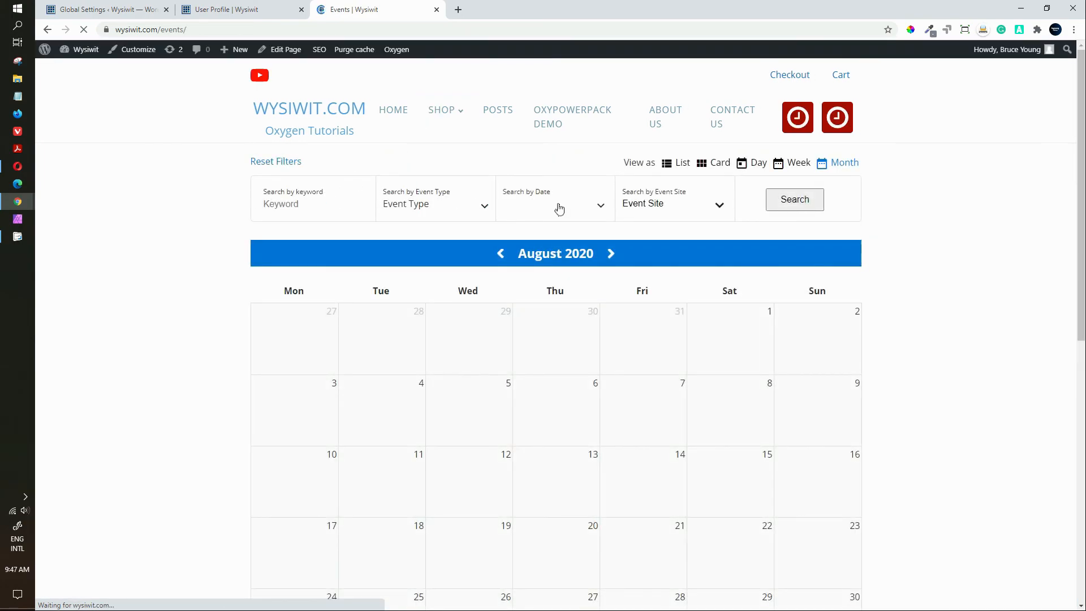
# Step: Try the date and event site filters on the August 2020 calendar, then return to settings
pyautogui.click(606, 207)
pyautogui.click(719, 208)
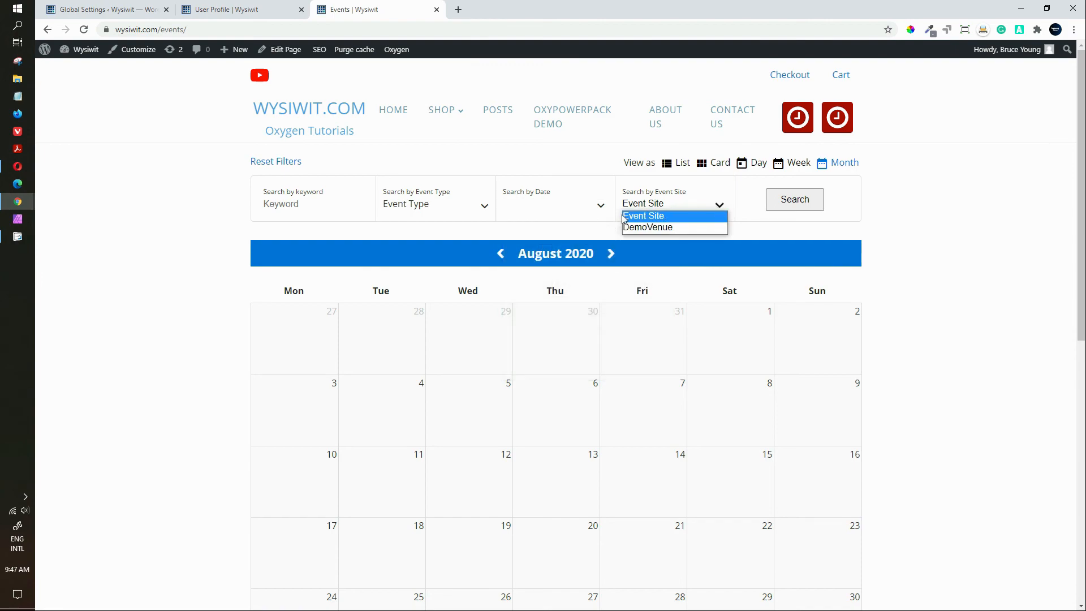
pyautogui.click(576, 208)
pyautogui.click(101, 9)
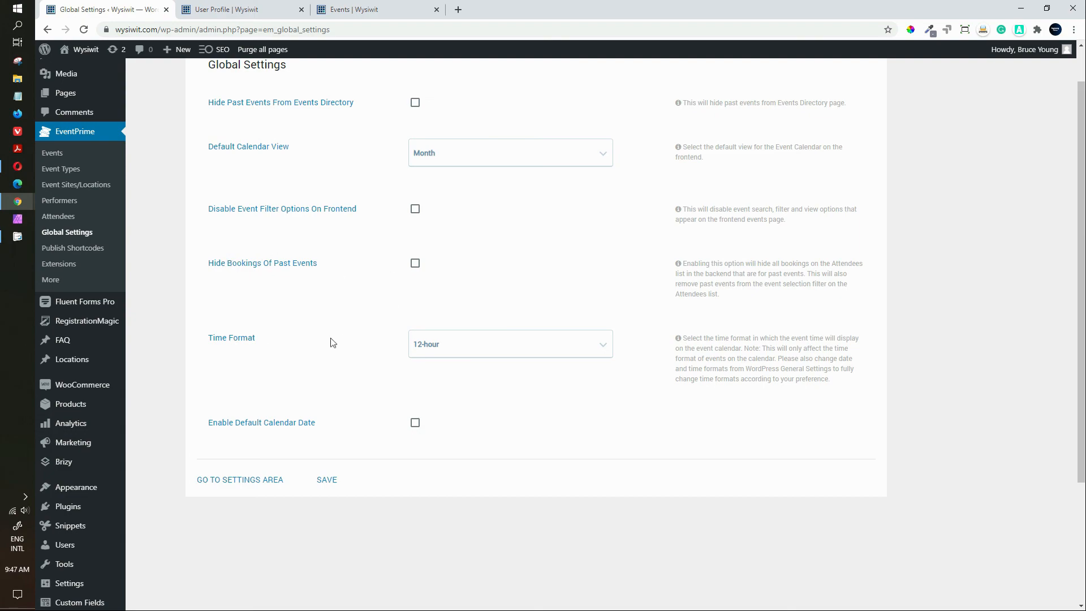
# Step: Set the event time format to 24-hour and turn on the default calendar date option
pyautogui.click(605, 338)
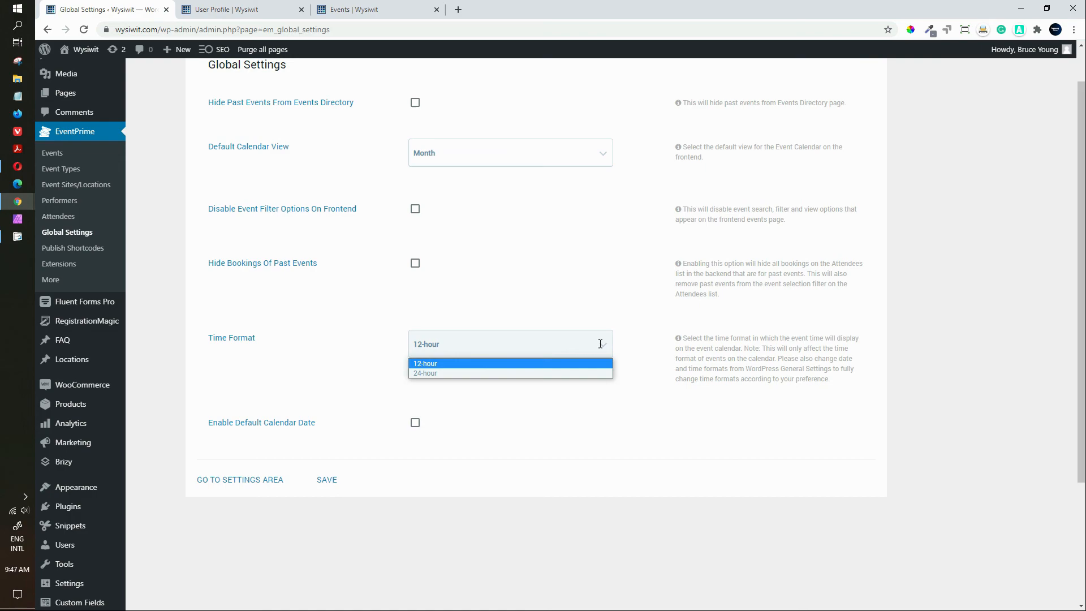
pyautogui.click(541, 374)
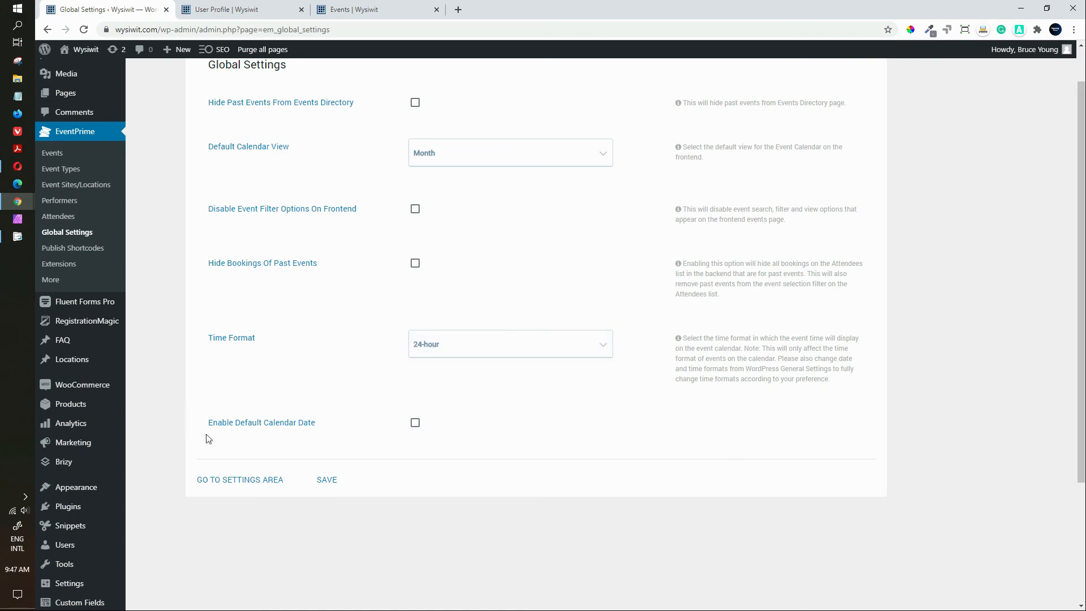
pyautogui.click(418, 425)
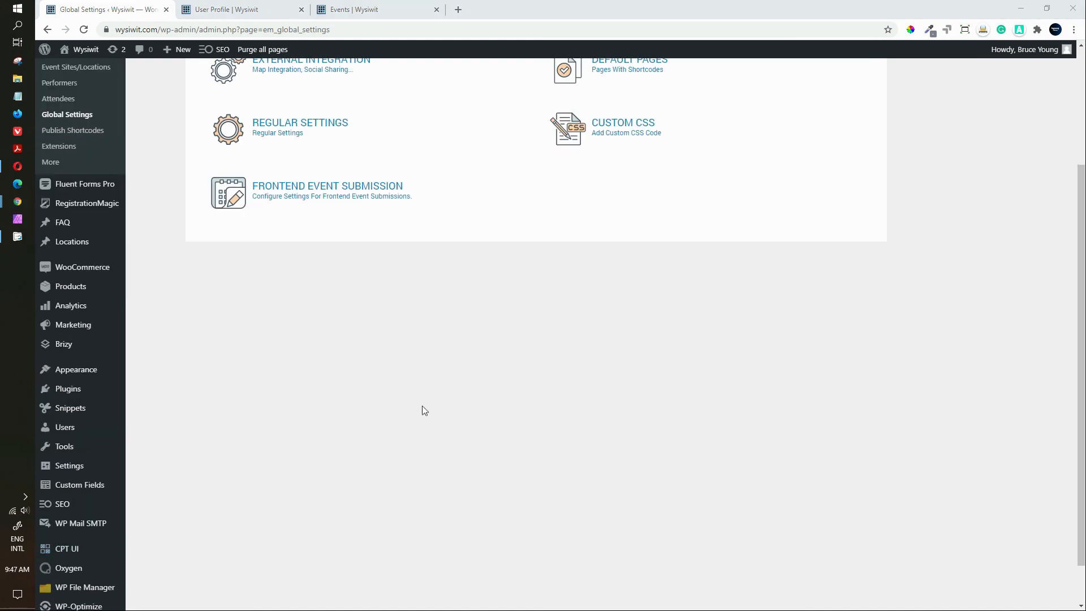
# Step: Review the Custom CSS and Frontend Event Submission settings without changes
pyautogui.scroll(2, 424, 410)
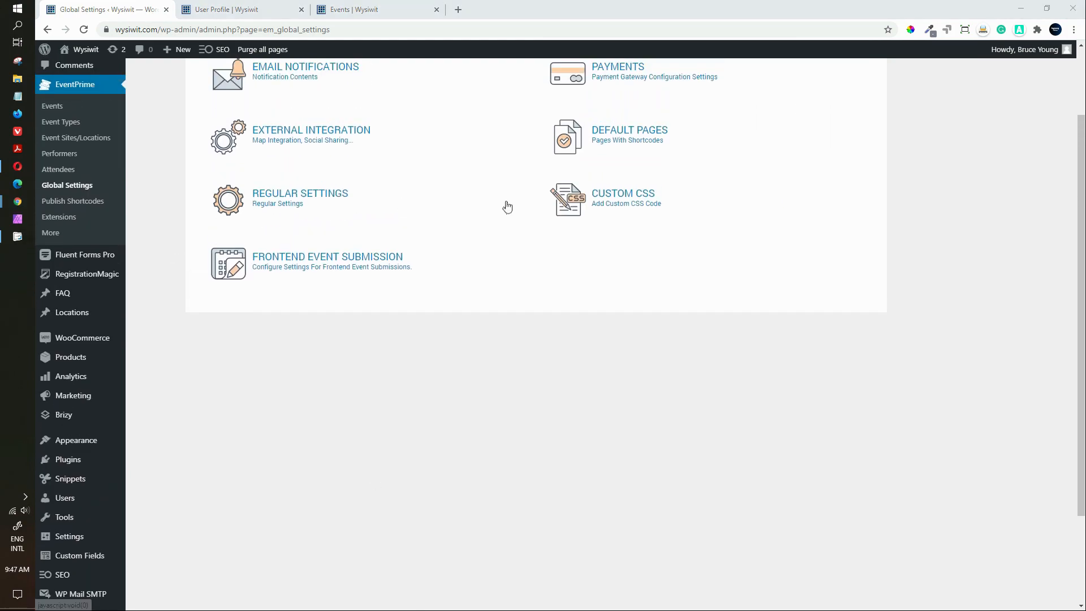
pyautogui.click(557, 205)
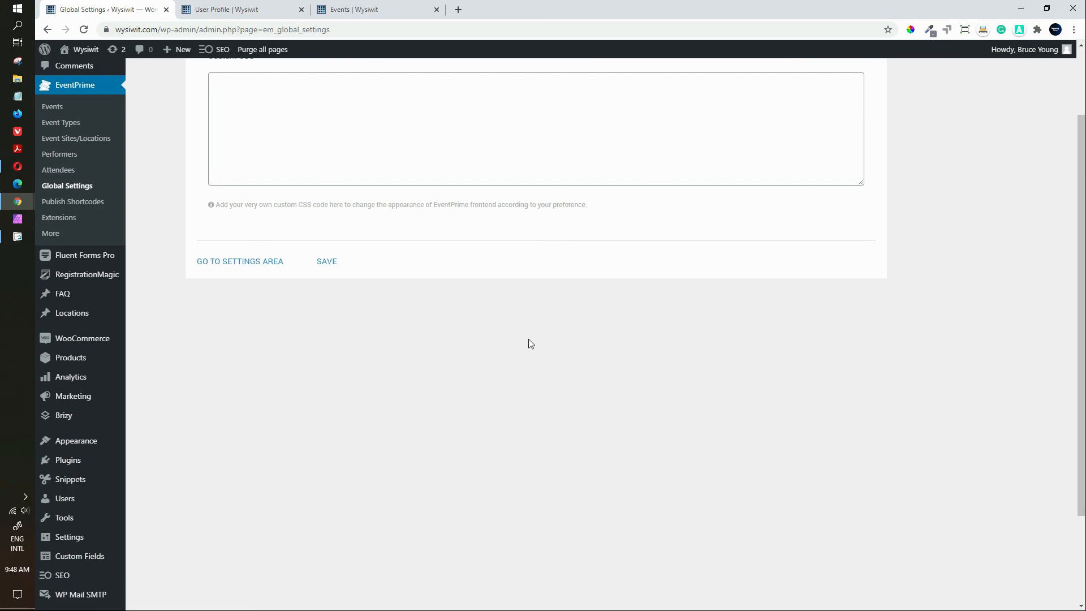
pyautogui.scroll(2, 531, 343)
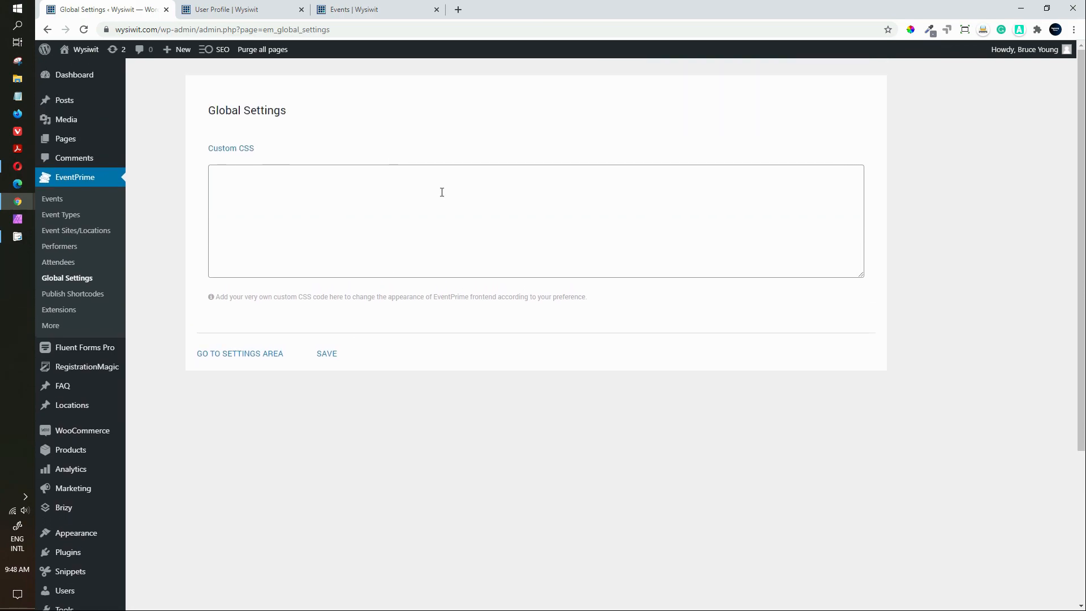
pyautogui.click(270, 355)
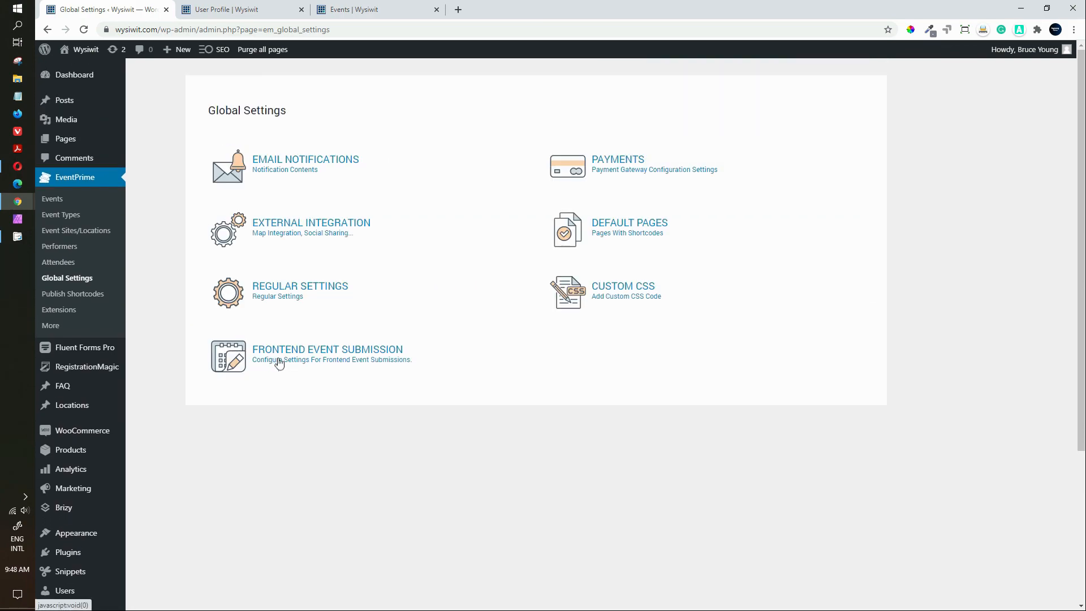
pyautogui.click(342, 358)
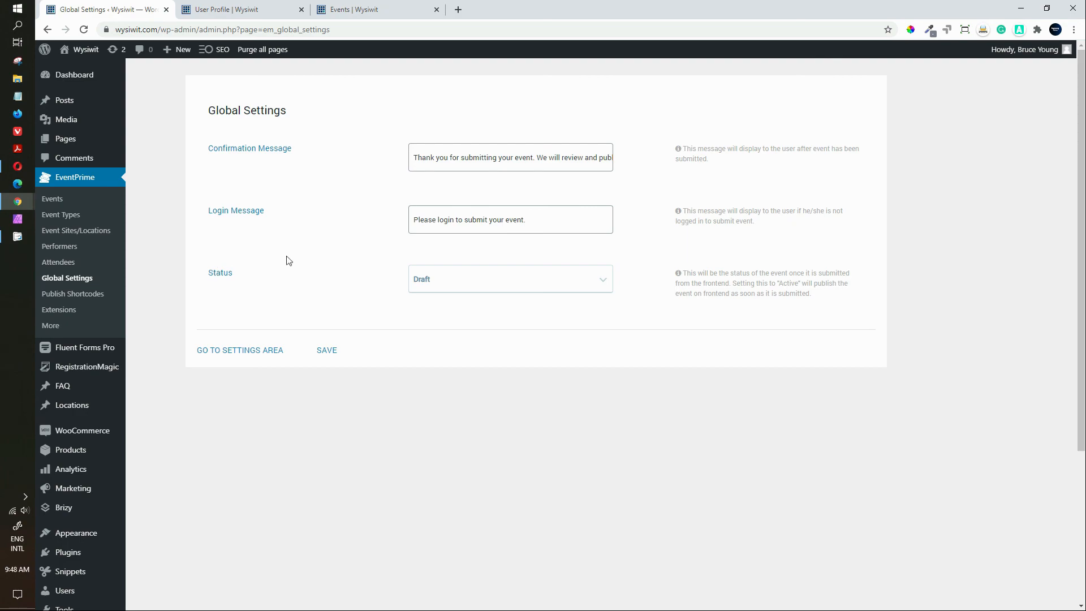
pyautogui.click(229, 350)
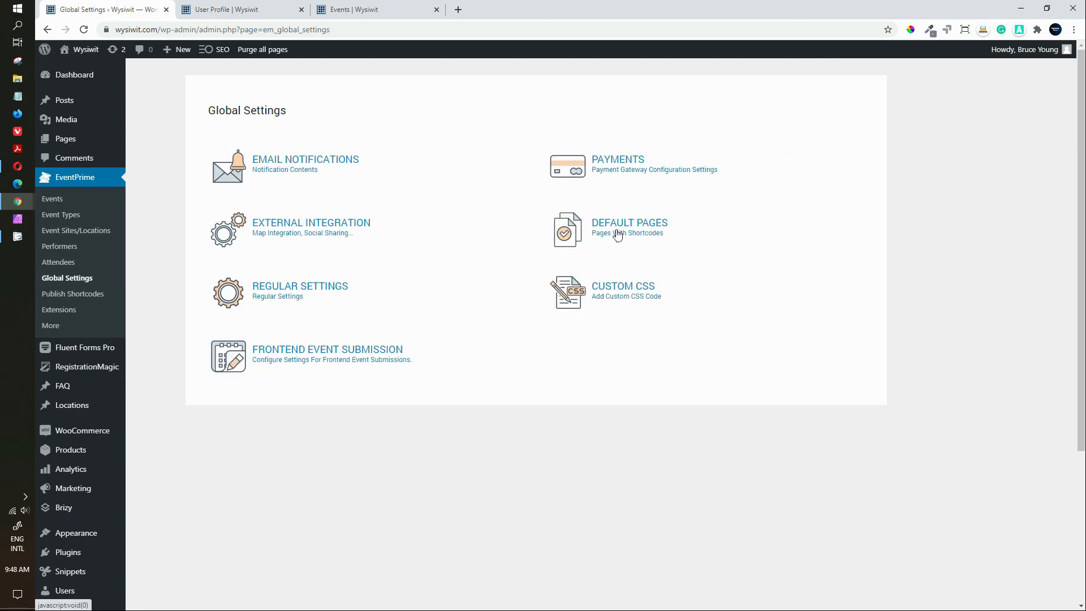
# Step: Check the Default Pages assignments unchanged and return to the Global Settings overview
pyautogui.click(617, 236)
pyautogui.scroll(-1, 279, 448)
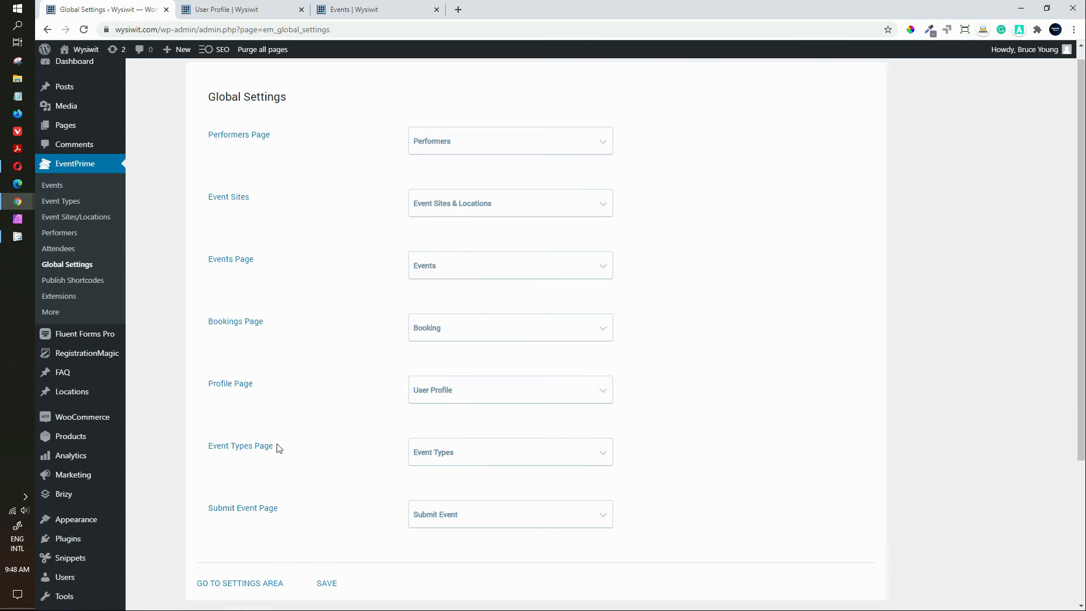
pyautogui.scroll(-2, 277, 445)
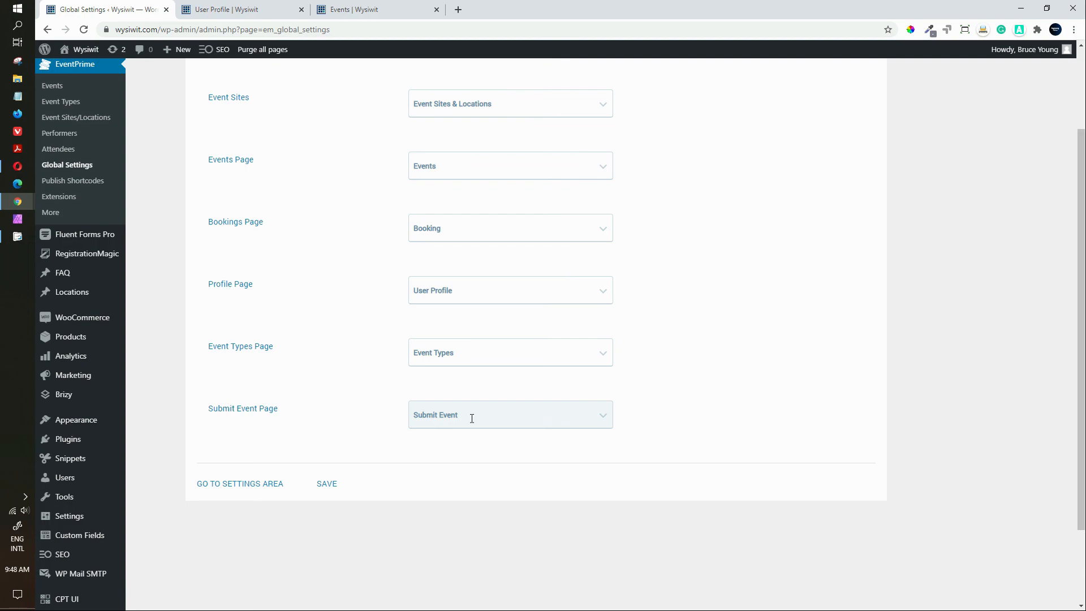
pyautogui.click(258, 485)
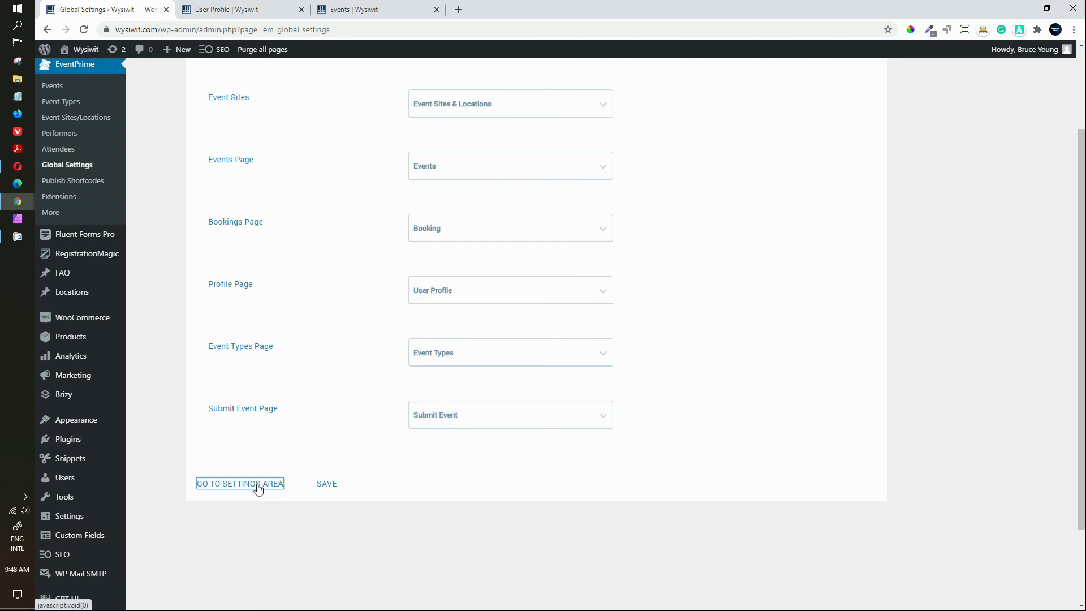
pyautogui.scroll(2, 334, 405)
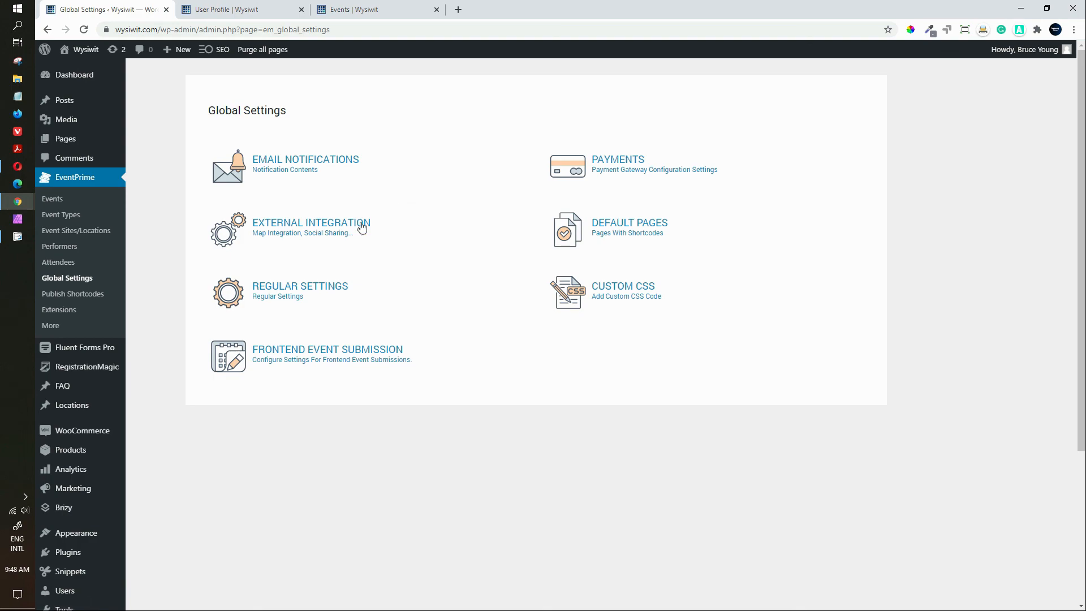
# Step: Open Publish Shortcodes and scroll the list from [em_events] through [em_event_submit_form], then back up
pyautogui.click(80, 300)
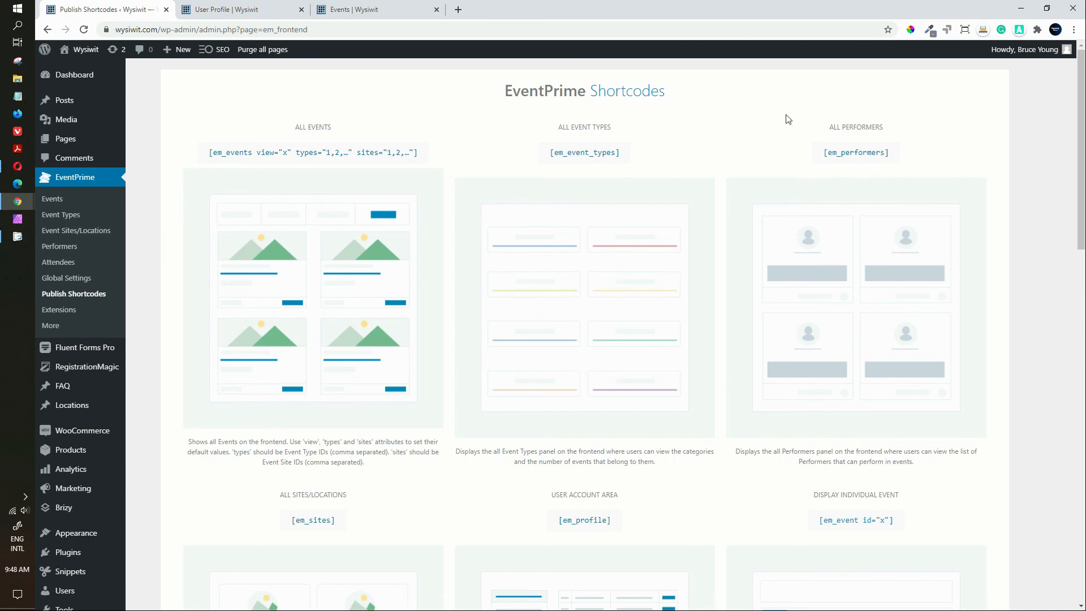
pyautogui.moveTo(1078, 151); pyautogui.dragTo(1073, 278)
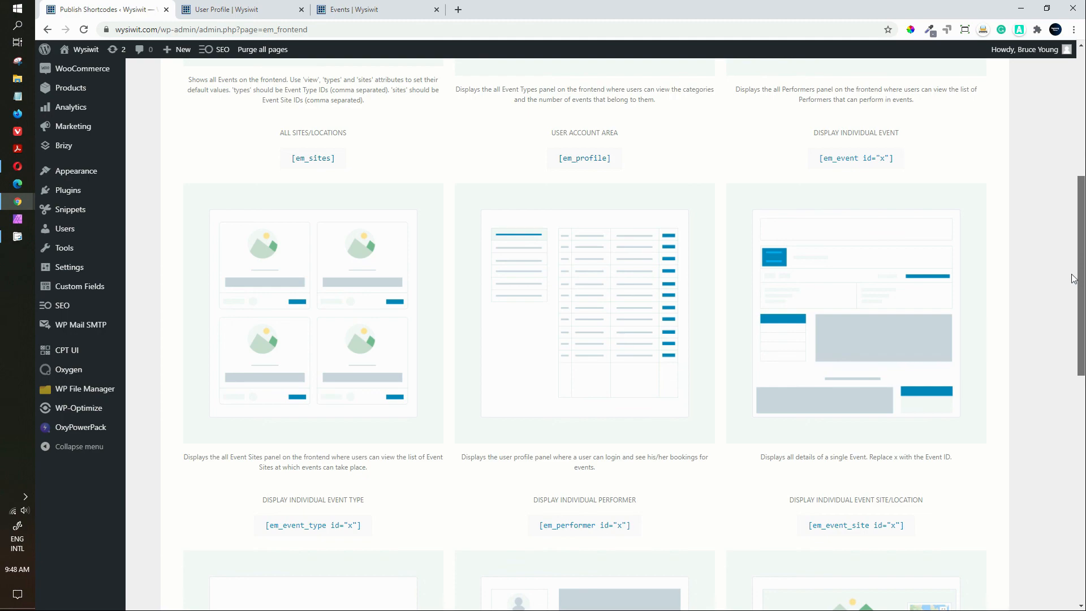
pyautogui.moveTo(1073, 279); pyautogui.dragTo(1073, 429)
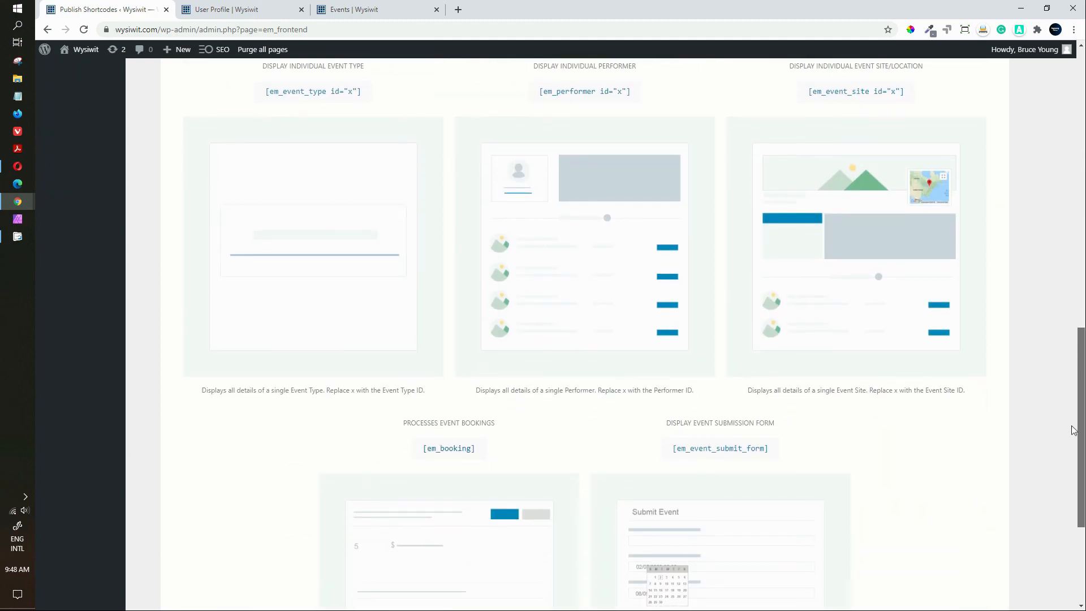
pyautogui.scroll(-3, 1068, 474)
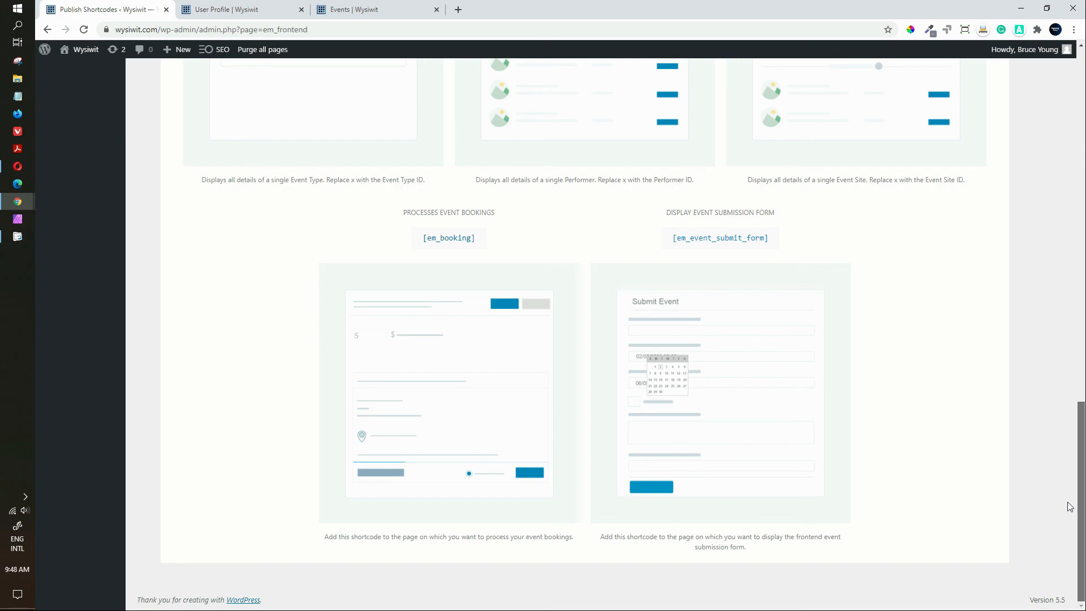
pyautogui.scroll(6, 1068, 481)
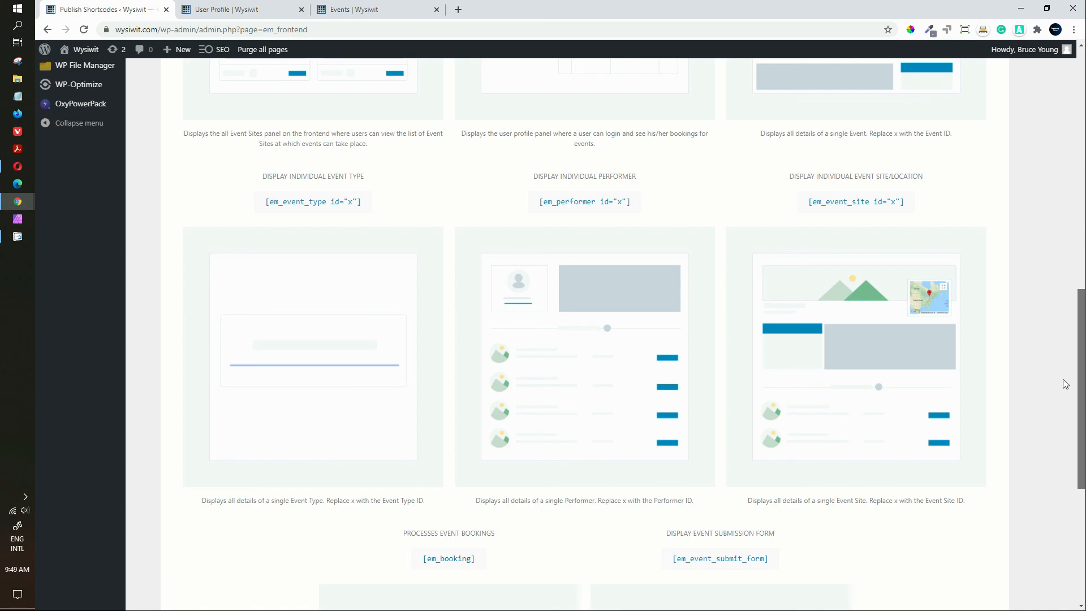
pyautogui.moveTo(1081, 391); pyautogui.dragTo(1083, 151)
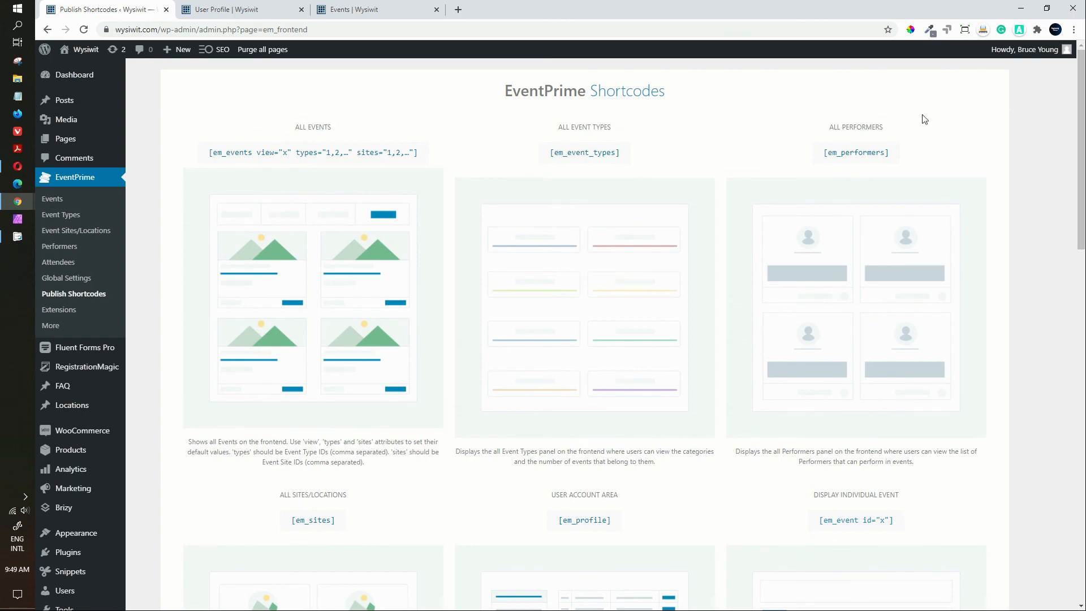
# Step: Open the EventPrime Extensions page and scroll through the extension cards
pyautogui.click(52, 311)
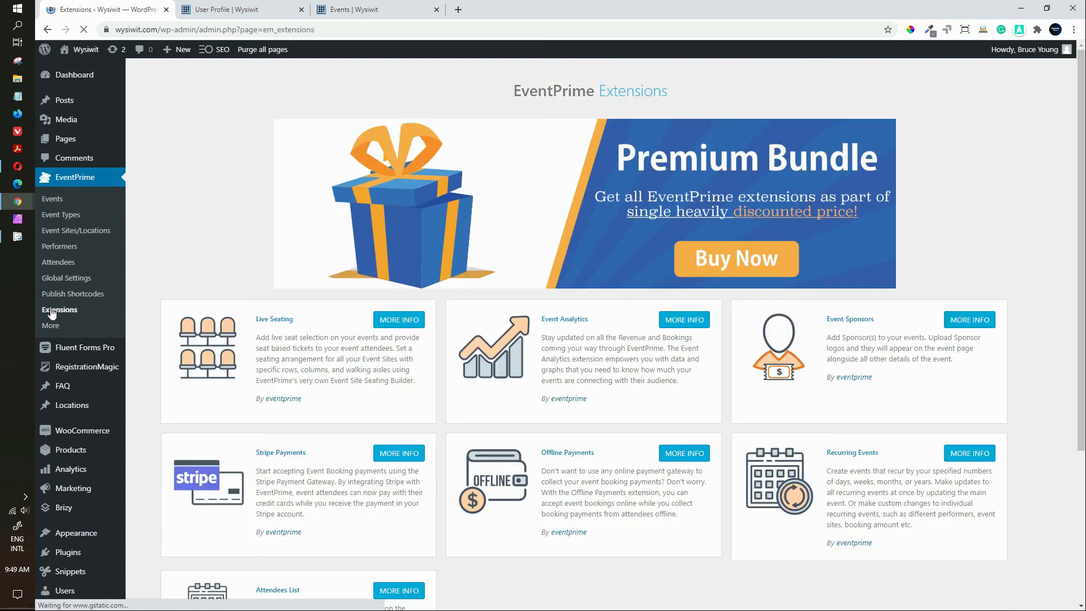
pyautogui.scroll(-3, 311, 365)
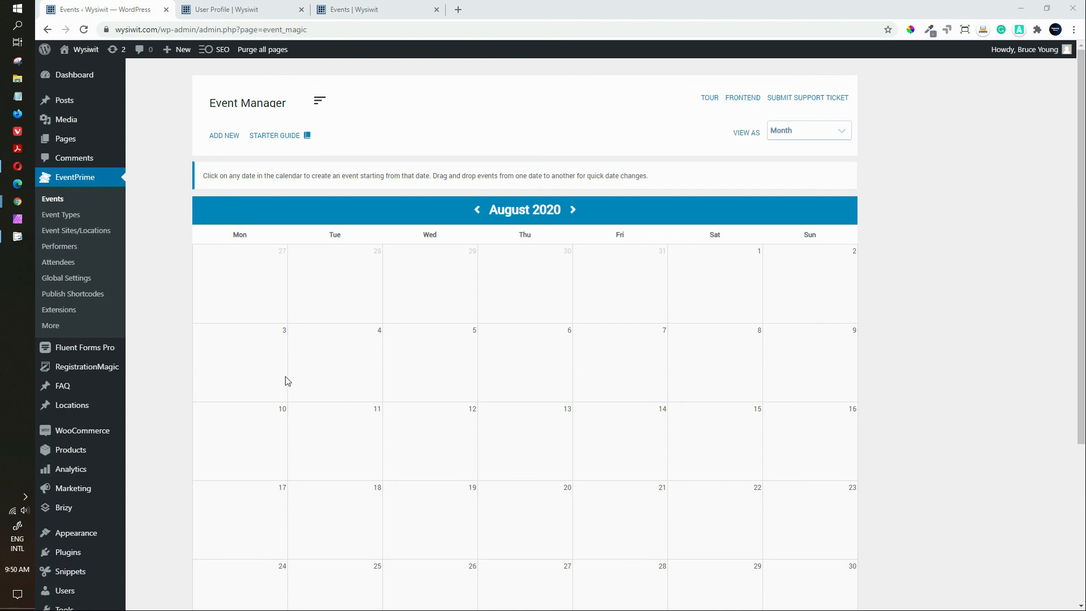
# Step: In the 'Events | Wysiwit' tab, close the Search by Date picker and scroll the August 2020 calendar
pyautogui.click(365, 15)
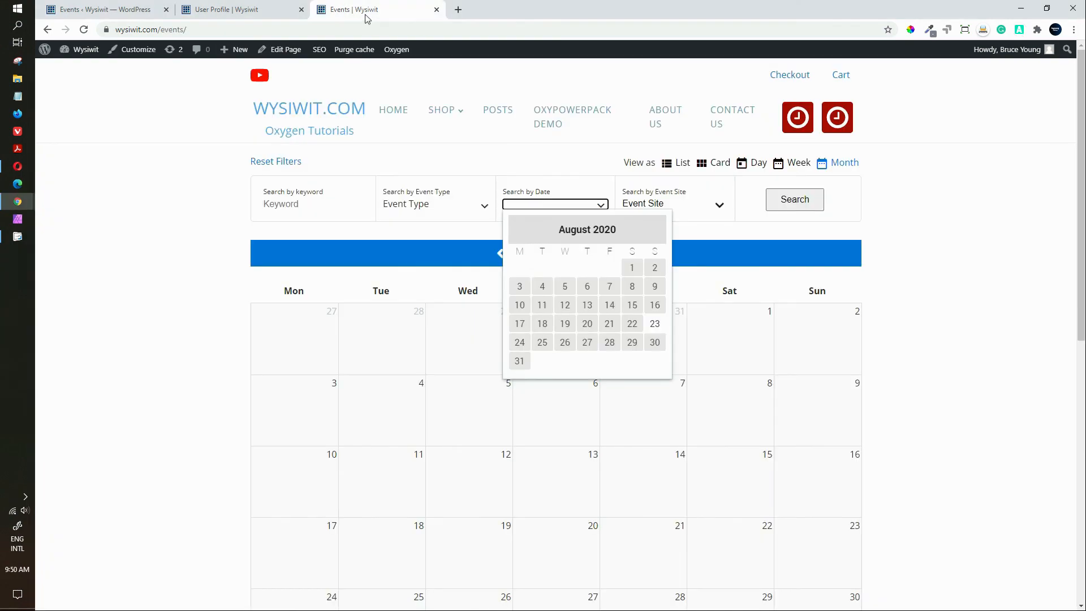
pyautogui.click(229, 251)
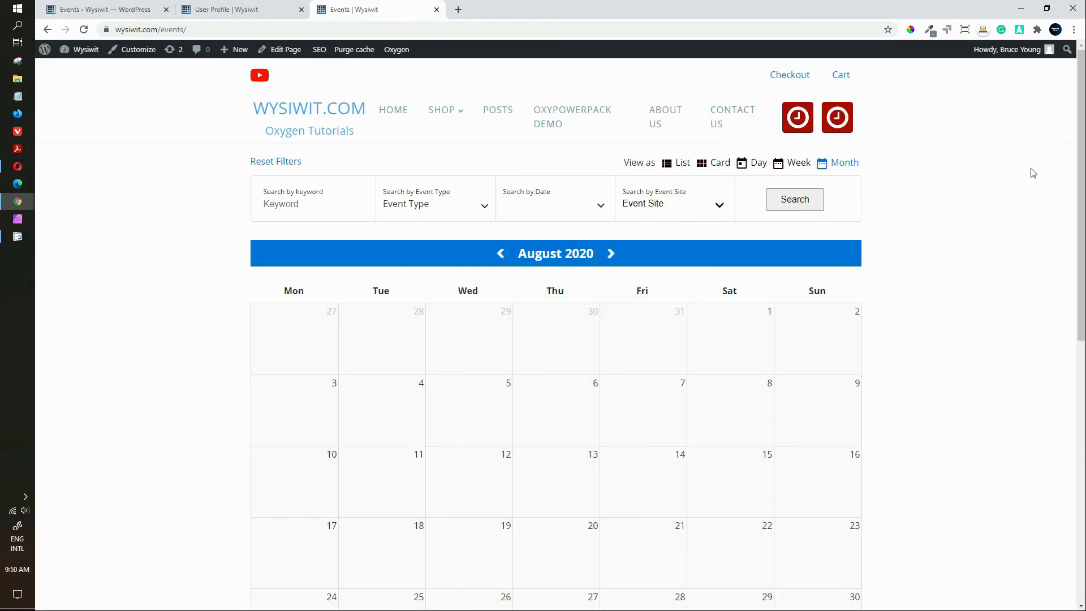
pyautogui.moveTo(1082, 149); pyautogui.dragTo(1076, 72)
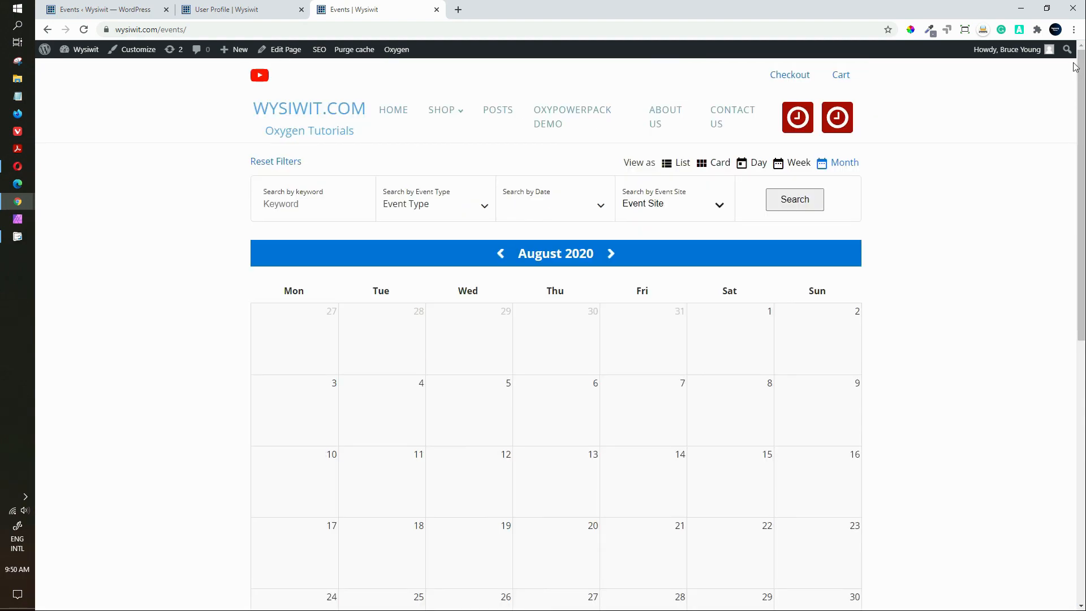